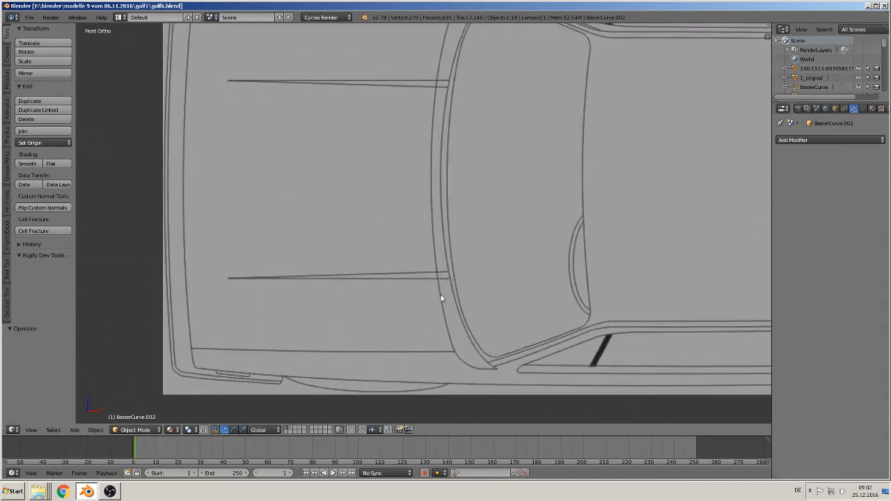
- Add a Bezier curve over the hood in the top-view blueprint and rotate it 90° about the X axis
click(73, 430)
mouse_move(89, 418)
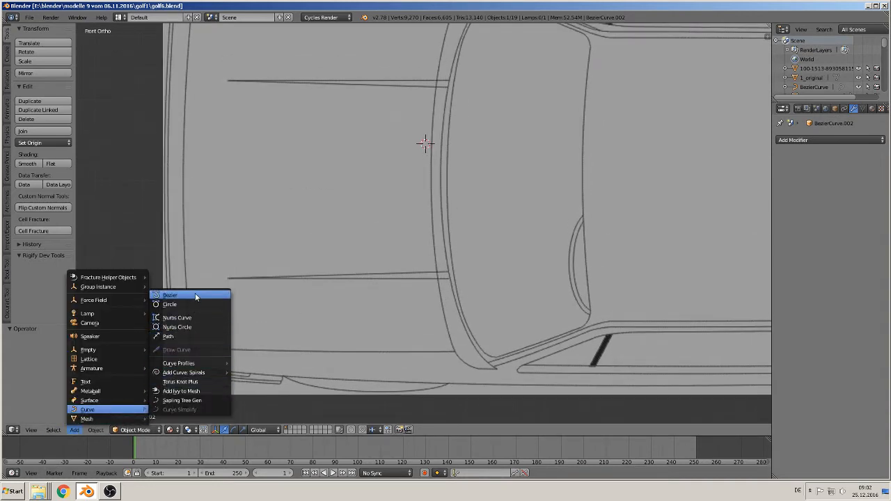
click(195, 297)
text(rx)
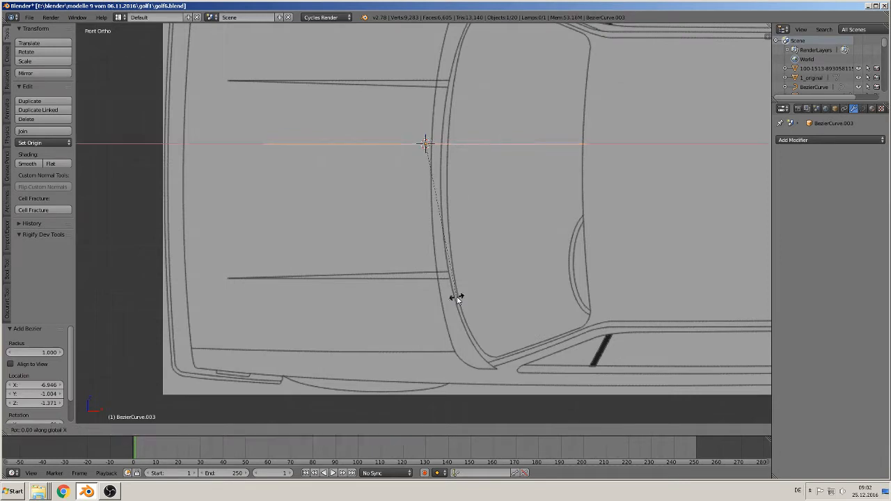
text(90)
key(Return)
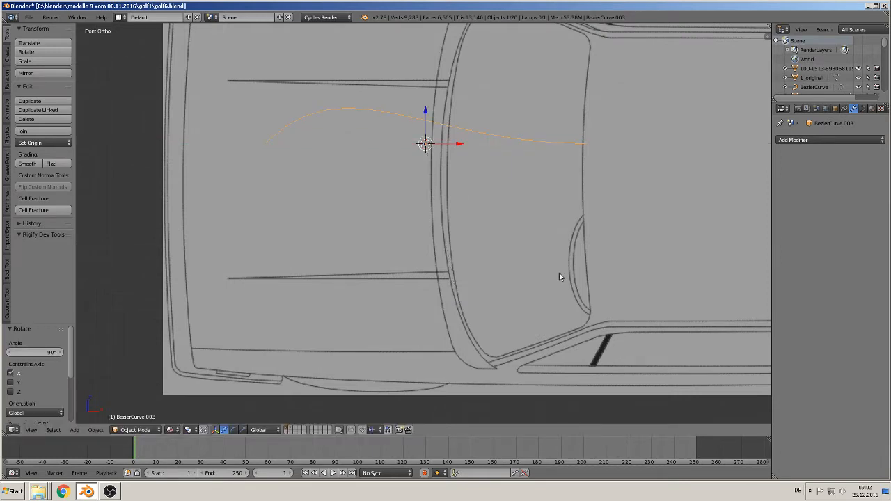
- Start the Screencast Keys display
key(n)
click(737, 265)
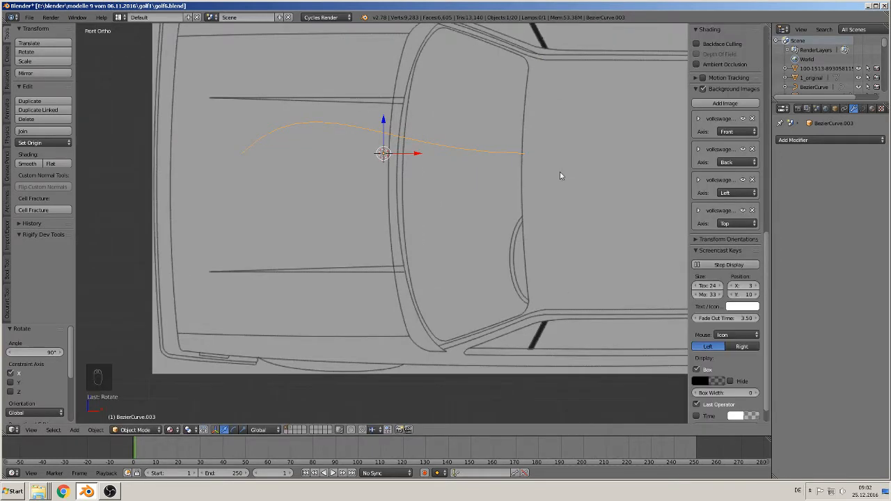
key(n)
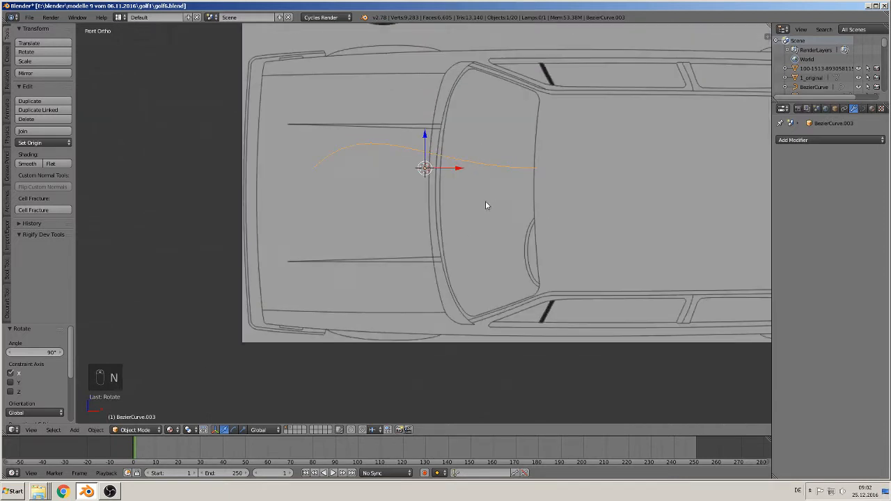
- Move the curve about 1.04 in X and -0.17 in Z so its start point sits on the hood's rear edge
key(Tab)
key(Tab)
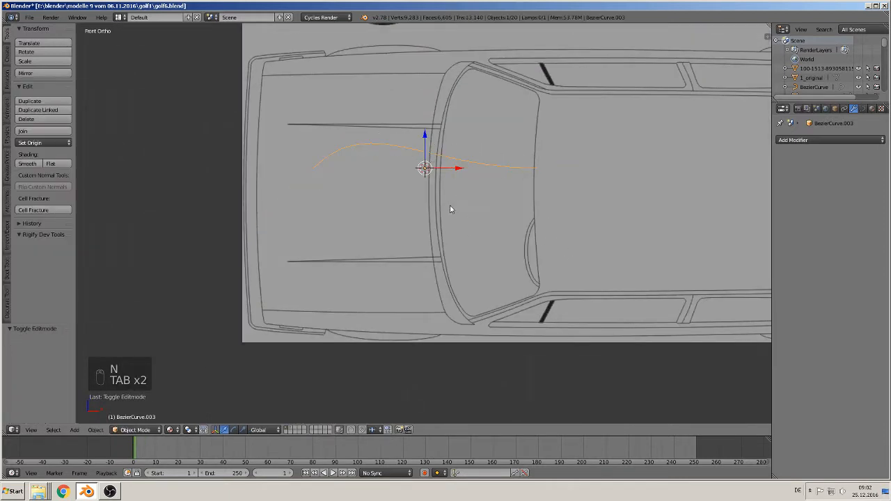
key(g)
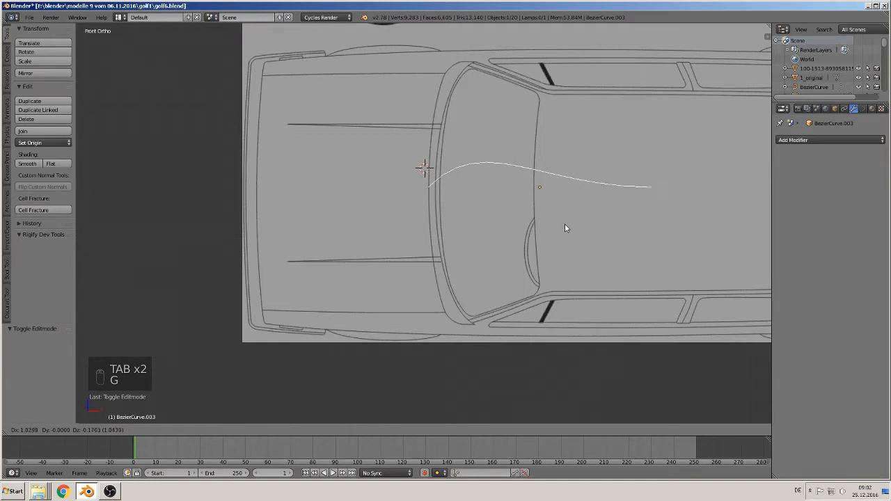
click(565, 228)
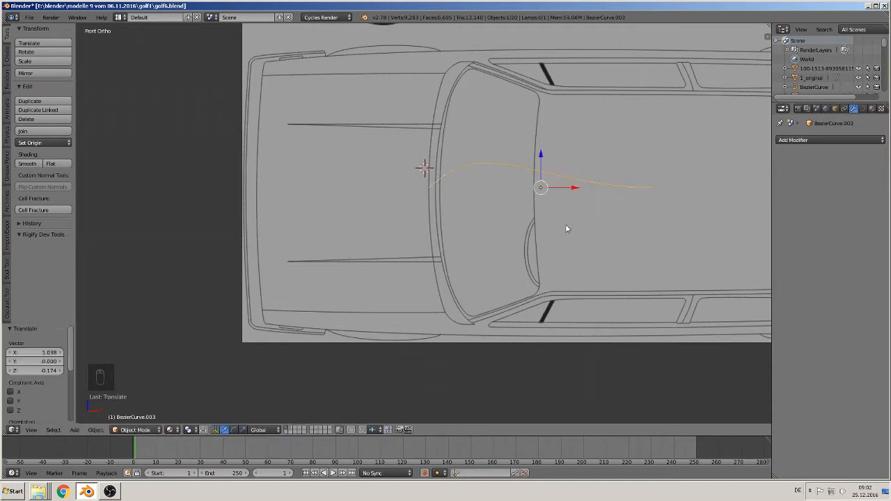
- Move the curve's free end point about -1.87 in X and -1.12 in Z onto the hood's lower rear corner
key(Tab)
right_click(653, 188)
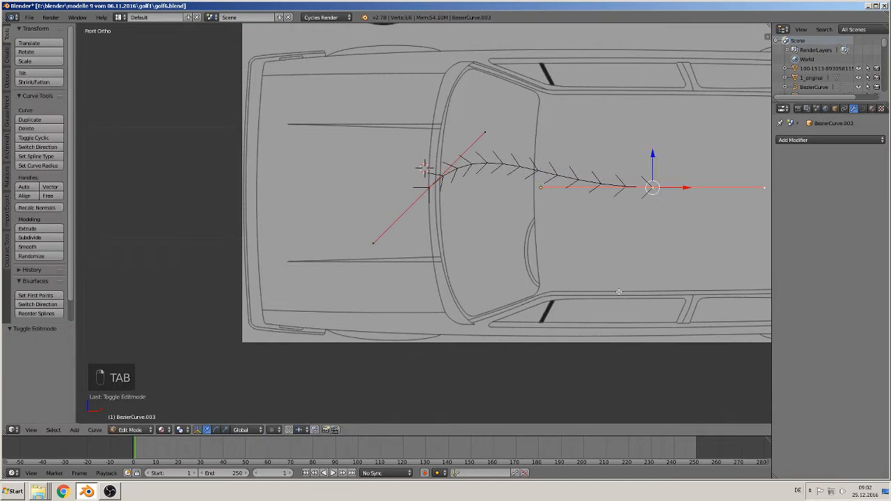
key(g)
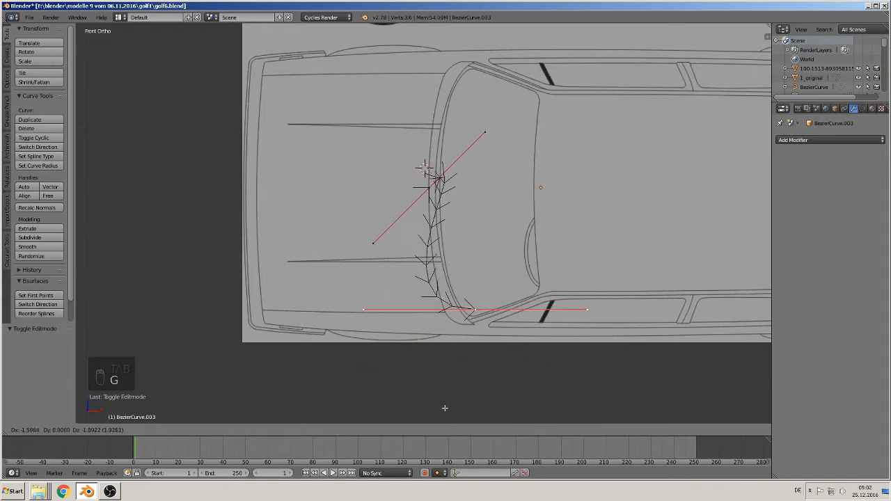
click(413, 410)
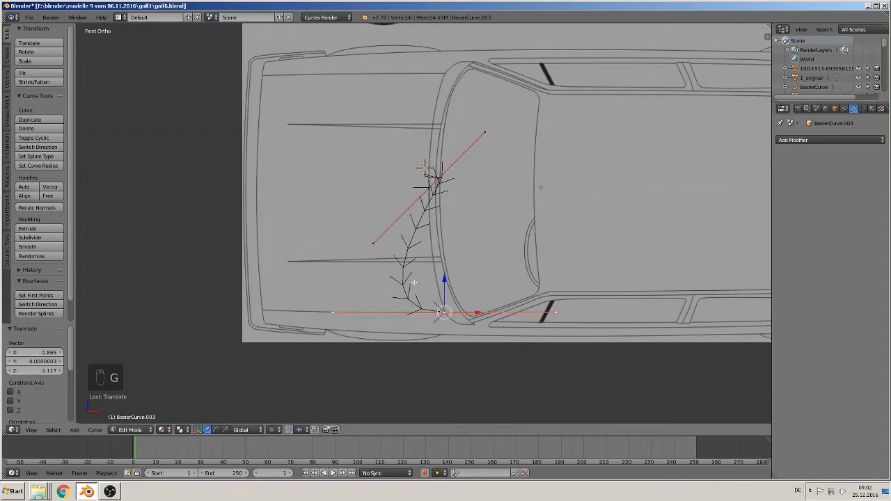
- Reposition the start point's lower handle so it runs along the hood's rear edge line
right_click(374, 243)
key(g)
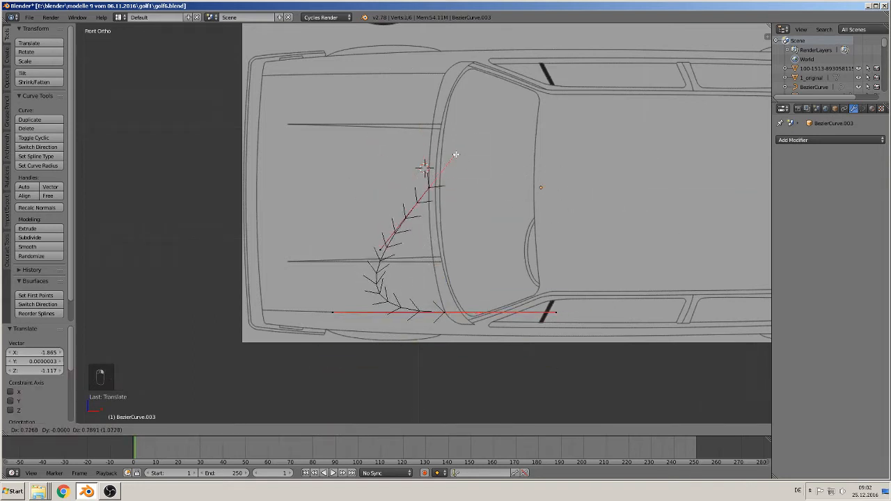
click(437, 165)
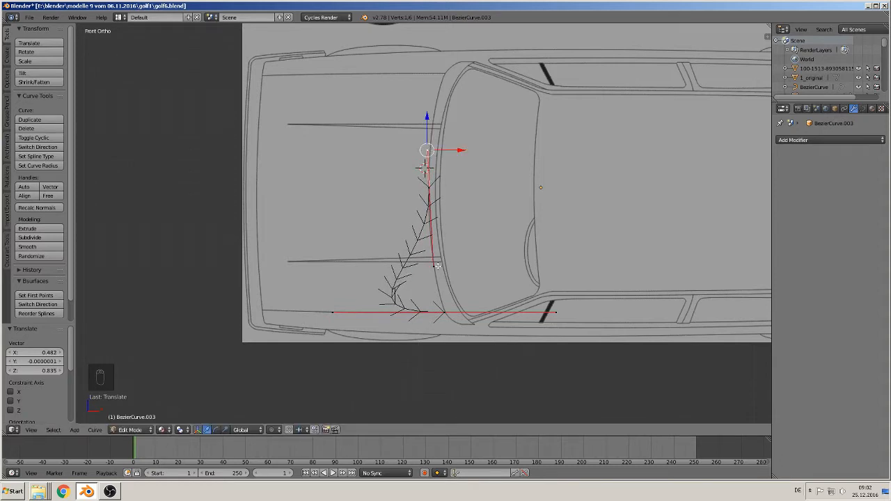
key(g)
click(432, 216)
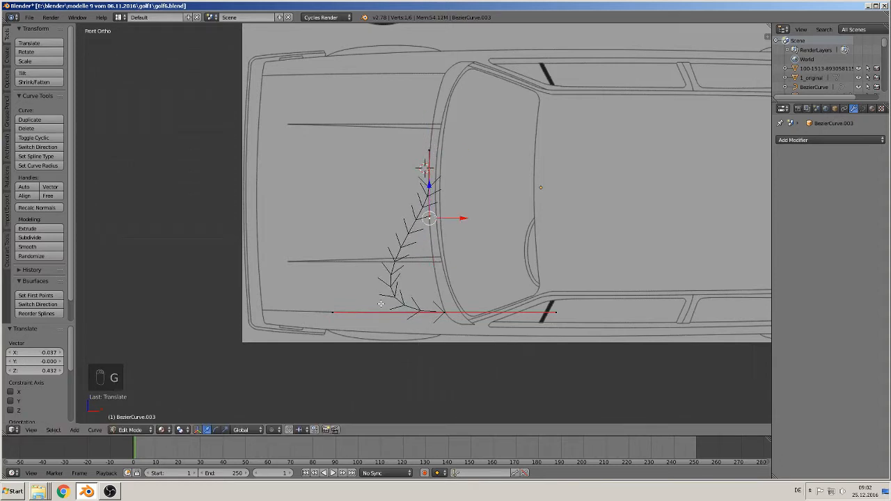
- Move the corner point's handle up onto the hood's rear edge so the curve follows that line
right_click(332, 312)
key(g)
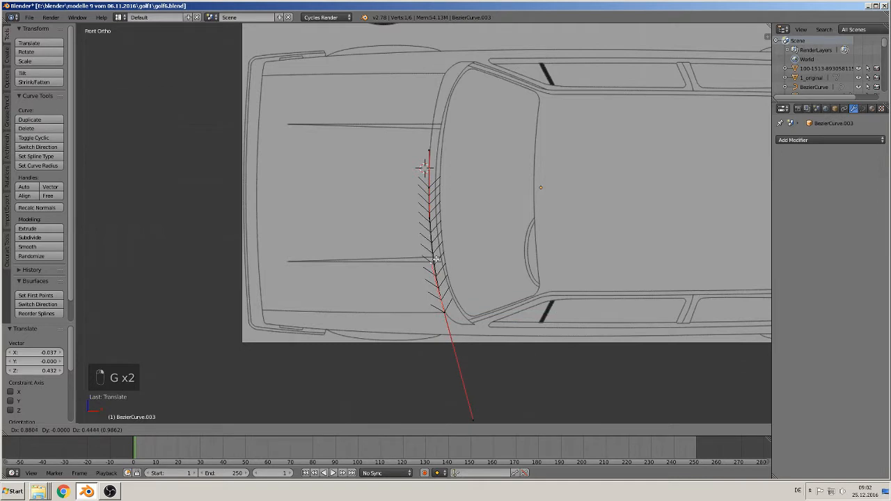
click(476, 371)
- Extrude the corner point about 1.92 units forward past the car's front and level its handles along the hood's side edge
right_click(446, 313)
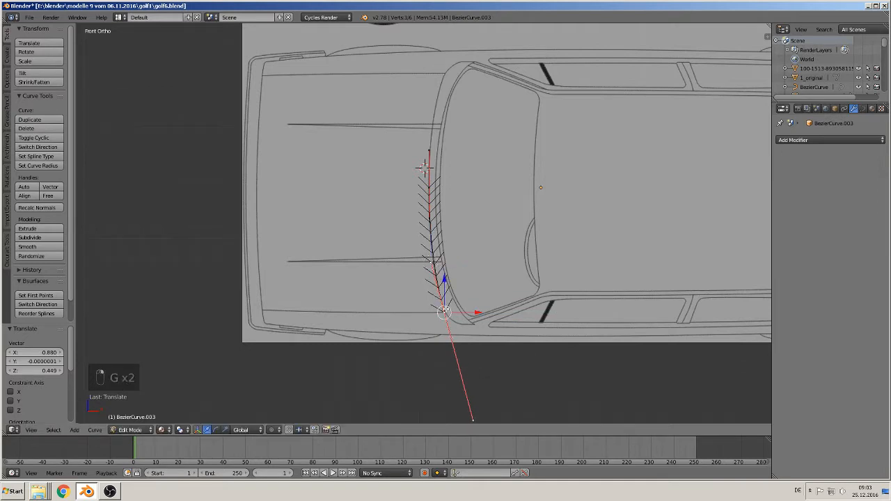
key(e)
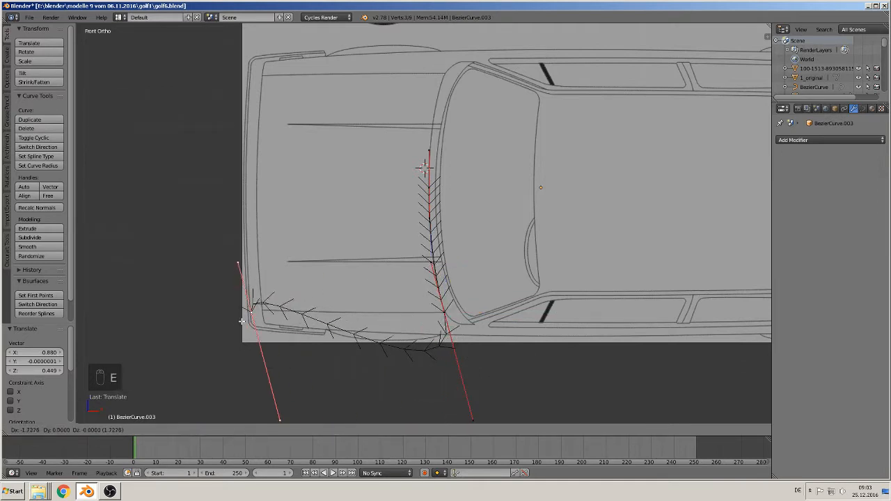
click(221, 319)
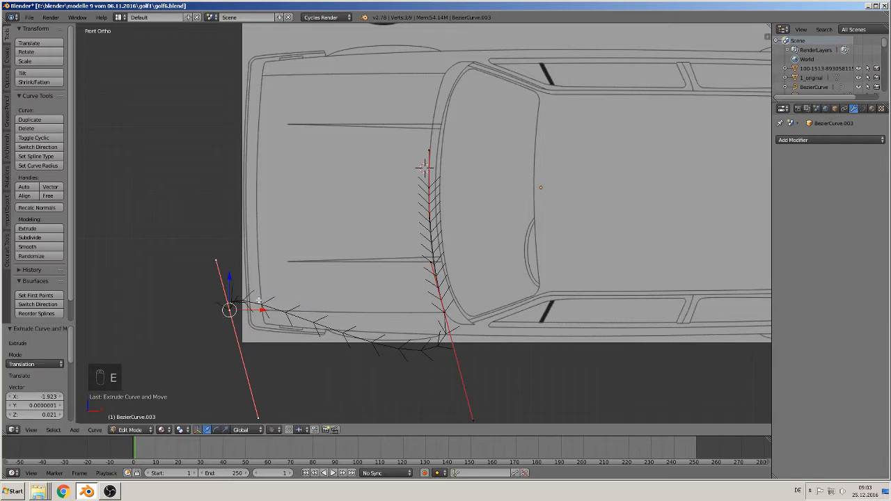
right_click(215, 263)
key(g)
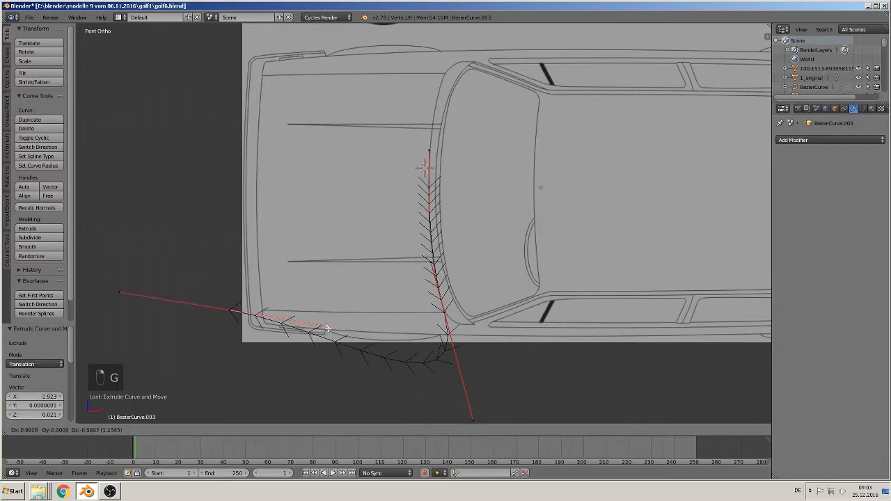
click(321, 309)
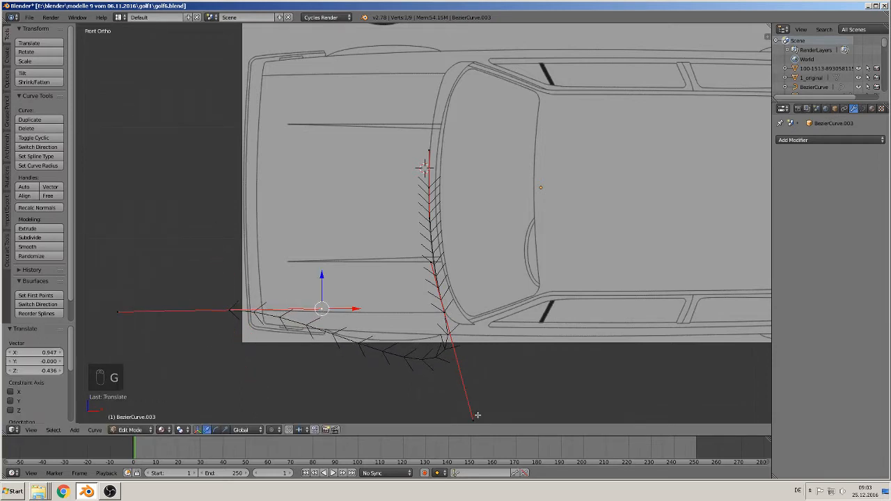
- Adjust the corner point's handles to form a sharp hood corner with straight side and curved rear segments
right_click(471, 416)
key(g)
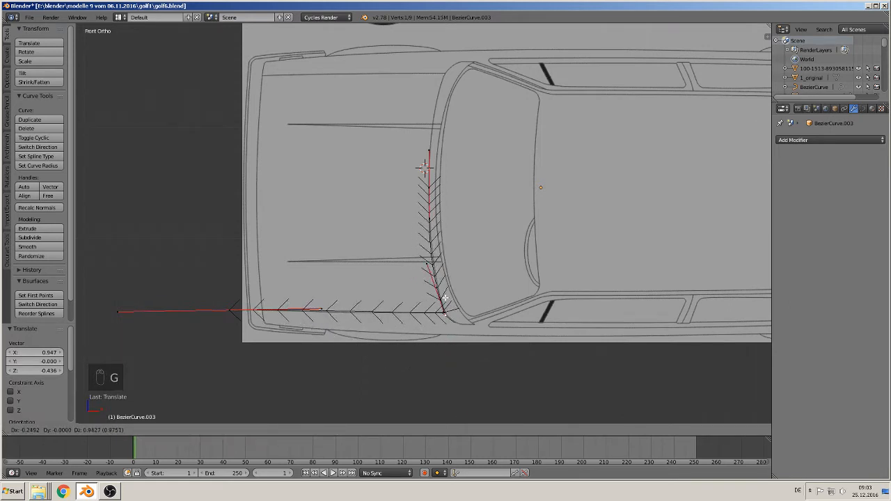
click(445, 297)
right_click(426, 269)
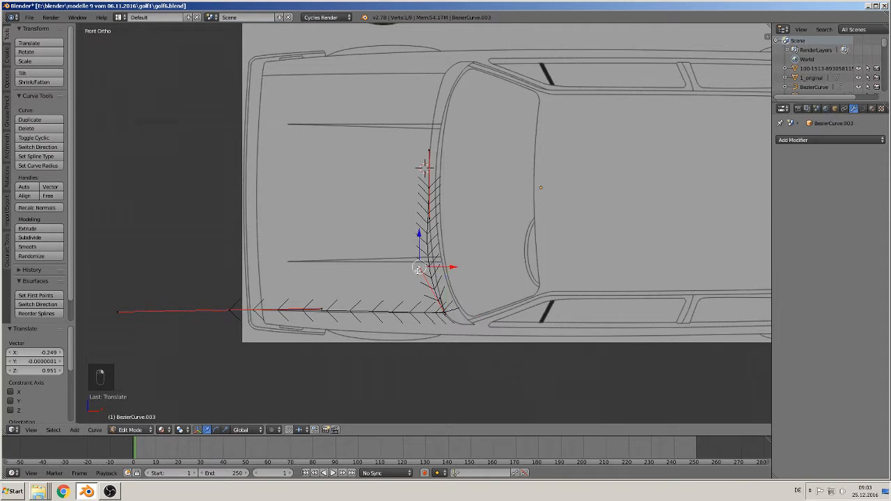
key(g)
click(427, 269)
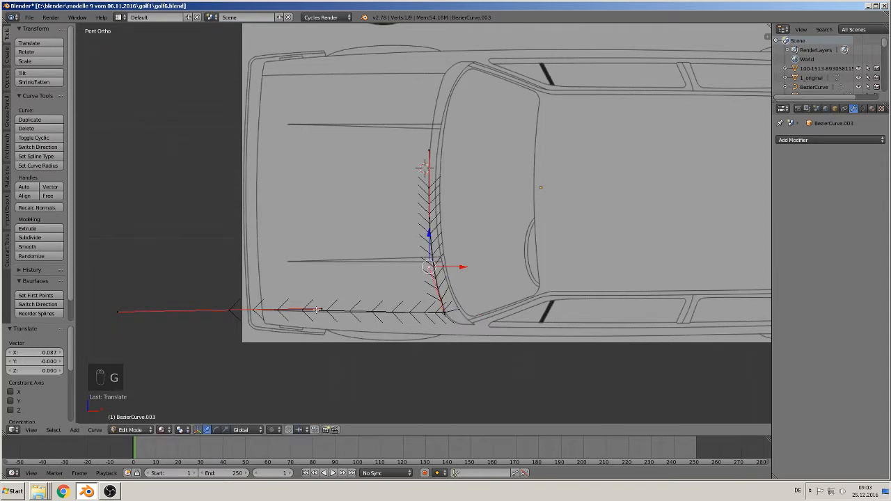
- Fine-tune the front end point's inner handle to follow the hood's side edge, and leave Edit Mode
right_click(316, 310)
key(g)
click(325, 305)
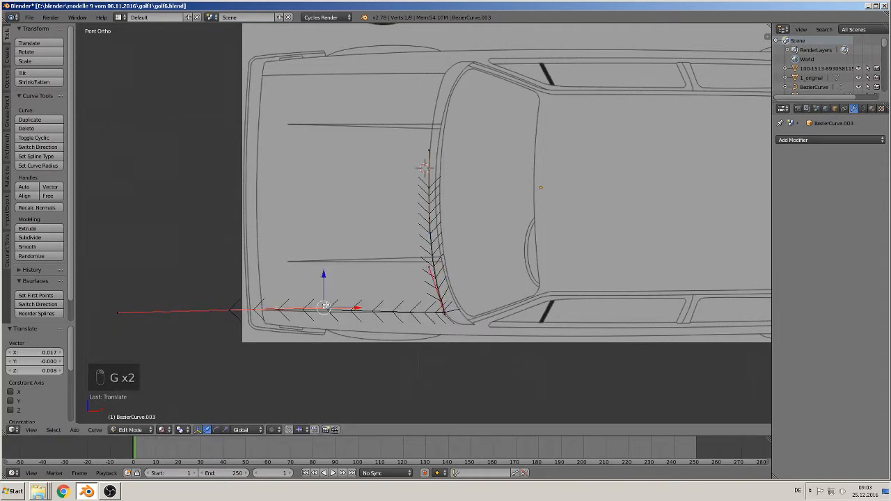
key(g)
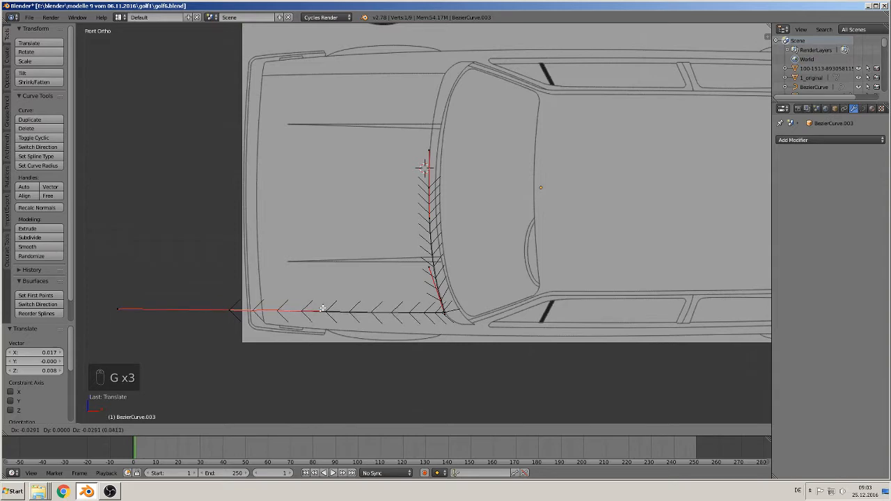
click(322, 309)
key(Tab)
- Duplicate the hood outline curve and move the copy -2.071 along Z and 4.315 along X into the empty area
scroll(374, 291, down, 1)
scroll(373, 297, up, 2)
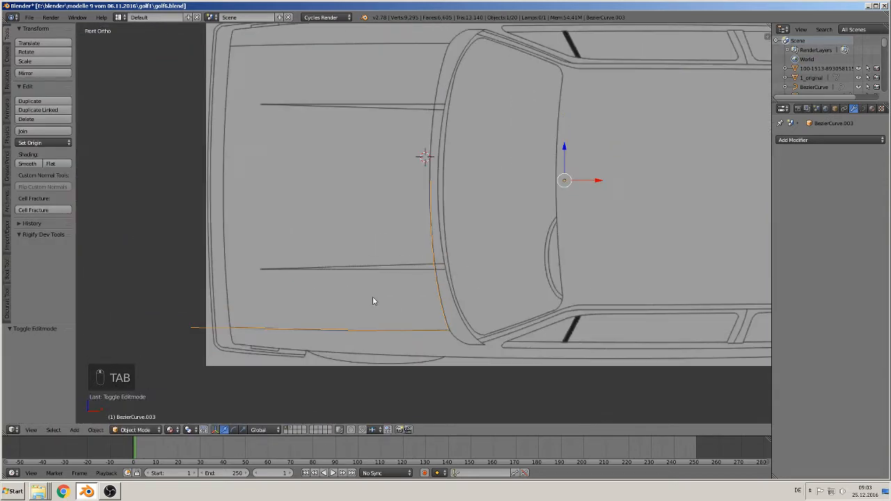
scroll(369, 309, down, 7)
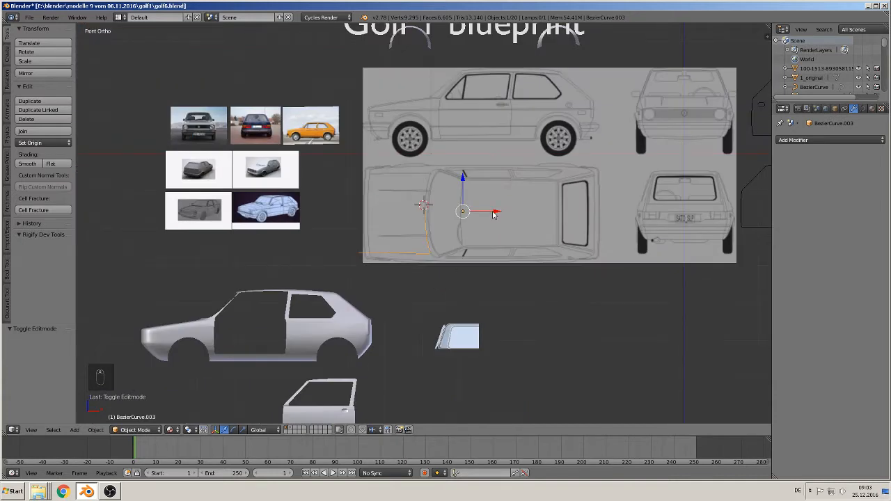
key(shift+d)
key(z)
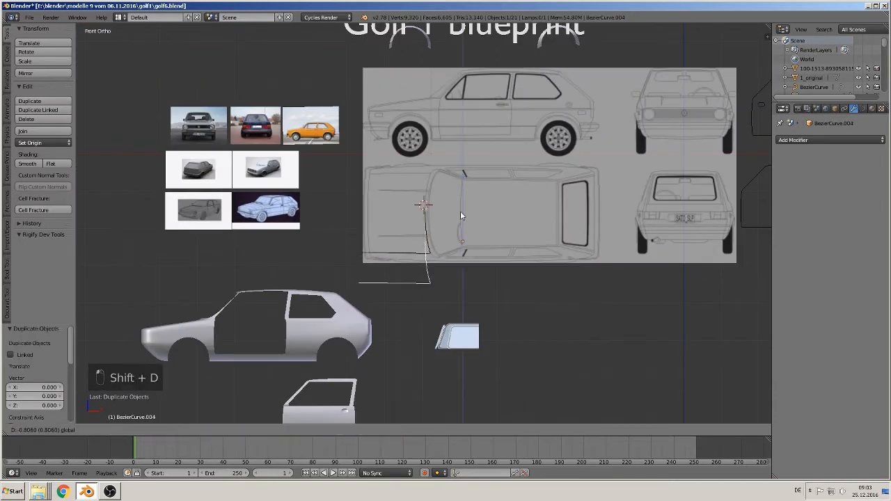
click(462, 256)
shift+middle_drag(475, 292, 535, 284)
click(547, 277)
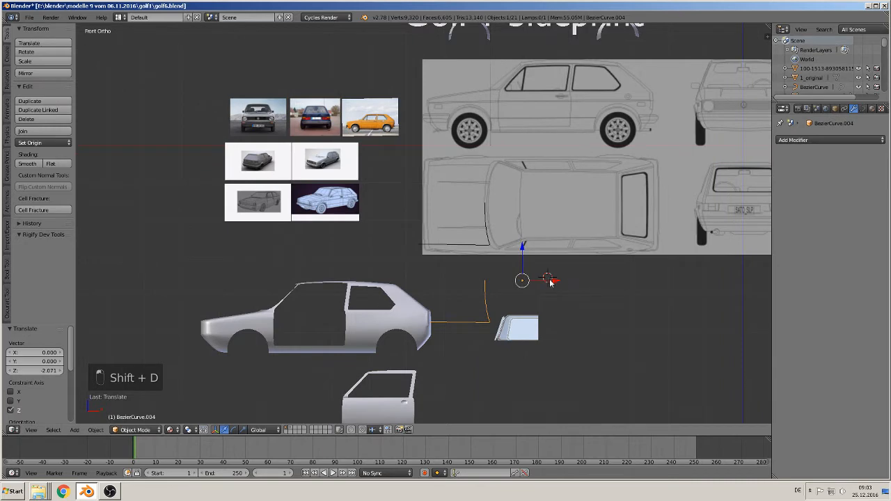
drag(550, 280, 711, 295)
shift+middle_drag(685, 345, 522, 235)
- Lower the copied curve's front end point slightly along Z to level the side segment with the rear corner
scroll(426, 313, up, 6)
scroll(521, 235, up, 2)
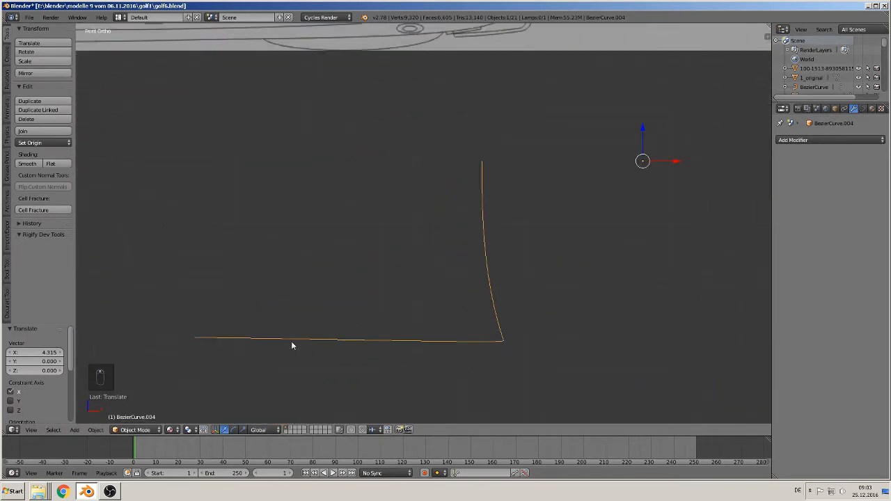
key(Tab)
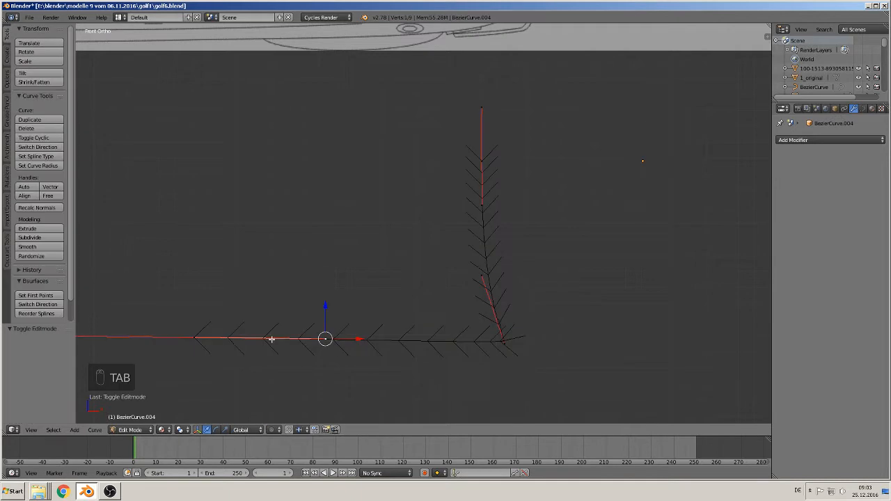
right_click(194, 338)
drag(195, 306, 194, 310)
key(Tab)
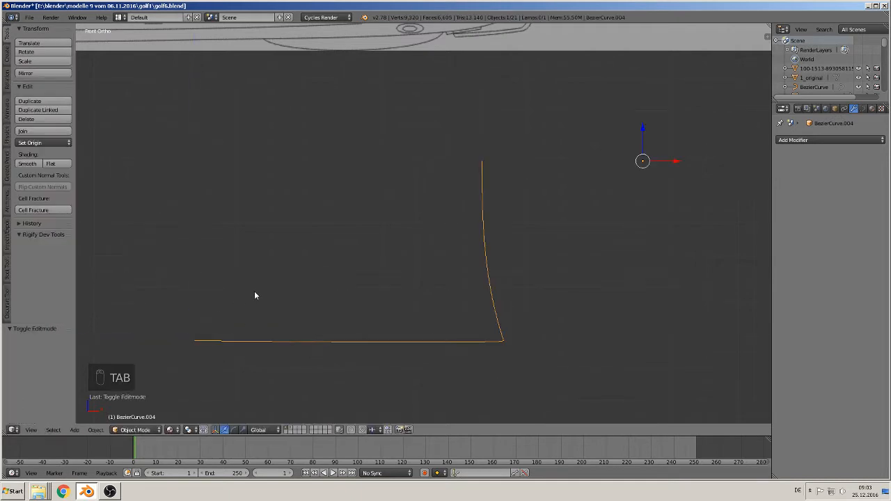
- Raise the front end point's inner handle on the copied curve 0.008 along Z, undoing any stray drawn stroke, and leave Edit Mode
key(Tab)
right_click(328, 341)
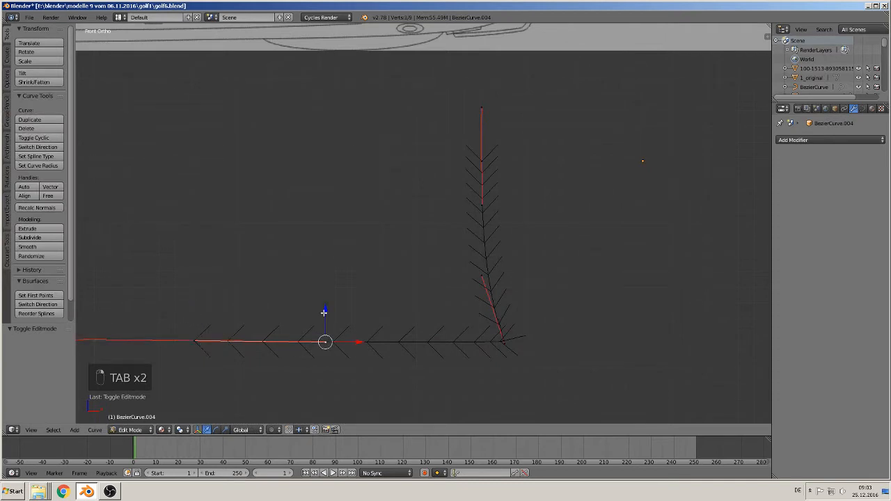
drag(325, 311, 324, 307)
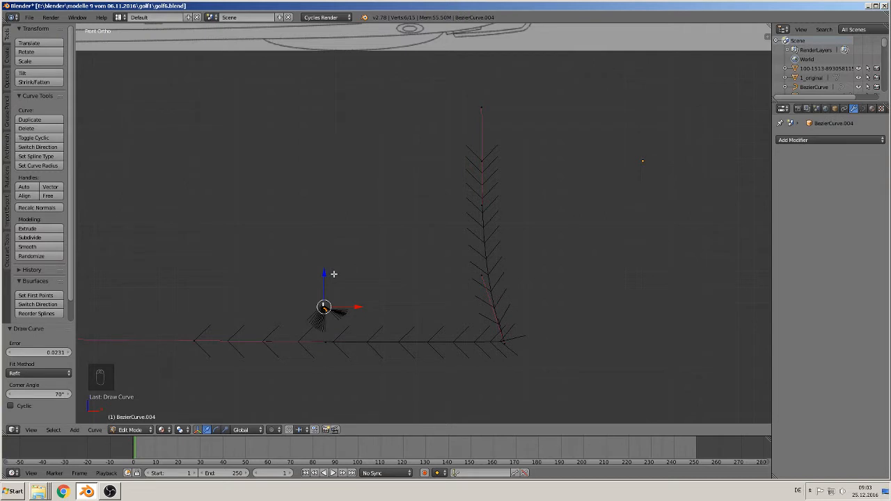
key(ctrl+z)
key(g)
key(z)
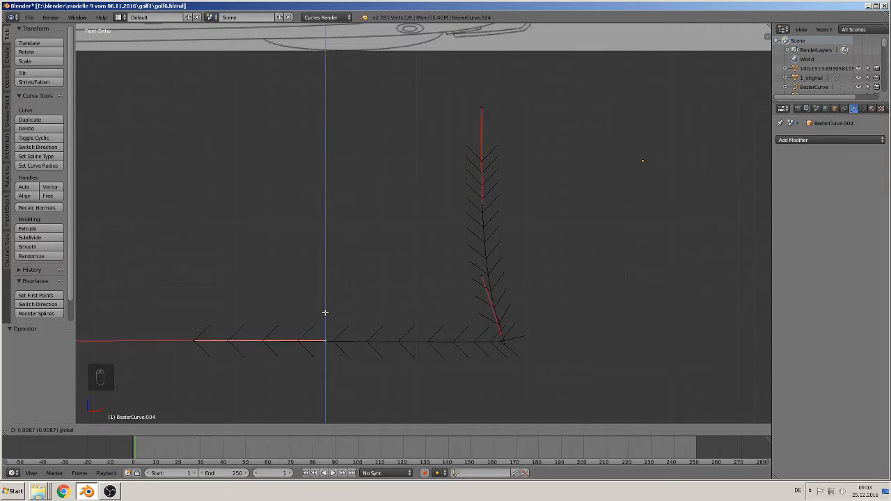
click(325, 313)
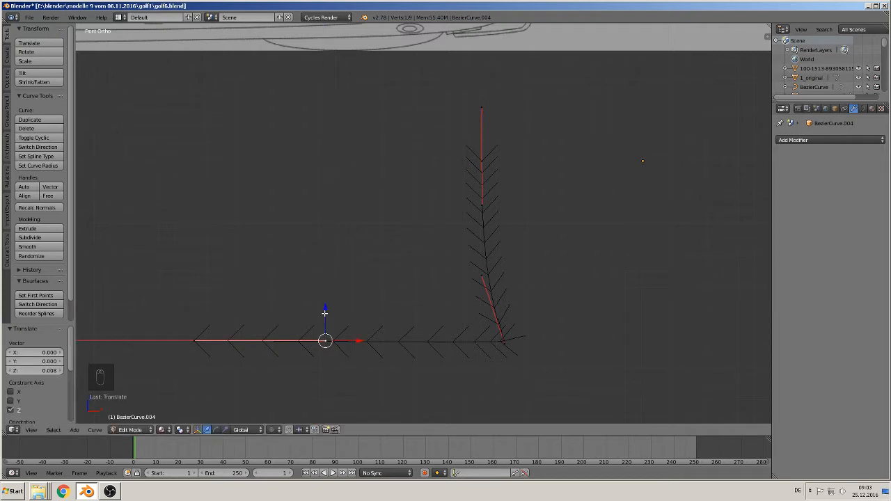
key(Tab)
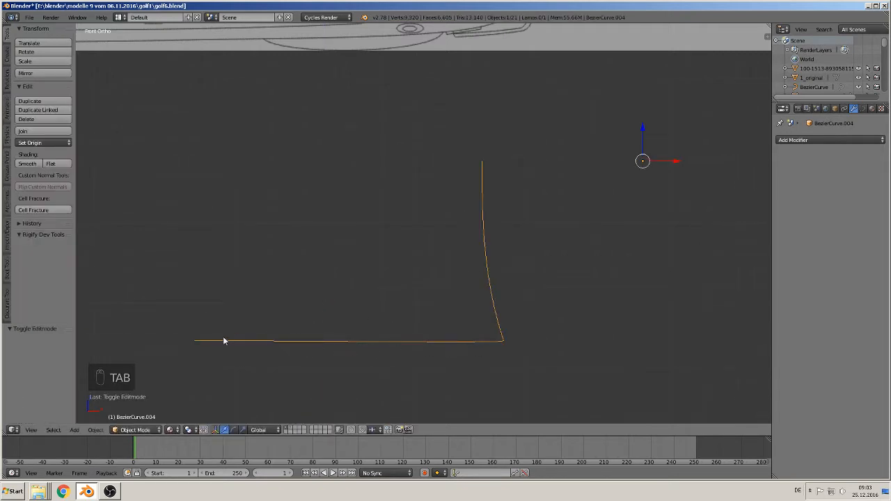
- Raise the front end point's inner handle a further 0.007 along Z to straighten the side segment, and leave Edit Mode
key(Tab)
shift+middle_drag(356, 278, 525, 211)
scroll(540, 261, up, 4)
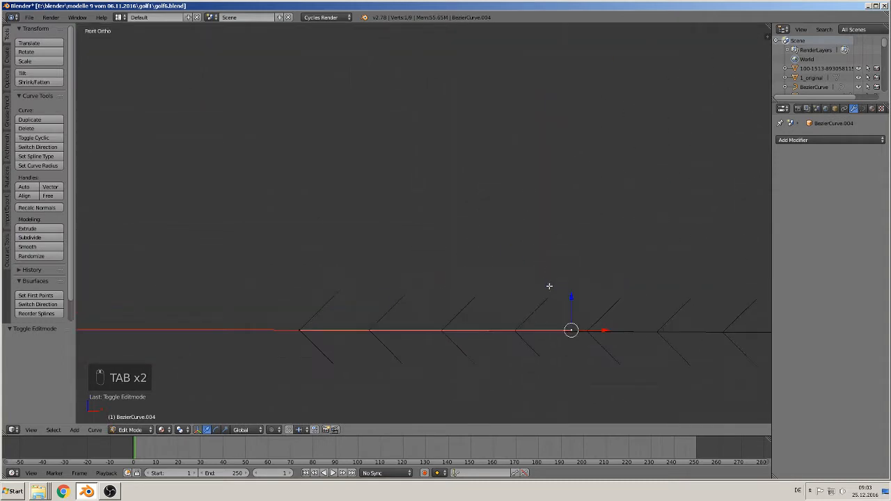
shift+middle_drag(549, 286, 505, 235)
scroll(530, 256, up, 1)
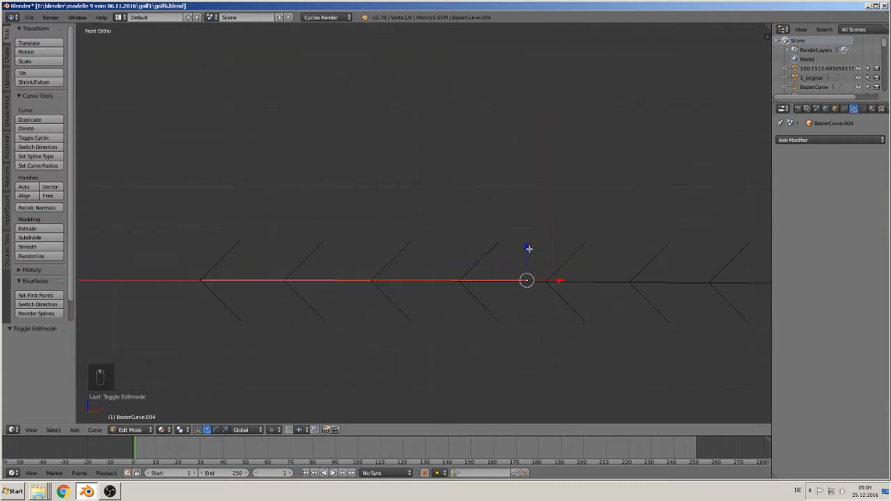
key(g)
key(z)
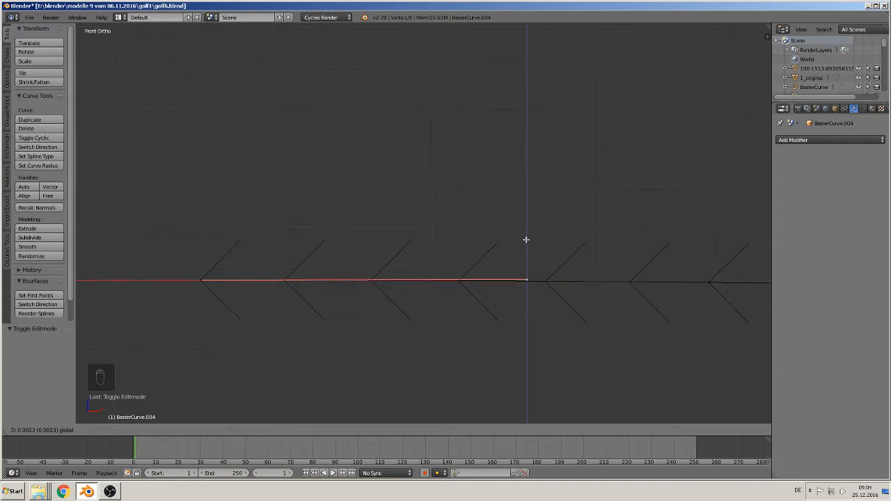
click(527, 223)
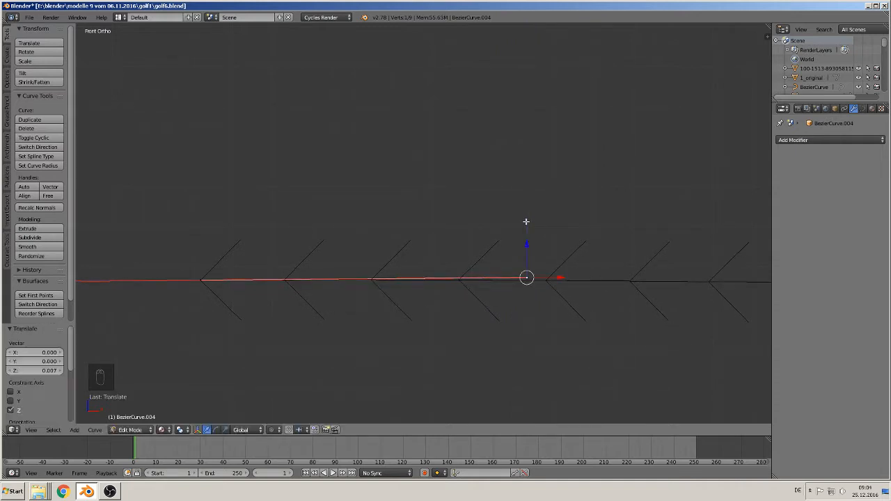
key(Tab)
- Clear the copied hood outline's location and convert the curve to a mesh
scroll(553, 296, down, 4)
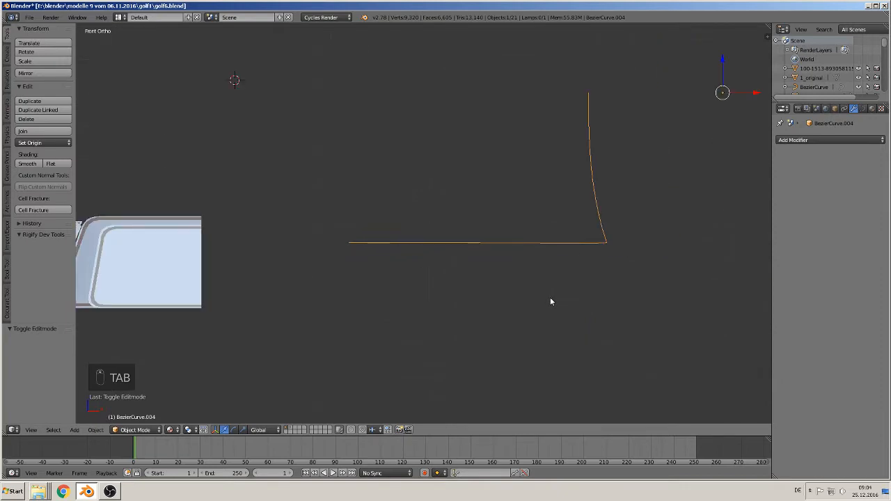
scroll(549, 298, down, 2)
scroll(547, 298, down, 4)
middle_drag(527, 274, 658, 261)
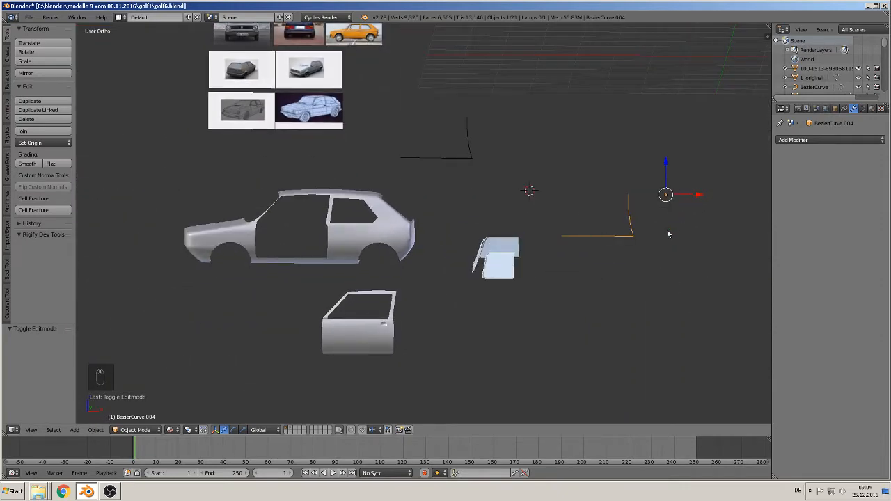
key(alt+g)
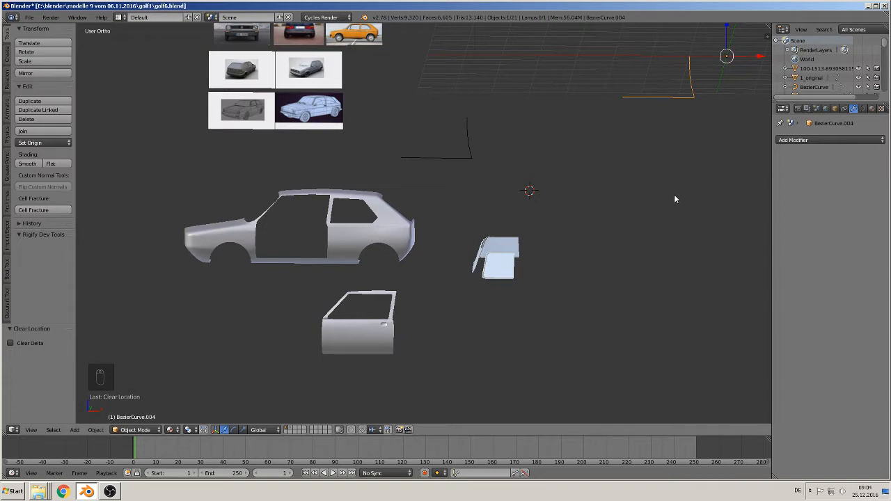
key(ctrl+c)
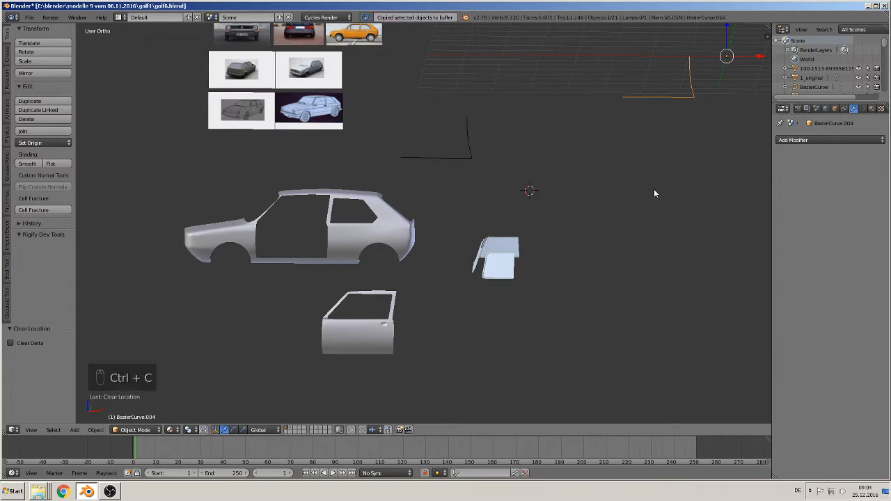
key(alt+c)
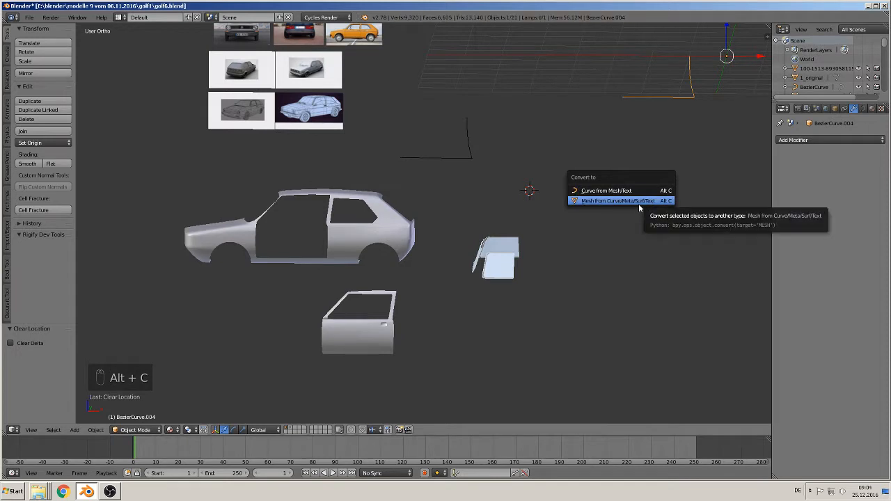
click(638, 203)
- Set the outline's origin to its geometry and move the outline just above the front of the car body
shift+middle_drag(654, 179, 493, 230)
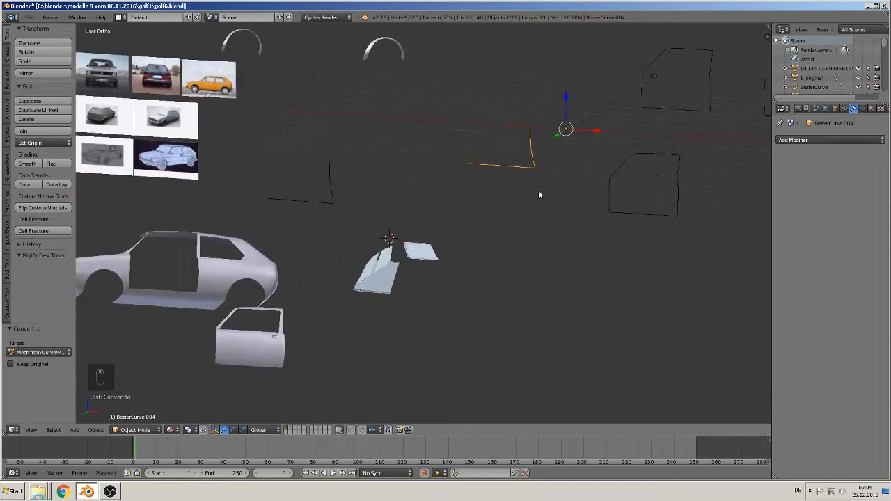
click(44, 142)
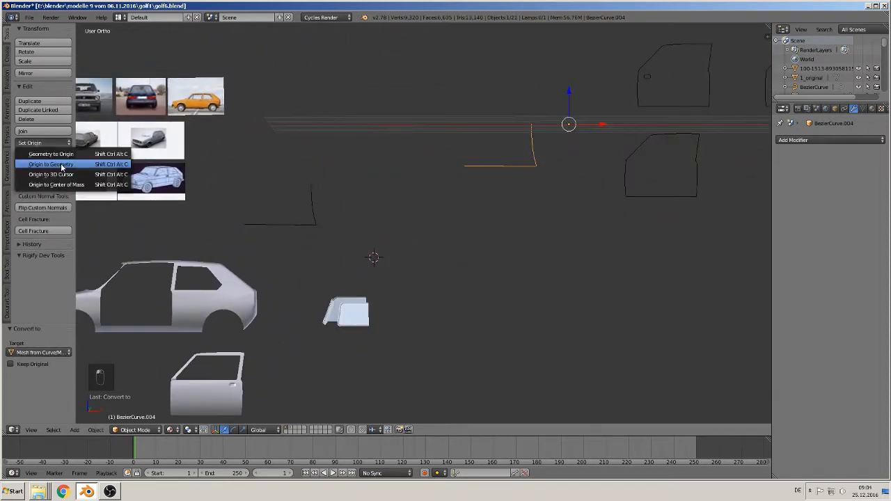
click(35, 165)
scroll(498, 196, down, 1)
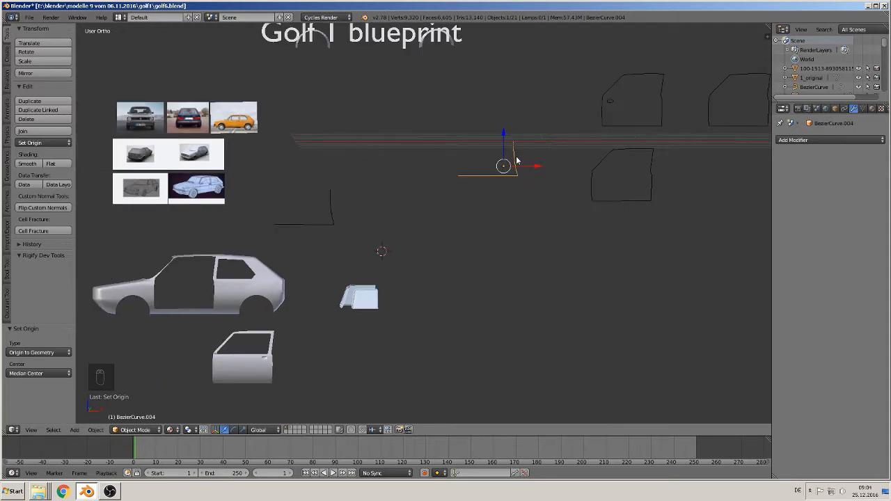
key(g)
click(153, 262)
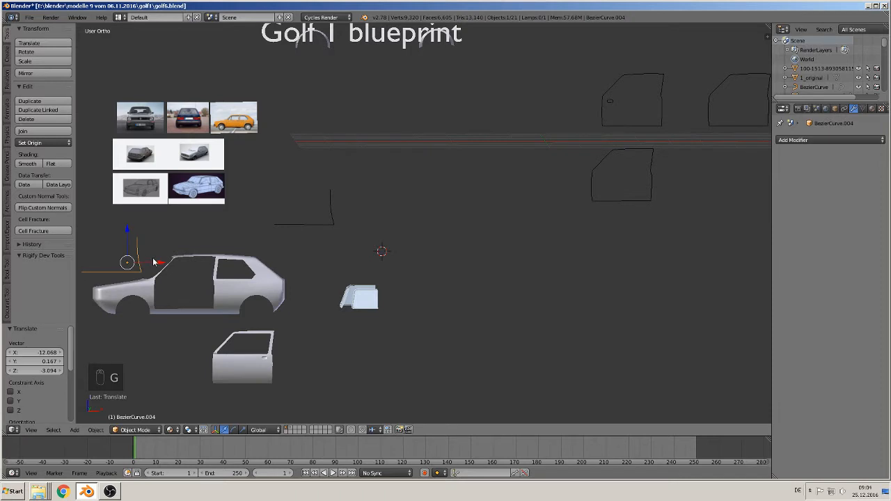
- In top view, rotate the hood outline 90° and a further 180° about the X axis to lay it flat over the body
key(KP_7)
shift+middle_drag(153, 274, 357, 252)
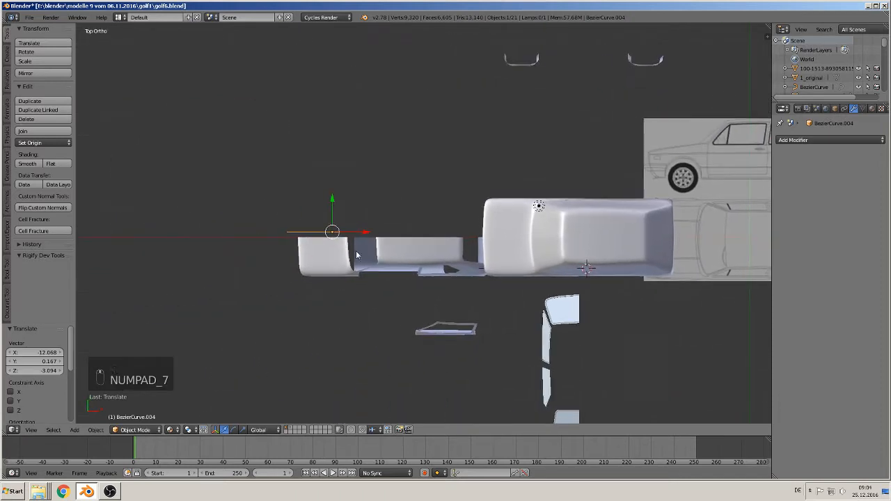
scroll(348, 260, up, 3)
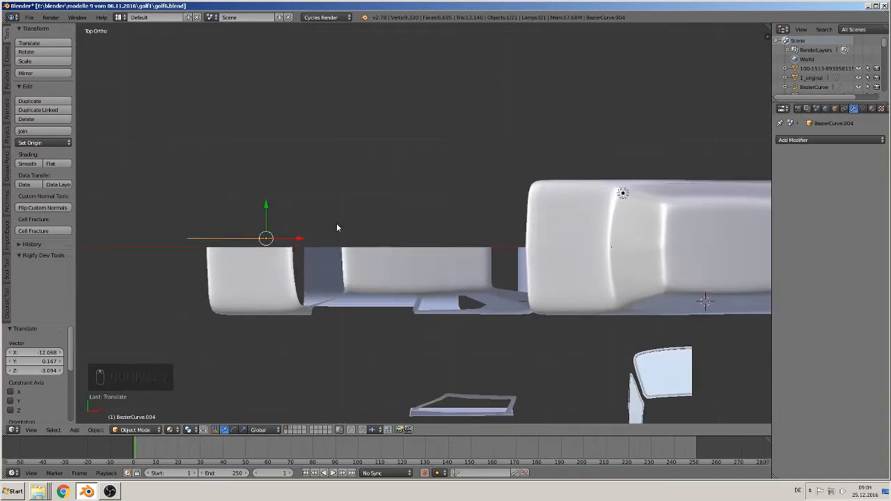
text(rx90)
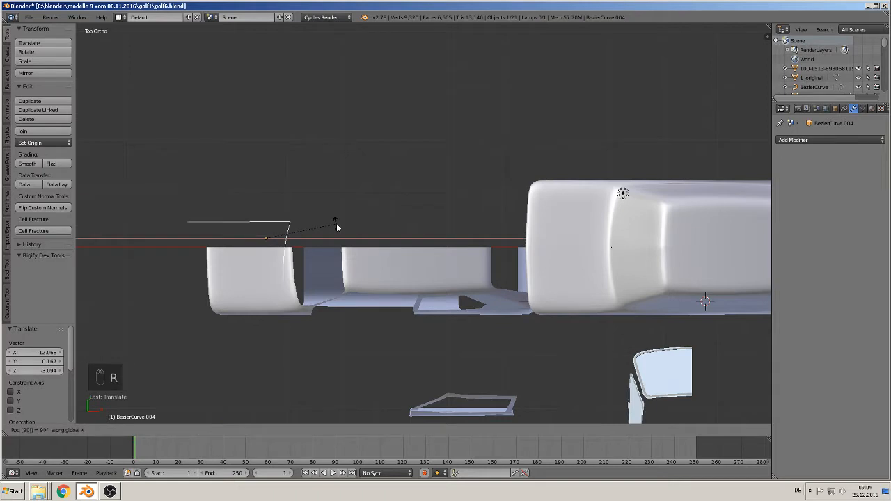
key(Return)
text(rx18)
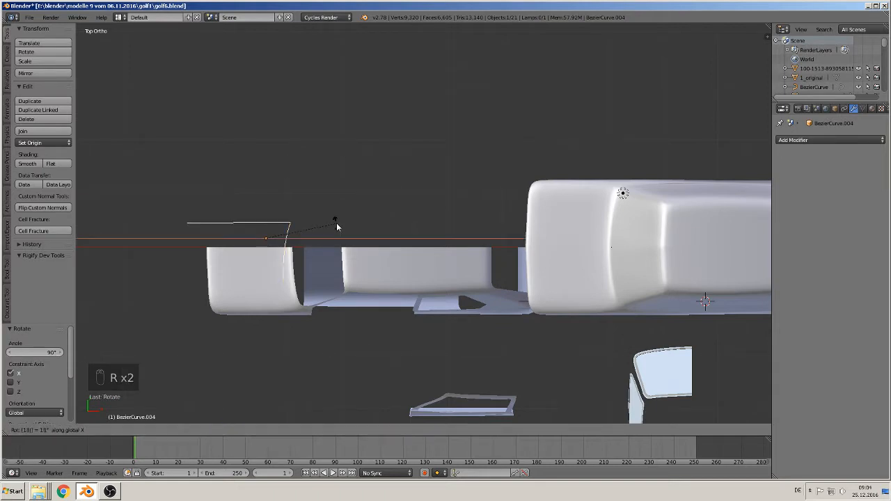
text(0)
key(Return)
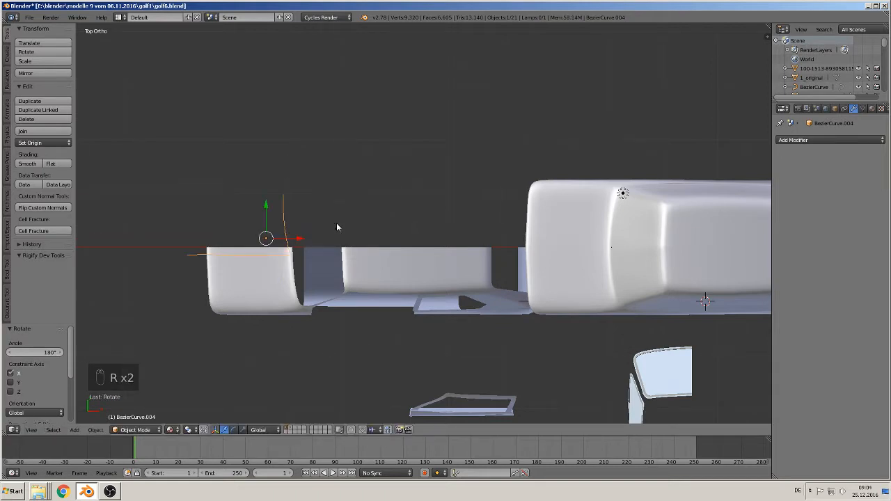
- Move the hood outline 1.489 along Y, clear of the car body
scroll(381, 238, up, 2)
shift+middle_drag(288, 279, 426, 226)
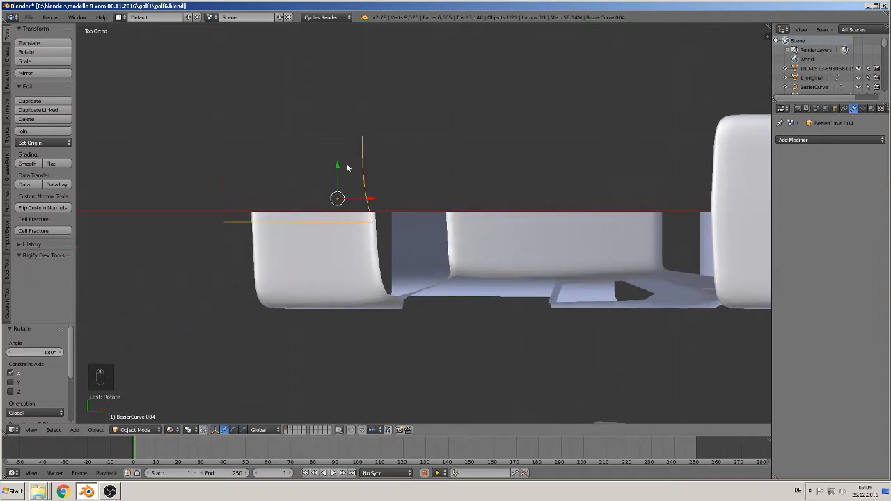
drag(338, 167, 338, 127)
shift+middle_drag(325, 170, 327, 177)
scroll(350, 215, up, 4)
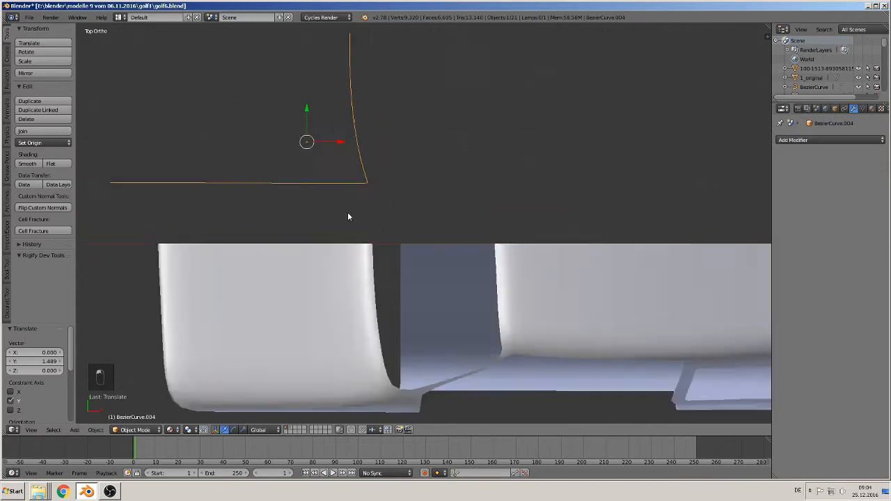
shift+middle_drag(360, 215, 497, 290)
scroll(494, 291, up, 1)
- Delete the vertices of the outline's straight side segment between the front end and the rear corner
key(Tab)
key(Tab)
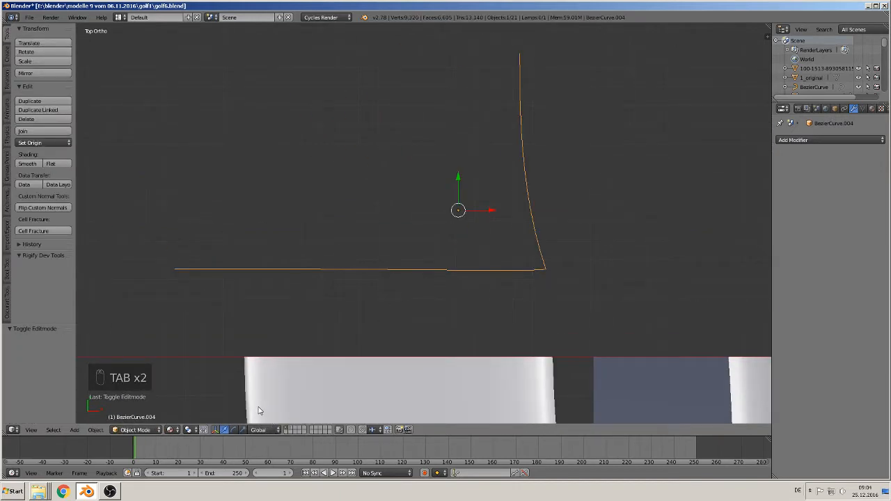
key(Tab)
click(279, 430)
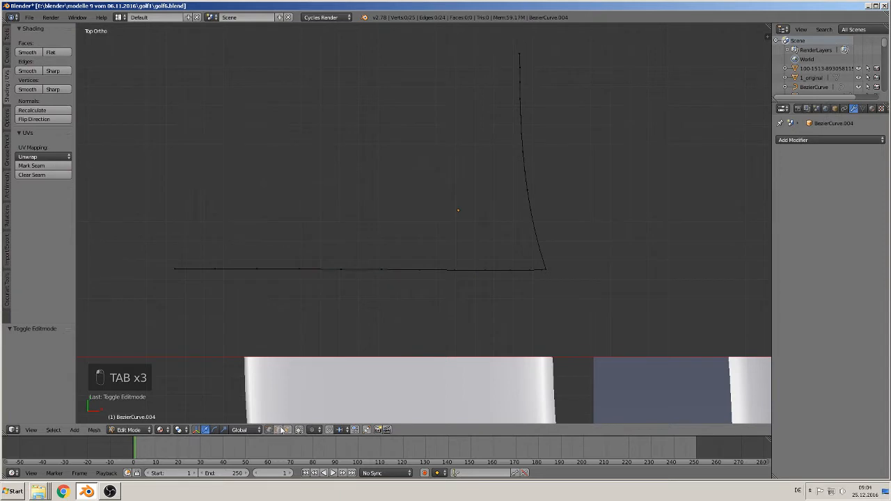
key(c)
drag(215, 261, 529, 269)
right_click(533, 269)
key(x)
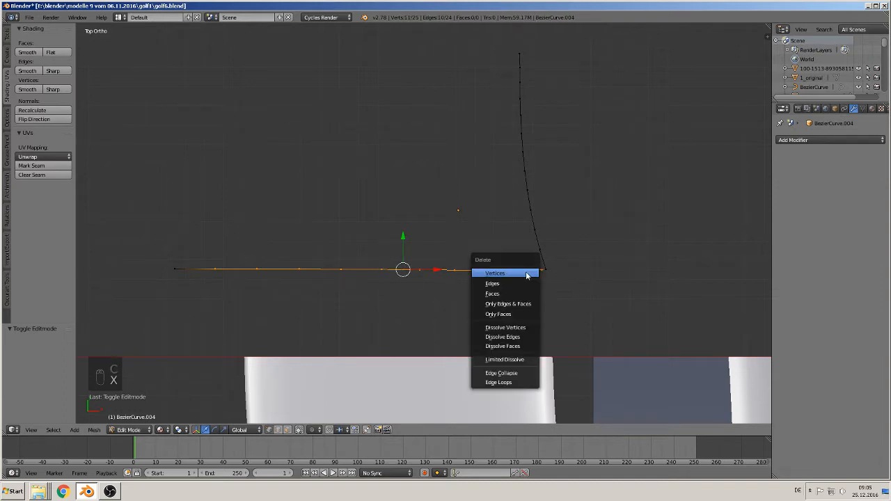
click(521, 274)
- Connect the rear corner vertex to the front end vertex with a single straight edge, and leave Edit Mode
right_click(523, 275)
shift+right_click(185, 268)
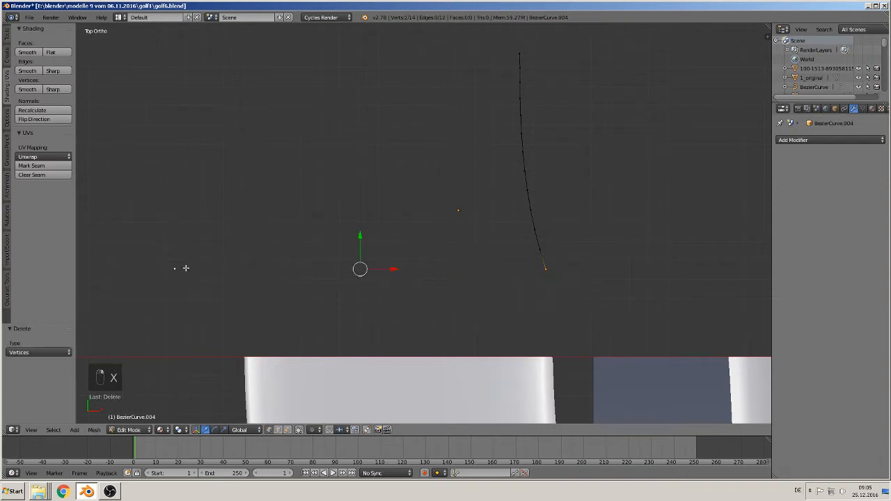
key(f)
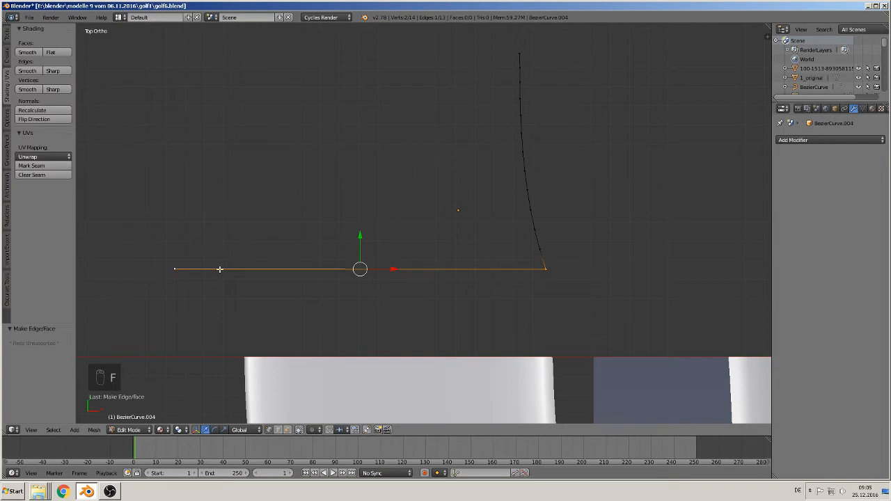
key(Tab)
- Move the hood outline -1.473 along Y so that it lies over the front of the car body
scroll(307, 303, down, 4)
scroll(306, 303, down, 3)
key(g)
key(y)
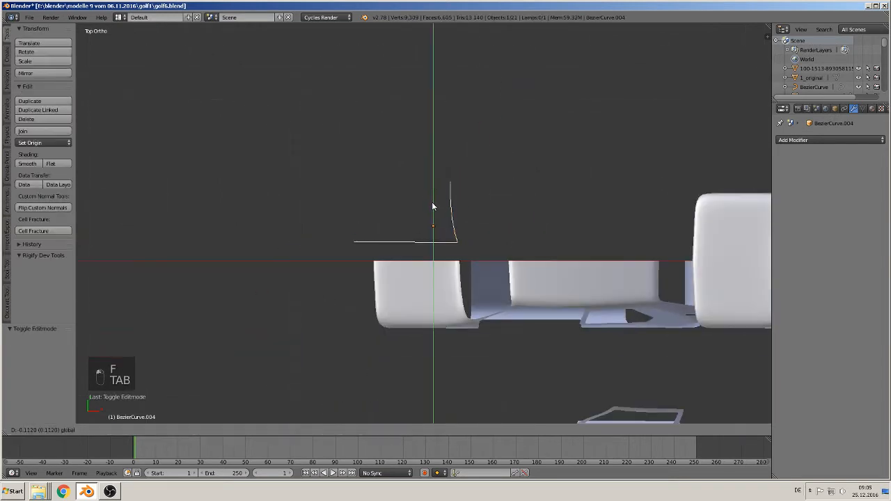
click(427, 277)
scroll(453, 298, up, 3)
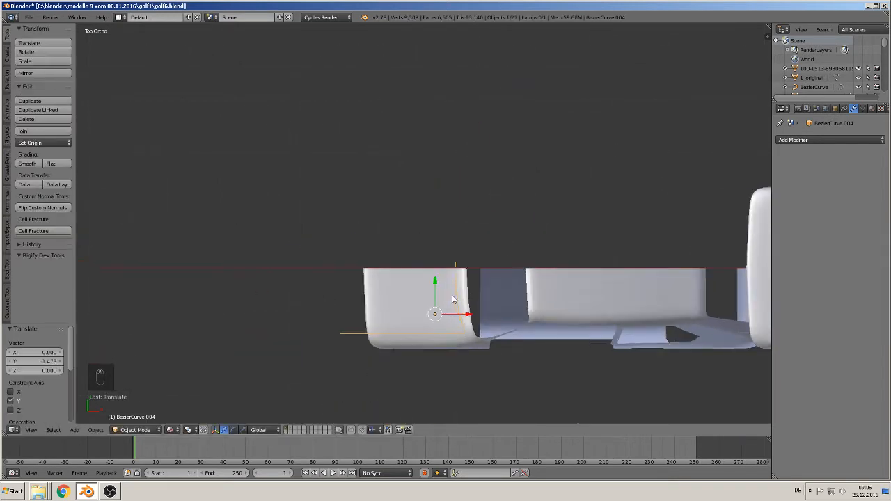
scroll(383, 240, down, 3)
- Examine the hood's shape in the front-view reference photo of the silver Golf
key(KP_1)
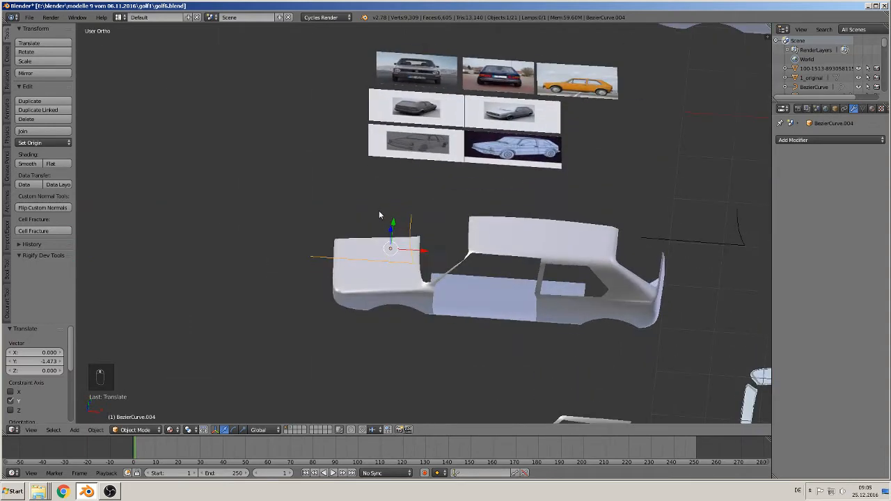
shift+middle_drag(492, 124, 391, 265)
scroll(434, 183, up, 5)
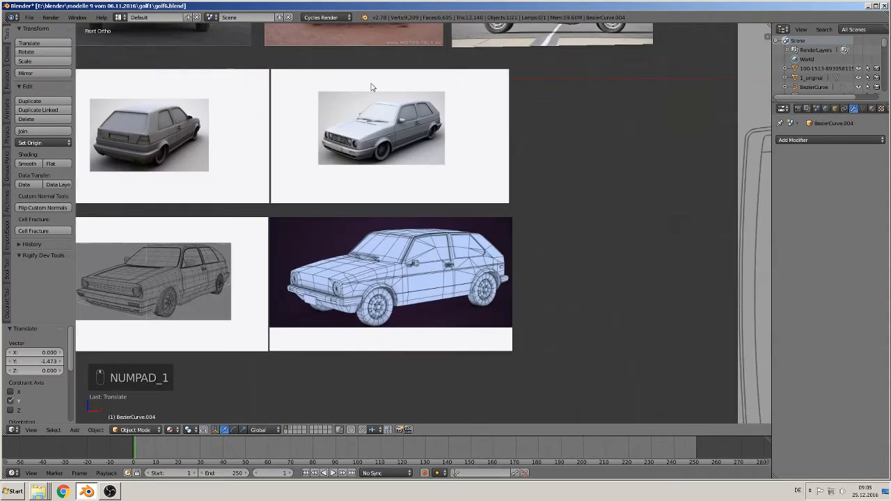
shift+middle_drag(360, 108, 500, 317)
scroll(301, 210, up, 3)
shift+middle_drag(300, 208, 385, 291)
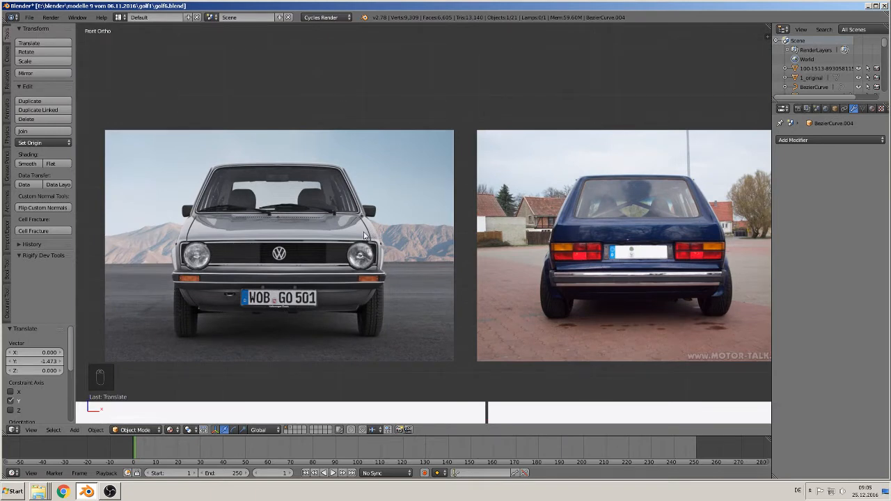
- Examine the hood's rear edge and overall shape in the silver Golf front photo and the grey three-quarter render
scroll(366, 240, up, 3)
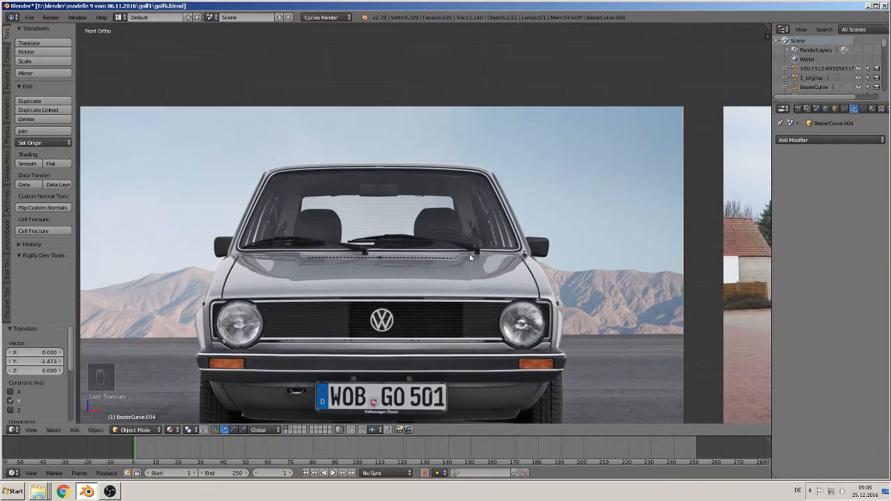
scroll(512, 254, down, 7)
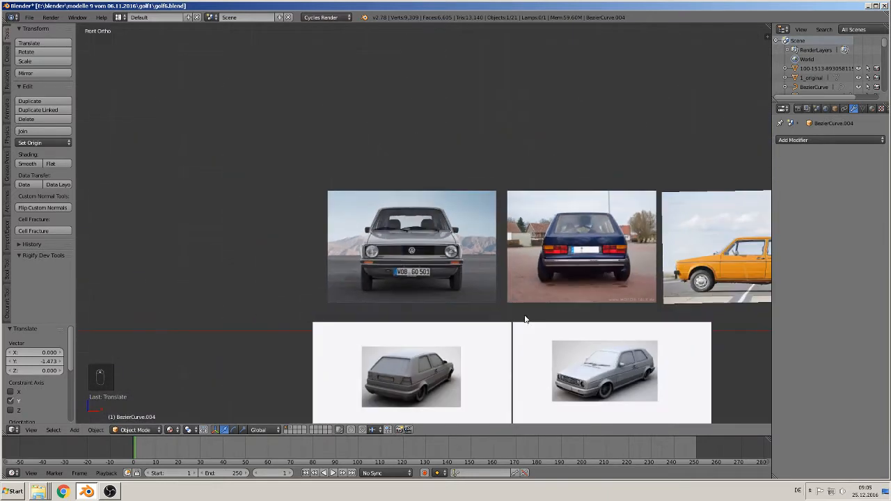
shift+middle_drag(555, 302, 291, 167)
mouse_move(332, 278)
shift+middle_down()
mouse_move(434, 252)
mouse_move(411, 293)
shift+middle_up()
scroll(414, 296, up, 10)
shift+middle_drag(425, 334, 434, 258)
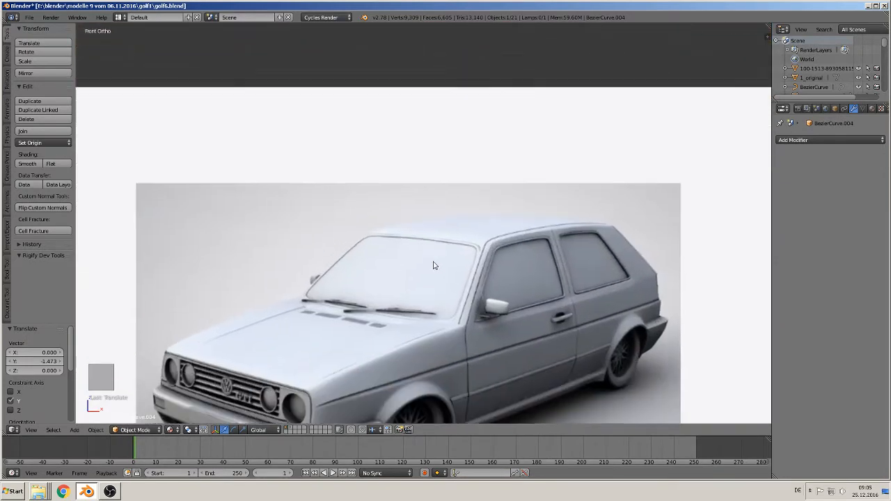
scroll(456, 378, up, 4)
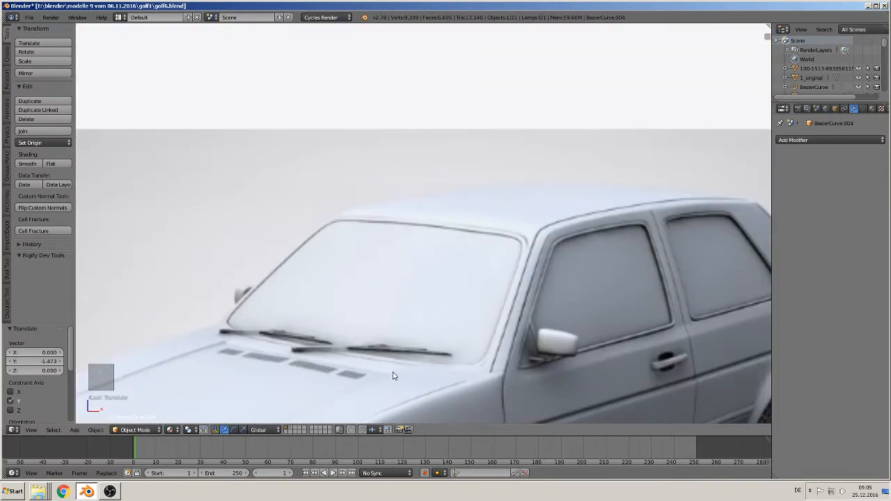
scroll(411, 406, down, 12)
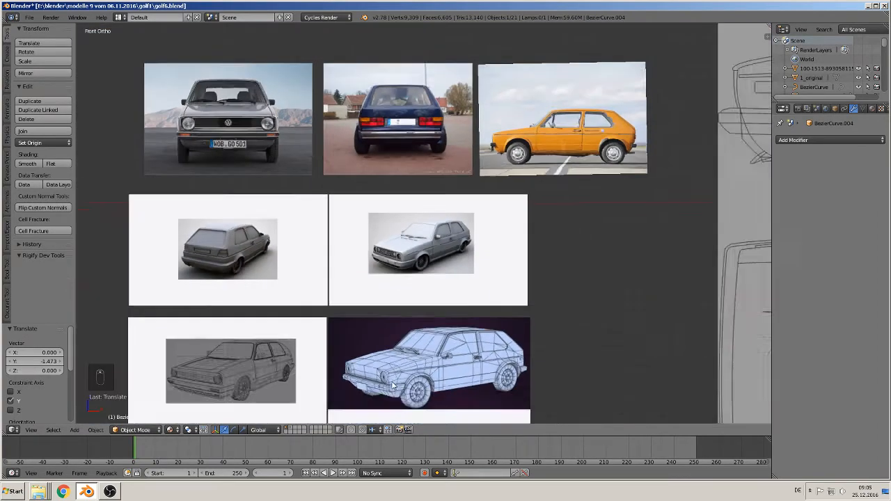
middle_drag(400, 398, 258, 138)
- Align the hood outline over the car's front end in top view, moving it 0.046 along X and -0.058 along Y
key(KP_1)
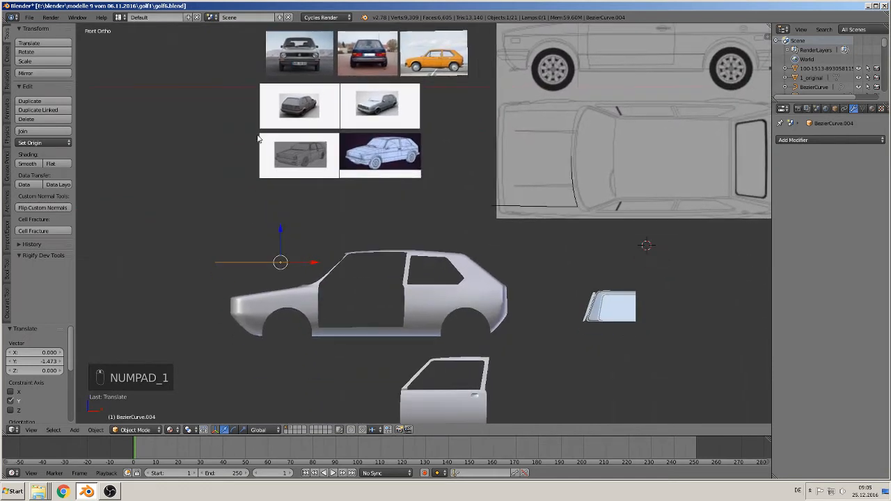
key(KP_7)
scroll(270, 229, up, 5)
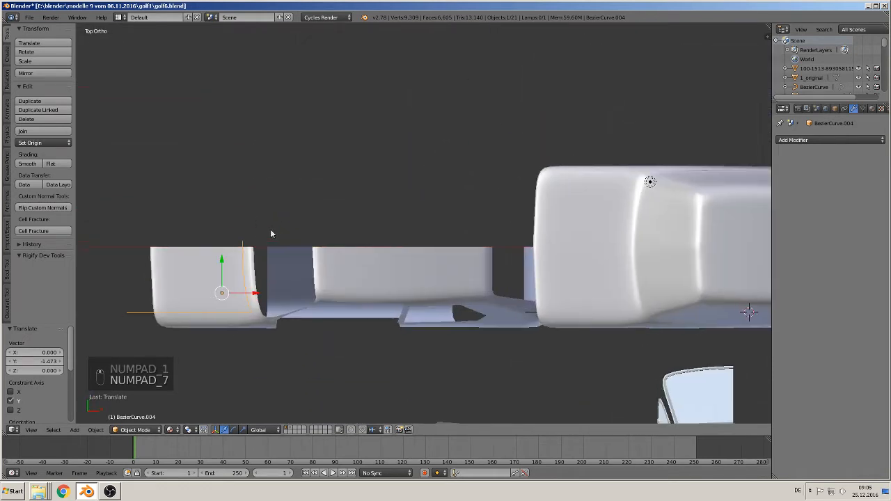
scroll(419, 195, up, 2)
key(g)
key(x)
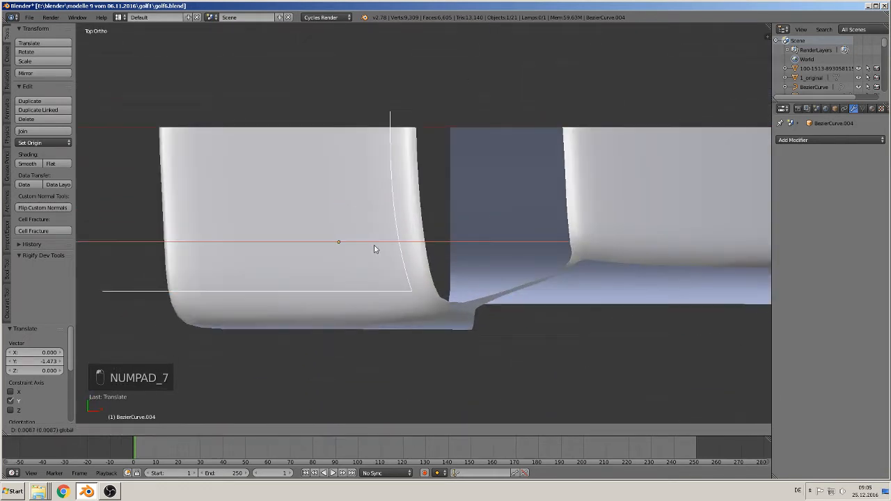
click(380, 250)
key(g)
key(y)
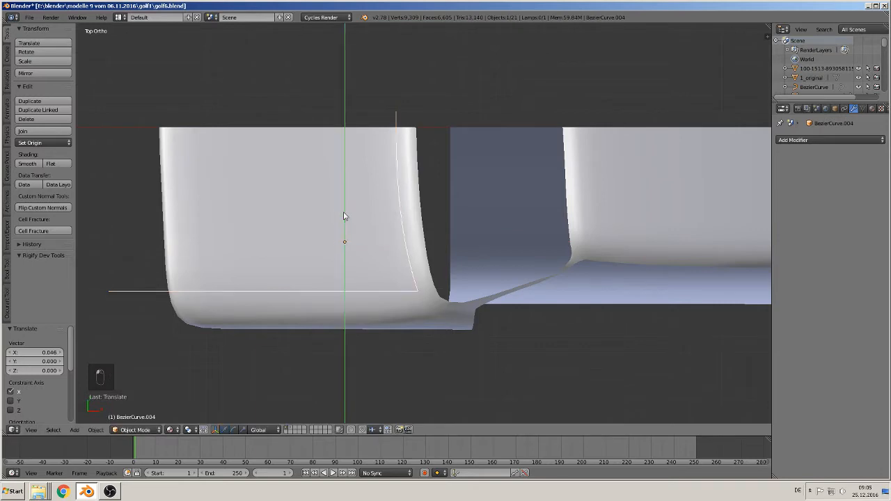
- Lower the hood outline -0.513 along Z to sit just above the body's hood surface
middle_drag(332, 259, 316, 189)
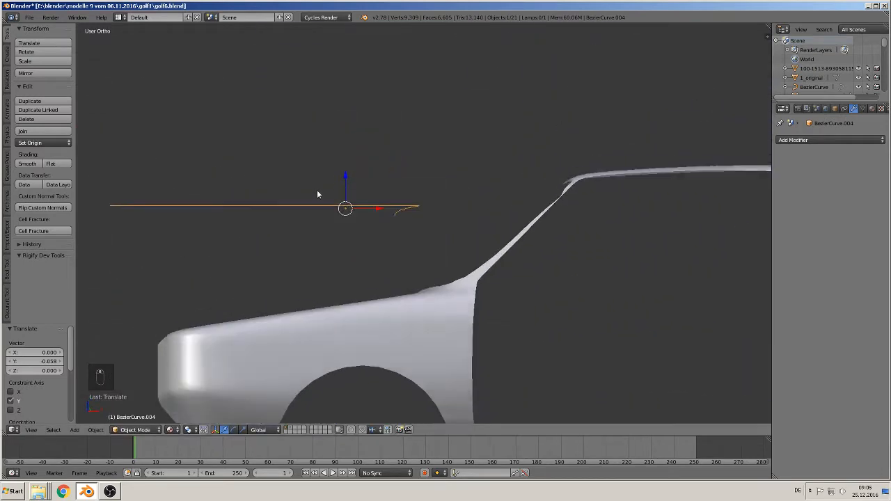
key(g)
key(z)
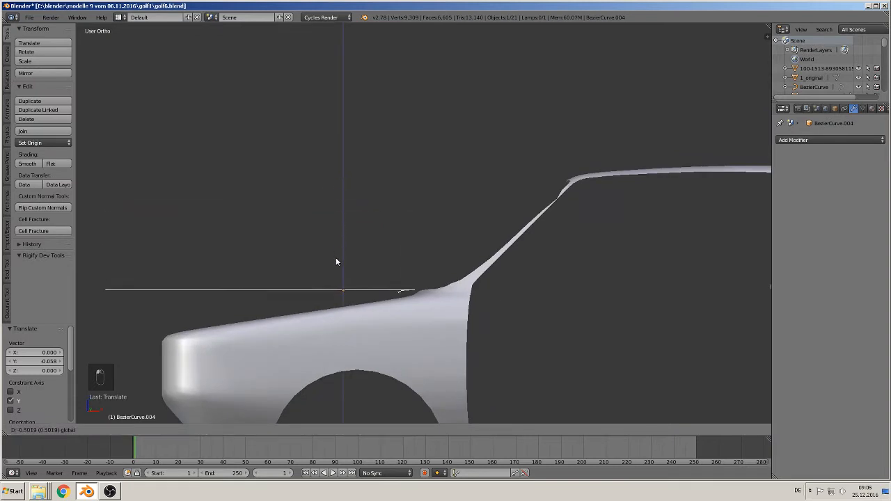
click(334, 261)
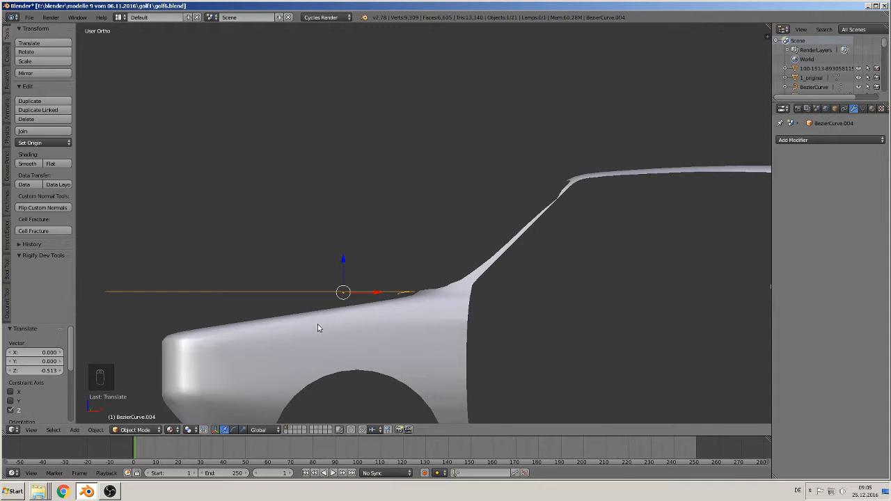
- Cut the hood outline into the whole car body mesh with Knife Project from the top view, and return to Object Mode
key(KP_7)
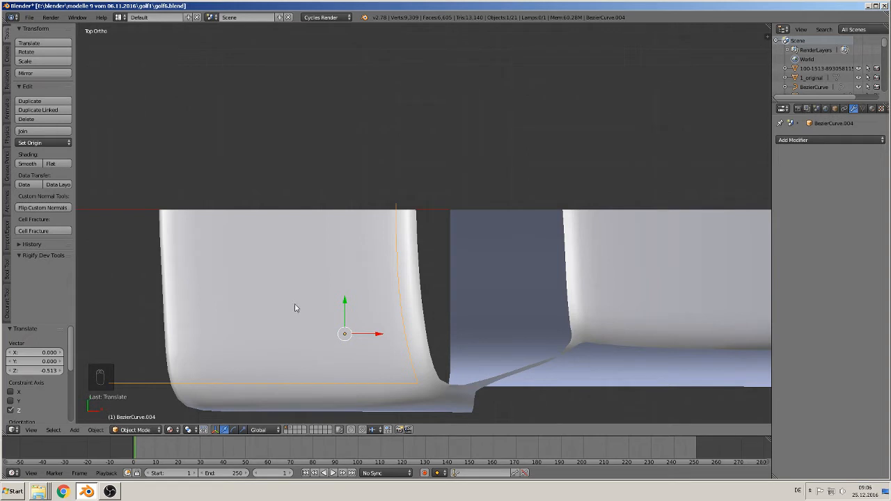
shift+right_click(256, 288)
key(Tab)
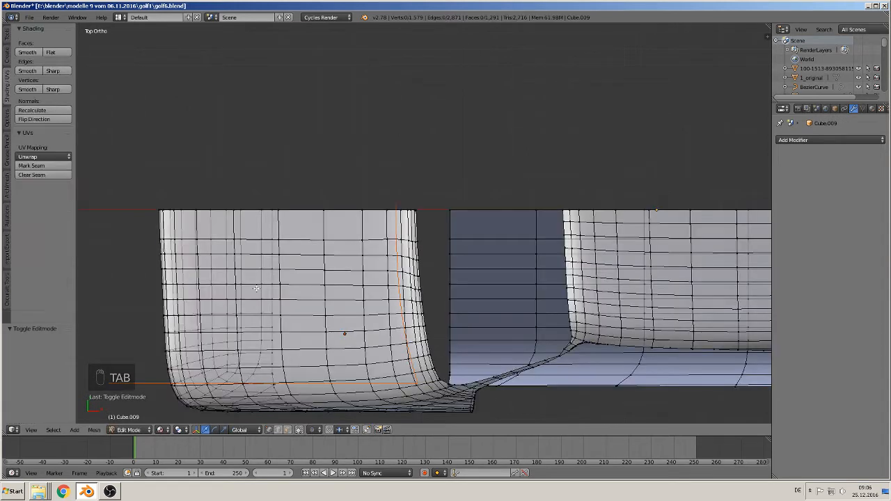
key(a)
key(a)
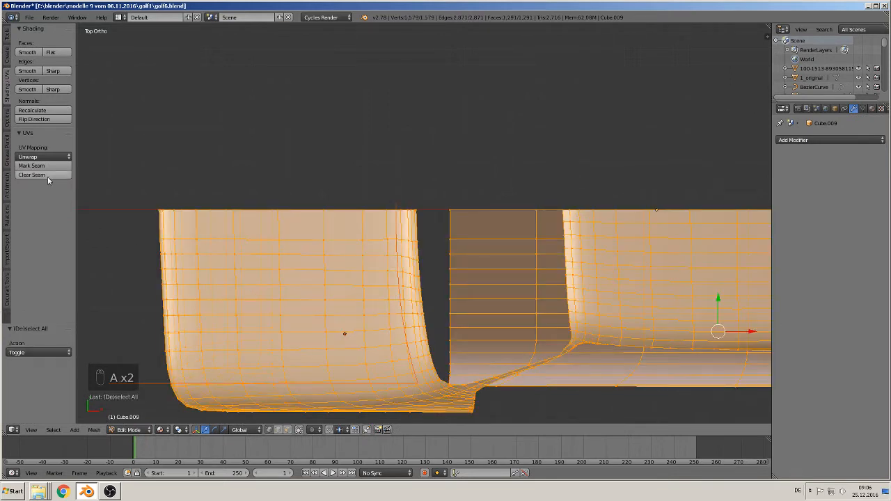
click(5, 32)
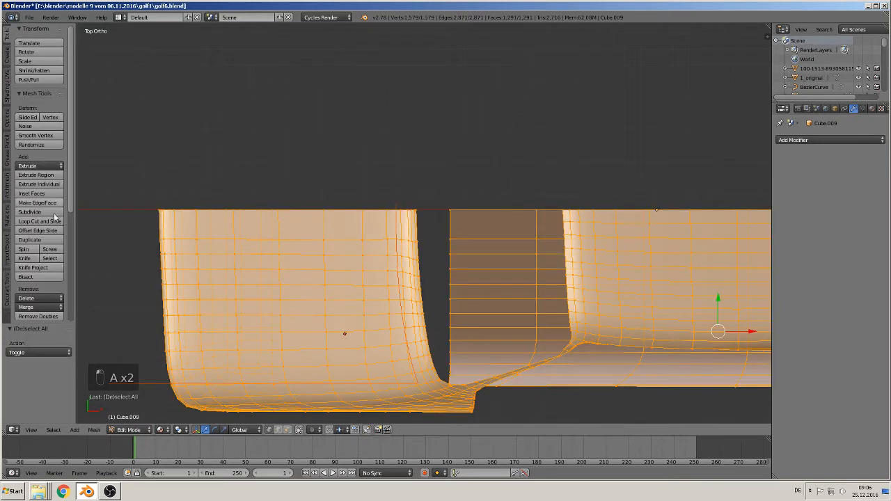
scroll(50, 278, down, 3)
click(33, 212)
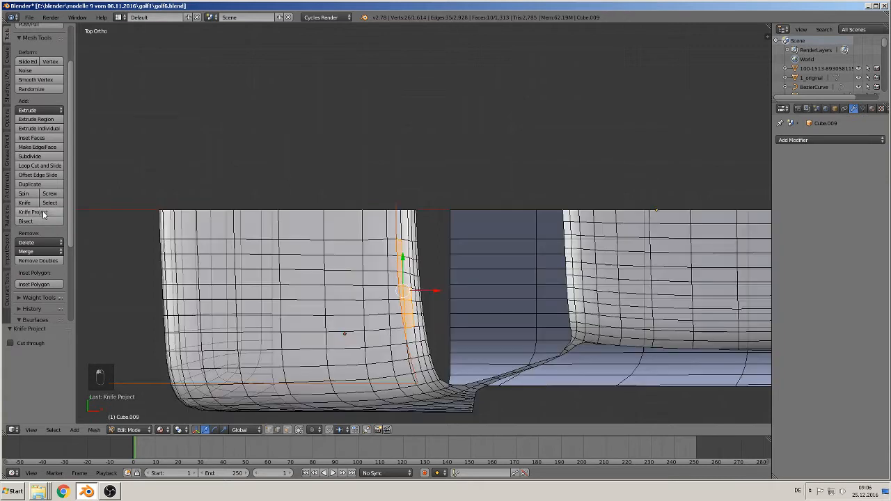
key(Tab)
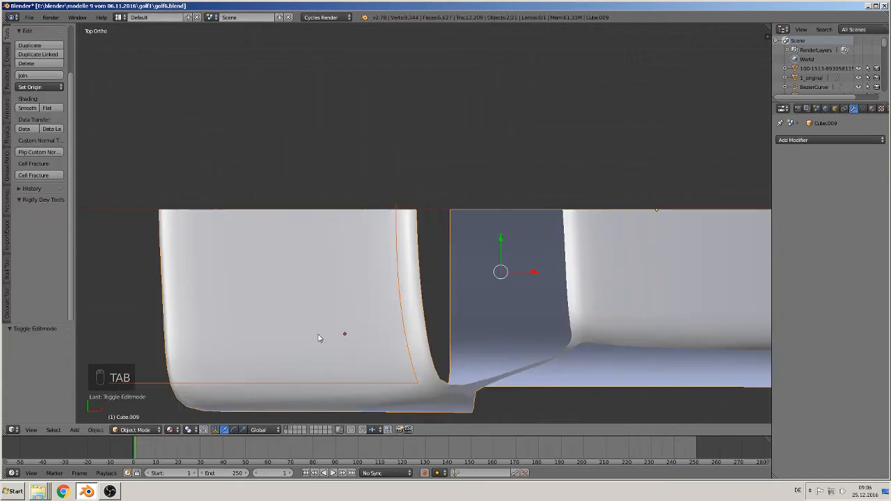
- Separate the two objects by moving the car body -0.389 along Y and the hood outline 1.485 along Y
right_click(455, 364)
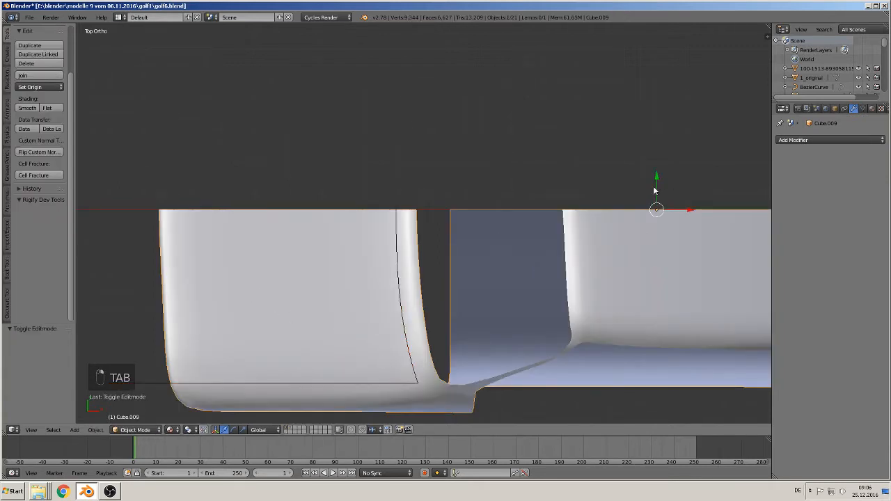
drag(654, 190, 452, 250)
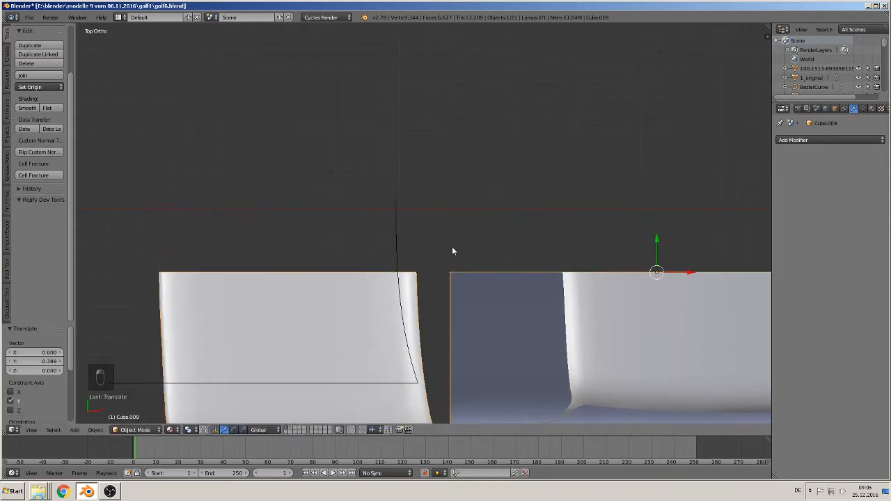
right_click(399, 237)
drag(343, 301, 348, 63)
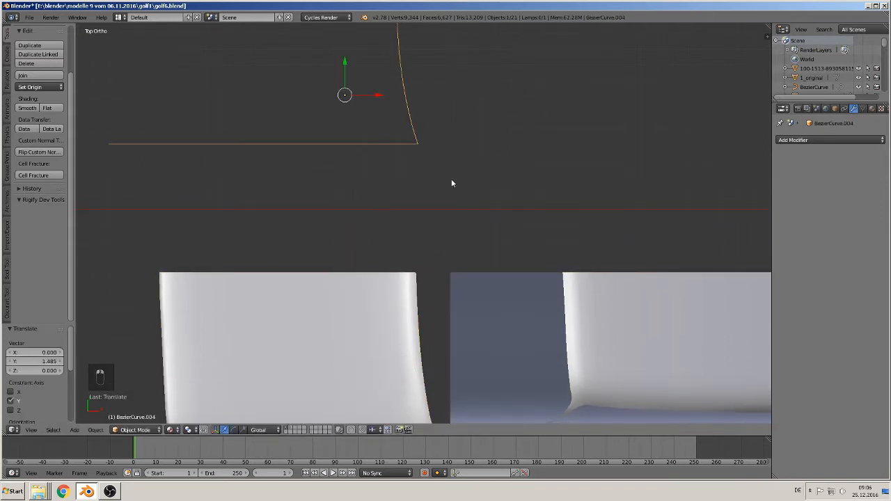
- In the body mesh's face select mode, circle-select the faces inside the projected hood outline, starting from an empty selection
shift+middle_drag(451, 183, 547, 67)
right_click(440, 206)
key(Tab)
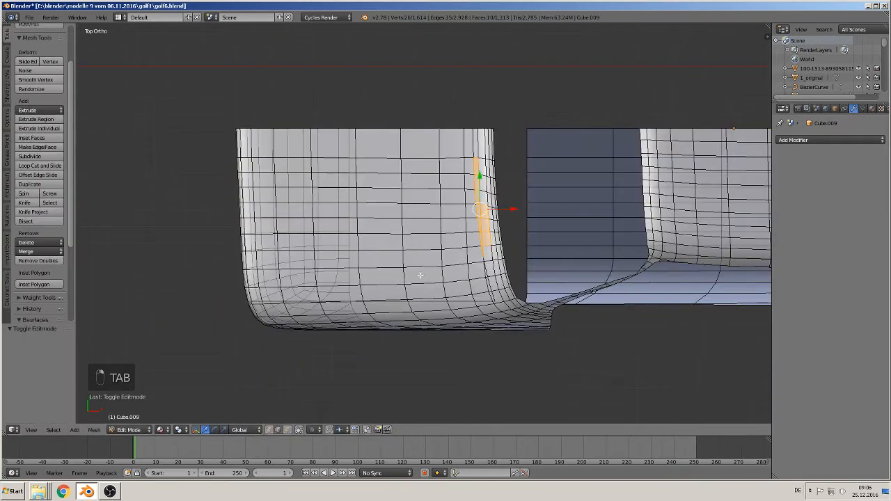
middle_drag(420, 275, 446, 237)
scroll(446, 237, up, 4)
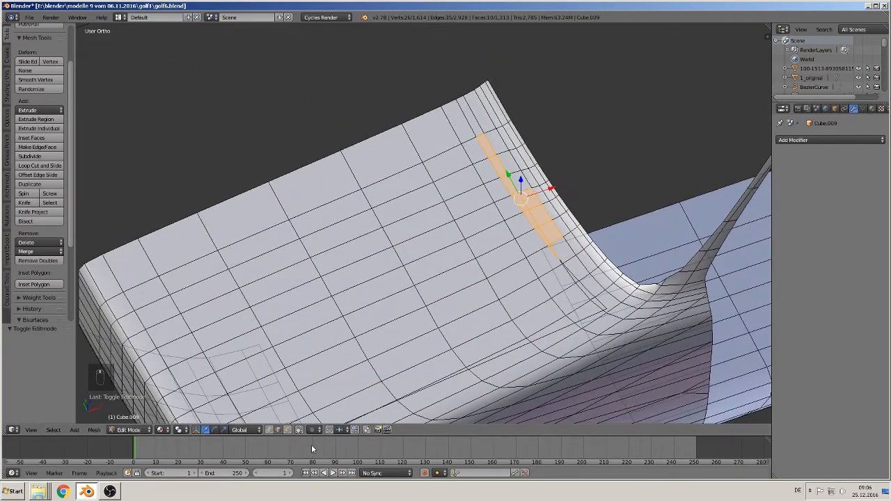
click(286, 429)
middle_drag(316, 421, 543, 218)
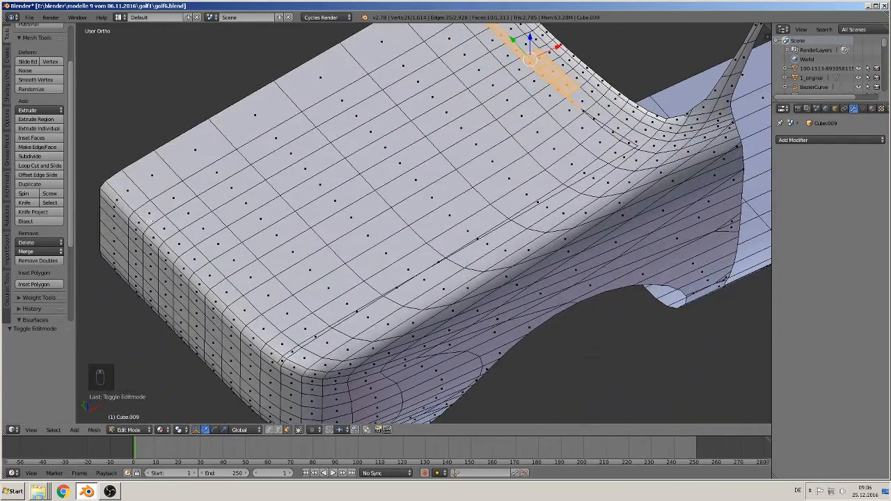
key(a)
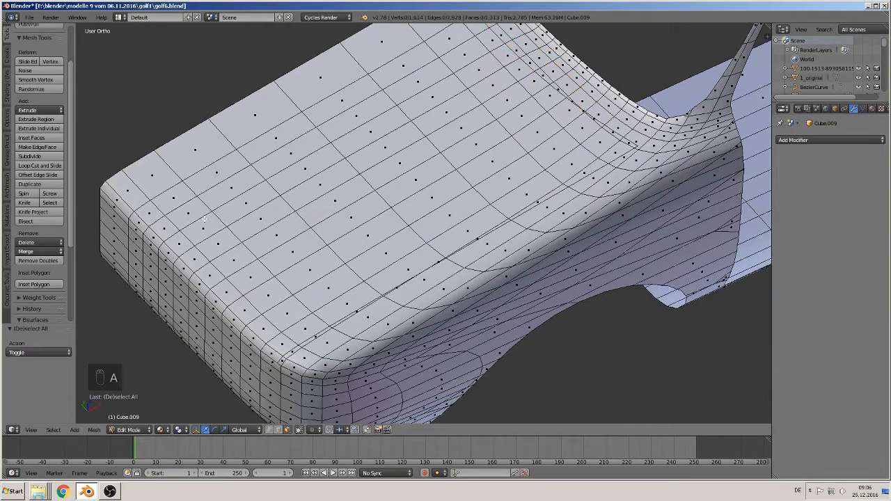
key(c)
mouse_move(145, 221)
mouse_down()
mouse_move(234, 268)
mouse_move(306, 341)
mouse_move(291, 347)
mouse_move(418, 244)
mouse_move(585, 150)
mouse_move(598, 163)
mouse_move(620, 134)
mouse_move(607, 142)
mouse_move(474, 63)
mouse_move(278, 105)
mouse_move(183, 205)
mouse_move(285, 234)
mouse_move(418, 147)
mouse_move(470, 136)
mouse_move(397, 92)
mouse_up()
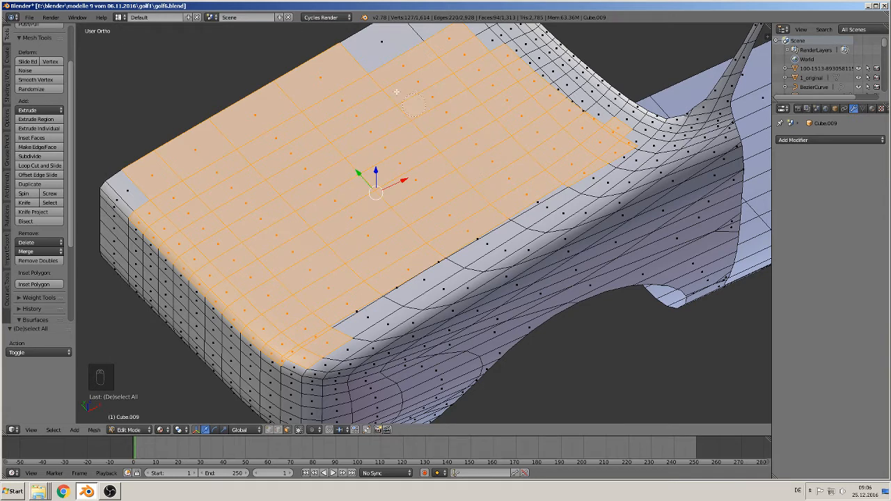
- Add the missing faces at the hood's front centre to the selection and remove the excess faces at its front outer corner
right_click(127, 190)
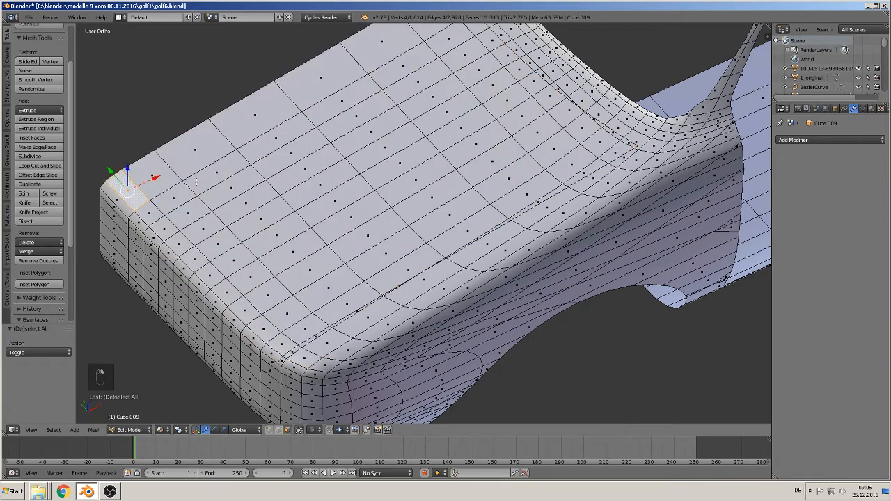
key(ctrl+z)
shift+right_click(128, 187)
shift+right_click(117, 202)
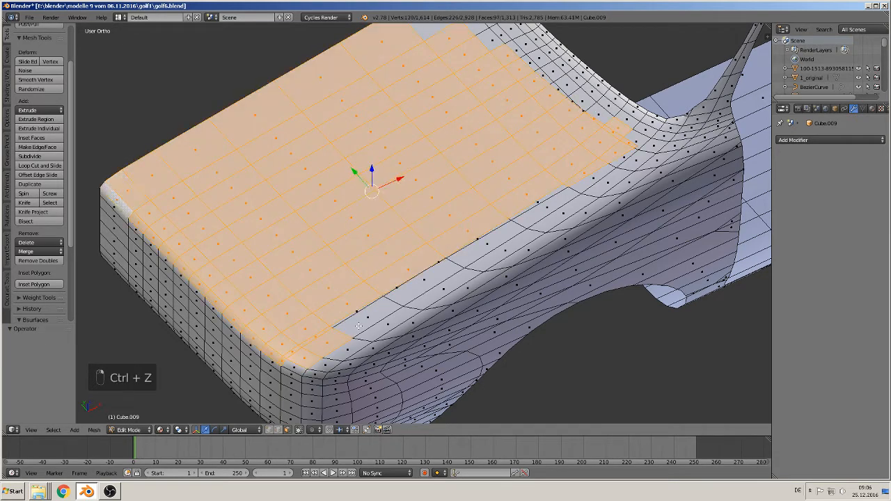
shift+right_click(328, 342)
shift+right_click(305, 360)
shift+middle_drag(355, 316, 333, 330)
shift+right_click(332, 328)
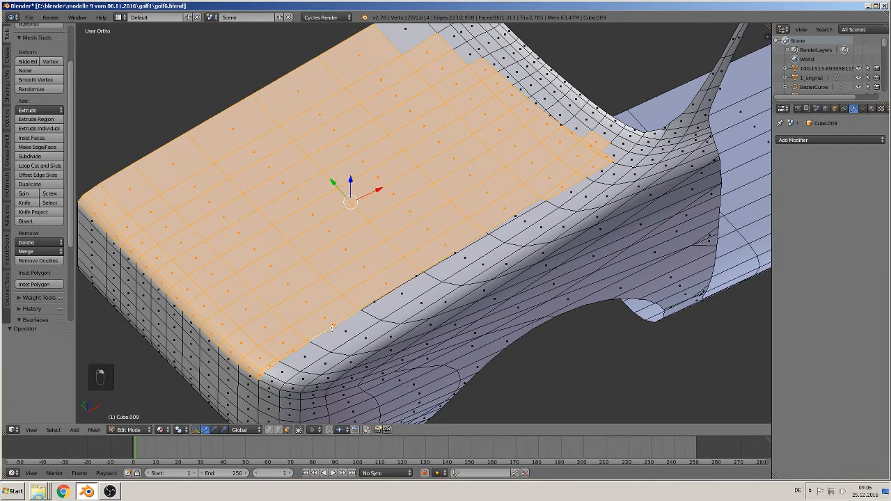
- Add the thin sliver faces along the hood's side cut line to the selection and remove the excess faces at the rear corner
shift+right_click(371, 302)
scroll(371, 301, up, 4)
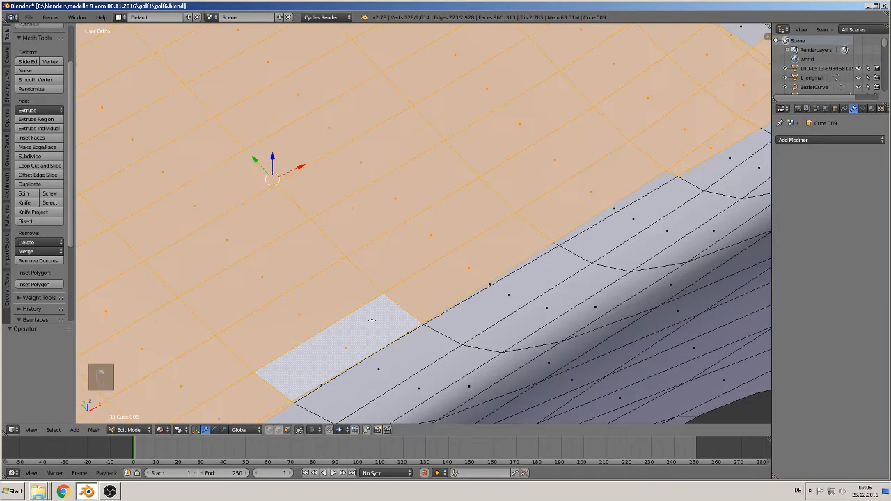
scroll(408, 295, up, 3)
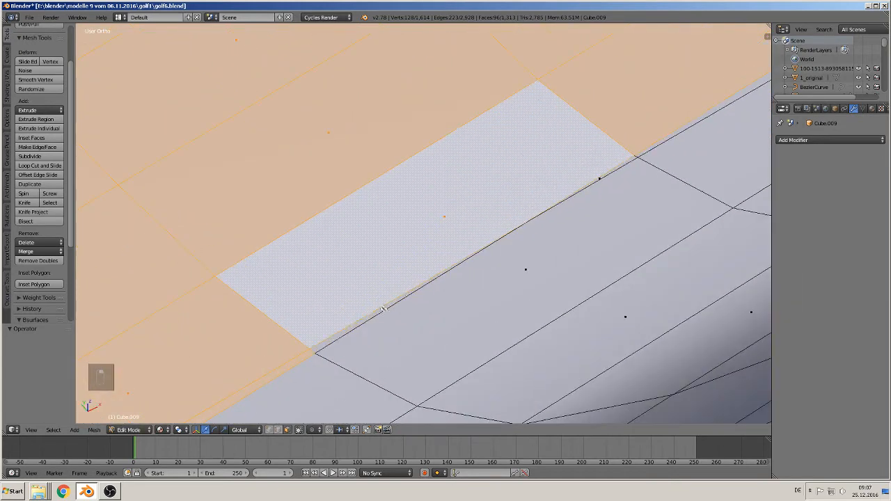
shift+right_click(382, 307)
shift+right_click(608, 171)
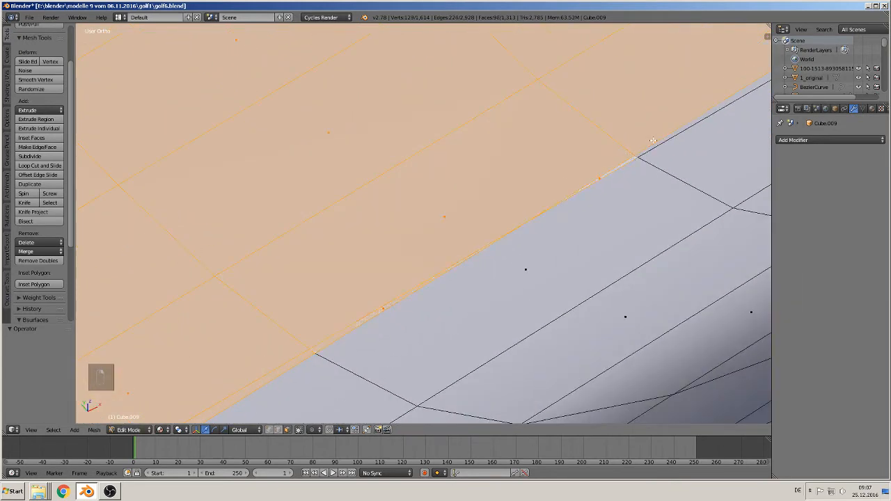
shift+right_click(663, 140)
scroll(663, 149, down, 6)
shift+middle_drag(664, 156, 490, 264)
shift+right_click(518, 188)
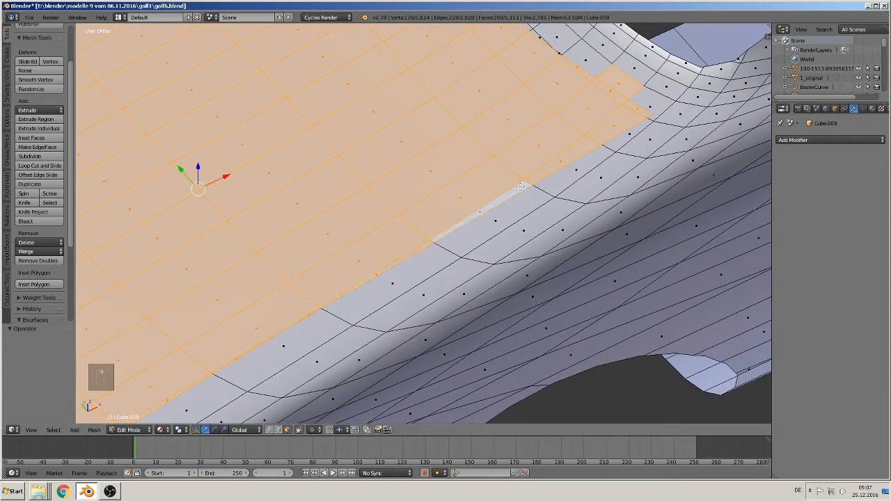
key(ctrl+z)
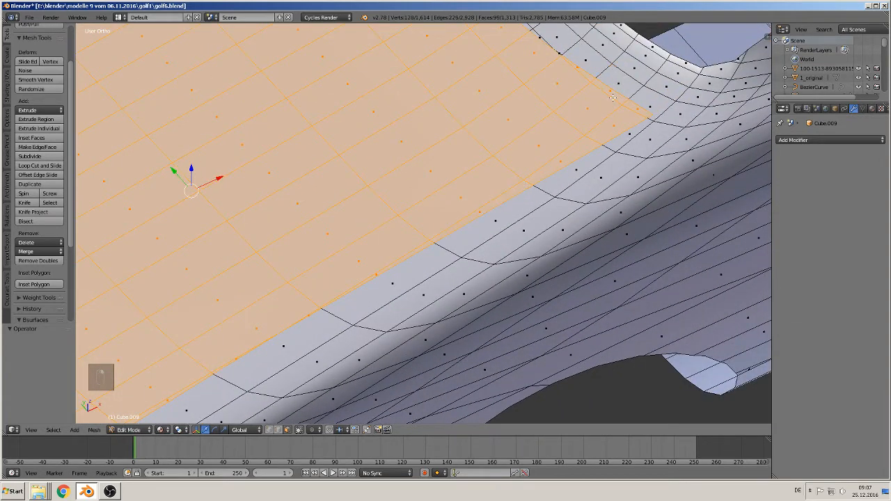
- Add the missing faces along the hood's rear edge near the car's centre line to the selection and remove the excess face there
shift+middle_drag(638, 82, 602, 266)
shift+middle_drag(519, 166, 495, 232)
scroll(492, 236, up, 1)
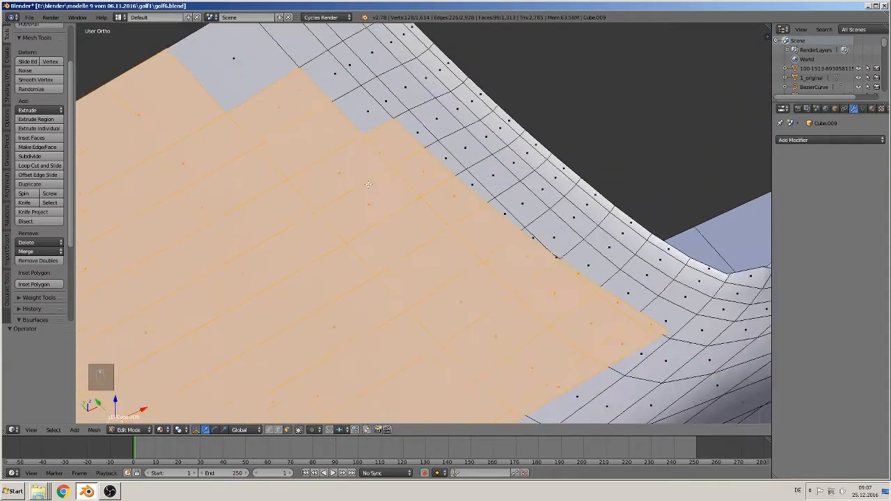
scroll(445, 202, down, 1)
key(c)
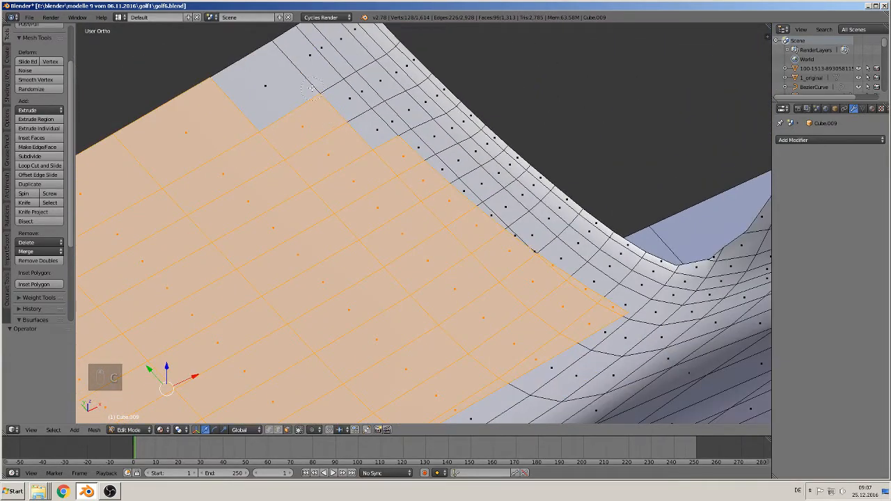
mouse_move(310, 81)
mouse_down()
mouse_move(362, 97)
mouse_move(383, 137)
mouse_up()
right_click(384, 137)
shift+right_click(369, 91)
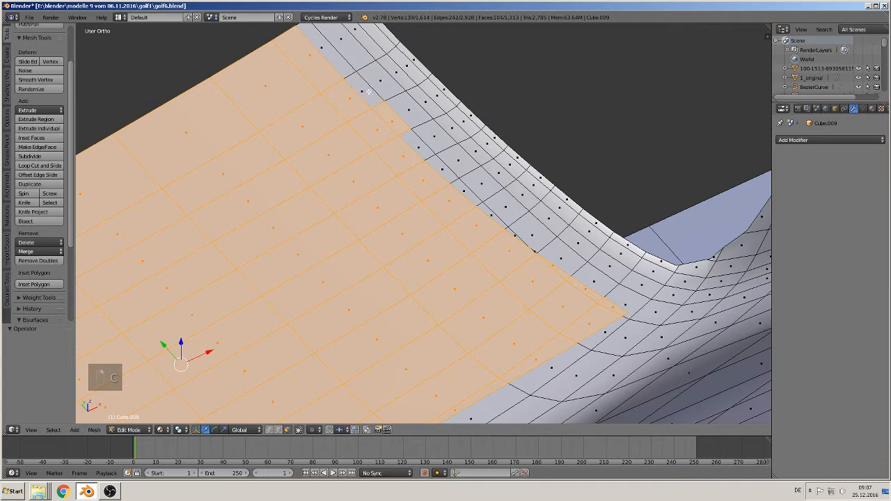
shift+right_click(391, 121)
scroll(511, 236, up, 3)
middle_drag(594, 271, 583, 289)
scroll(577, 296, up, 3)
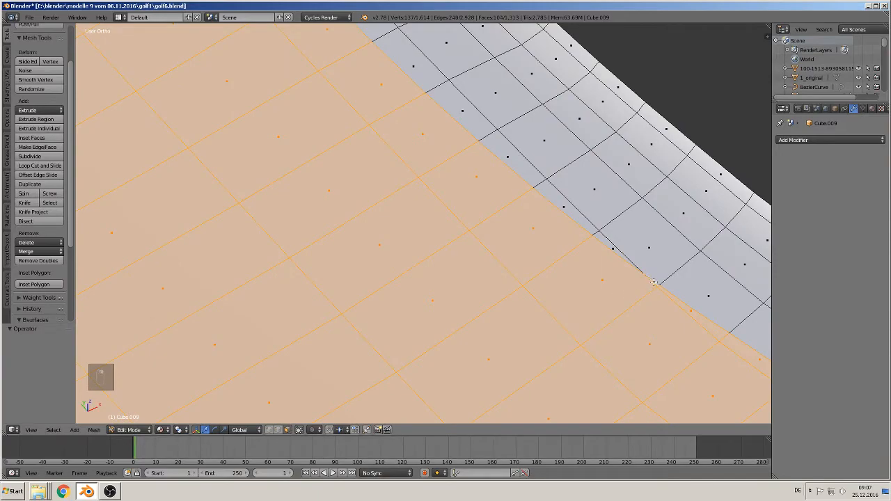
scroll(654, 282, down, 5)
- Separate the selected hood faces into their own object and raise the hood 0.257 along Z
middle_drag(561, 323, 597, 198)
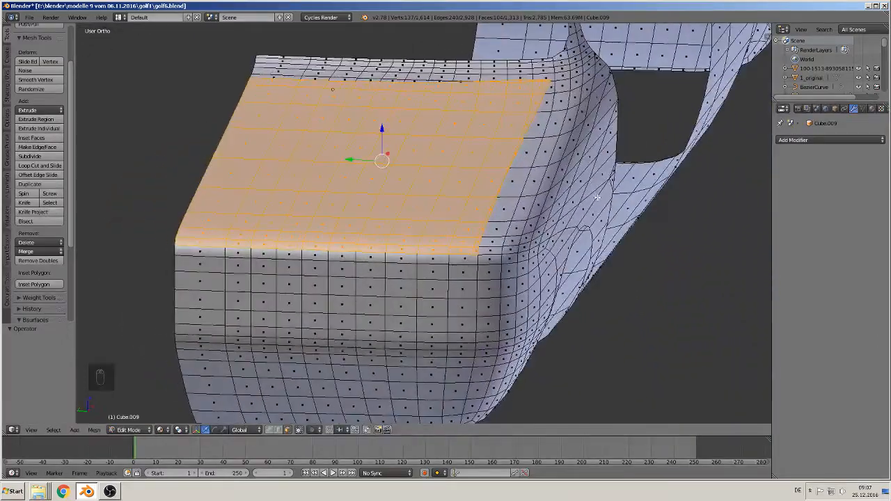
middle_drag(444, 210, 398, 211)
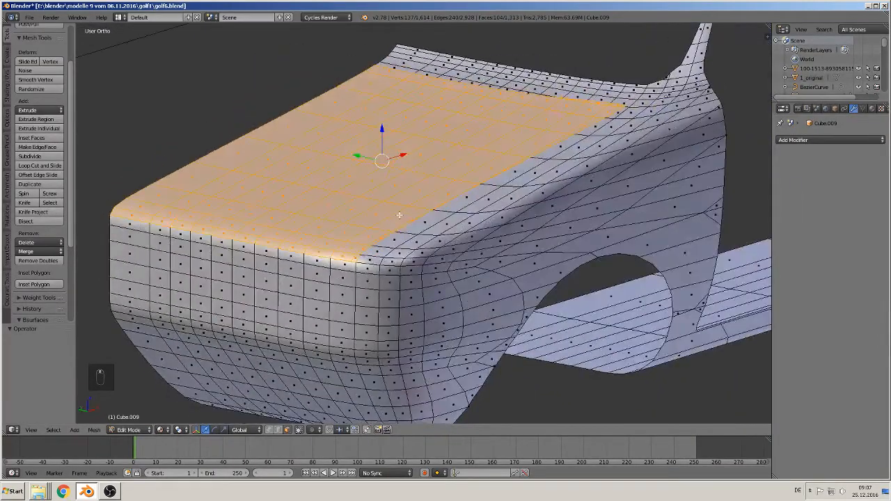
key(p)
click(399, 214)
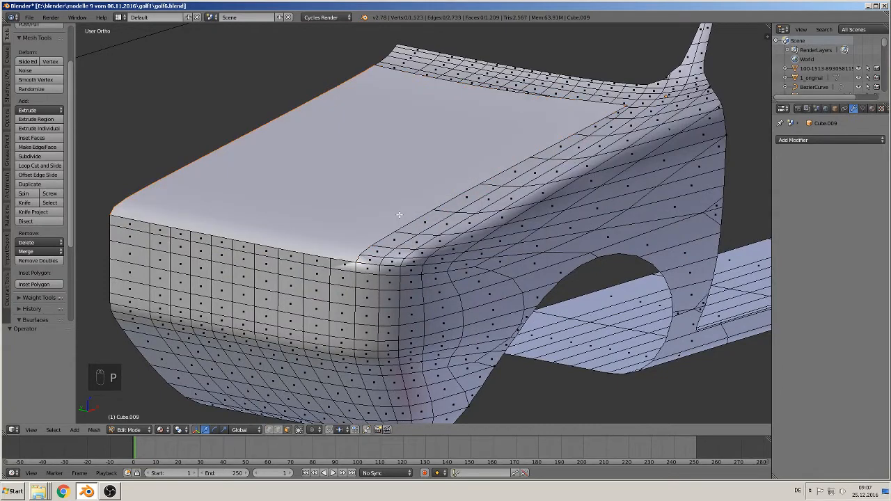
key(Tab)
right_click(401, 214)
scroll(401, 215, down, 3)
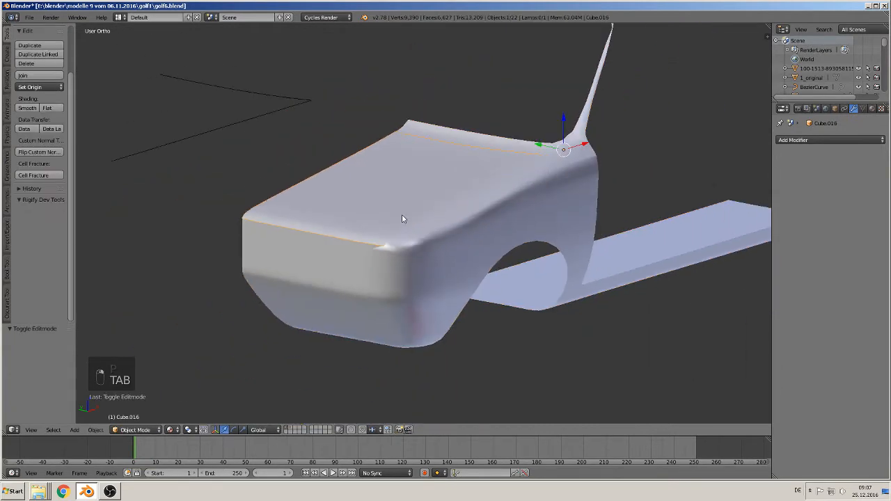
drag(564, 123, 556, 82)
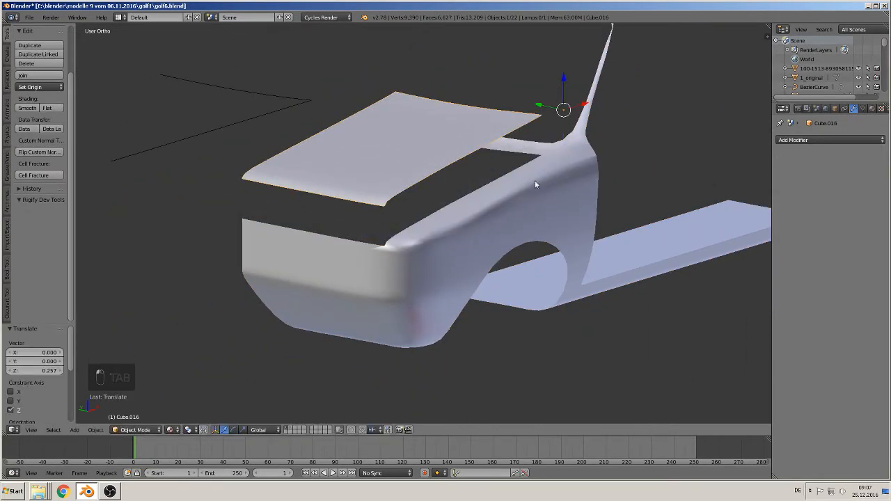
- Examine the hood's shape in the reference images of the car and compare it with the modelled body
scroll(515, 188, up, 2)
scroll(503, 202, up, 2)
middle_drag(502, 211, 376, 261)
scroll(425, 233, down, 5)
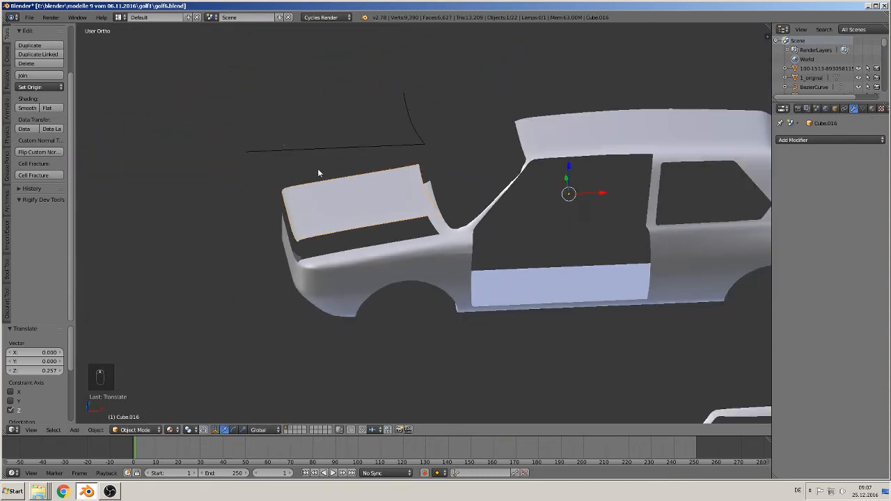
shift+middle_drag(317, 172, 324, 117)
scroll(446, 133, up, 4)
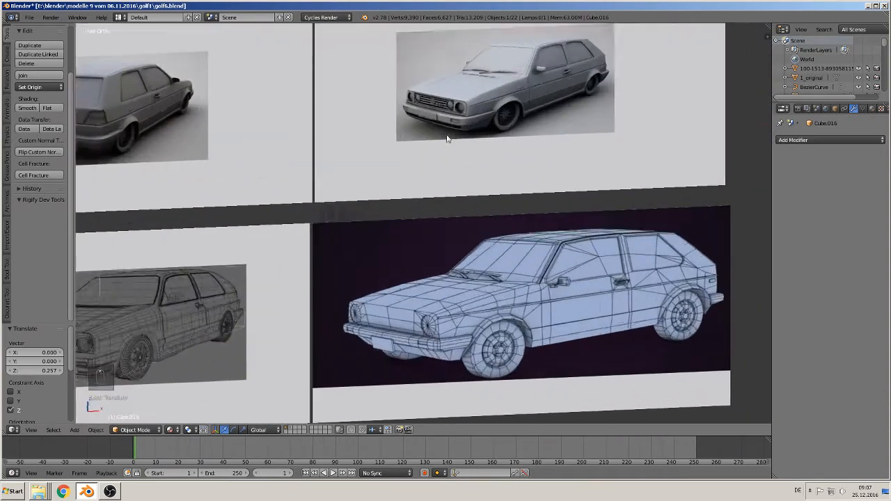
scroll(386, 274, up, 5)
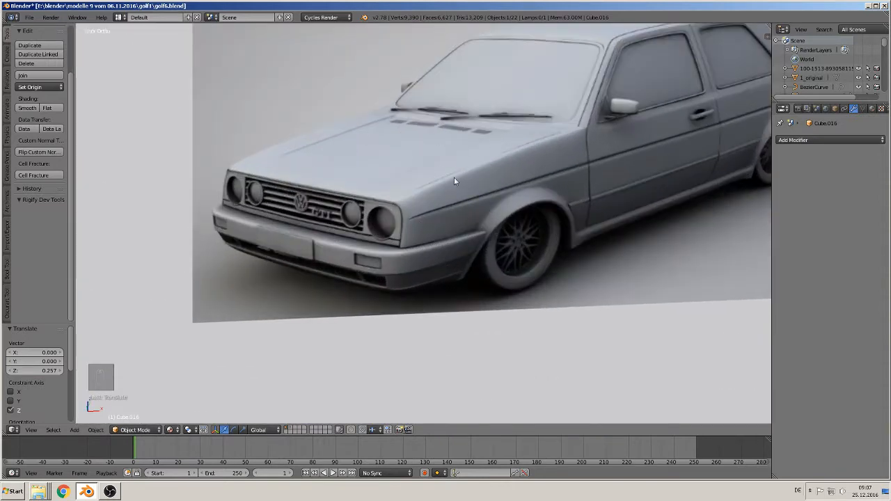
scroll(462, 170, down, 7)
shift+middle_drag(427, 271, 501, 401)
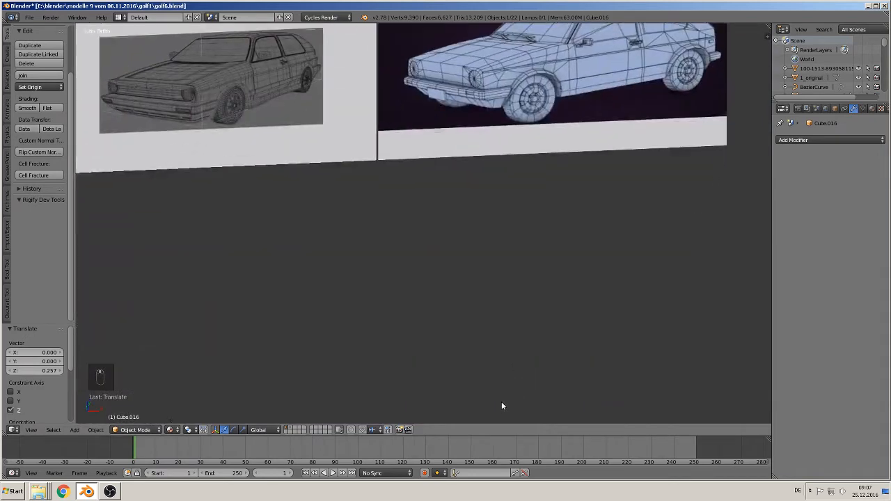
scroll(499, 397, down, 3)
scroll(483, 348, down, 3)
shift+middle_drag(464, 361, 538, 181)
scroll(495, 209, up, 3)
scroll(459, 213, down, 2)
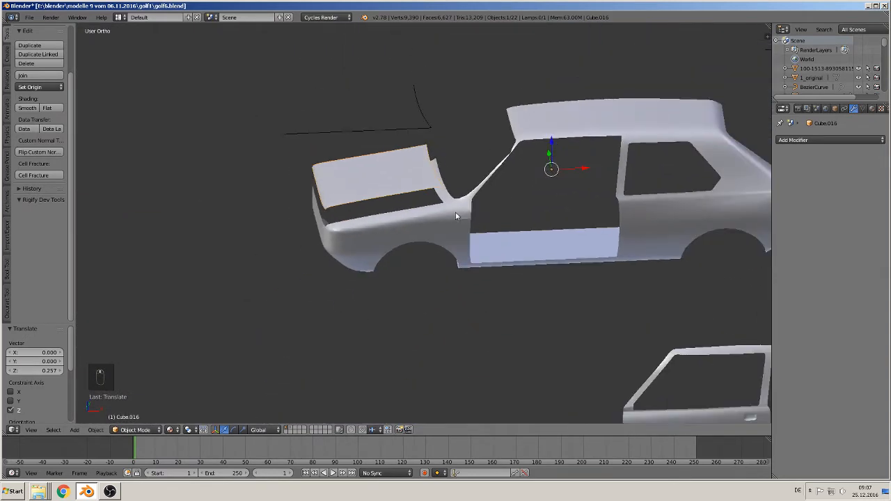
- Set the separated hood's origin to its geometry
scroll(444, 200, up, 2)
click(35, 87)
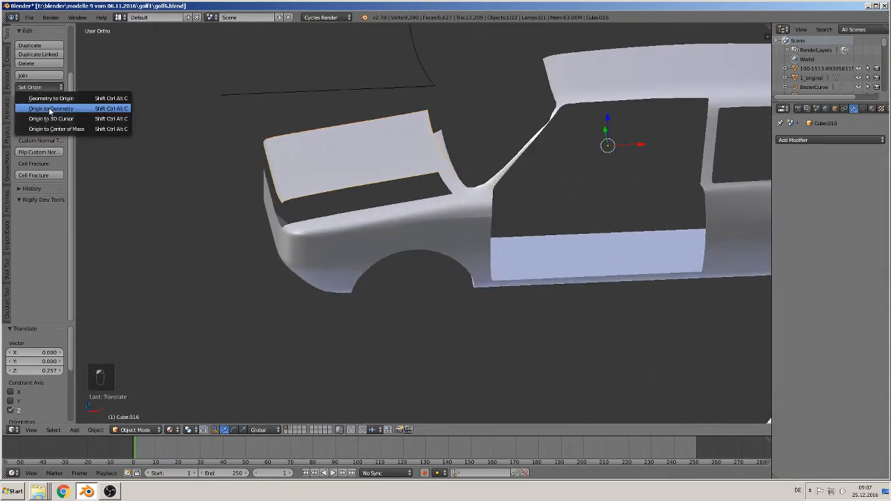
click(51, 110)
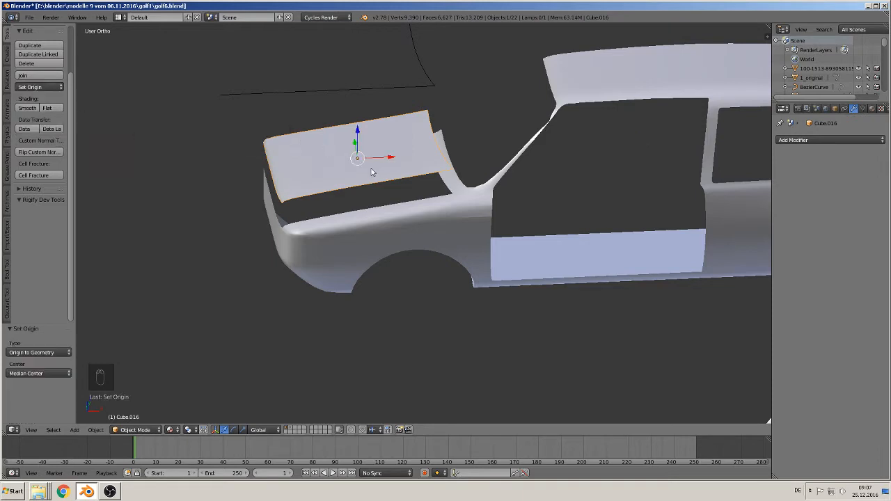
- Duplicate the hood and move the copy along X by -1.913 and by another -0.565, clear of the car
key(shift+d)
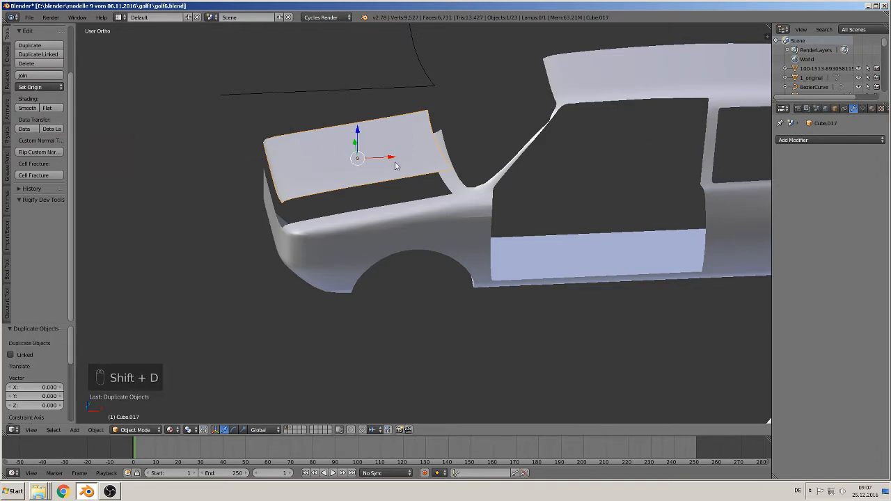
key(x)
click(208, 197)
middle_drag(208, 197, 573, 258)
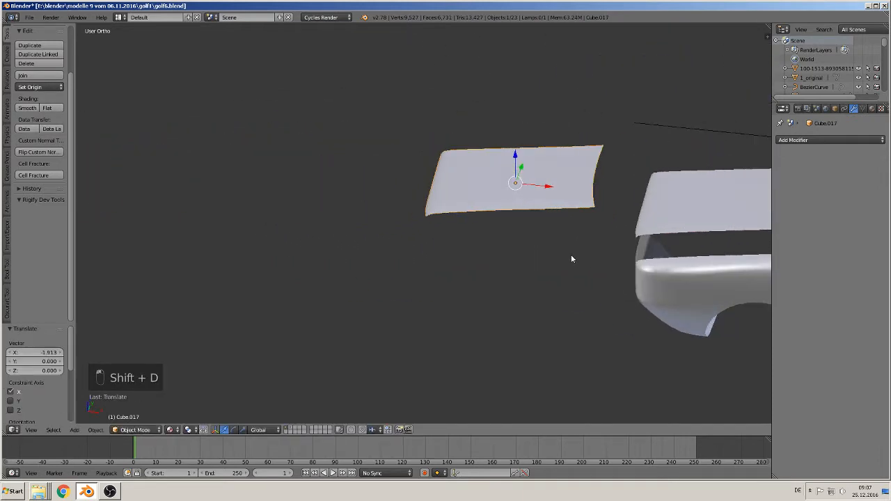
drag(536, 188, 473, 180)
middle_drag(473, 180, 548, 206)
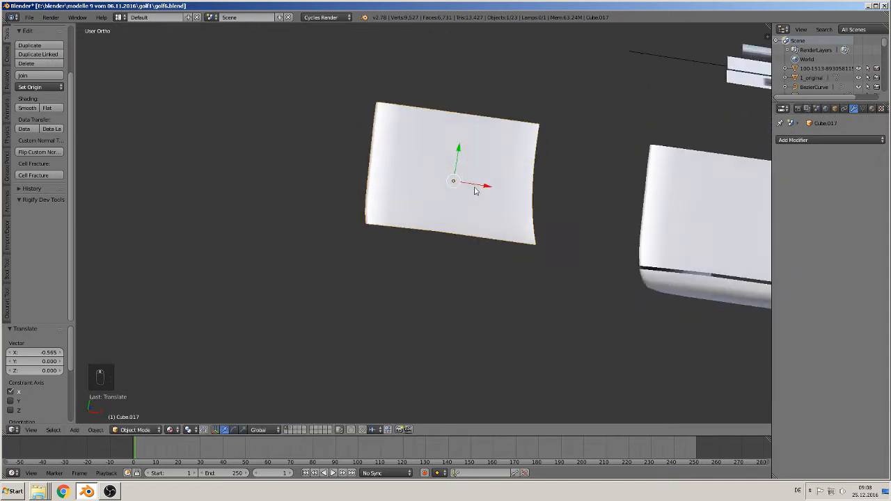
- Open the hood copy's mesh for editing in top view with vertex selection
middle_drag(475, 187, 483, 171)
scroll(489, 193, up, 2)
key(Tab)
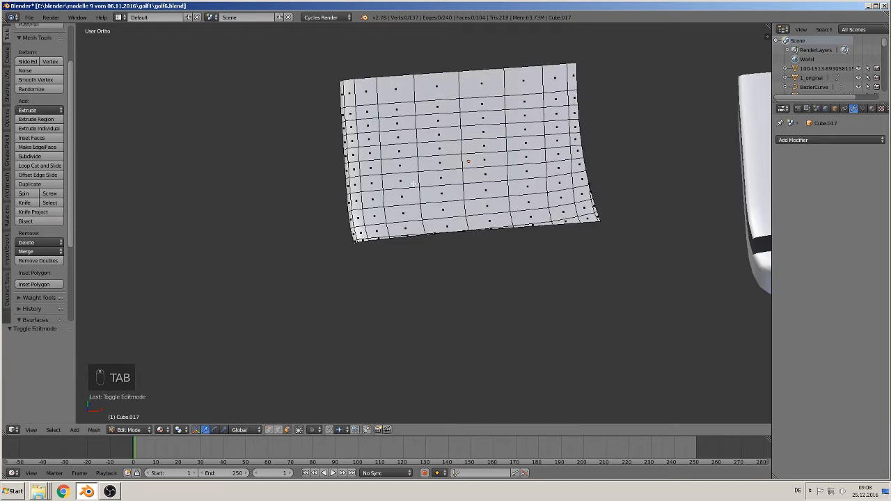
middle_drag(582, 195, 587, 217)
key(KP_7)
scroll(577, 235, up, 1)
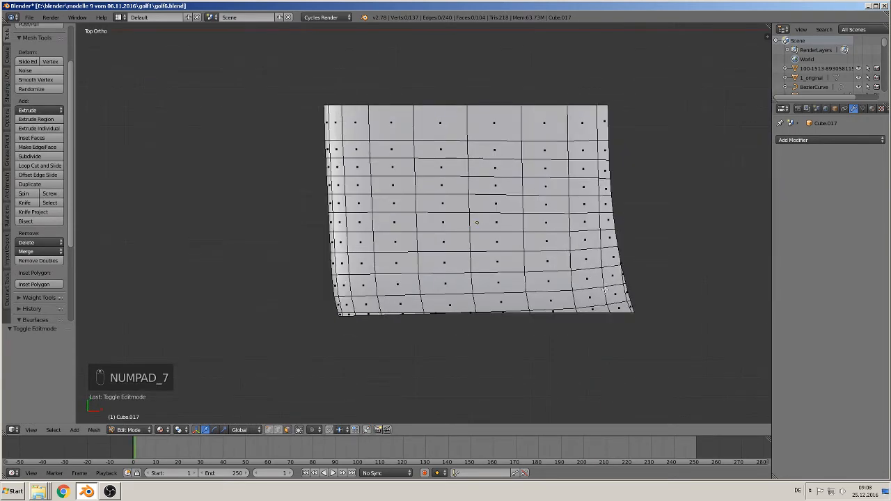
shift+middle_drag(583, 316, 541, 245)
click(277, 429)
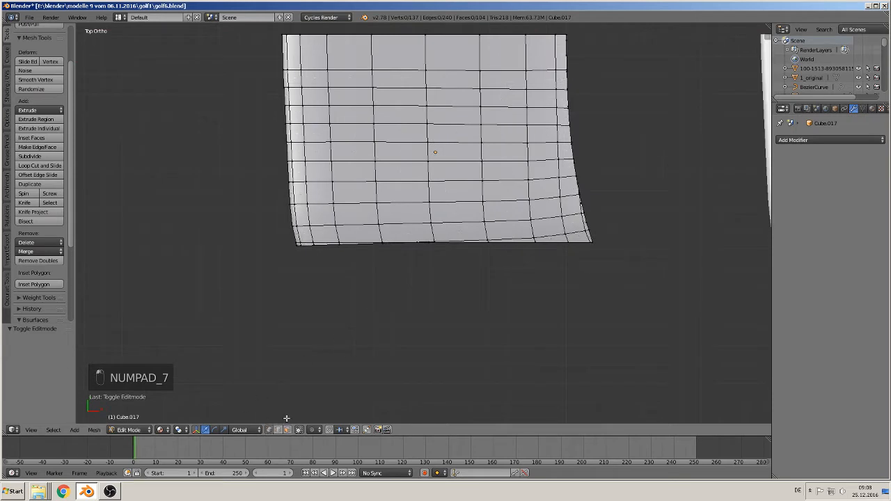
- Flatten the rear seven vertices of the third row from the hood's outer side by scaling them to 0 along Y
right_click(377, 203)
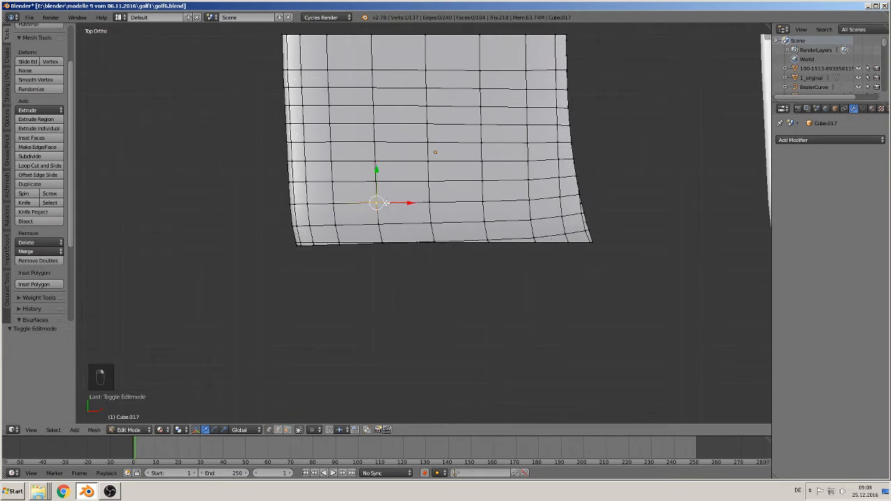
shift+right_click(430, 202)
shift+right_click(483, 202)
shift+right_click(527, 201)
shift+right_click(560, 200)
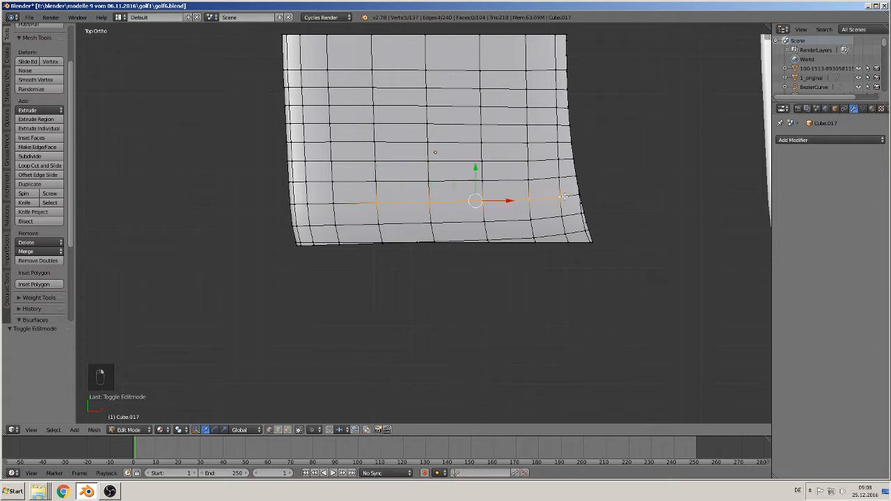
shift+right_click(580, 197)
shift+middle_drag(626, 210, 501, 214)
scroll(501, 215, up, 5)
shift+right_click(553, 134)
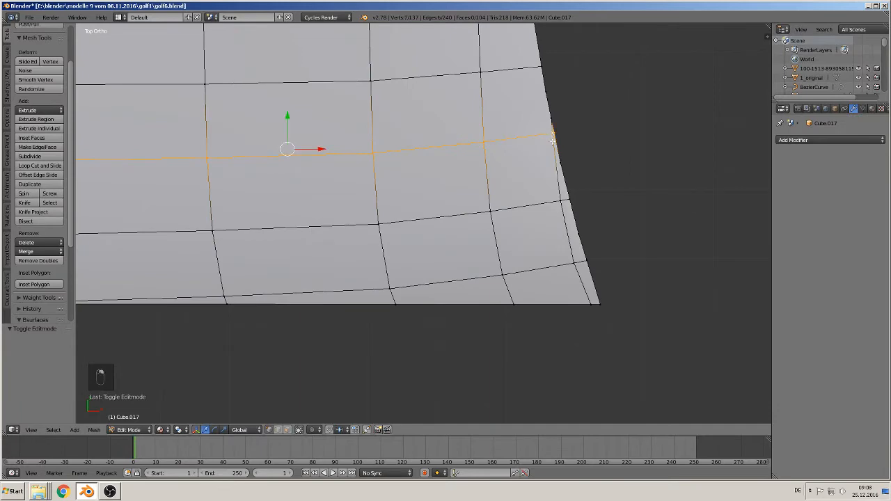
scroll(593, 205, down, 5)
shift+middle_drag(570, 223, 658, 245)
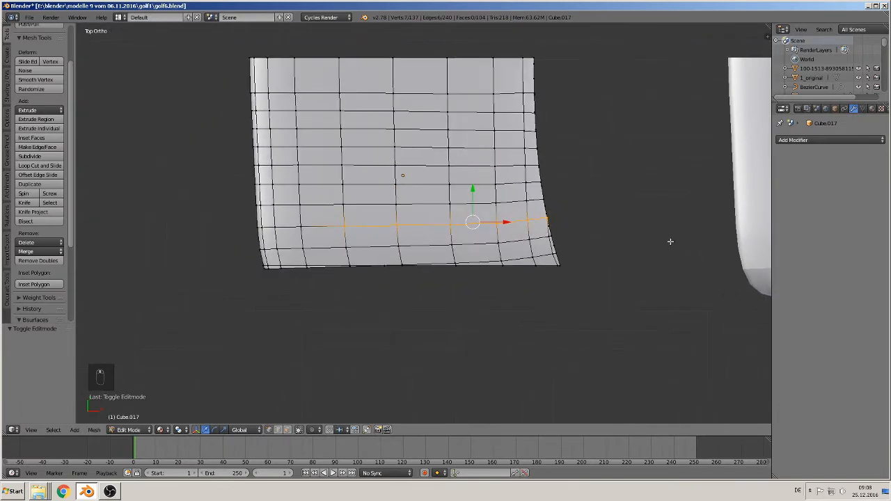
key(s)
key(y)
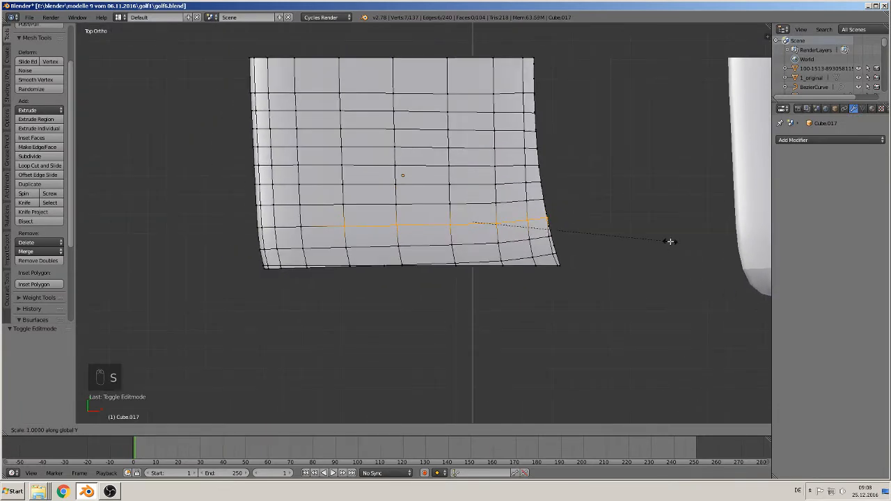
key(0)
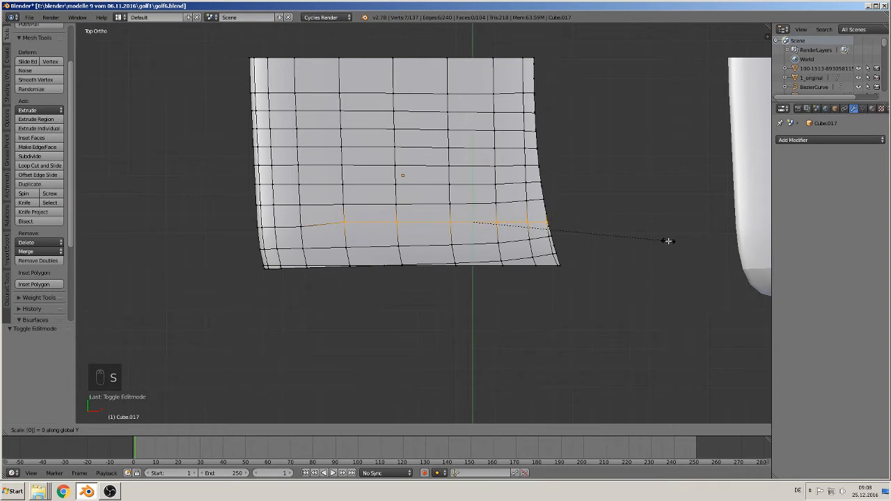
click(668, 241)
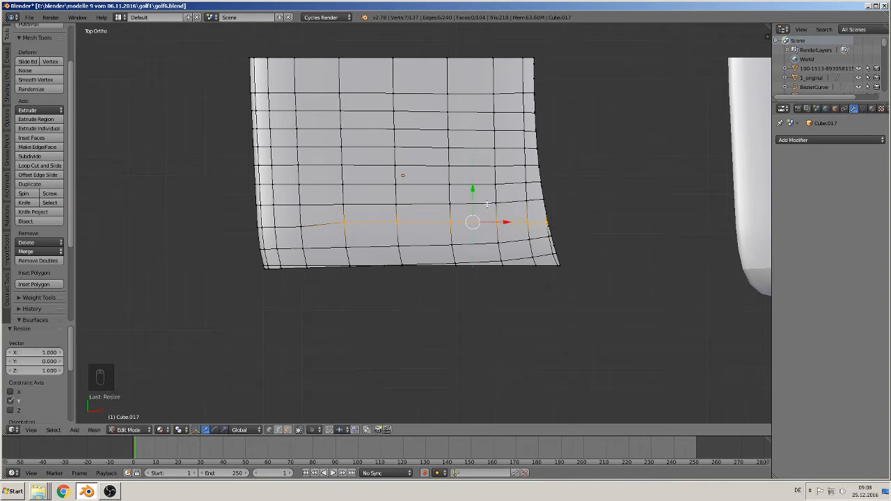
- Move the flattened vertex row 0.010 along Y
key(g)
key(y)
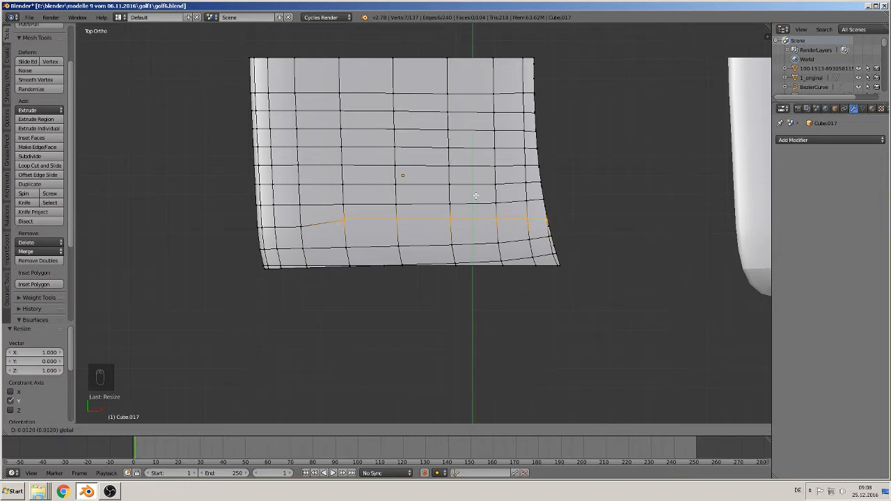
click(475, 196)
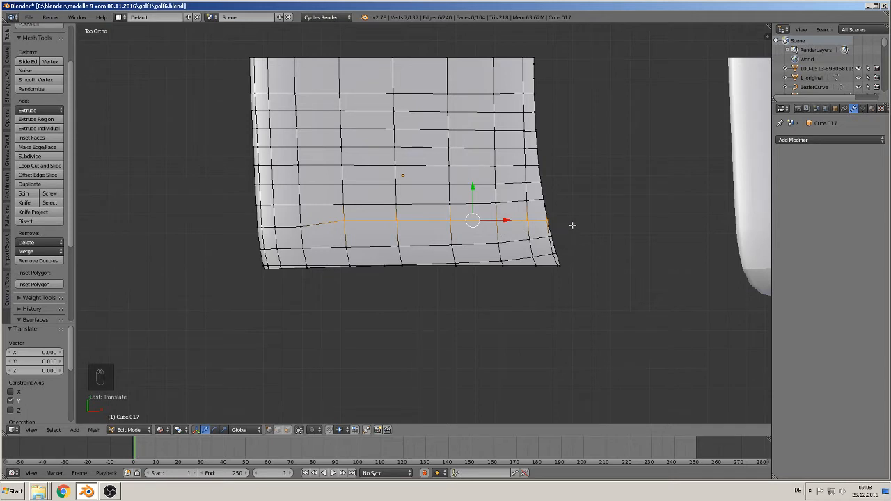
- Drop the row's rear edge vertices from the selection and add the vertex column just inside the rear edge up to the centre line
key(c)
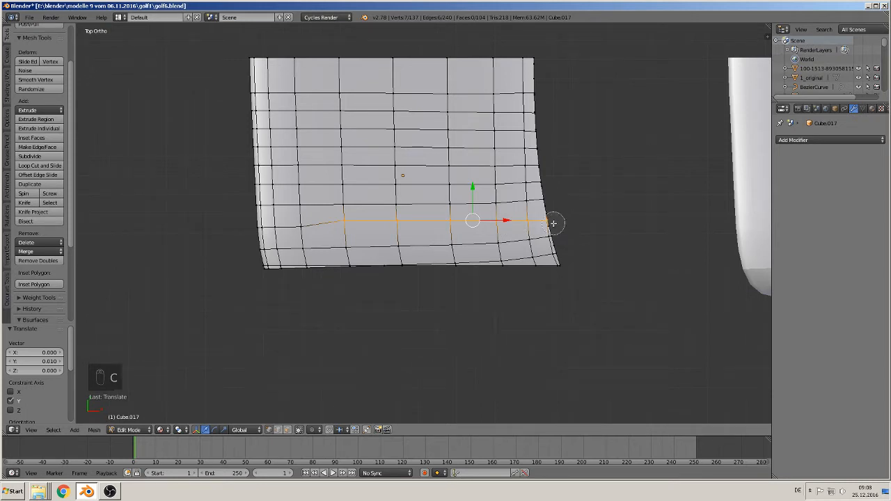
click(551, 221)
right_click(553, 223)
key(c)
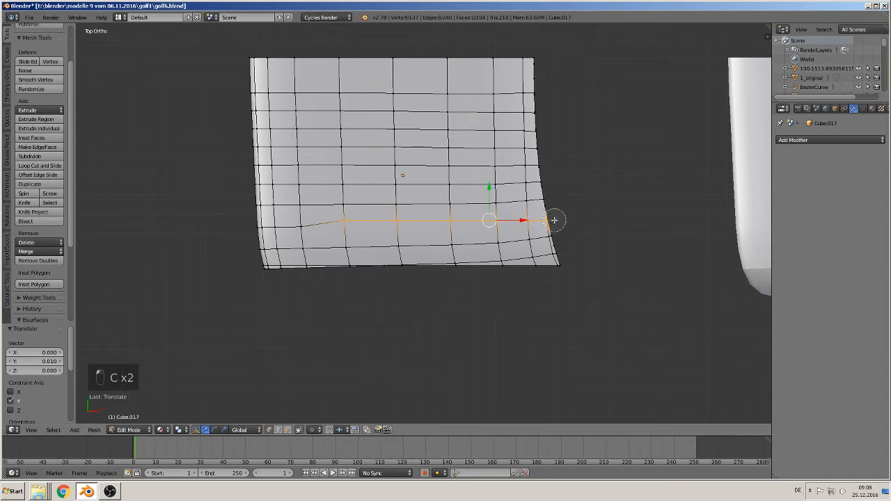
middle_click(555, 220)
right_click(554, 220)
shift+right_click(527, 199)
shift+right_click(526, 183)
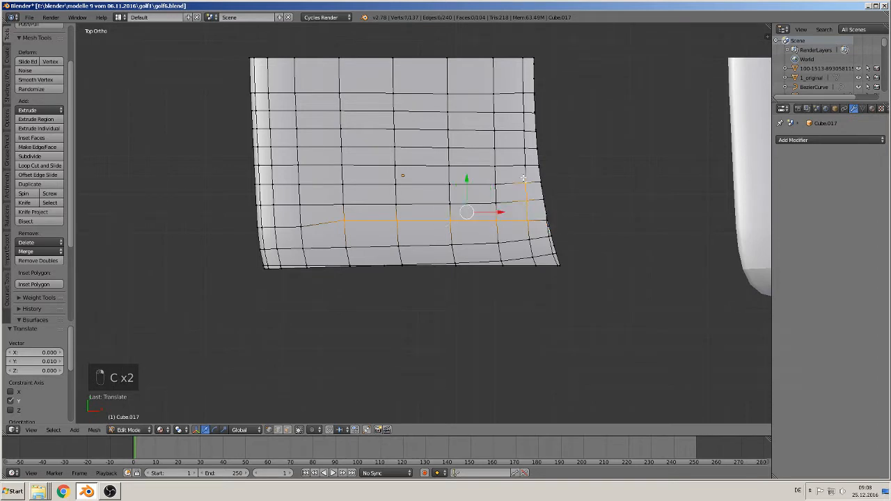
shift+right_click(526, 166)
shift+right_click(525, 149)
shift+right_click(524, 131)
shift+right_click(524, 114)
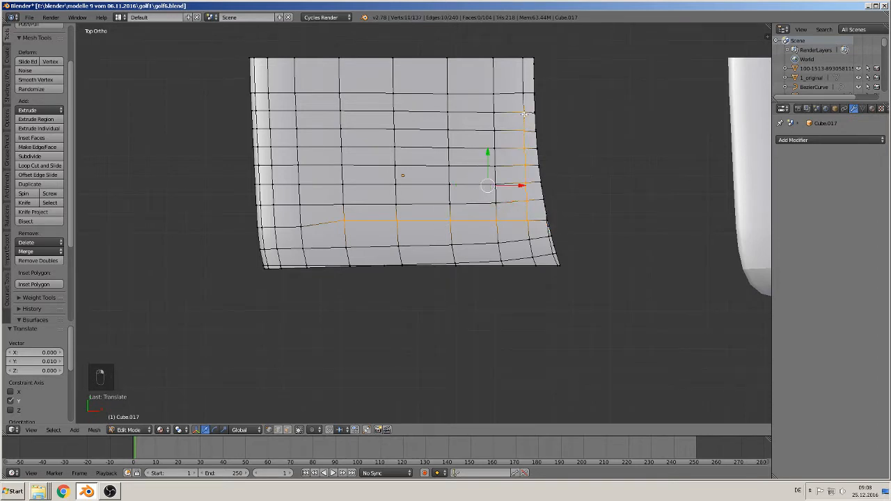
shift+right_click(520, 91)
shift+right_click(523, 59)
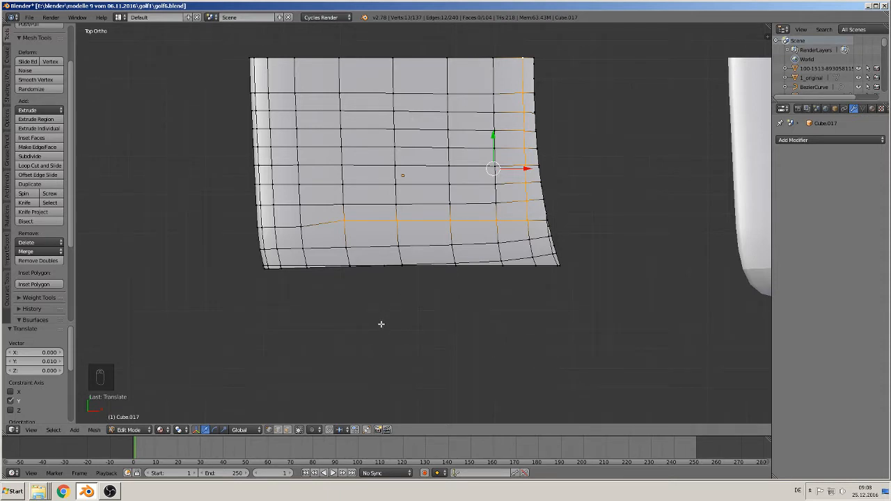
- Rip the hood mesh open along the selected L-shaped vertex line and cancel the trial move of the split edge
key(v)
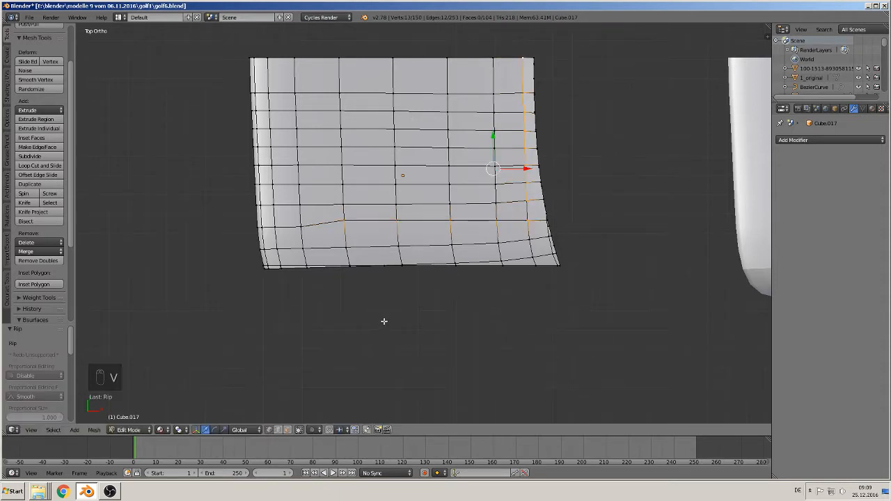
key(g)
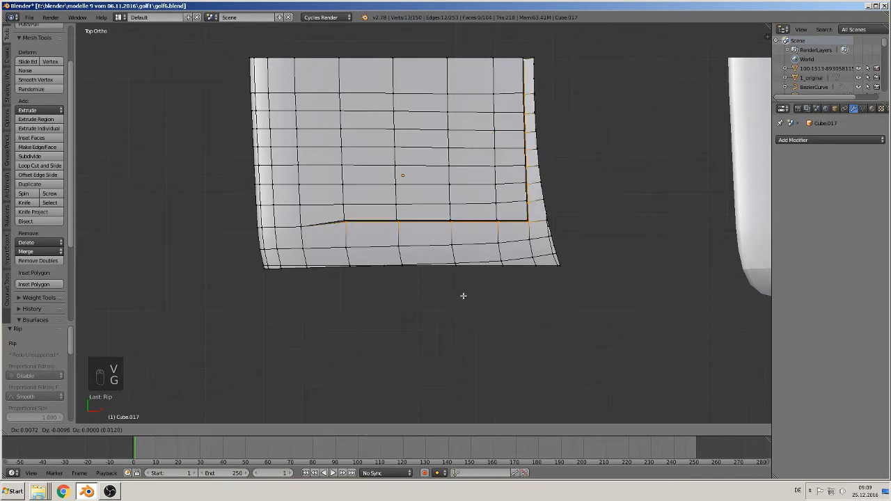
right_click(468, 312)
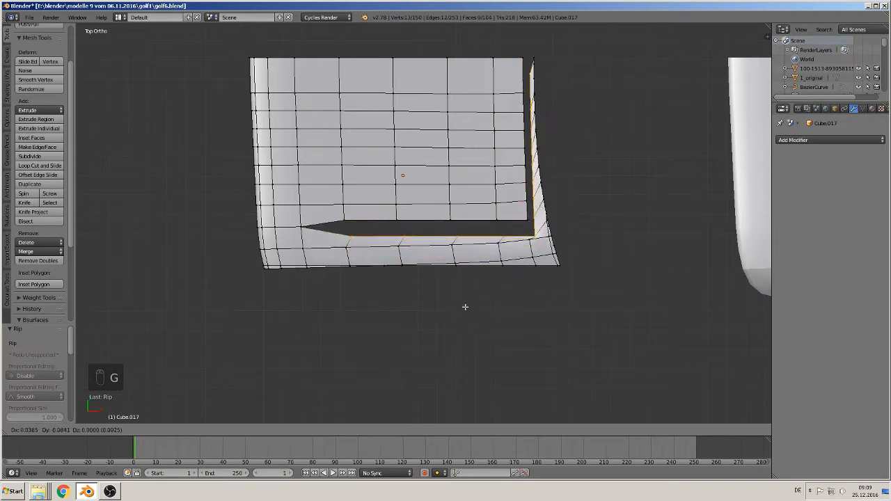
- Switch to face selection and circle-select the inner hood faces bounded by the ripped line and the centre line
middle_drag(461, 290, 471, 271)
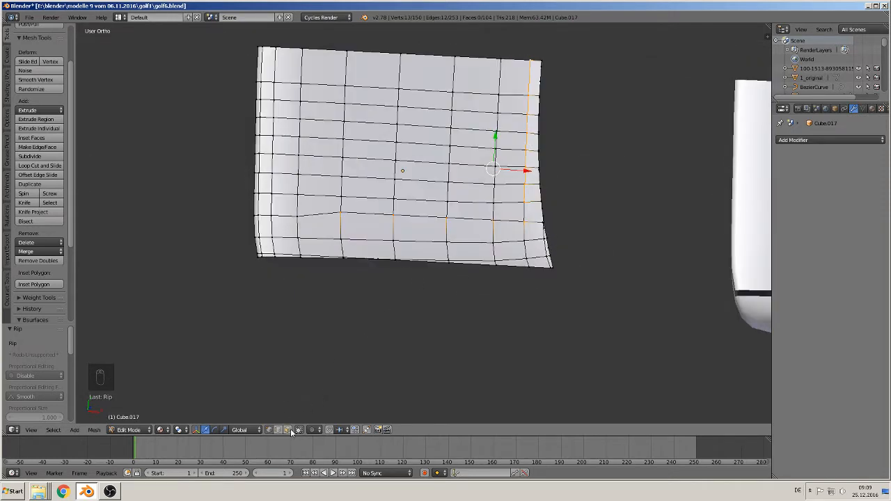
key(3)
key(v)
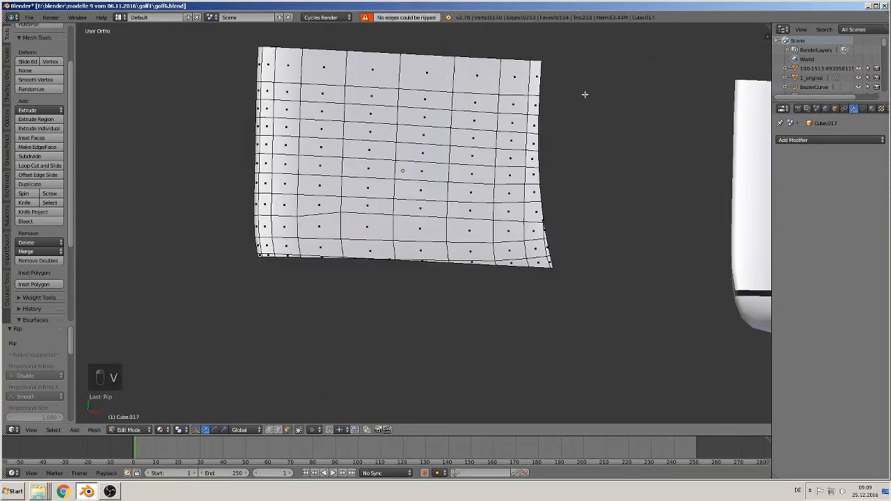
key(c)
mouse_move(495, 63)
mouse_down()
mouse_move(491, 188)
mouse_move(483, 196)
mouse_move(390, 189)
mouse_move(431, 70)
mouse_move(424, 165)
mouse_up()
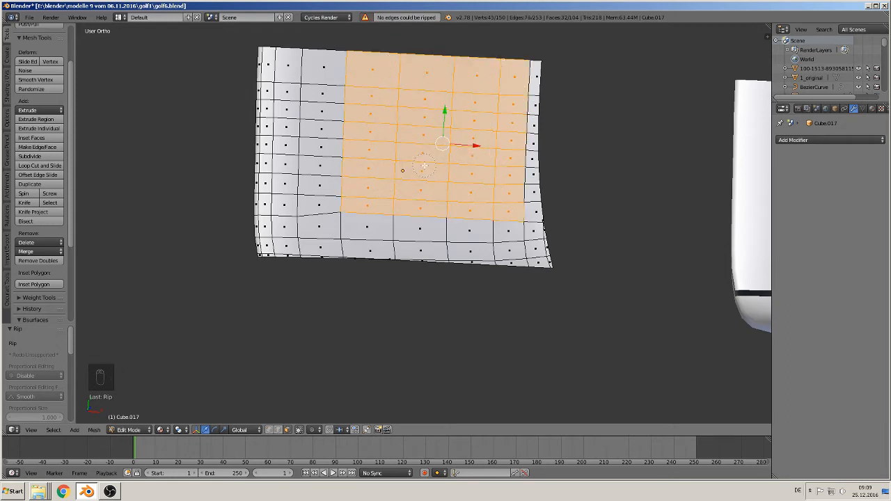
key(Escape)
- Turn on Connected proportional editing with Constant falloff
mouse_move(424, 165)
middle_down()
mouse_move(495, 130)
mouse_move(453, 238)
mouse_move(473, 252)
middle_up()
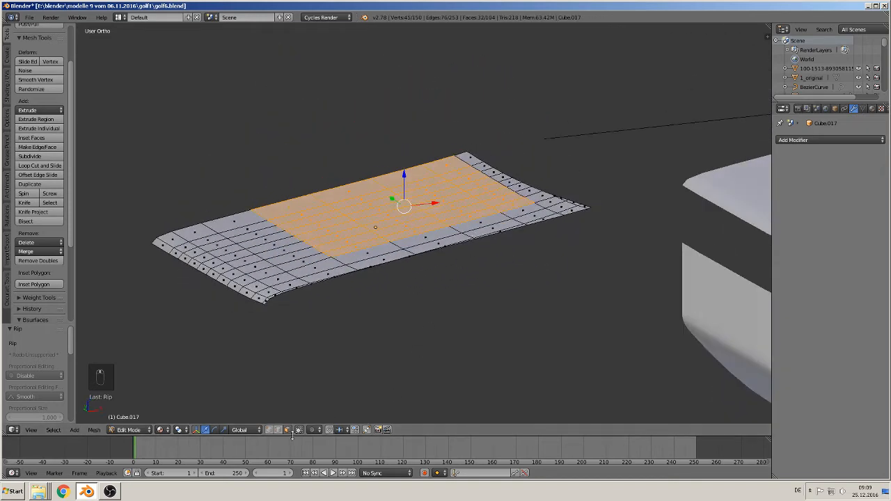
click(313, 429)
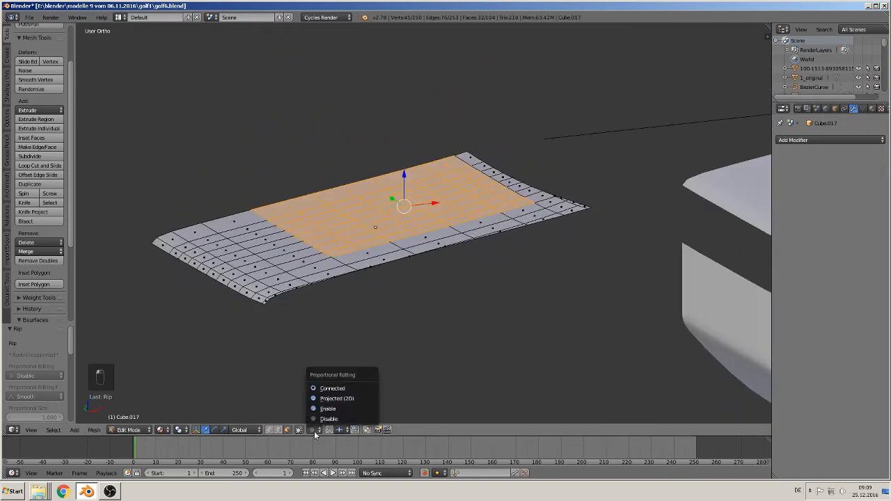
click(332, 389)
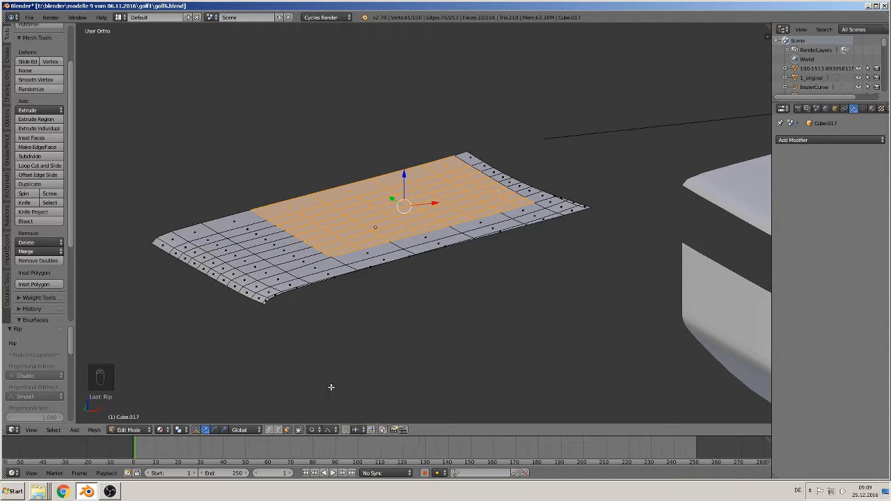
click(330, 430)
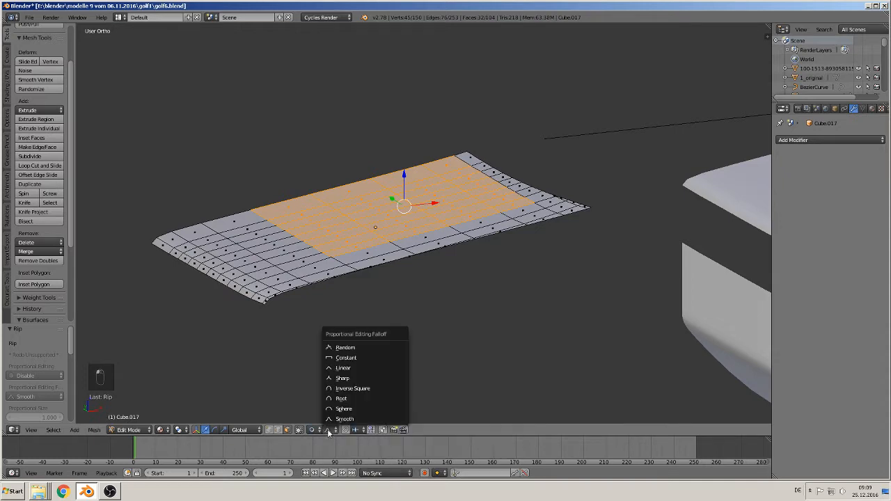
click(353, 358)
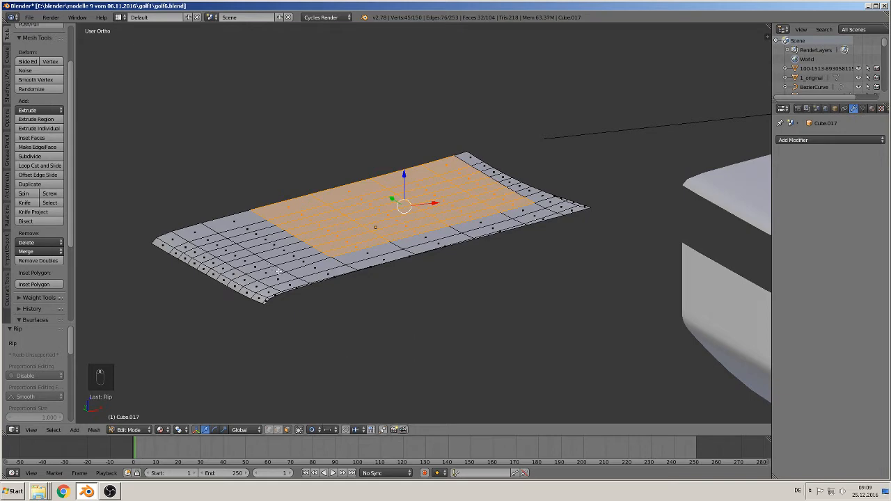
- Lower the selected inner hood faces by 0.012 along the Z axis
middle_drag(277, 271, 456, 264)
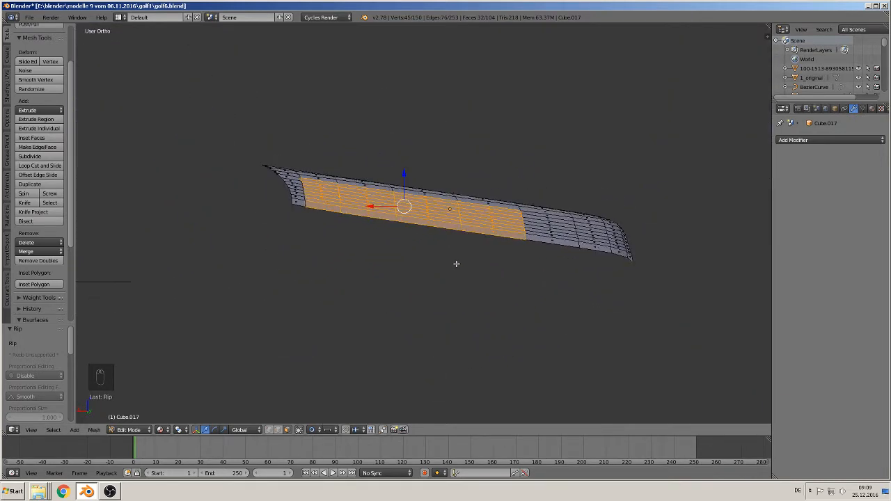
key(g)
key(z)
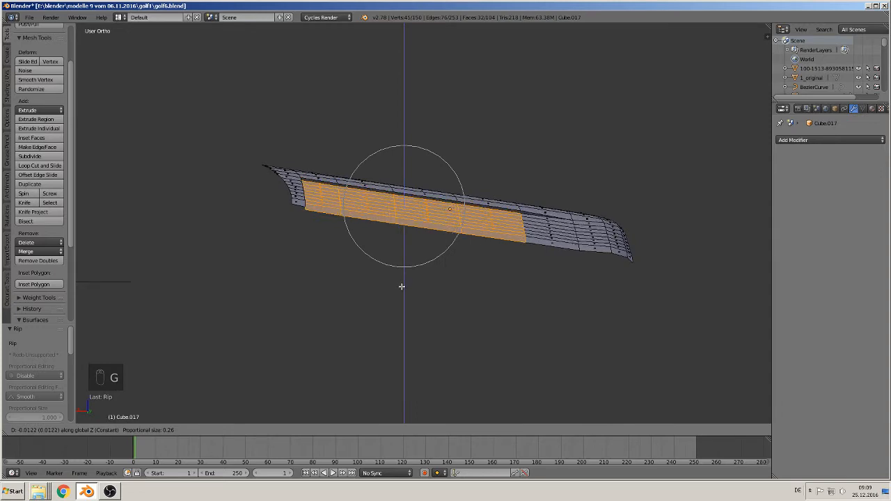
click(401, 286)
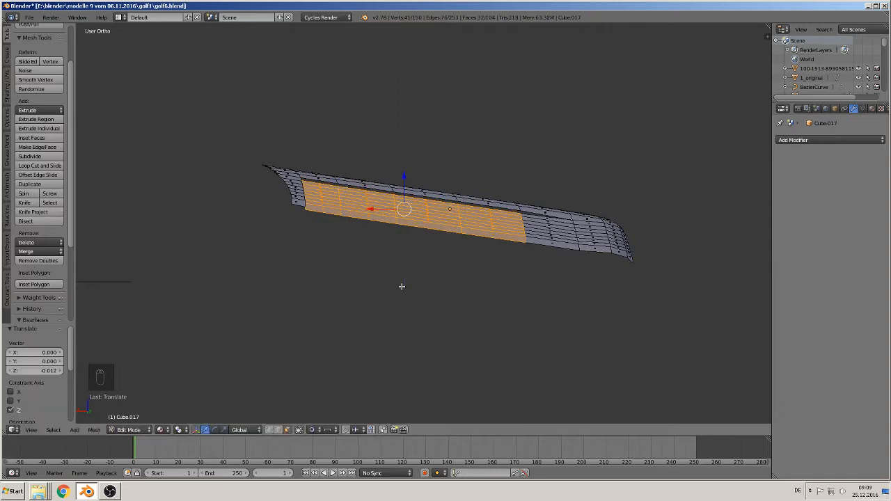
middle_drag(404, 287, 337, 291)
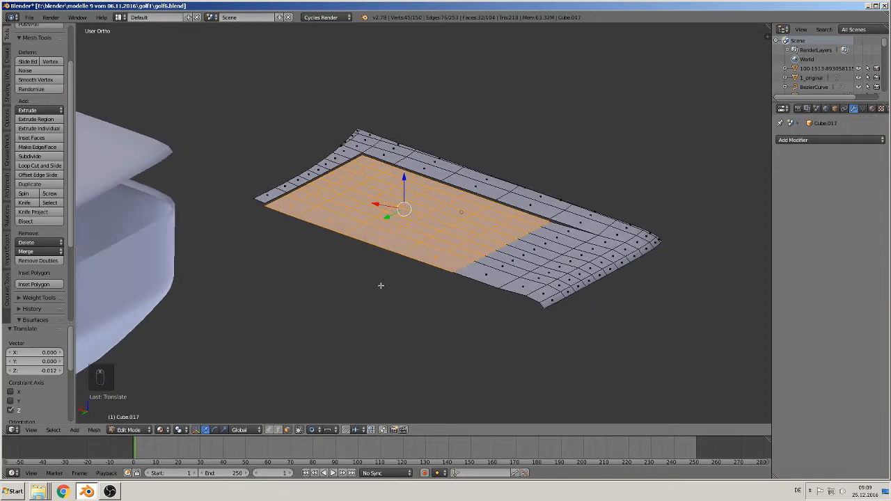
scroll(402, 282, up, 1)
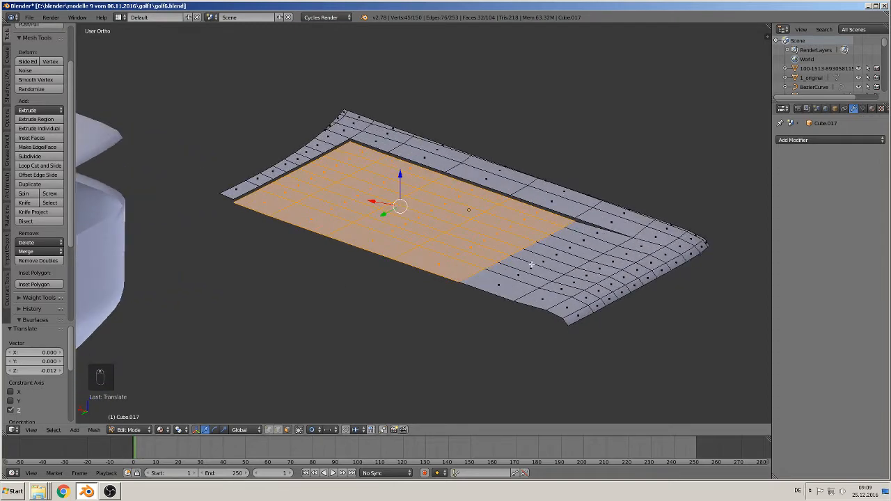
shift+middle_drag(528, 251, 471, 302)
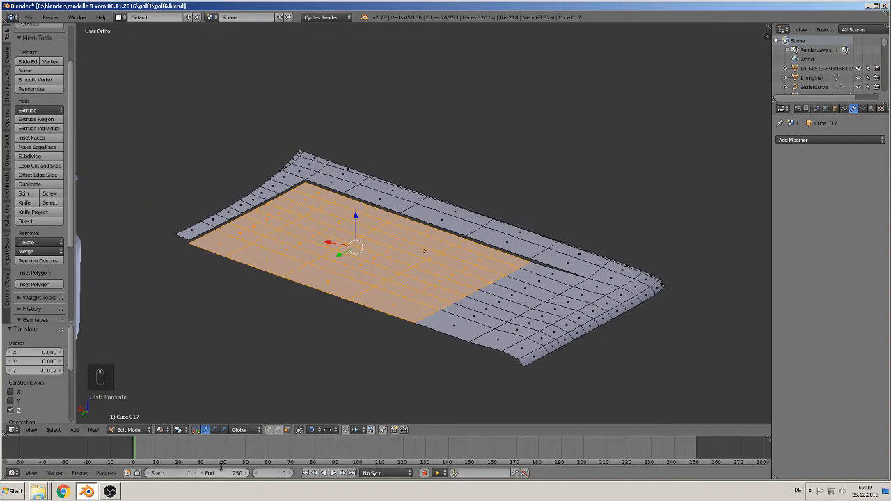
- Disable proportional editing and switch the mesh selection to edges
click(313, 429)
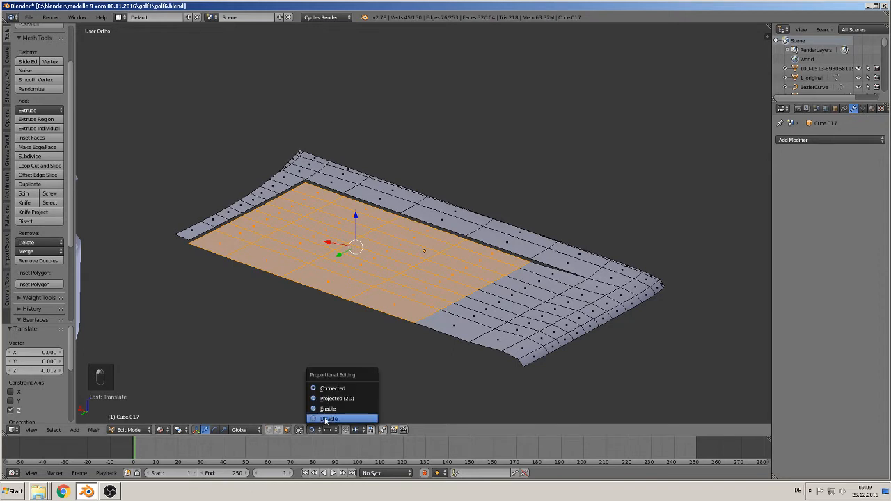
click(324, 417)
click(278, 429)
scroll(219, 273, up, 1)
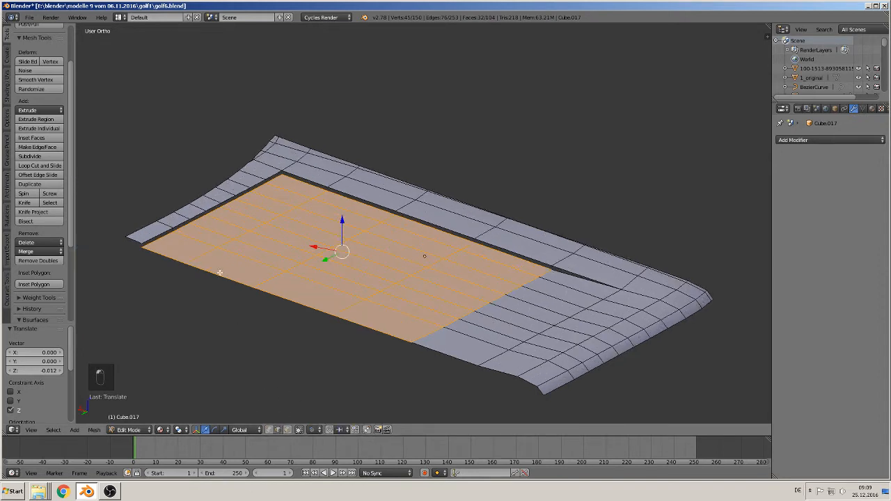
- Try selecting the edges around the ripped gap as a loop, starting from its rear section
right_click(169, 238)
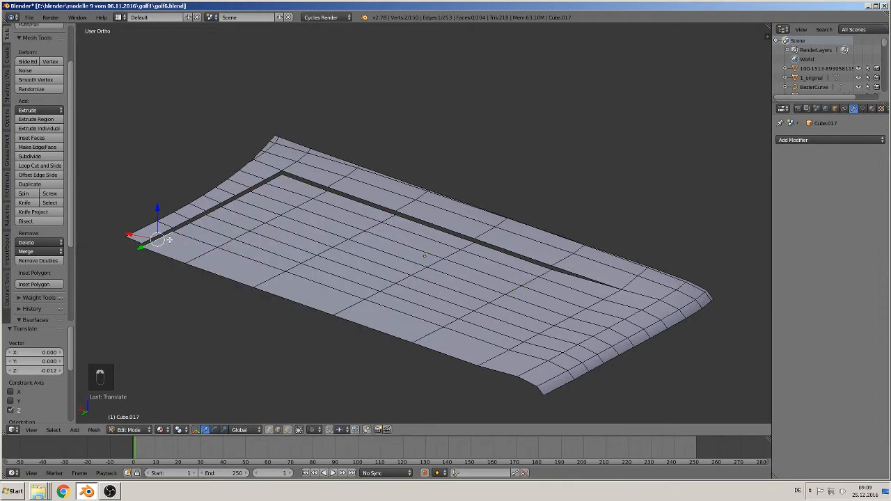
alt+right_click(224, 205)
alt+shift+right_click(215, 206)
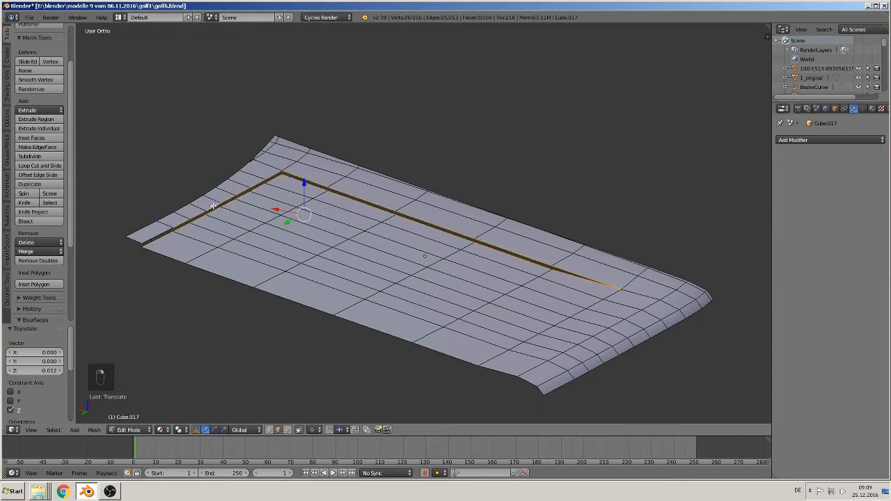
alt+shift+right_click(163, 233)
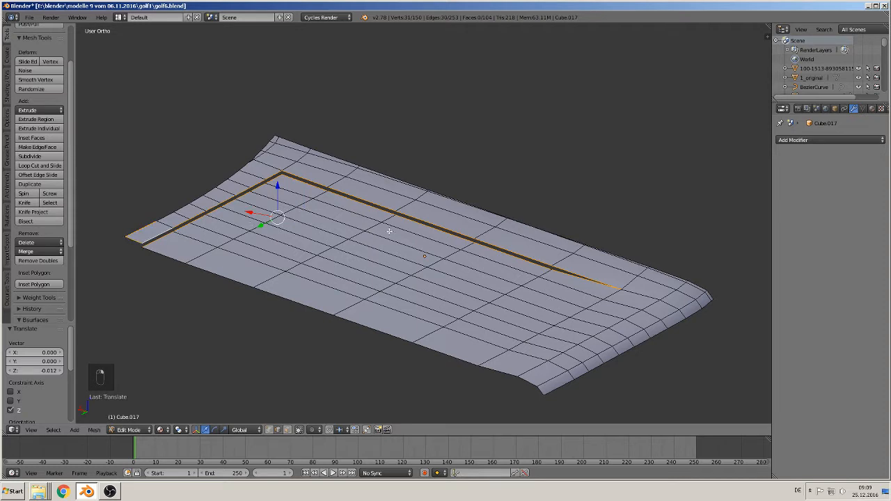
shift+right_click(134, 239)
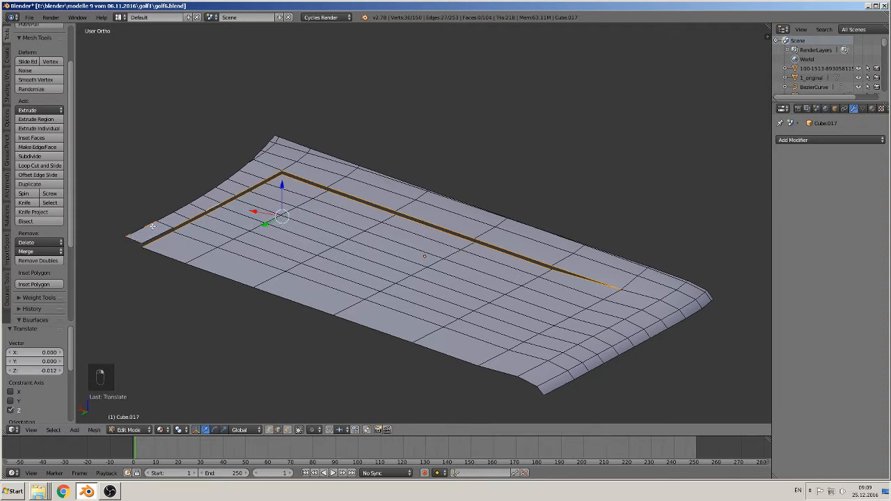
alt+shift+right_click(144, 224)
- Fill the outer-side gap section just behind the tapered front end with a face between its upper and lower edges
shift+middle_drag(367, 208, 454, 205)
middle_drag(489, 252, 480, 254)
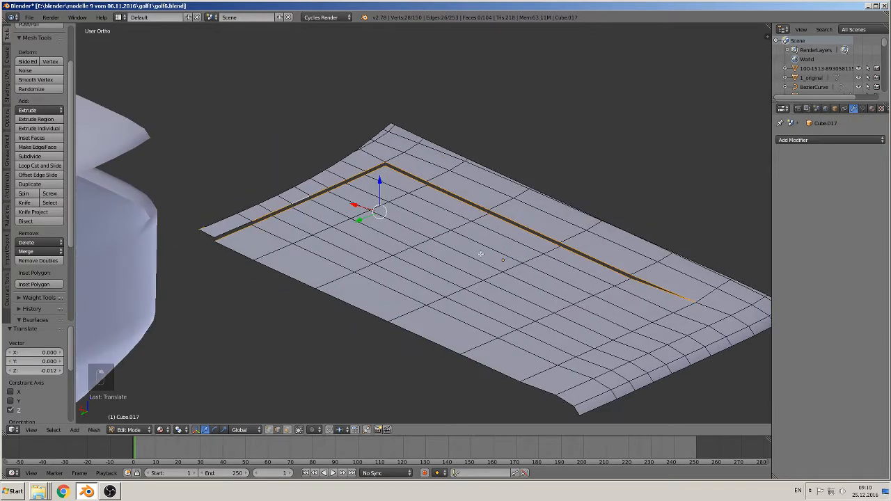
scroll(481, 254, up, 1)
shift+middle_drag(653, 300, 402, 252)
scroll(453, 266, up, 2)
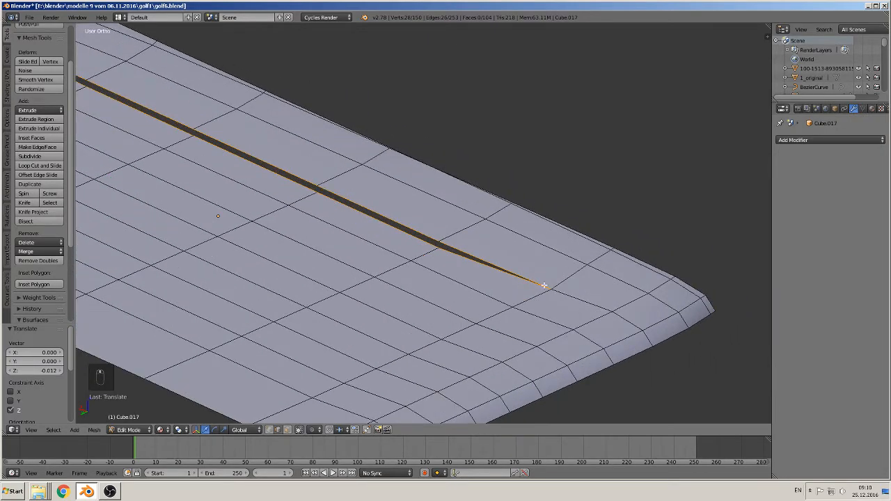
scroll(545, 285, up, 1)
right_click(447, 252)
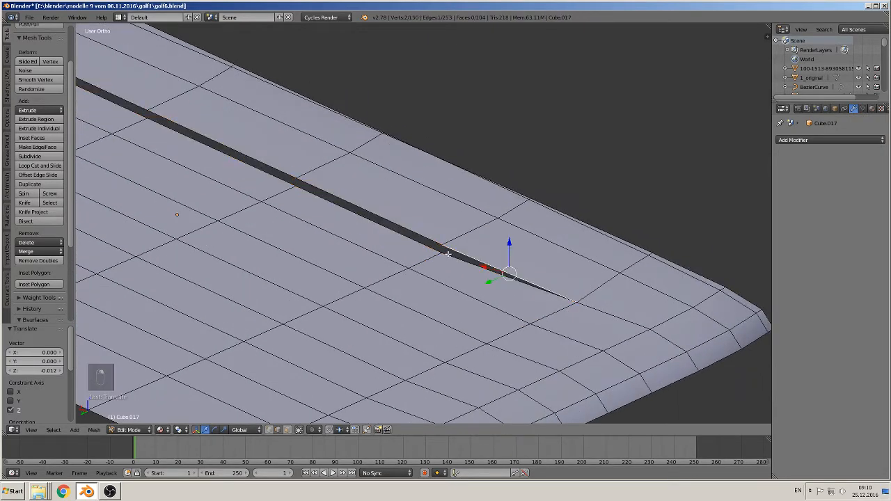
right_click(408, 226)
shift+right_click(394, 234)
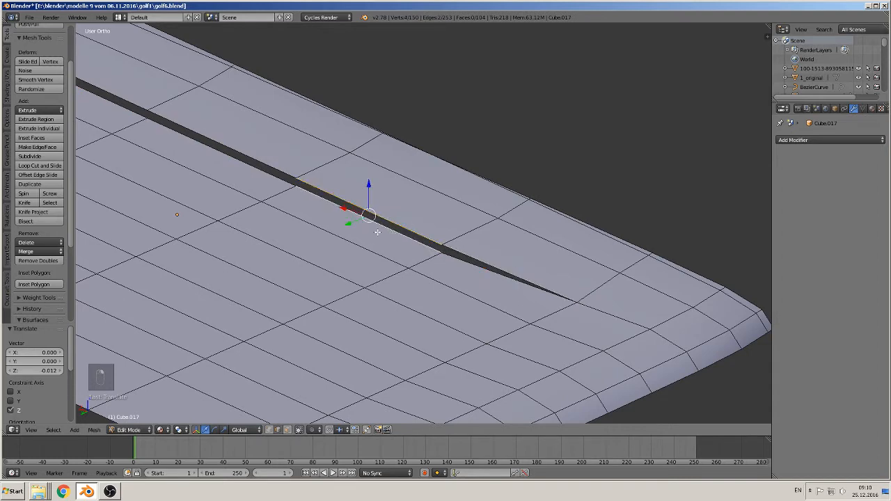
key(f)
- Fill the next three sections of the outer-side gap with faces up to the rear corner
shift+middle_drag(293, 186, 484, 217)
right_click(411, 183)
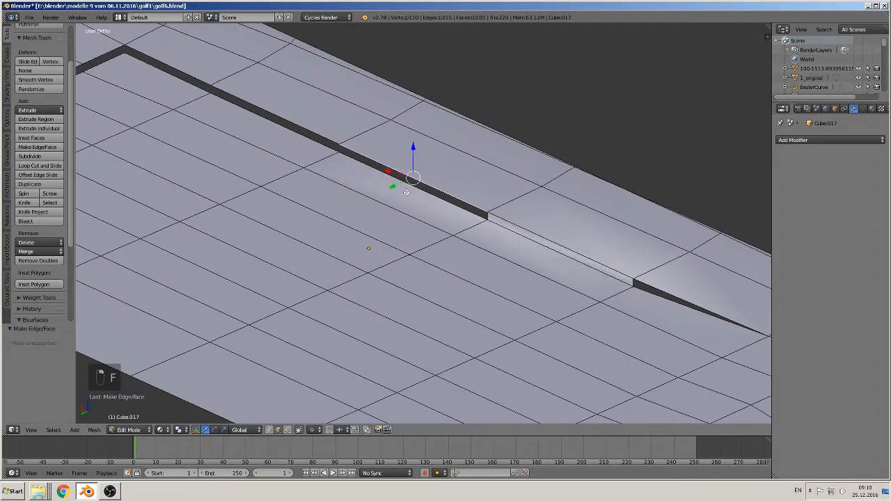
key(f)
shift+middle_drag(323, 156, 517, 227)
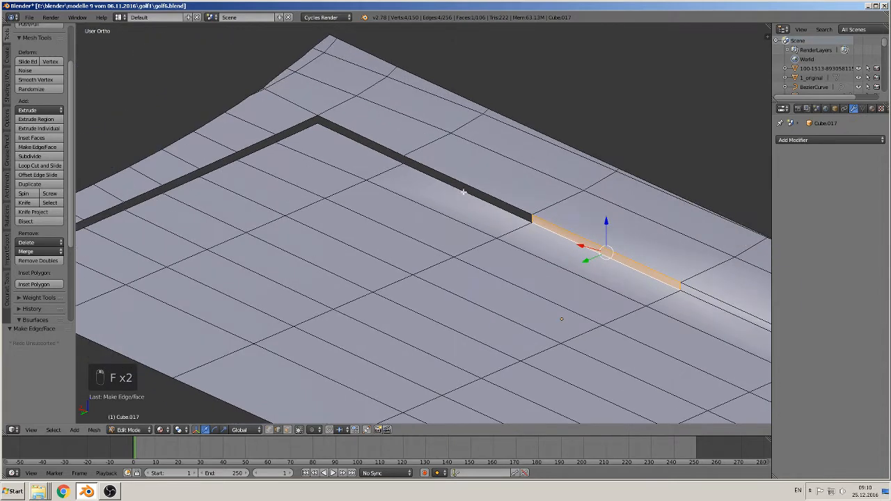
right_click(455, 180)
shift+right_click(450, 188)
key(f)
right_click(374, 134)
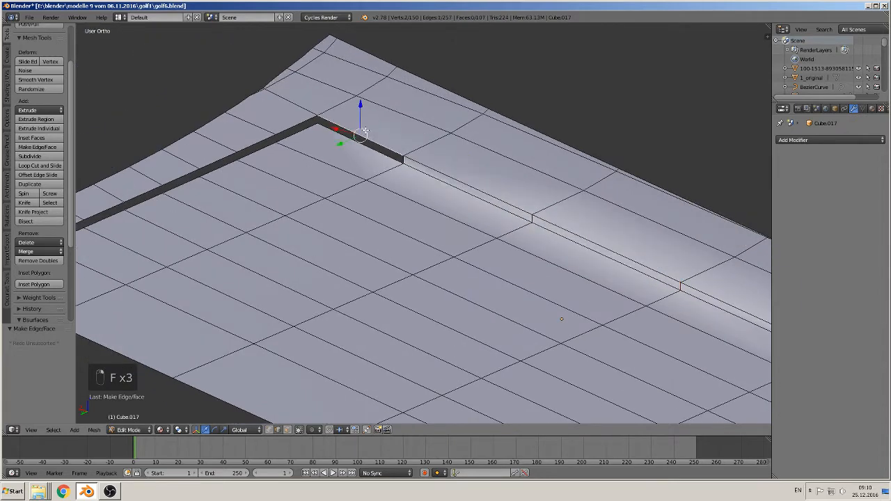
shift+right_click(363, 147)
key(f)
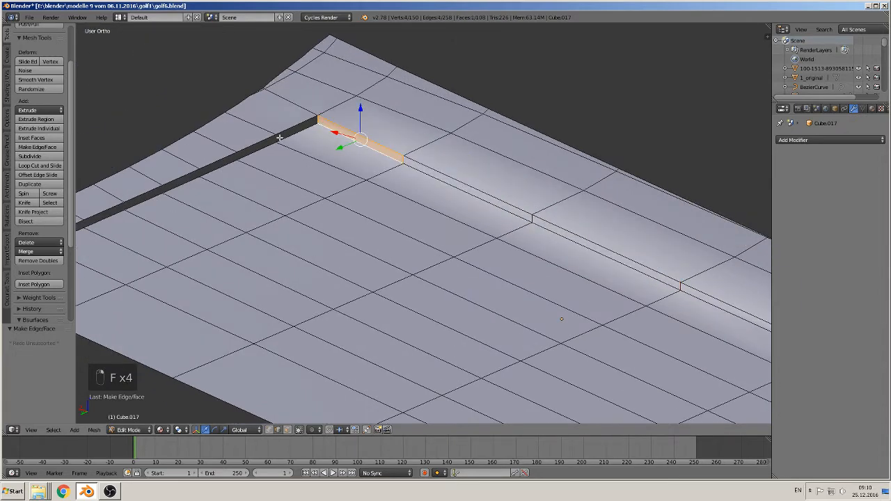
- Fill the first two sections of the rear gap, starting at the corner, with faces between opposite edges
shift+middle_drag(345, 148, 397, 150)
right_click(354, 129)
shift+right_click(349, 135)
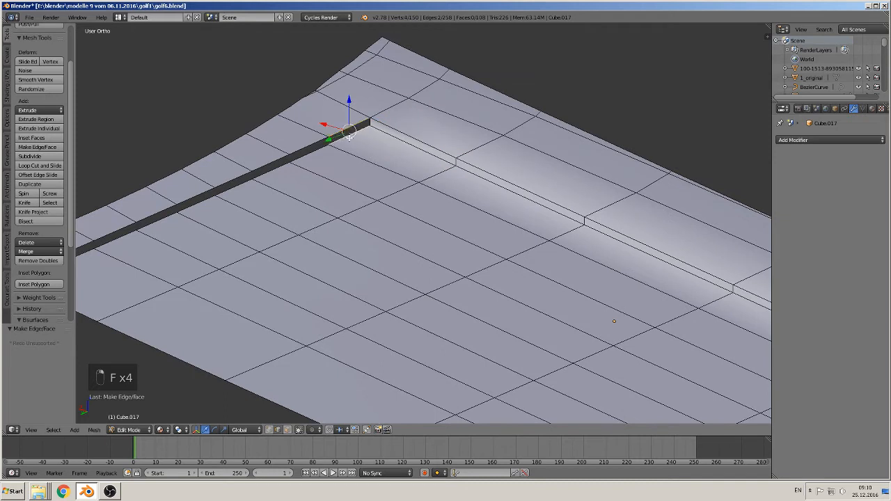
key(f)
right_click(295, 152)
shift+right_click(311, 155)
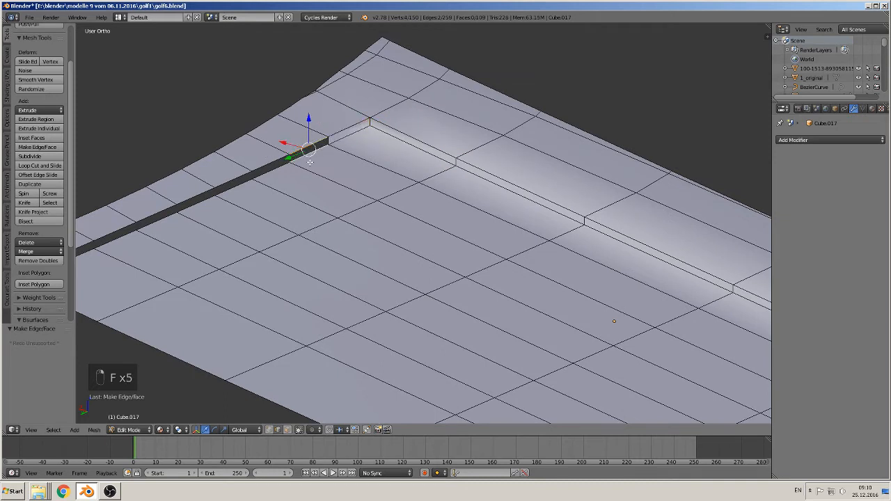
key(f)
- Fill the next three sections of the rear gap with faces between their upper and lower edges
right_click(259, 164)
shift+right_click(280, 173)
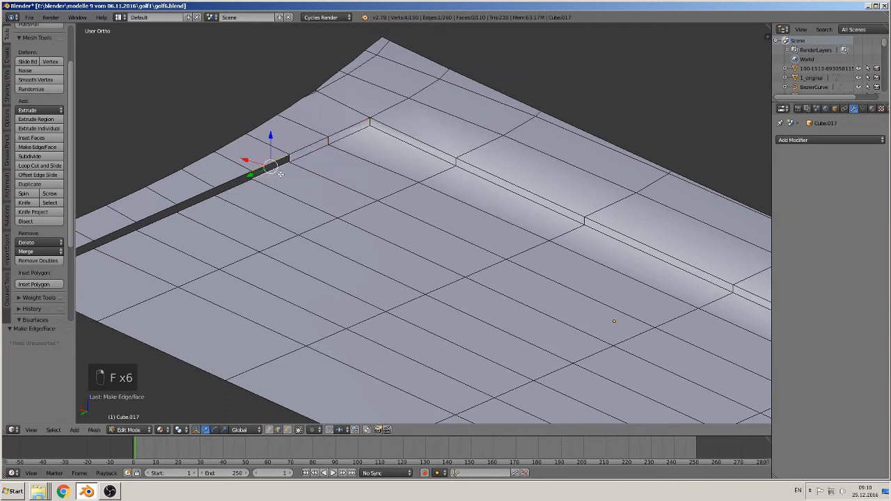
key(f)
right_click(229, 178)
shift+right_click(244, 190)
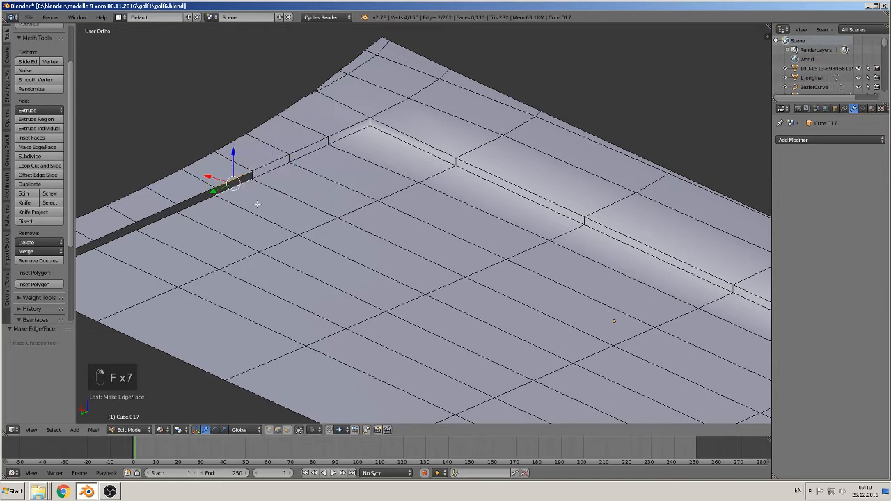
shift+middle_drag(268, 206, 421, 190)
key(f)
- Fill the remaining four sections of the rear gap with faces, ending at the hood's open centre edge
right_click(349, 177)
shift+right_click(357, 187)
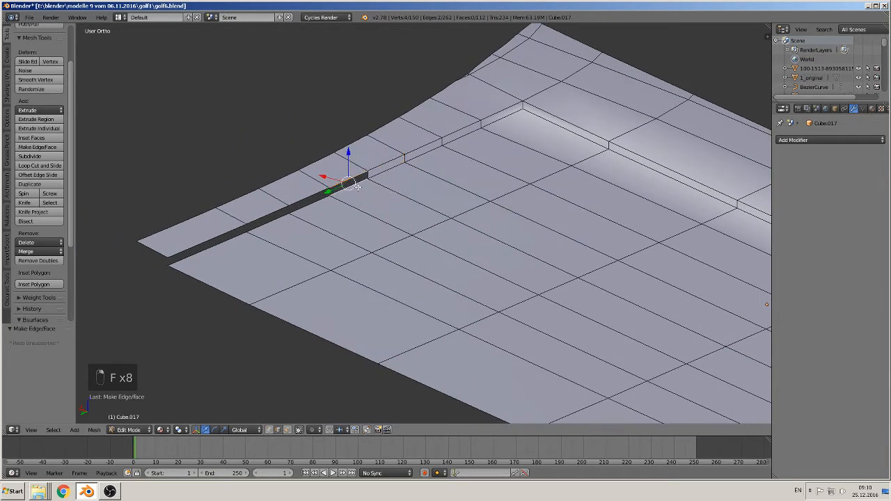
key(f)
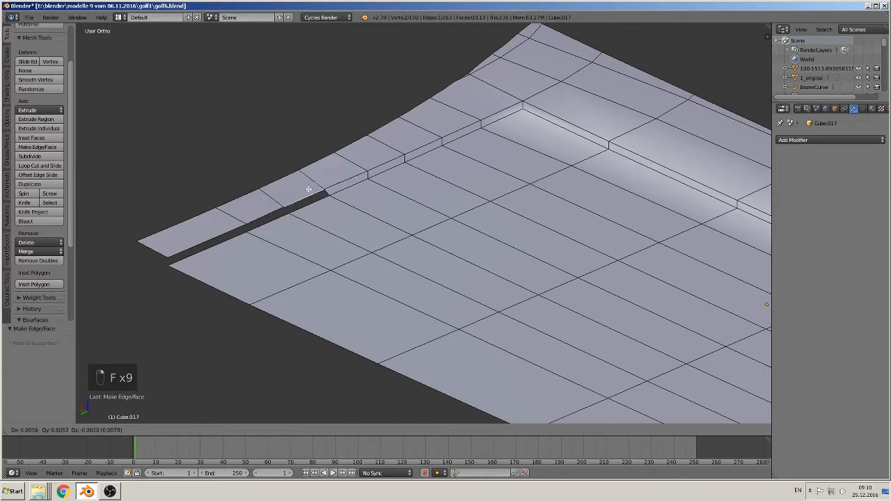
right_click(327, 208)
shift+right_click(321, 205)
key(f)
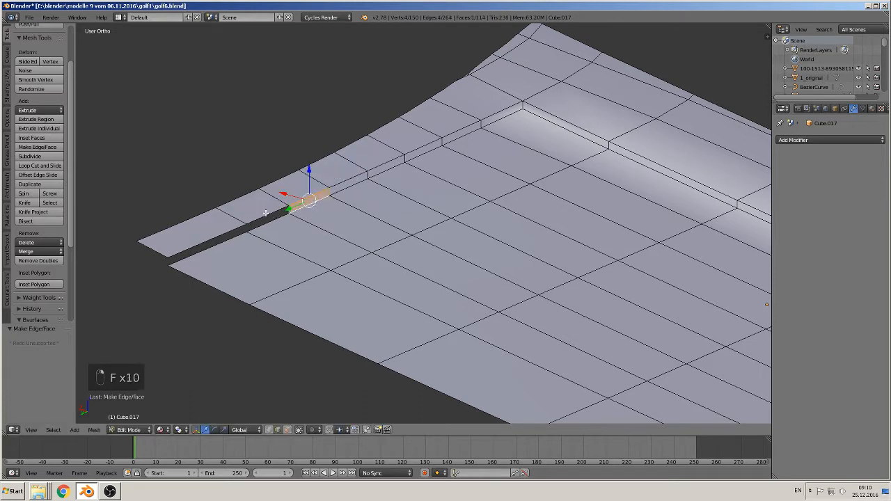
right_click(273, 223)
shift+right_click(278, 227)
key(f)
right_click(224, 231)
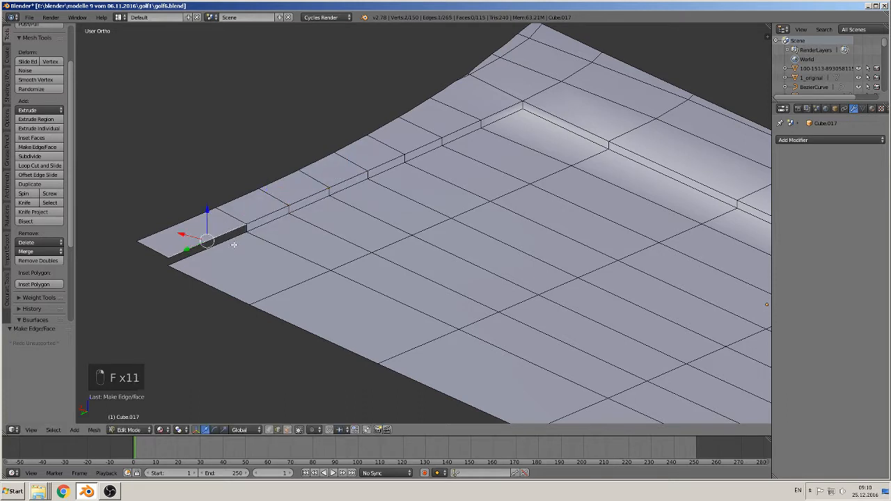
shift+right_click(233, 245)
key(f)
- Fill the tapered triangular front end of the outer-side gap with a face and return to Object Mode
scroll(235, 244, down, 4)
shift+middle_drag(511, 297, 345, 243)
scroll(355, 247, up, 2)
shift+middle_drag(581, 279, 345, 252)
scroll(345, 251, up, 5)
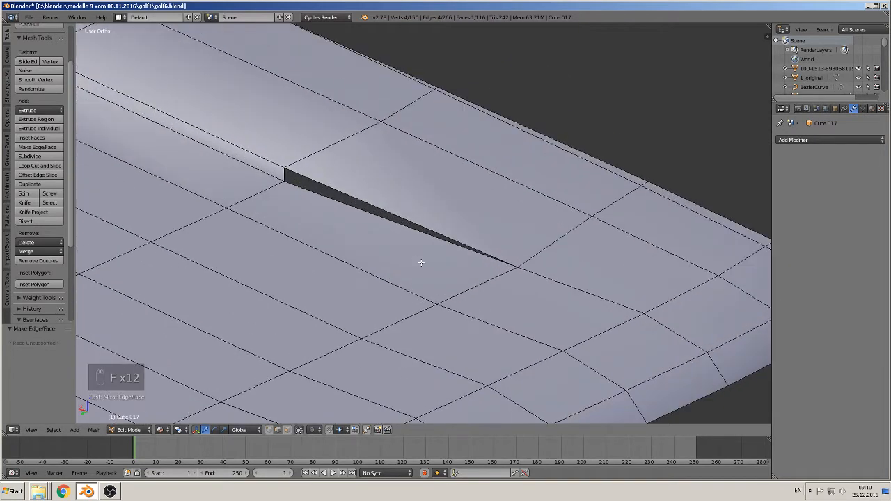
right_click(348, 208)
shift+right_click(298, 180)
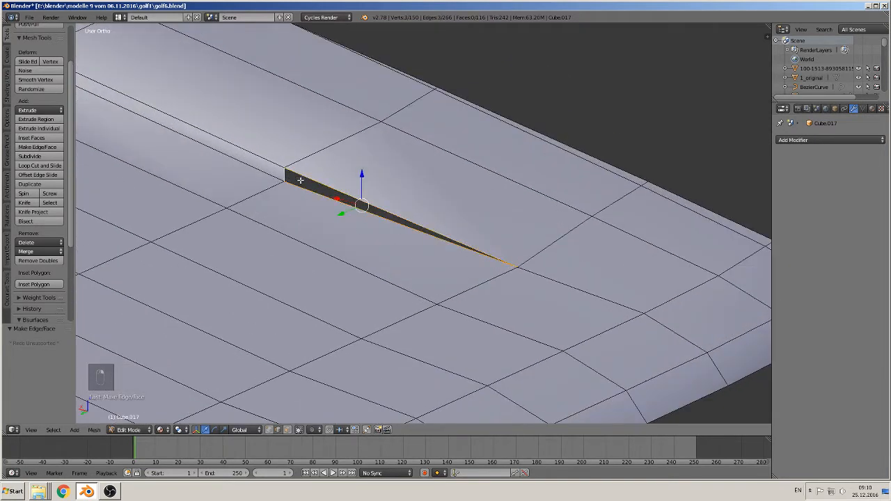
key(f)
key(Tab)
scroll(366, 227, down, 8)
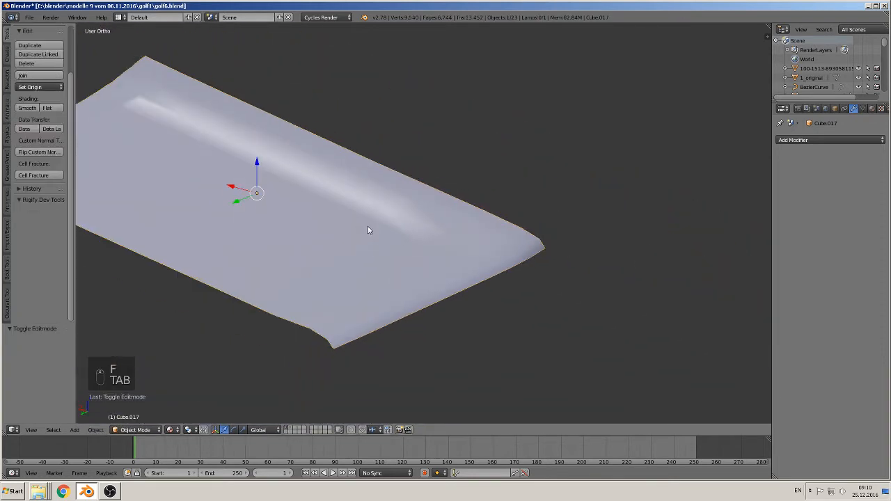
middle_drag(356, 227, 262, 245)
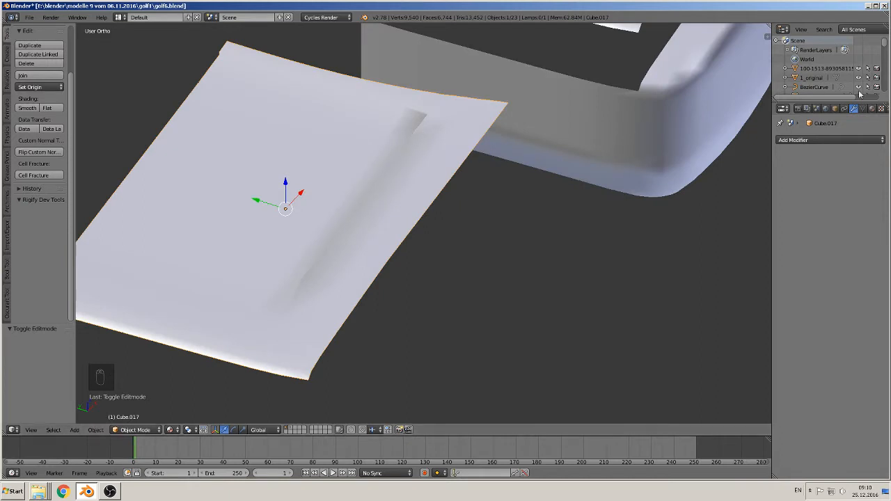
- Add an Edge Split modifier to the reshaped hood and inspect its shading from several angles
click(841, 141)
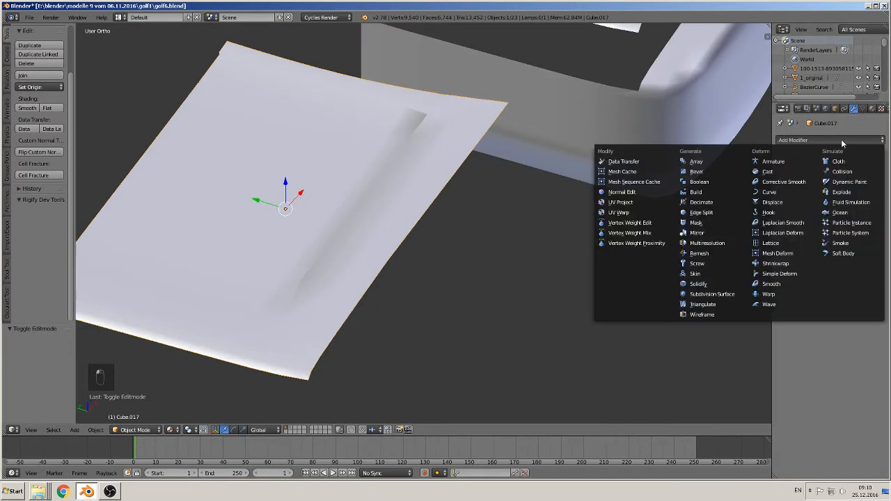
click(716, 213)
middle_drag(686, 242, 553, 222)
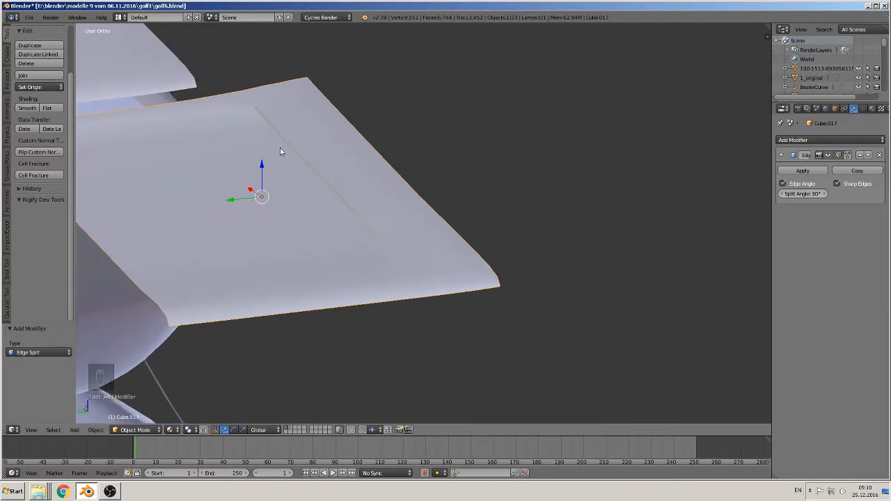
middle_drag(281, 151, 479, 243)
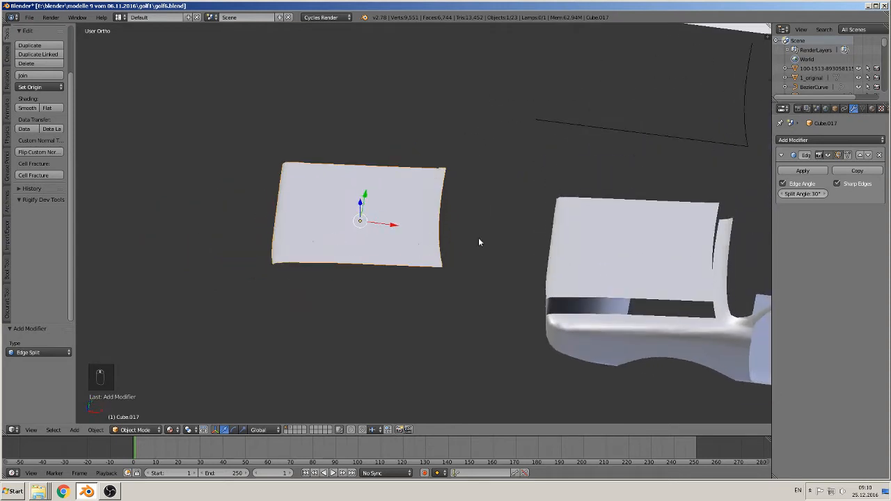
- Move the original hood -10.054 along X, off the car body, and send it to layer 2
scroll(527, 233, down, 6)
right_click(504, 233)
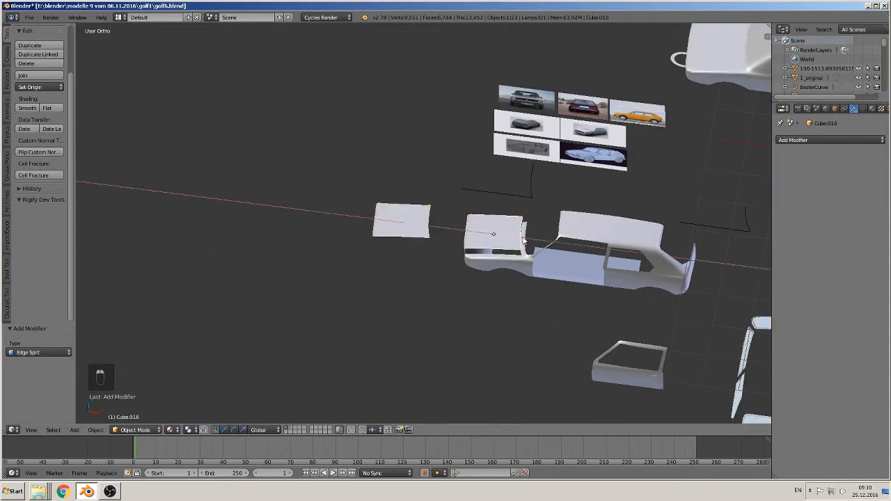
key(g)
key(x)
click(139, 207)
middle_drag(365, 241, 328, 218)
scroll(327, 219, down, 3)
key(m)
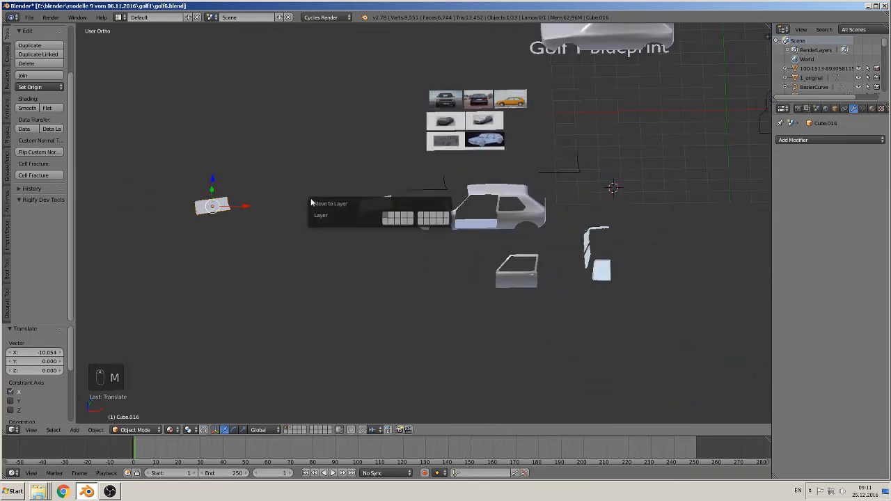
click(391, 218)
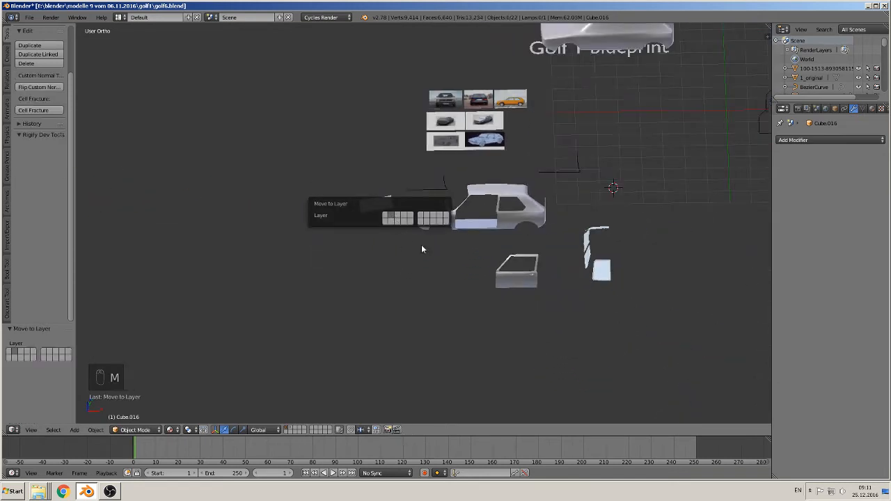
- Send the two L-shaped Bezier curves near the car body to layer 2
scroll(407, 277, up, 2)
click(372, 272)
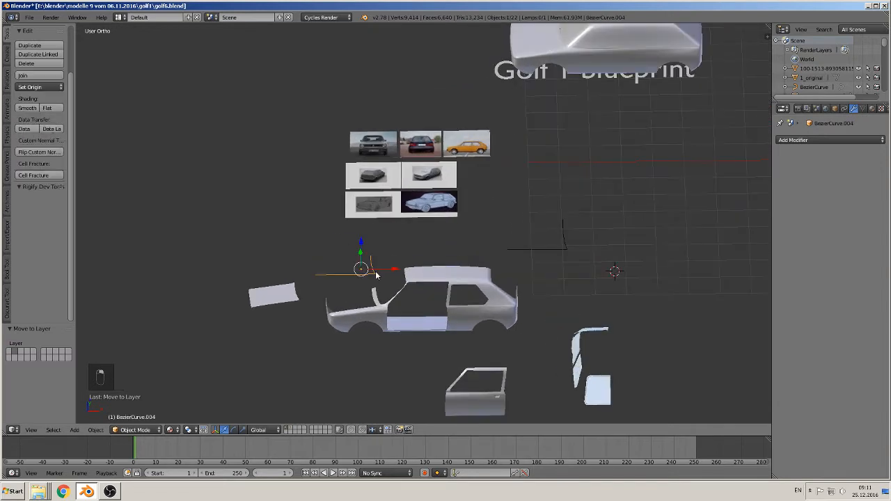
shift+click(542, 248)
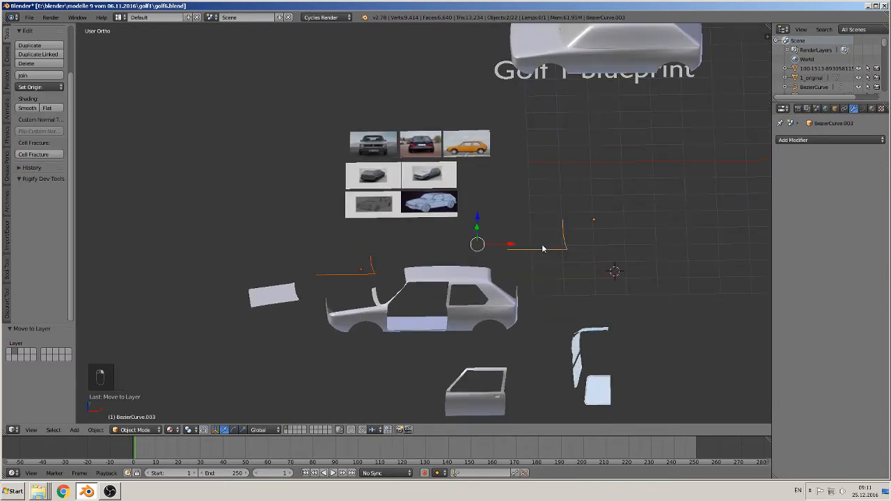
key(m)
click(623, 263)
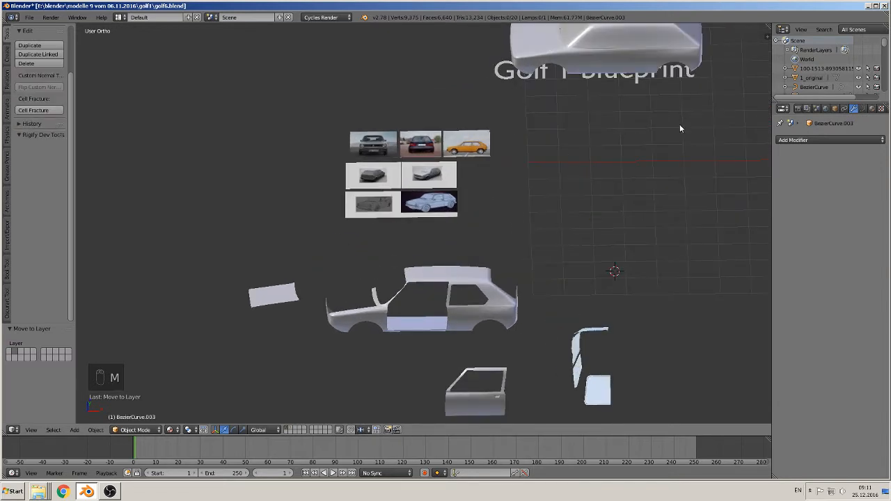
- Send the three door-outline Bezier curves and the small object among them to layer 2
shift+middle_drag(680, 128, 291, 227)
click(458, 225)
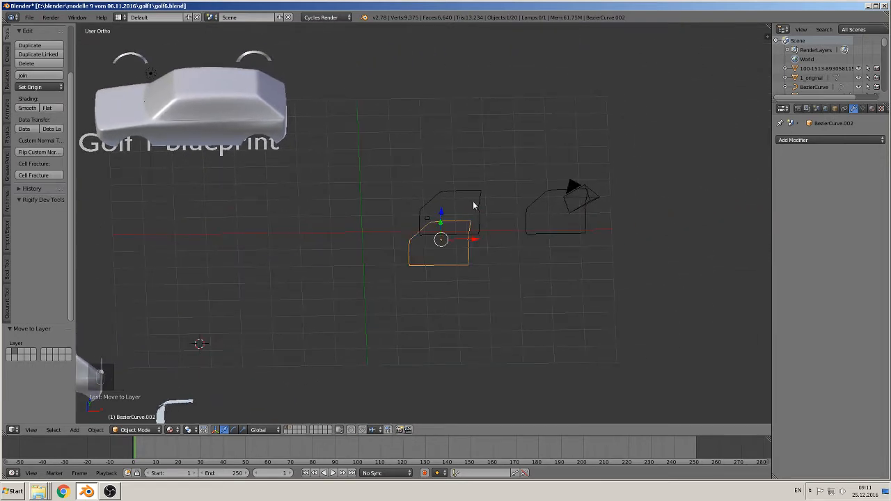
shift+click(474, 205)
shift+click(427, 222)
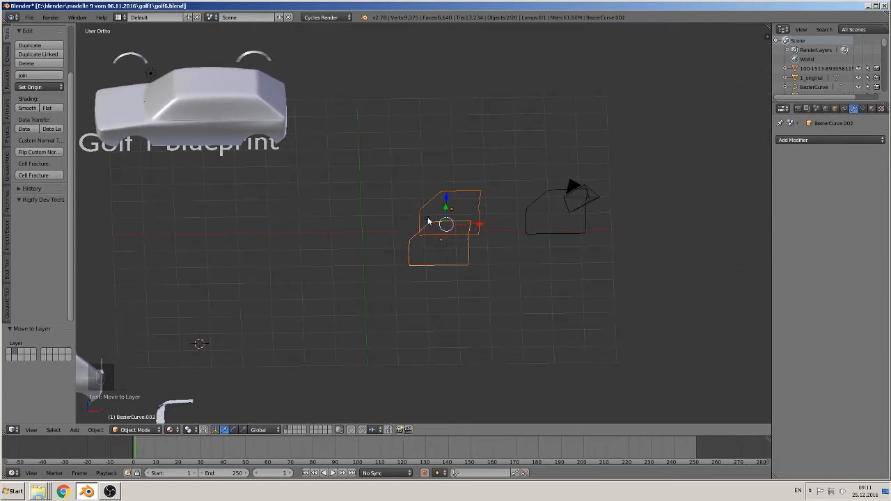
shift+click(430, 222)
shift+click(525, 219)
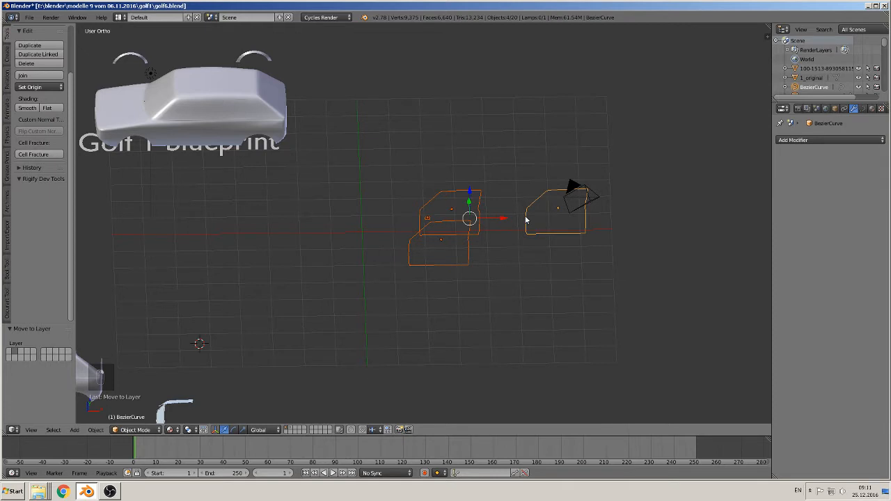
key(m)
click(611, 238)
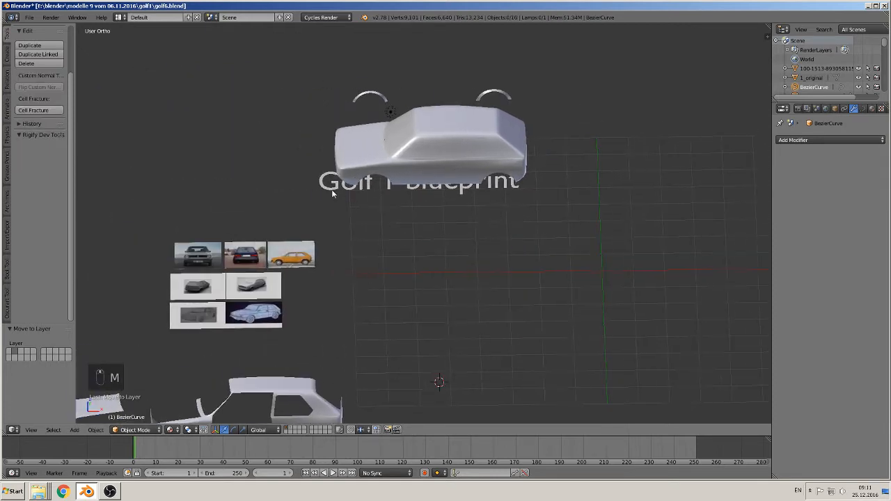
- Delete the "Golf 1 blueprint" text object beneath the complete car model and save the file
click(333, 188)
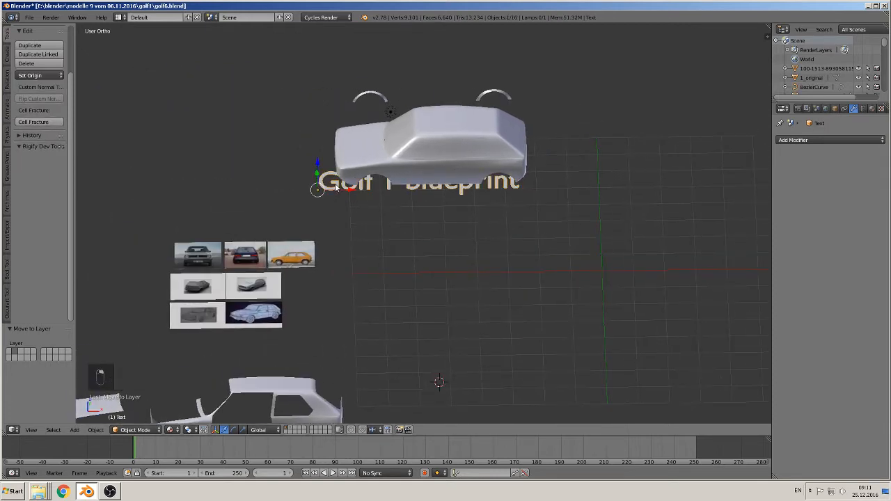
key(x)
click(321, 186)
scroll(388, 230, down, 3)
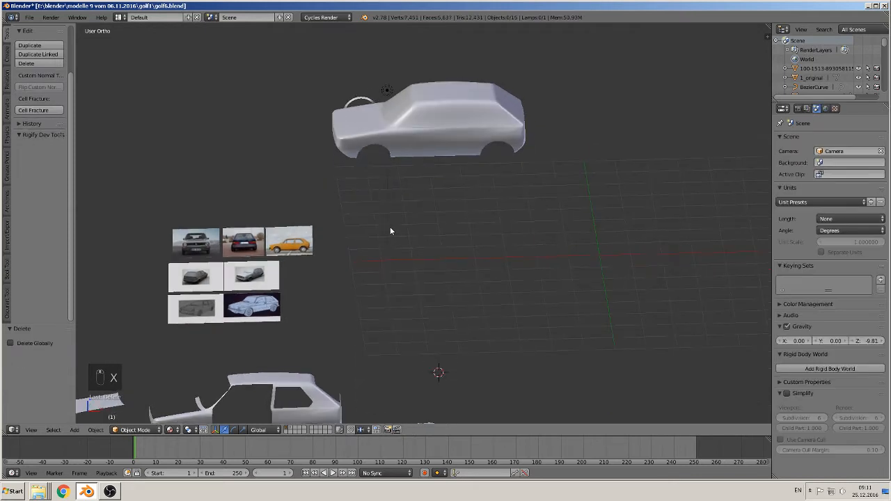
shift+middle_drag(389, 227, 495, 207)
scroll(487, 212, up, 2)
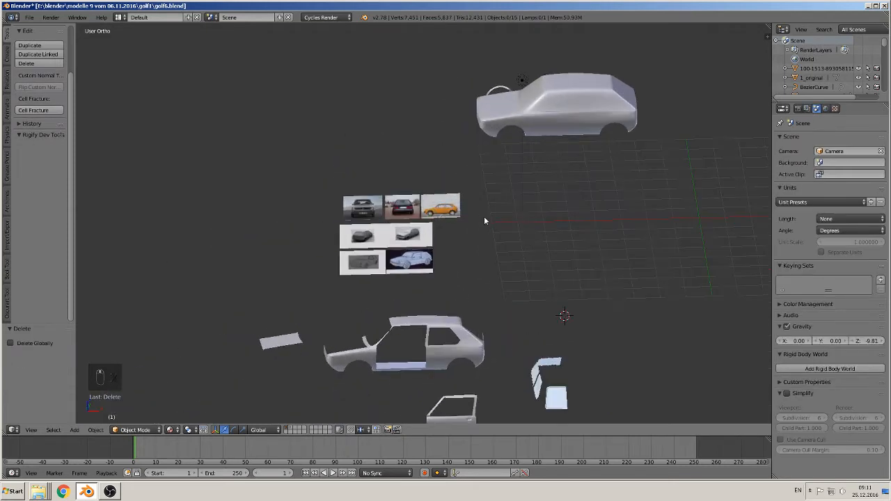
click(29, 17)
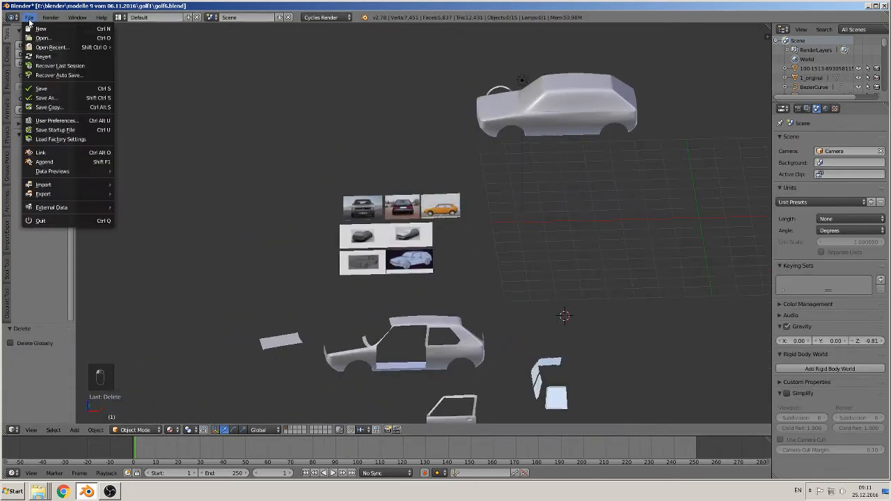
click(63, 86)
- Examine the hood and the area below the windshield in the front-view photo and the three-quarter reference render
shift+middle_drag(420, 255, 419, 238)
scroll(418, 237, up, 10)
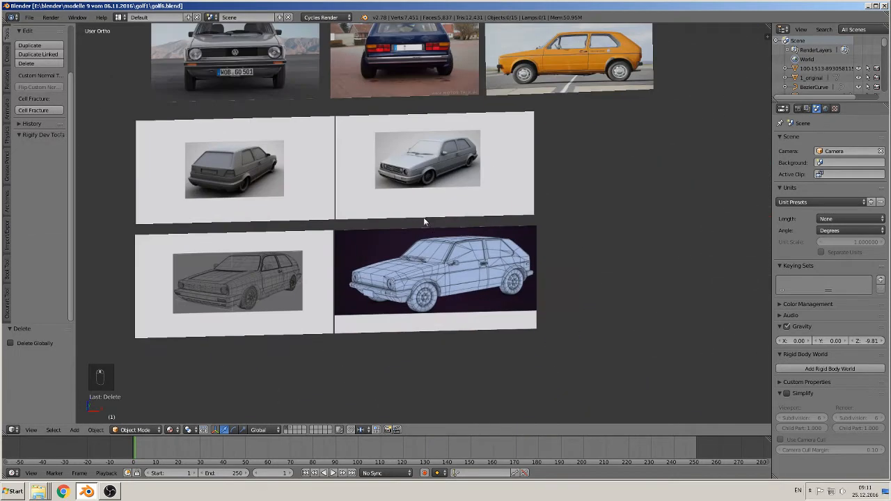
scroll(365, 214, up, 8)
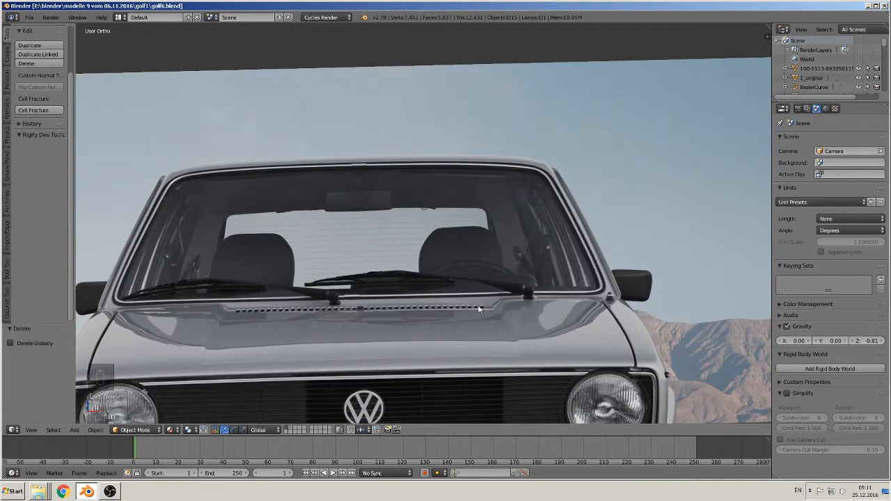
shift+middle_drag(506, 341, 357, 60)
scroll(452, 237, down, 7)
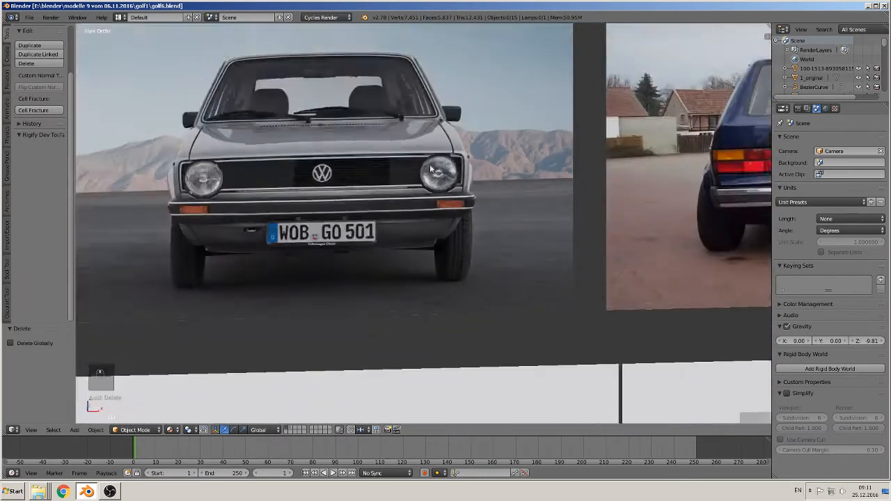
scroll(432, 223, up, 12)
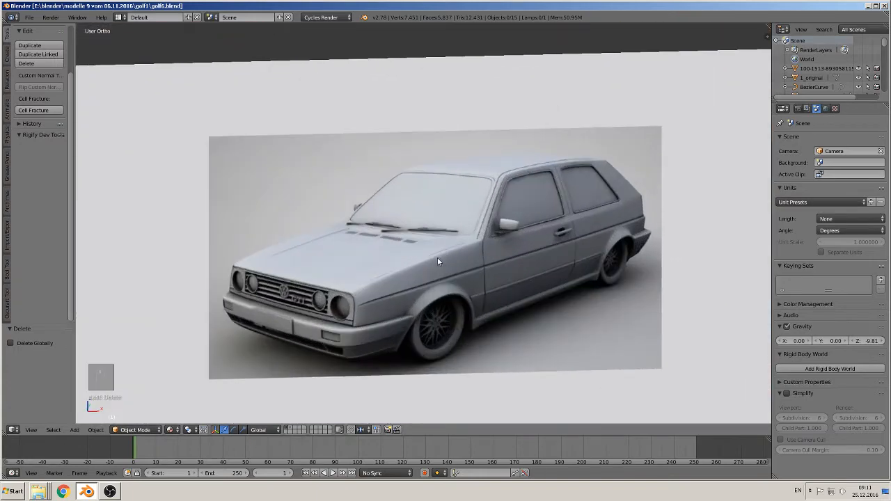
scroll(368, 273, down, 12)
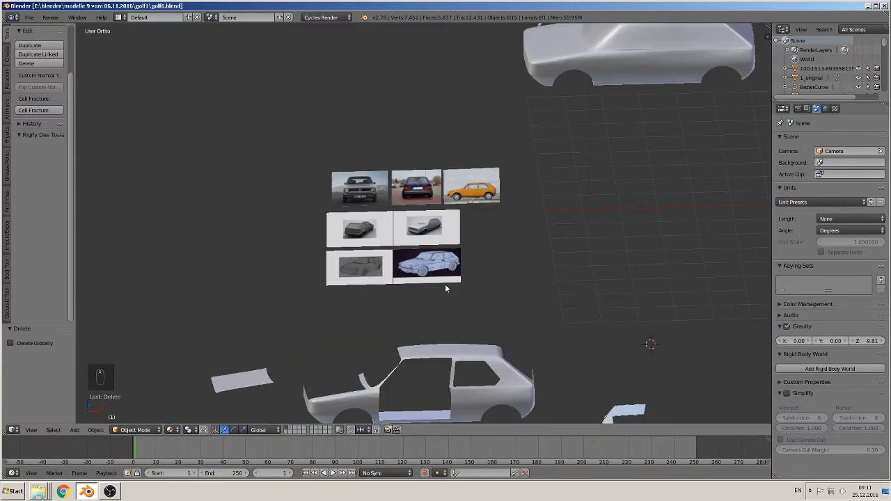
shift+middle_drag(445, 285, 469, 145)
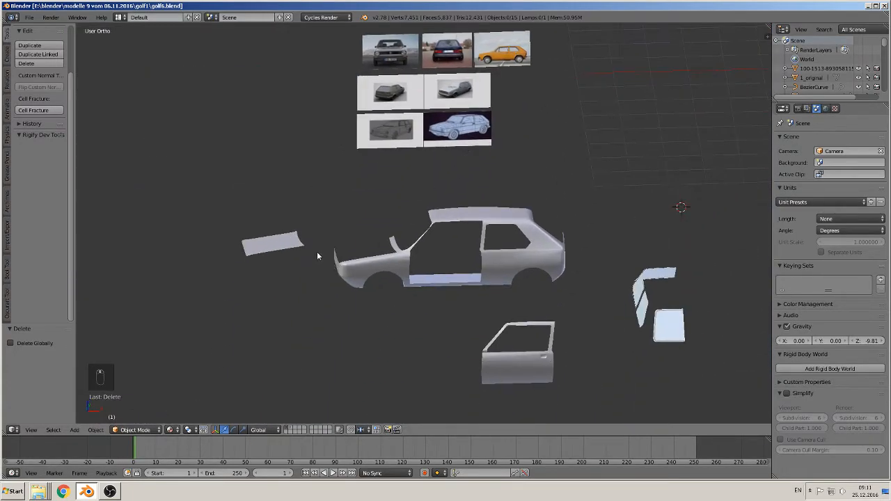
- Duplicate the reshaped hood and place the copy at an offset of -2.816 along X
mouse_move(317, 251)
middle_down()
mouse_move(302, 257)
mouse_move(298, 278)
mouse_move(308, 307)
mouse_move(311, 263)
middle_up()
scroll(306, 284, up, 2)
scroll(310, 263, down, 4)
right_click(304, 243)
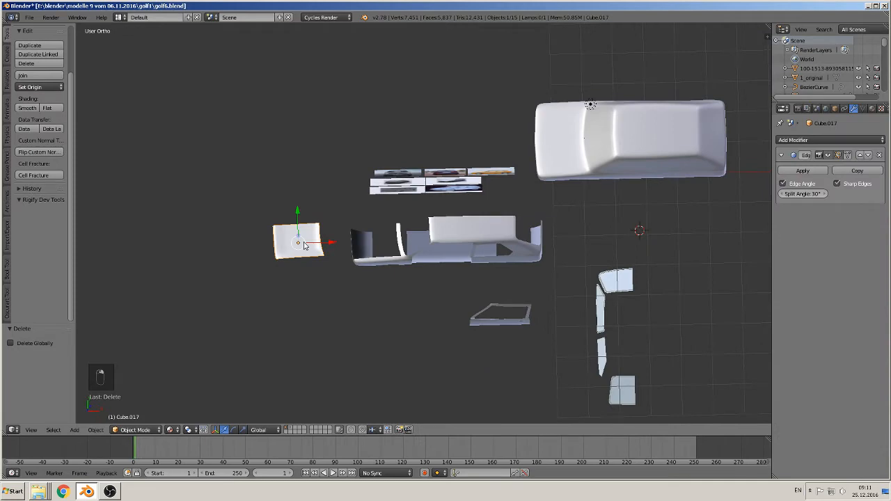
key(shift+d)
key(x)
click(208, 247)
- Add a cube mesh at the 3D cursor between the duplicate hood and the car body, using the front view
middle_drag(347, 301, 455, 225)
key(KP_1)
scroll(457, 218, up, 3)
shift+middle_drag(396, 213, 476, 223)
scroll(476, 223, up, 2)
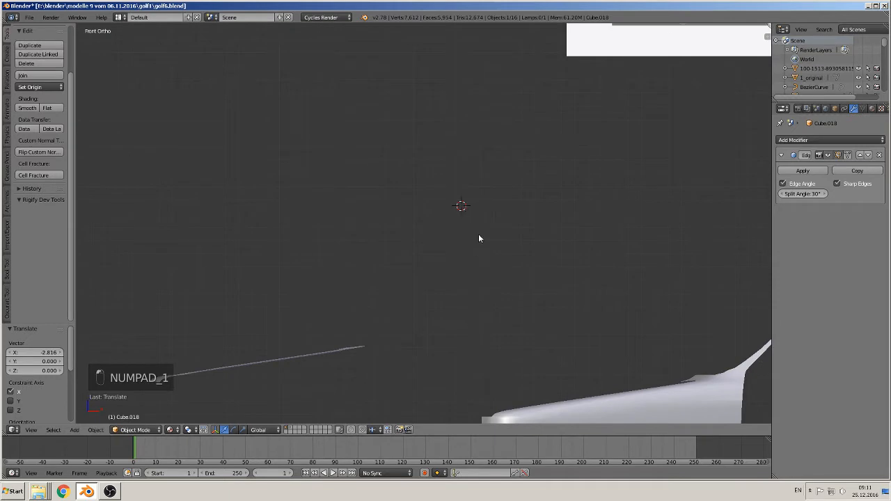
click(75, 430)
mouse_move(87, 419)
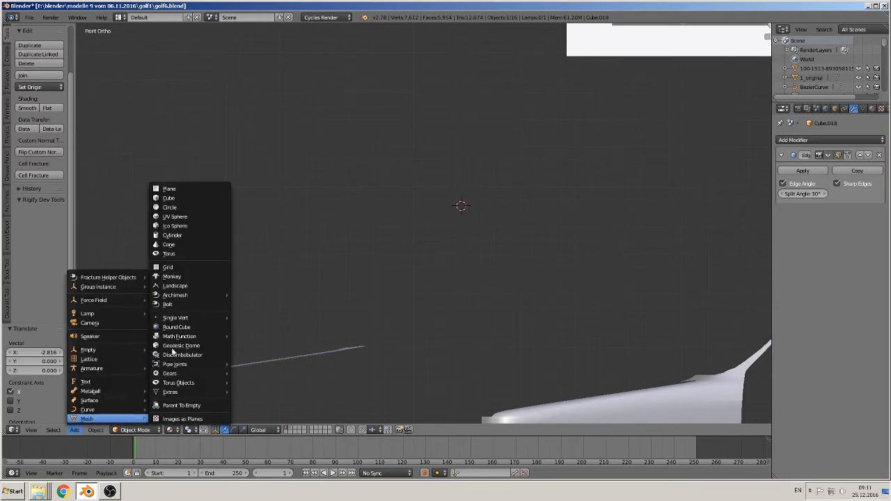
click(188, 198)
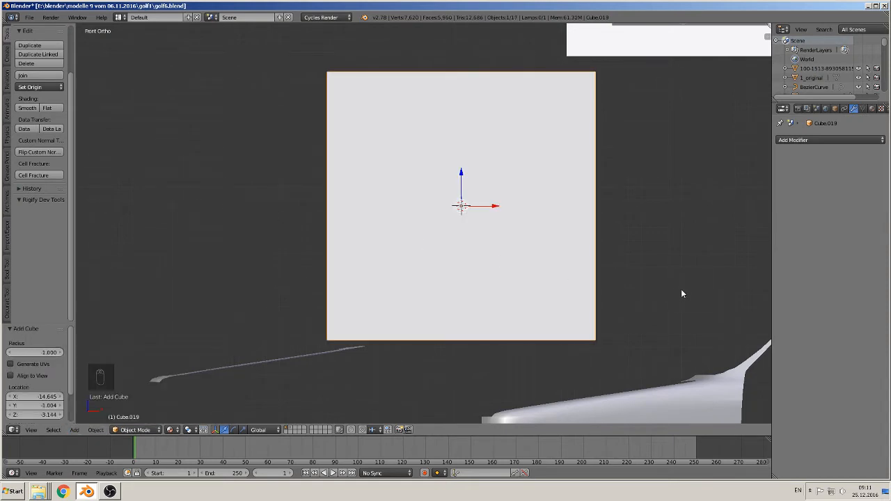
- Scale the new cube to about 0.475 overall, and narrow it along X by a factor of about 0.228
key(s)
click(556, 257)
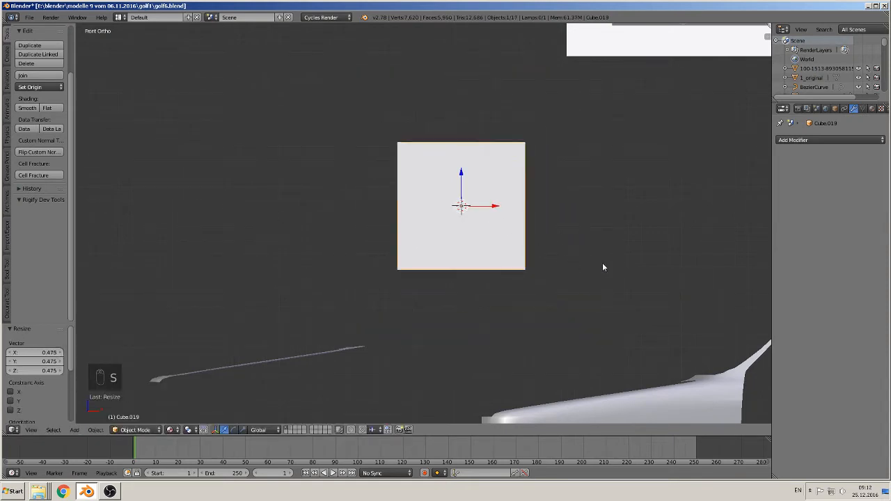
key(s)
key(x)
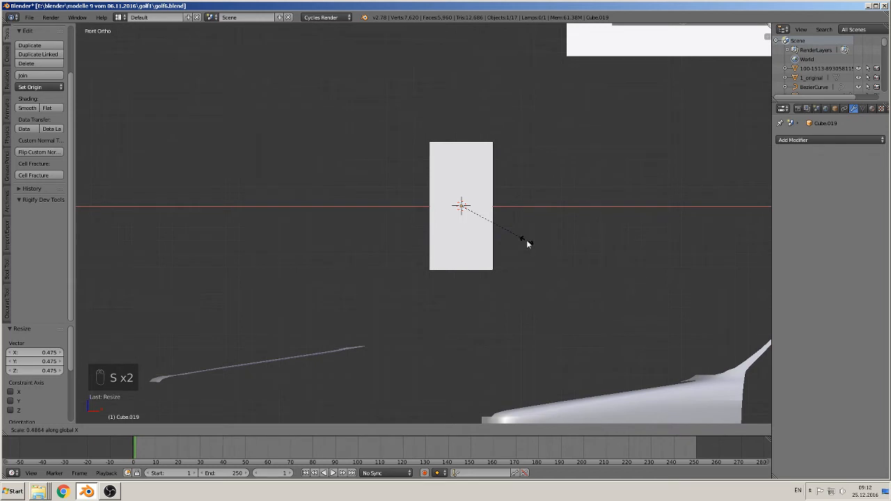
click(486, 230)
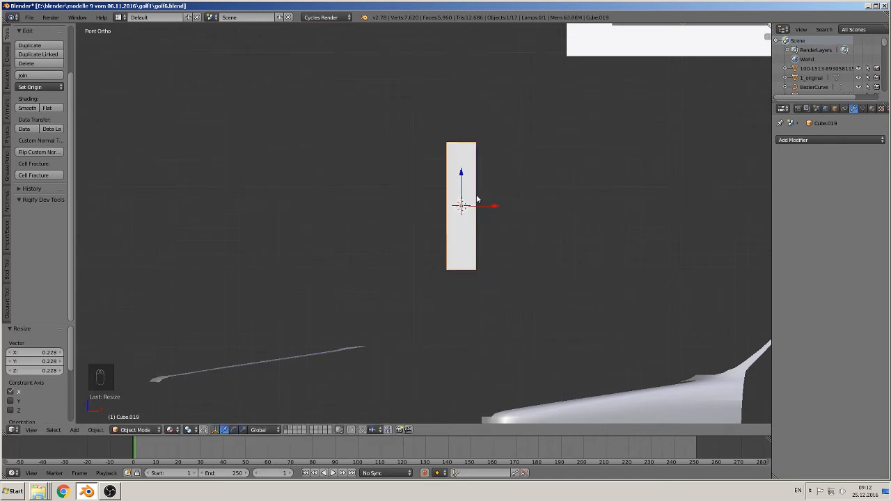
- Add two evenly spaced horizontal loop cuts around the narrow block in Edit Mode
key(Tab)
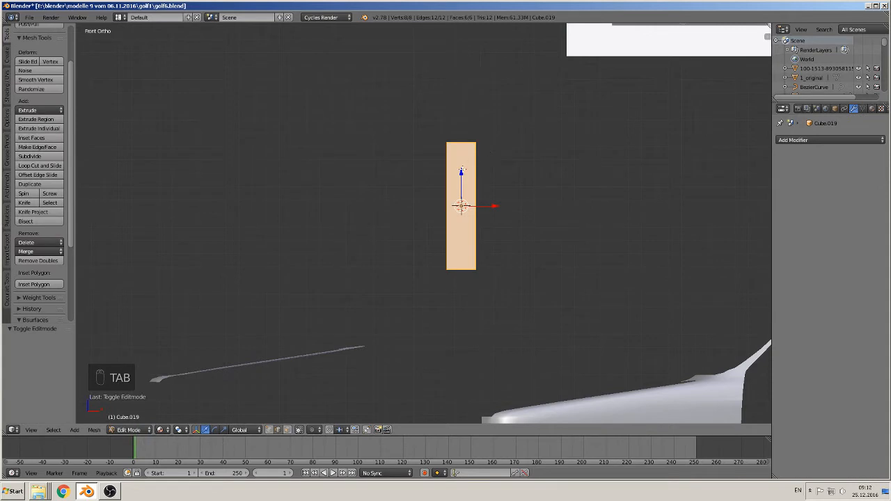
key(ctrl+r)
scroll(463, 185, up, 1)
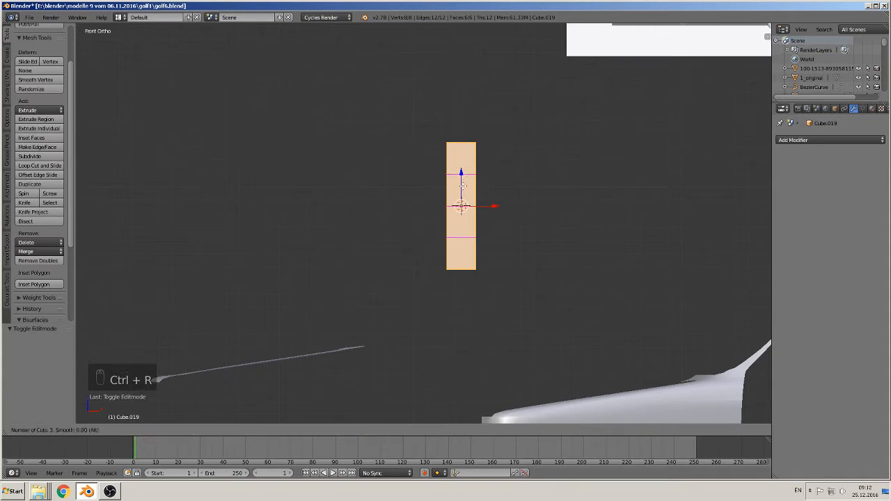
click(463, 185)
right_click(463, 185)
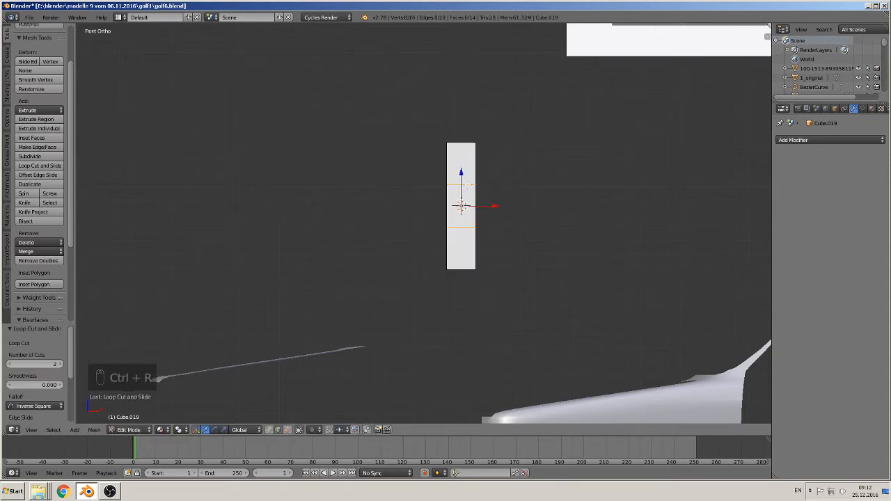
key(s)
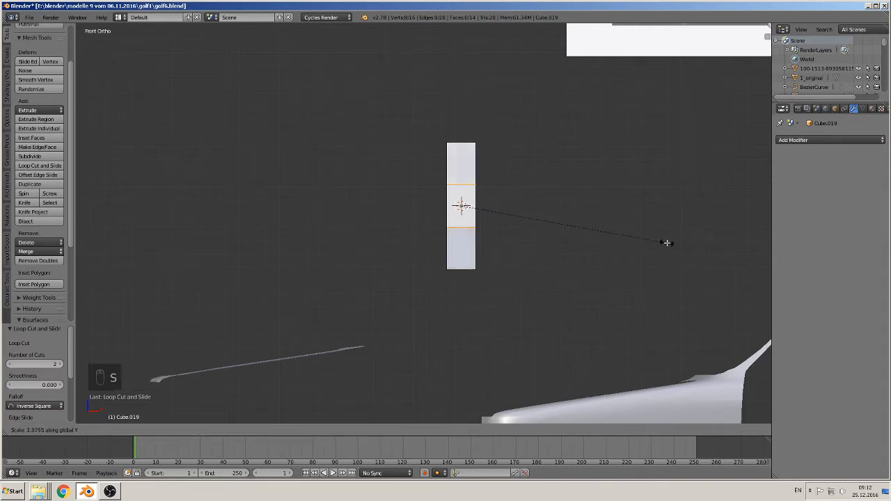
right_click(122, 252)
key(s)
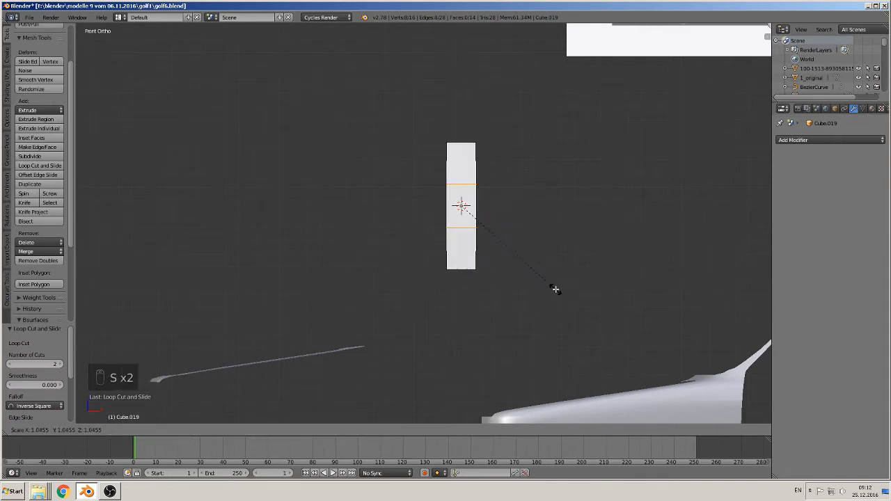
right_click(691, 309)
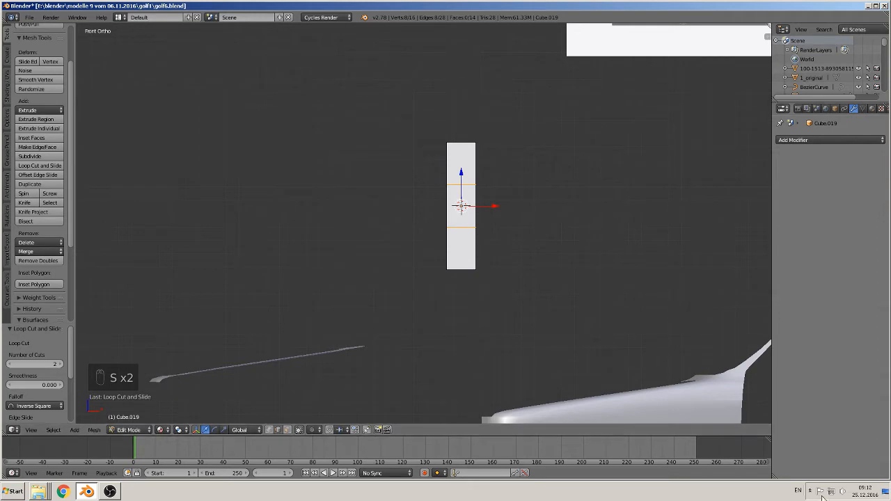
- Switch the keyboard layout to German and spread the two loop cuts apart along Z by a factor of about 1.92
key(alt+shift)
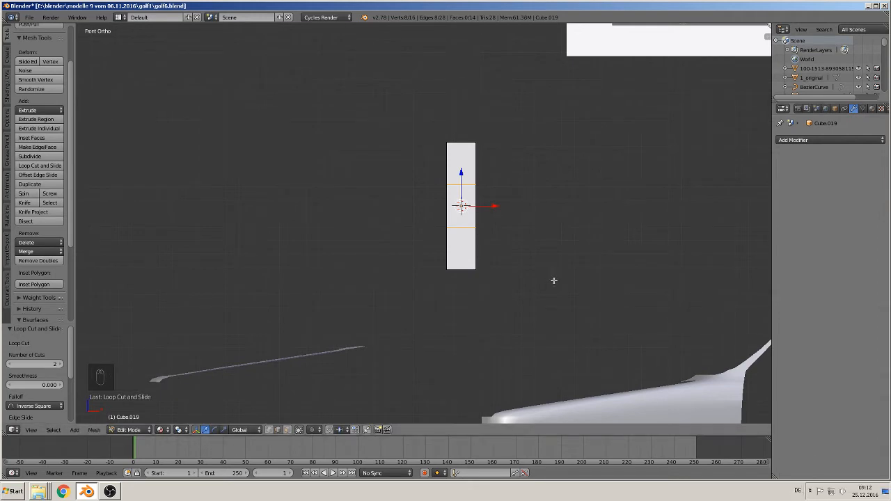
key(s)
key(z)
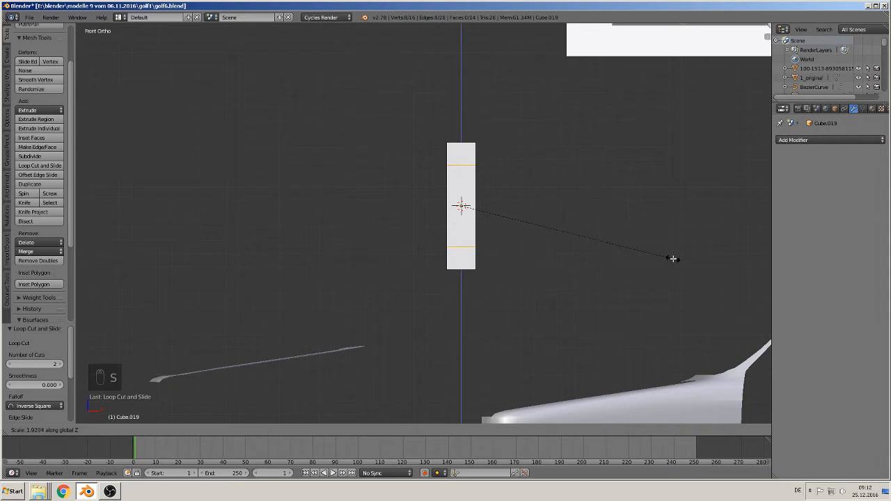
click(672, 258)
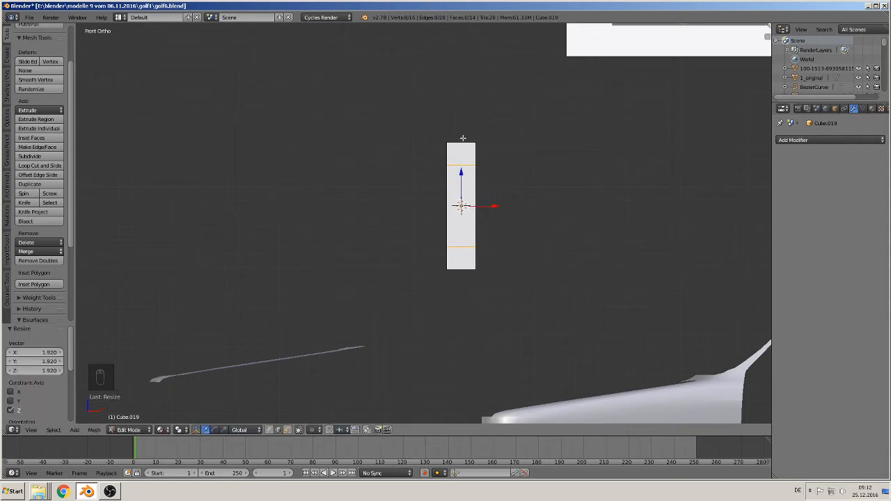
- Bevel the block's four long upper and lower edges with 4 segments, rounding both ends up to the loop cuts
middle_drag(465, 172, 497, 192)
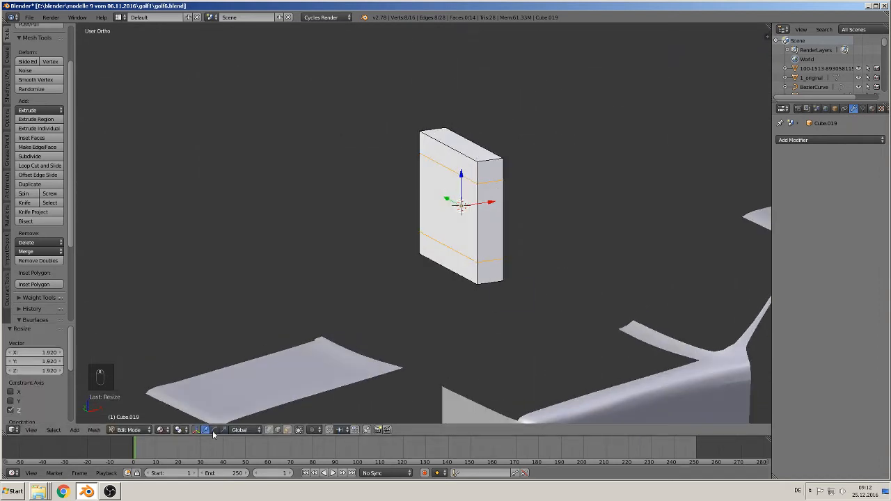
right_click(470, 154)
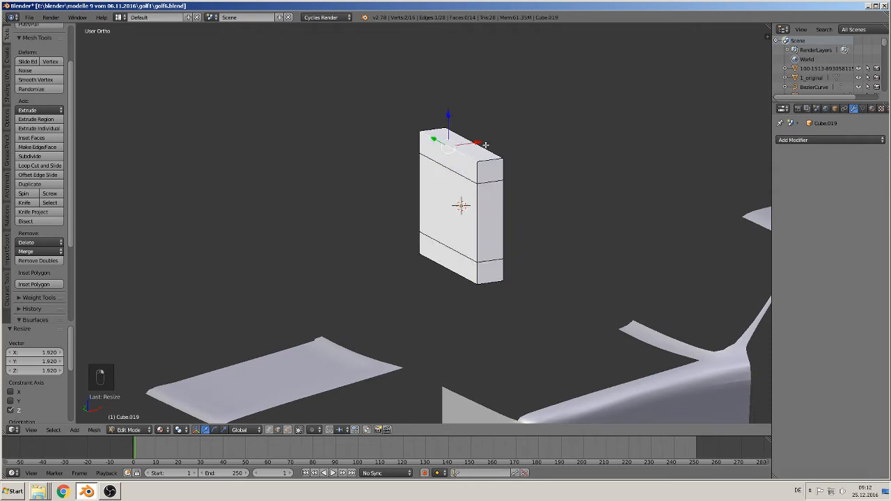
shift+right_click(445, 272)
middle_drag(461, 299, 545, 277)
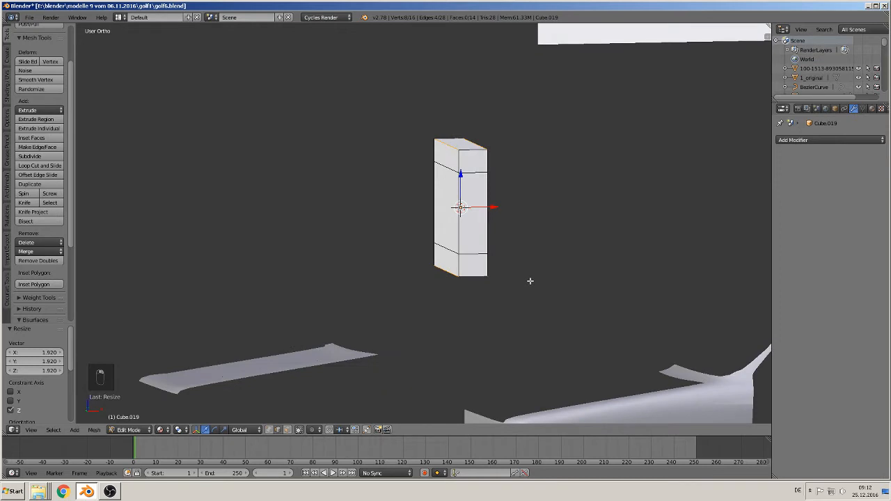
key(ctrl+b)
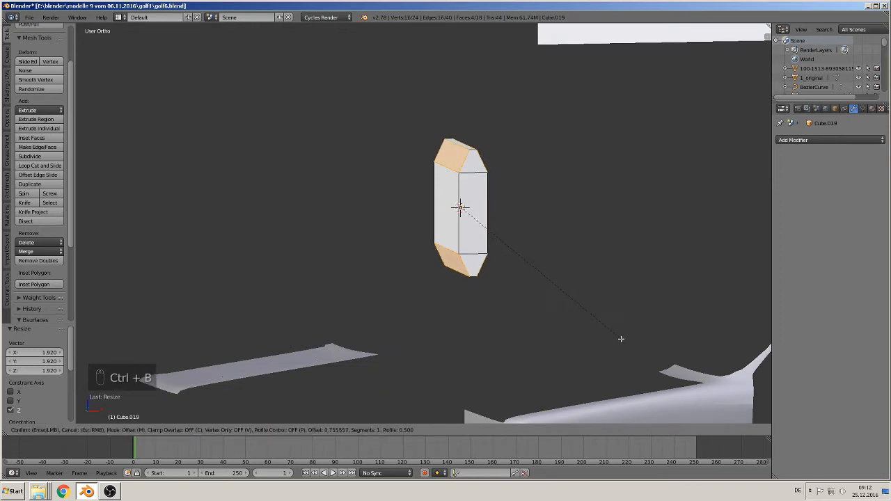
scroll(653, 357, up, 2)
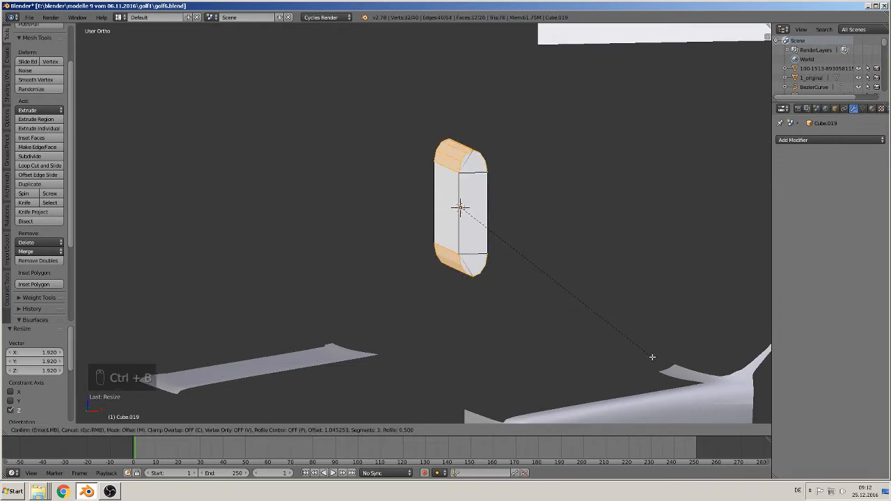
scroll(652, 357, up, 1)
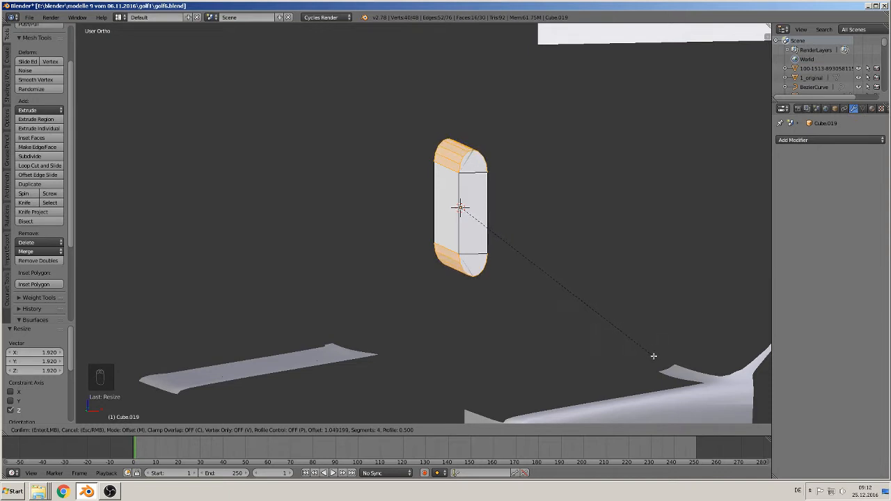
click(639, 350)
- Delete all vertices at the far Y end of the rounded block, keeping only the flat slot-shaped cap at the other end
middle_drag(577, 325, 565, 339)
key(a)
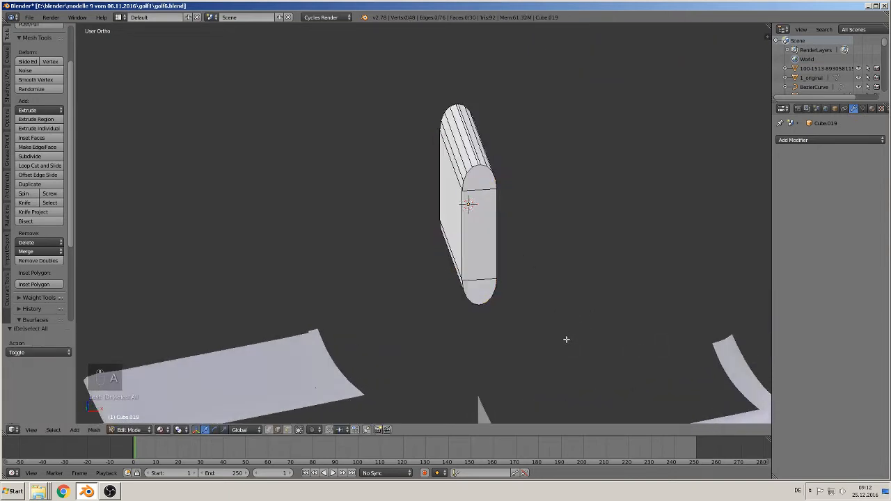
key(KP_7)
scroll(536, 329, down, 8)
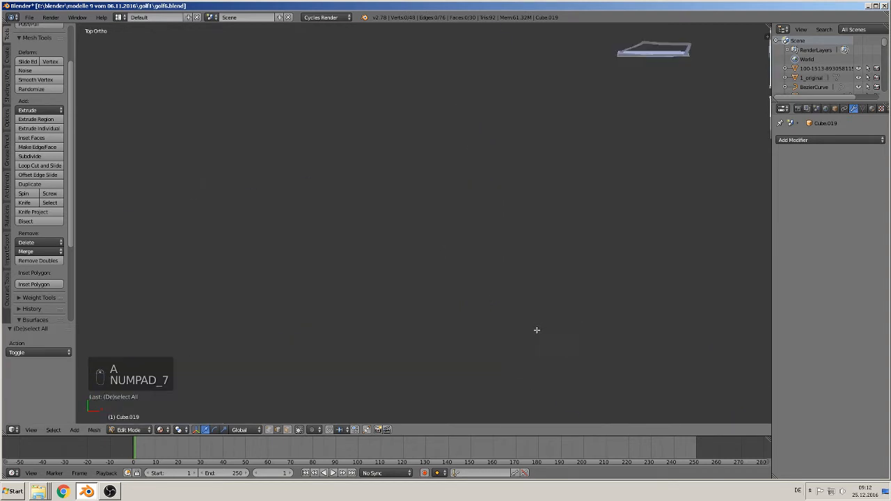
shift+middle_drag(506, 271, 456, 376)
scroll(391, 272, up, 5)
scroll(391, 271, up, 5)
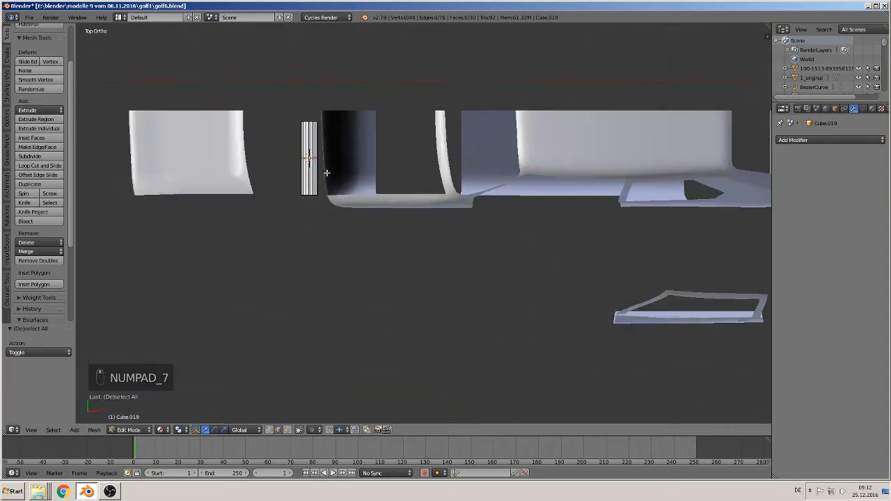
shift+middle_drag(328, 173, 549, 284)
scroll(550, 283, up, 5)
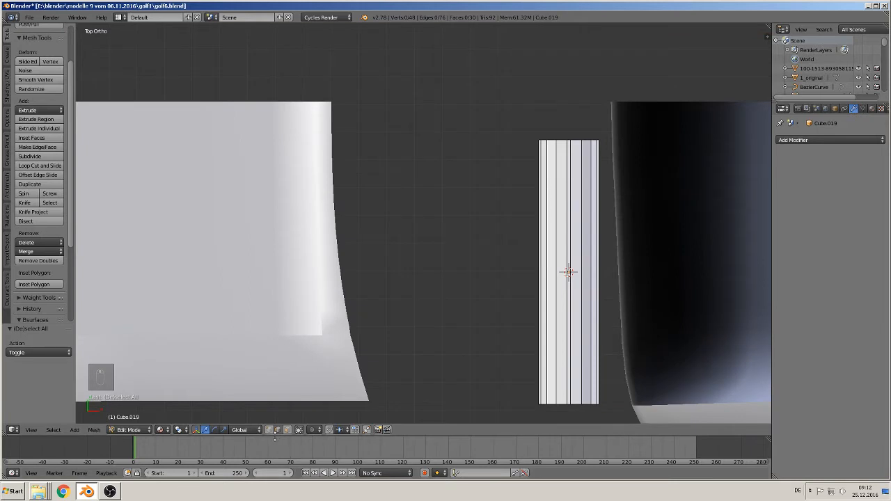
click(272, 430)
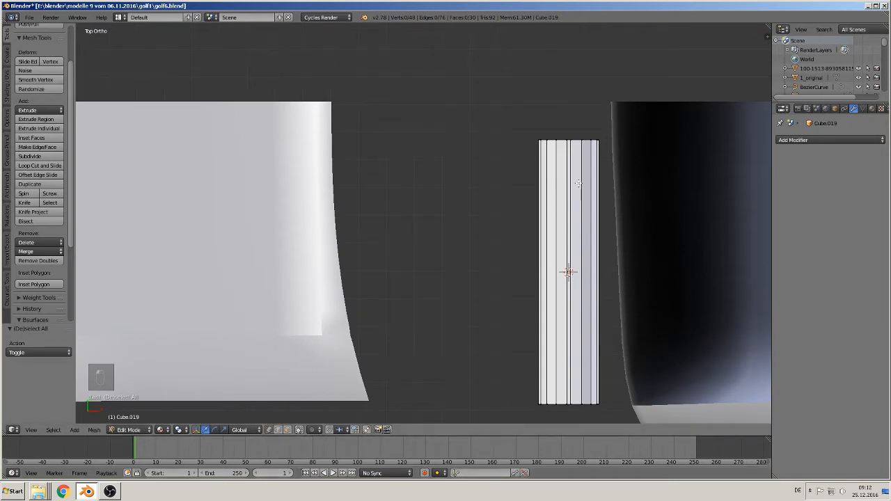
key(c)
drag(604, 146, 454, 145)
right_click(456, 144)
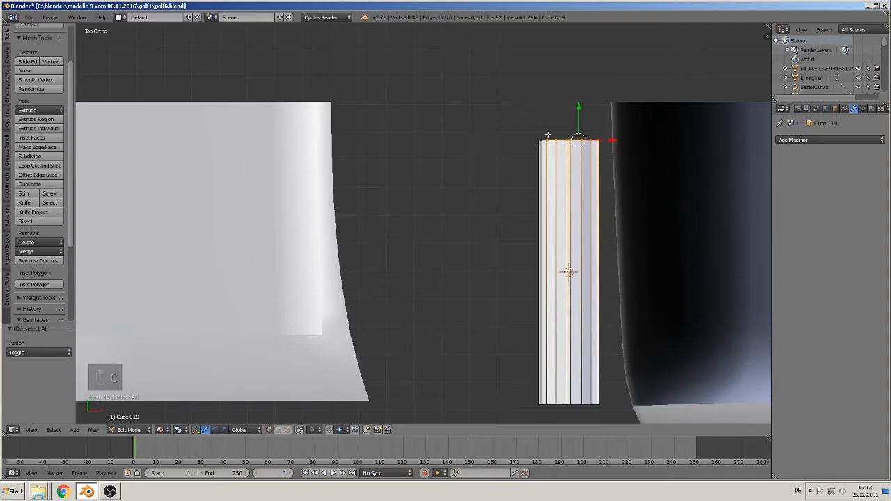
key(c)
drag(547, 134, 509, 141)
right_click(508, 141)
key(x)
click(508, 141)
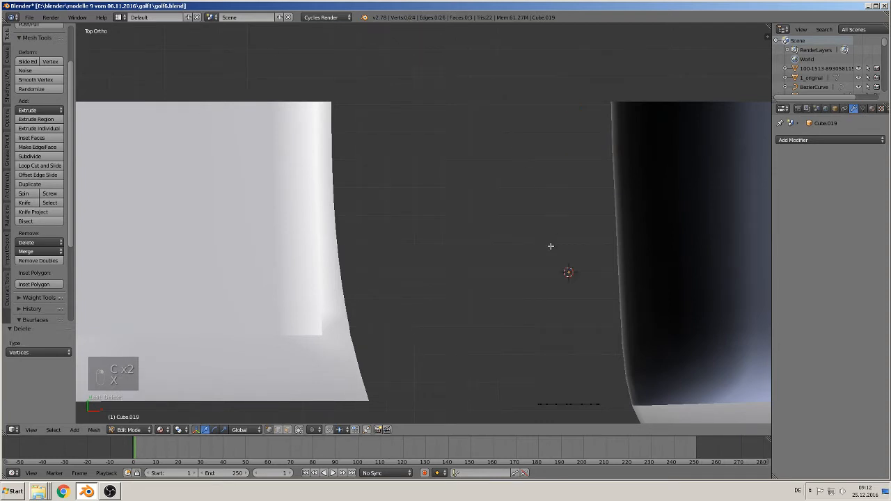
- Delete the two horizontal edges across the slot-shaped cap, leaving only its outline
middle_drag(549, 288, 559, 226)
shift+middle_drag(543, 268, 409, 164)
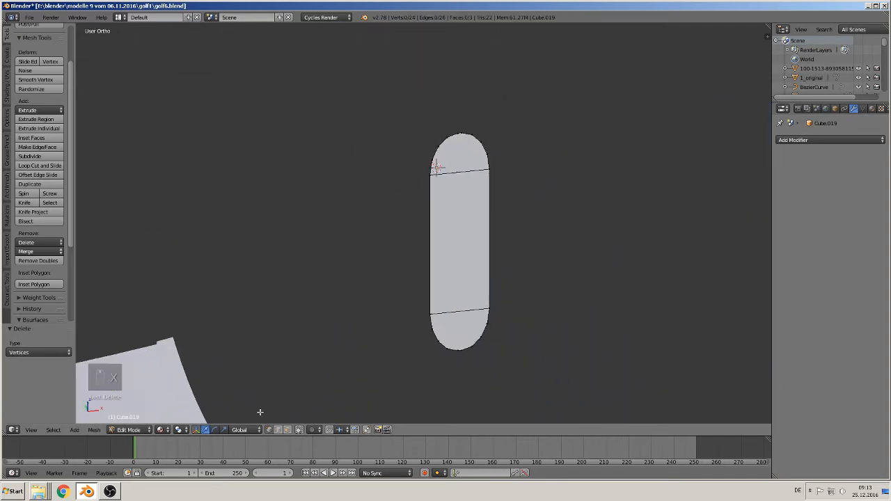
right_click(464, 313)
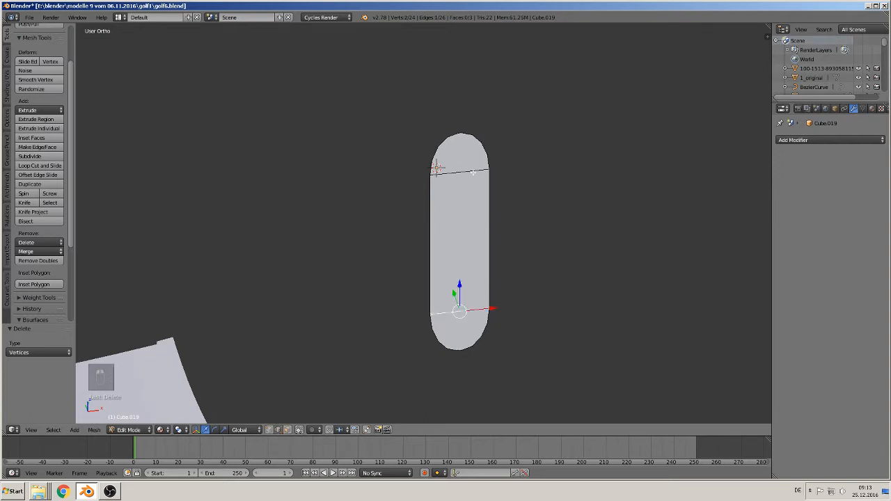
shift+right_click(472, 172)
key(x)
click(461, 185)
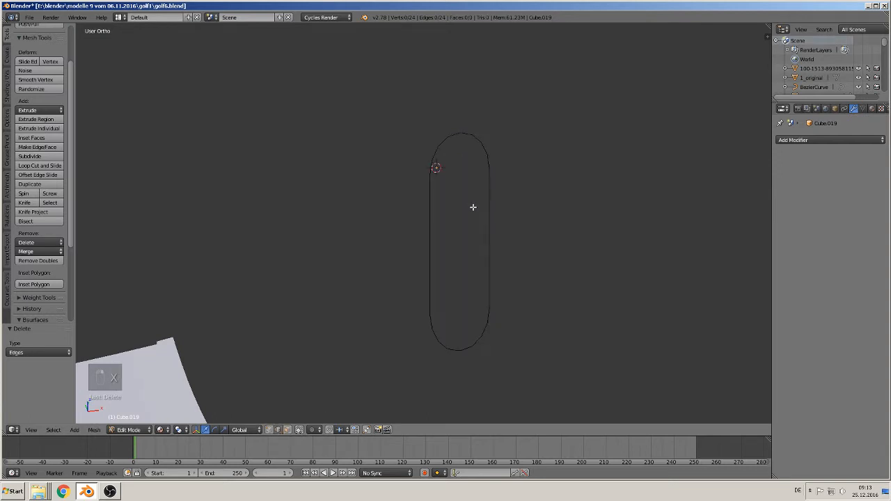
- Leave mesh editing and, in front view, scale the slot outline by about 0.864 along Z and 0.554 along X
middle_drag(471, 206, 455, 227)
scroll(454, 226, up, 2)
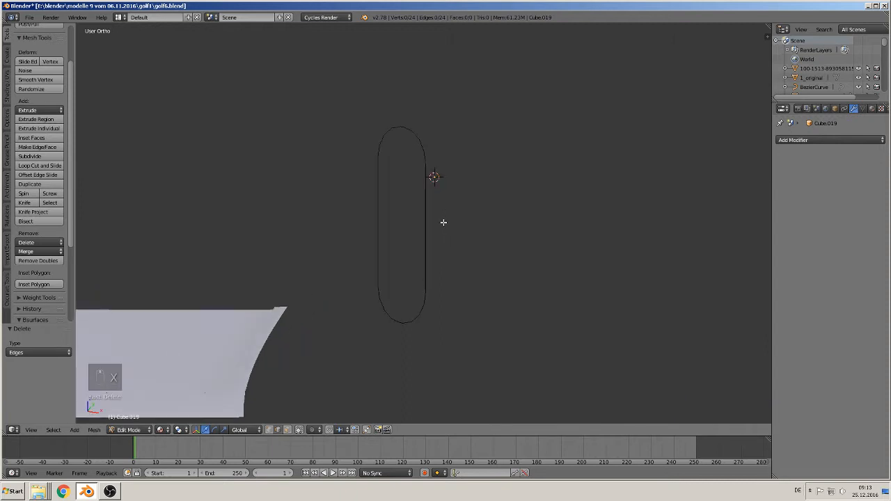
key(Tab)
key(KP_1)
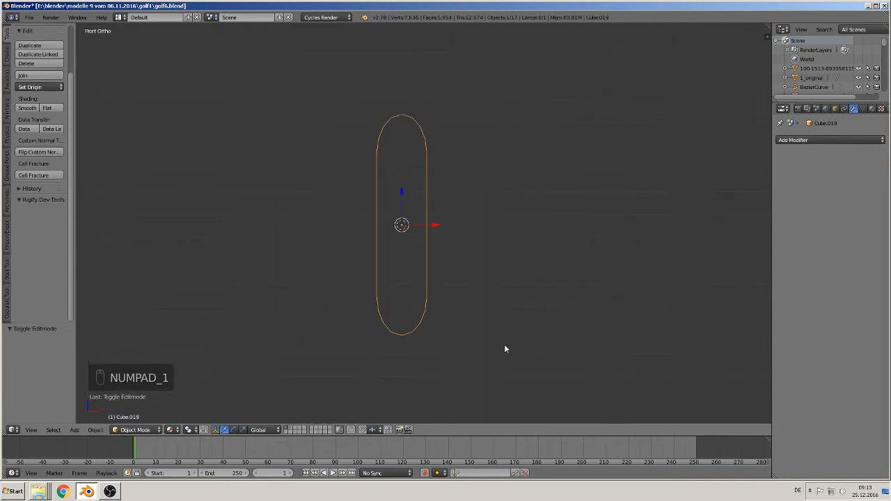
key(s)
key(z)
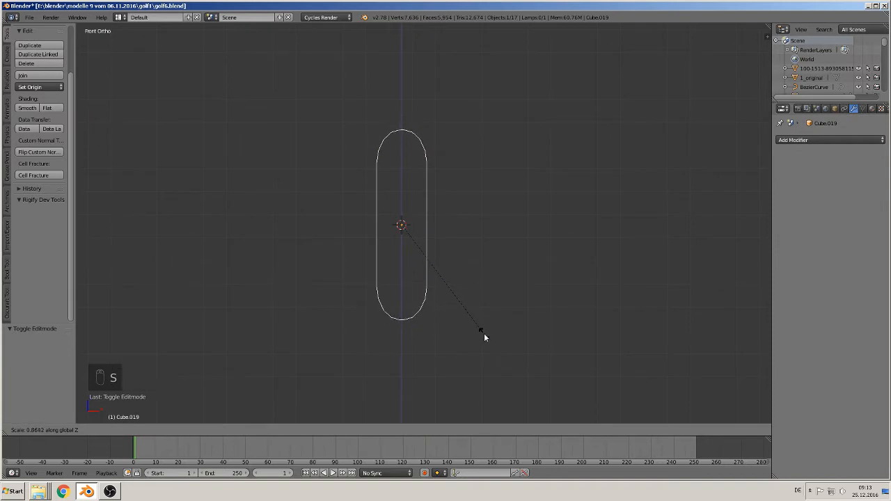
click(484, 333)
key(s)
key(x)
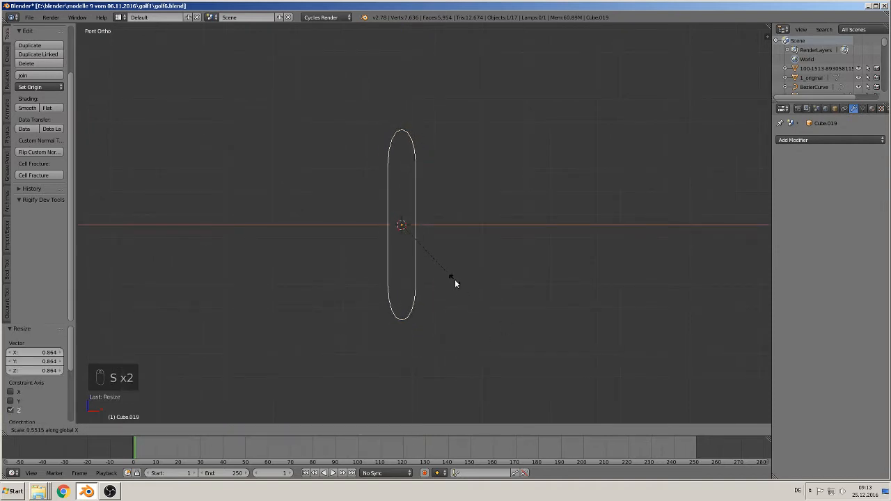
click(455, 281)
- Add an Array modifier to the slot outline
scroll(456, 285, down, 6)
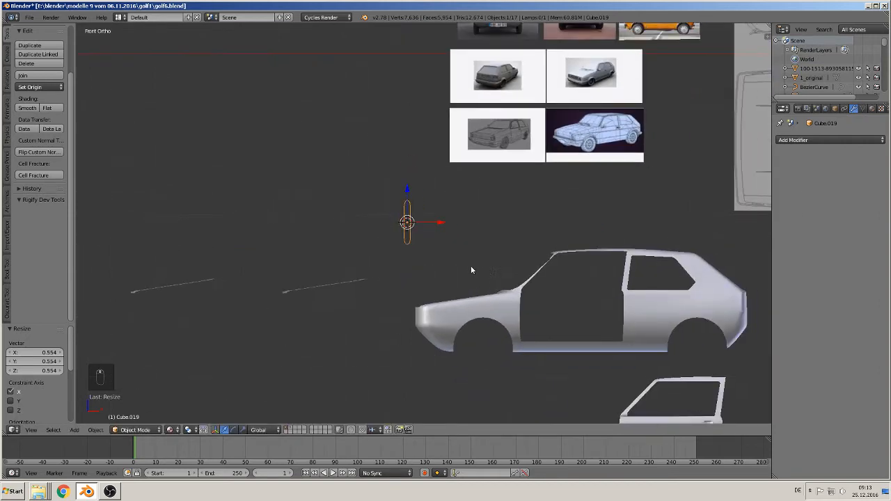
ctrl+scroll(470, 257, down, 4)
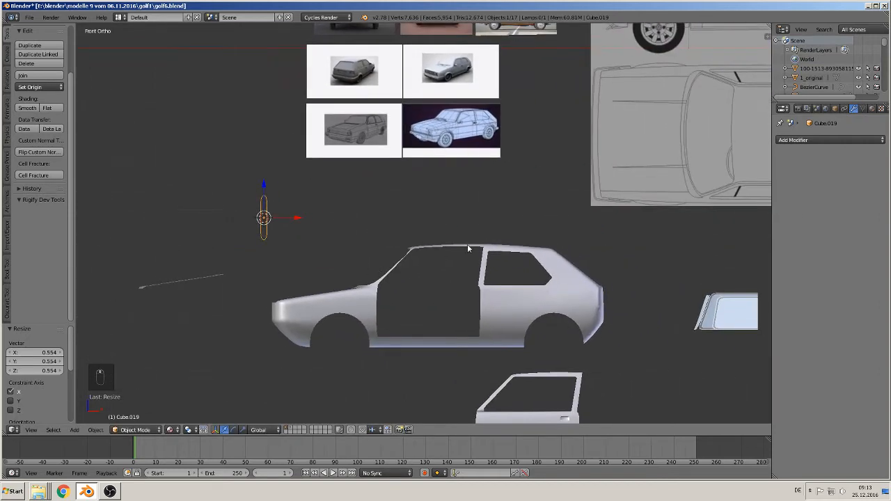
click(823, 140)
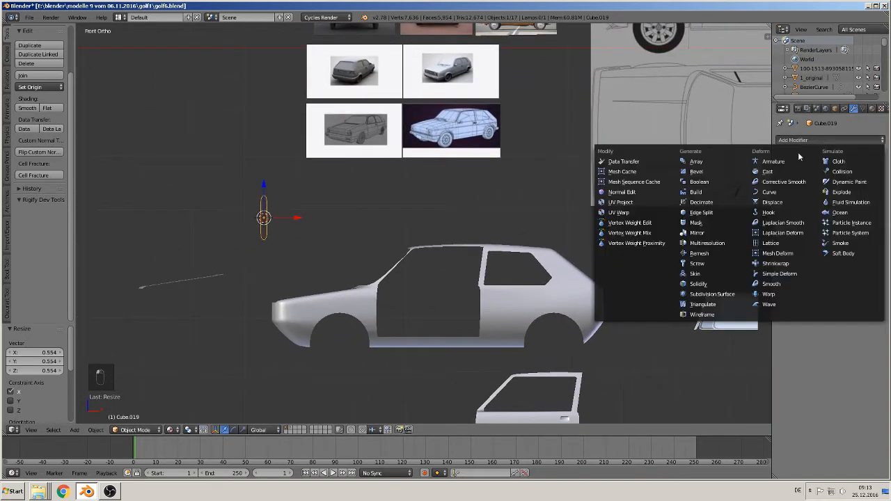
click(719, 166)
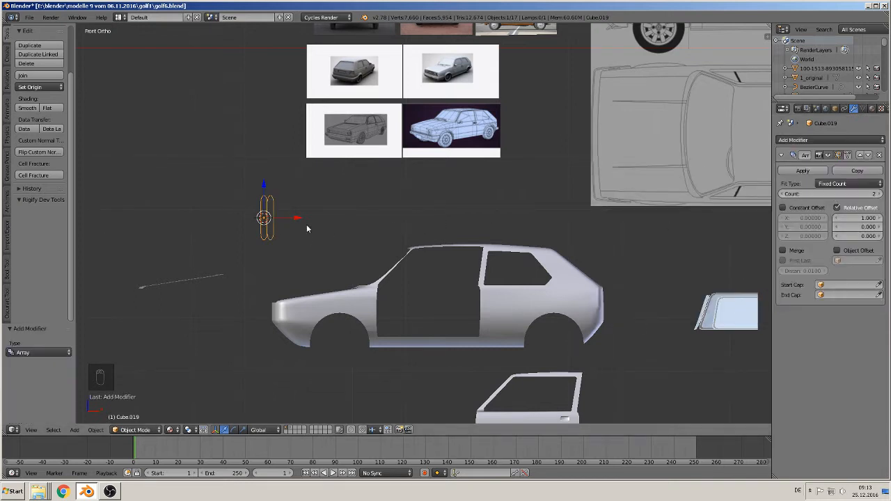
- Examine the row of vent slots below the windshield in the grey Golf's front reference photo
shift+middle_drag(414, 179, 425, 386)
scroll(425, 387, up, 7)
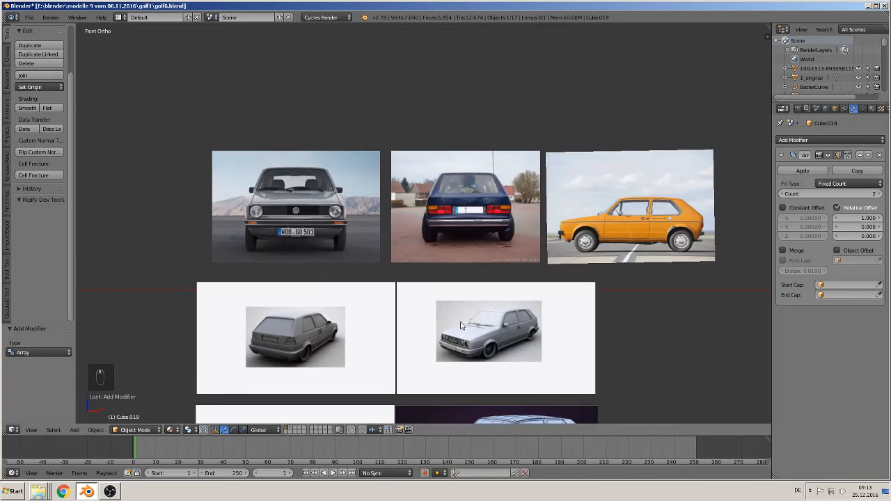
shift+middle_drag(476, 348, 672, 32)
scroll(455, 62, up, 6)
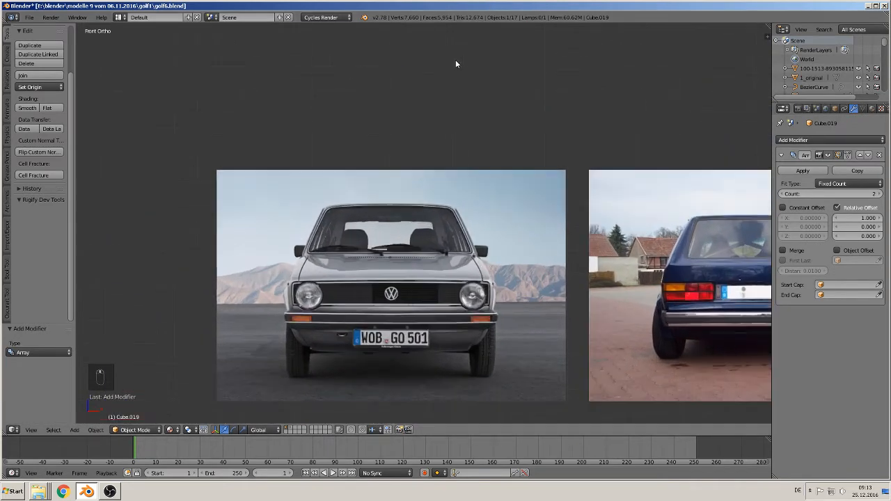
scroll(423, 252, up, 3)
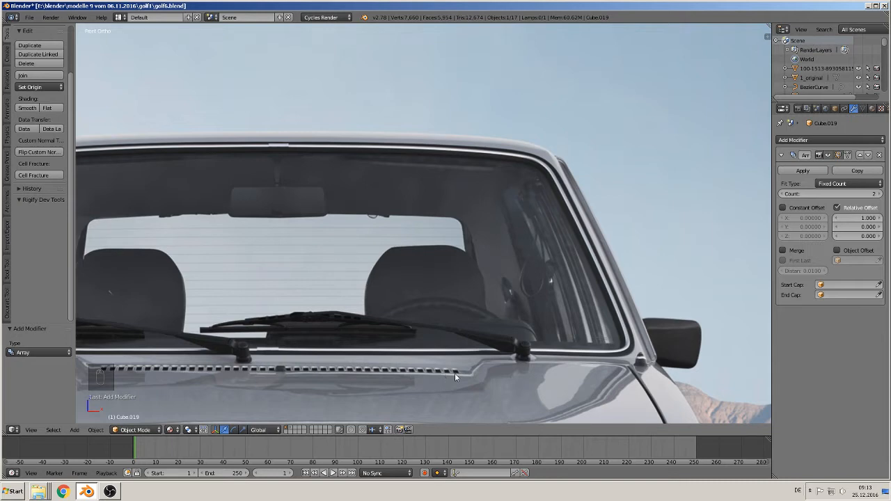
- Set the slot outline's array count to 20 and its relative X offset to 2.4
scroll(543, 377, down, 8)
shift+middle_drag(530, 373, 489, 419)
scroll(488, 418, down, 4)
scroll(488, 418, down, 7)
shift+middle_drag(463, 361, 476, 338)
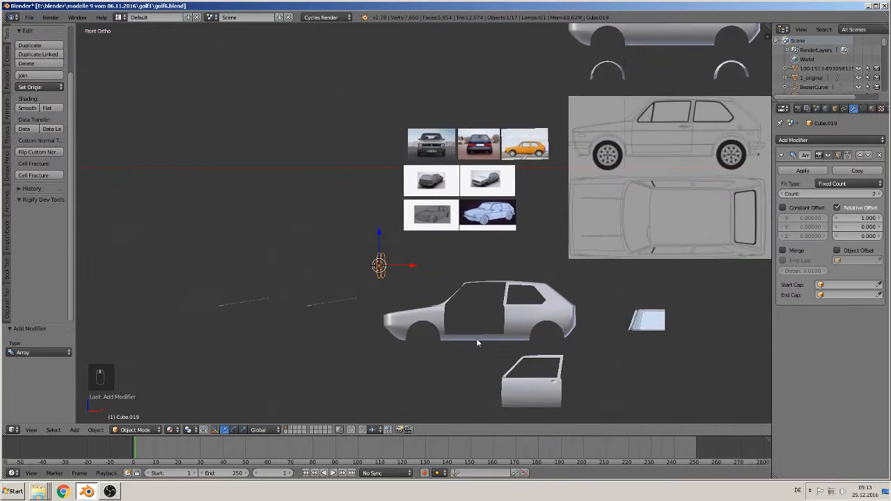
scroll(465, 332, up, 3)
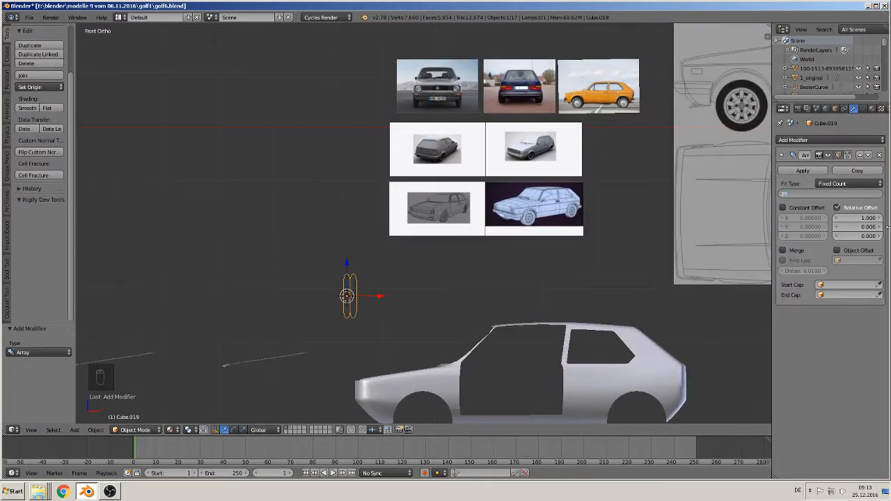
key(Return)
scroll(528, 268, up, 4)
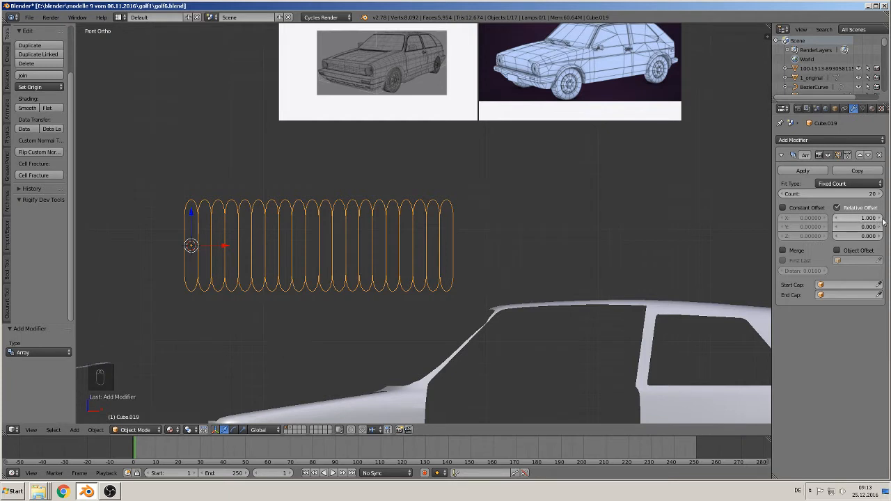
drag(865, 222, 890, 221)
scroll(558, 351, down, 3)
scroll(559, 351, down, 2)
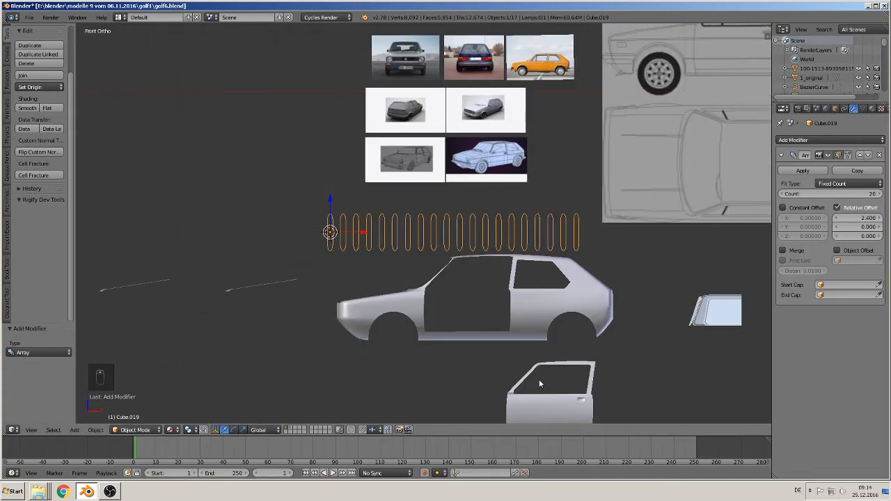
- Duplicate the slot row, shift the copy about -7.173 along X, and apply the copy's Array modifier
scroll(355, 296, down, 2)
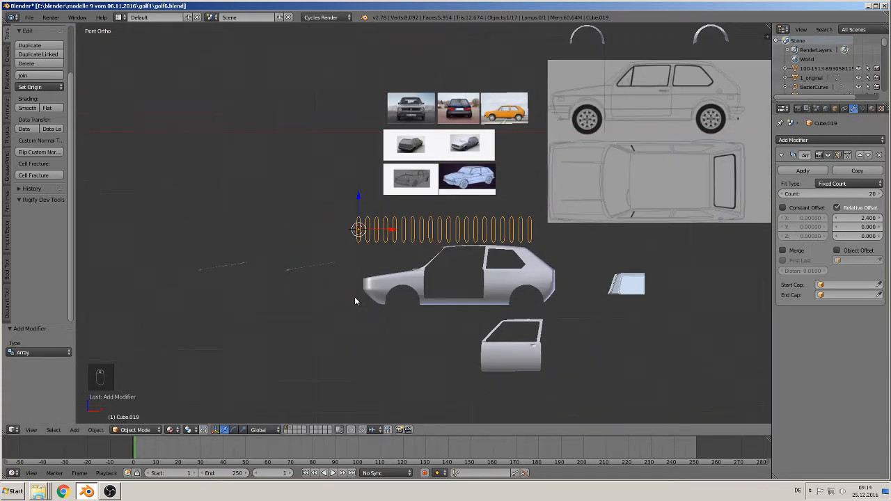
key(shift+d)
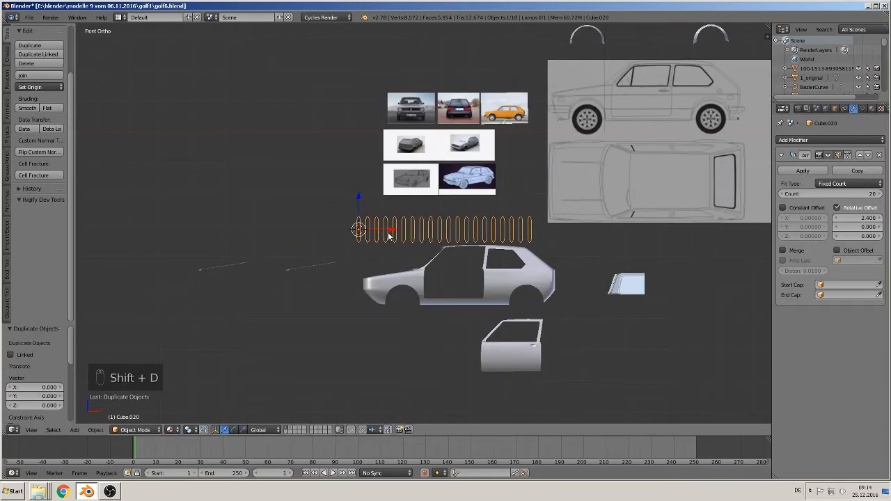
key(x)
click(151, 226)
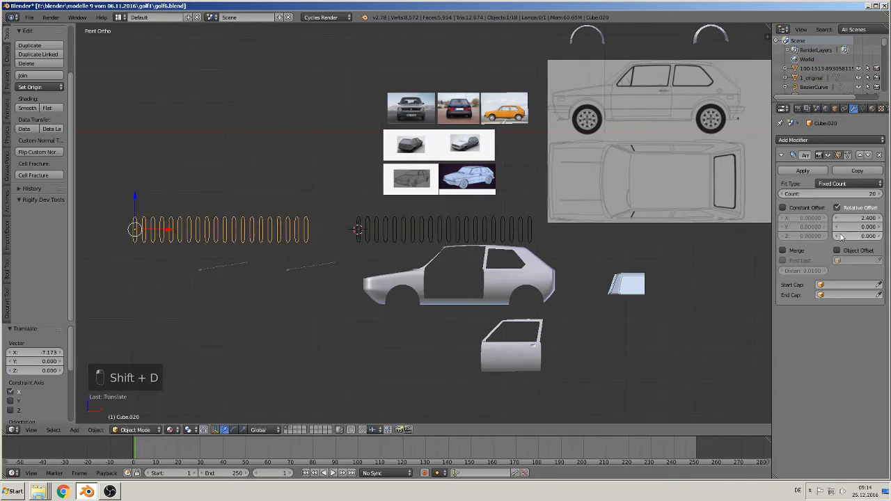
click(803, 171)
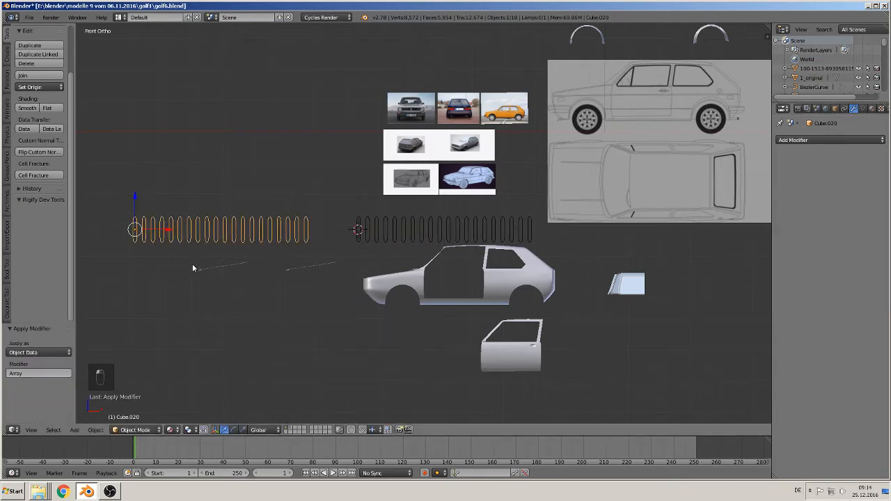
key(Tab)
scroll(187, 257, up, 3)
shift+middle_drag(225, 281, 479, 316)
scroll(494, 255, down, 2)
key(Tab)
- In front view, rotate the copied slot row 90° about X and scale it to about 0.106
key(KP_1)
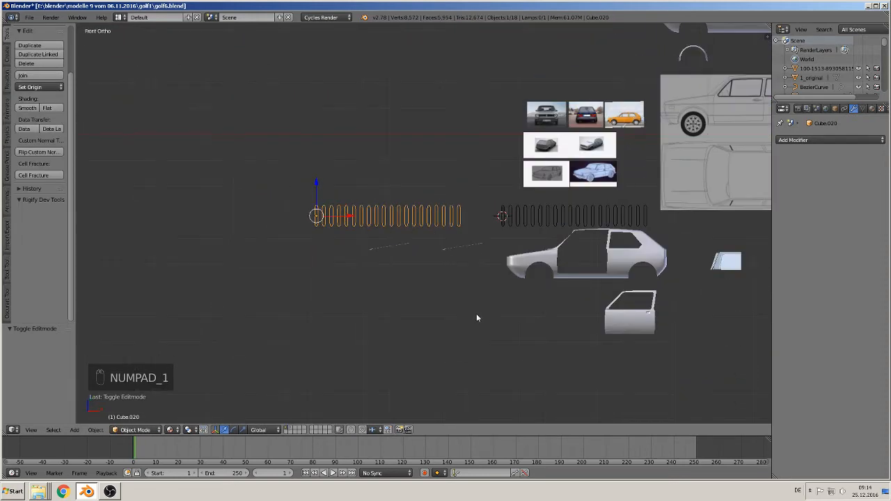
text(rx90)
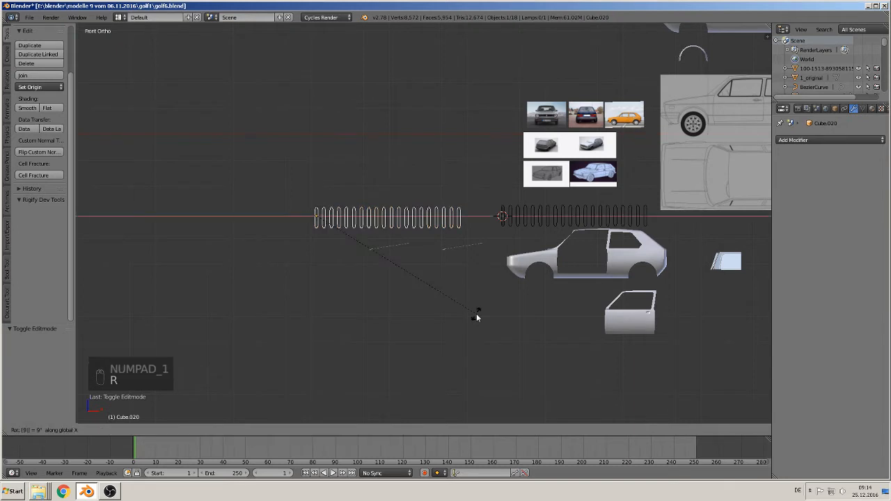
key(Return)
scroll(537, 306, up, 1)
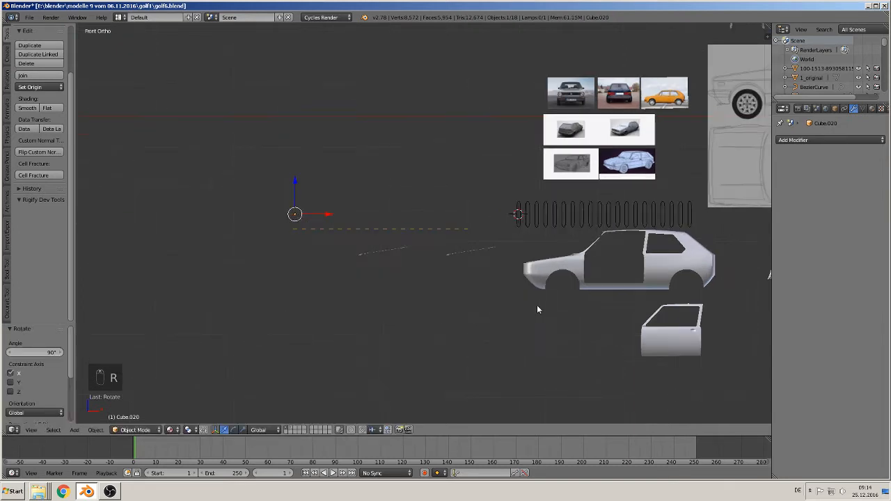
key(s)
click(316, 235)
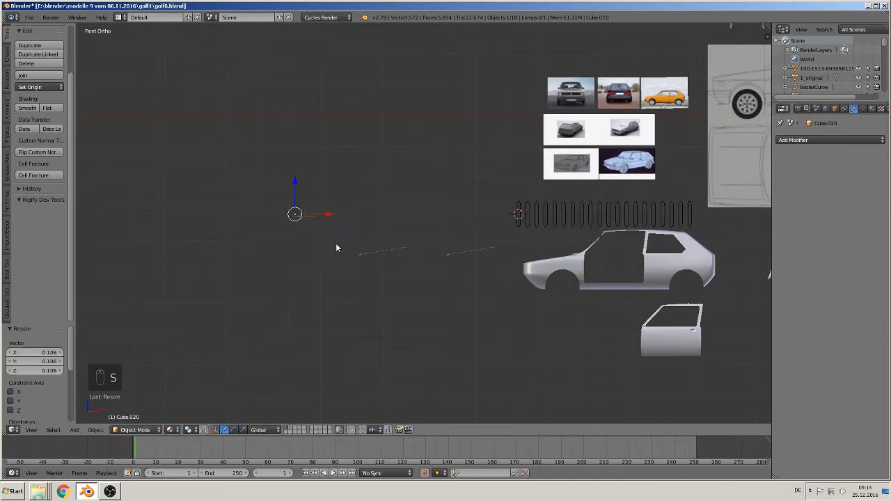
- Move the small slot row over the duplicate hood, lowering it about 0.918 in Z and shifting it about 0.408 along Y
scroll(336, 245, up, 1)
drag(308, 211, 412, 224)
drag(374, 187, 376, 220)
key(KP_7)
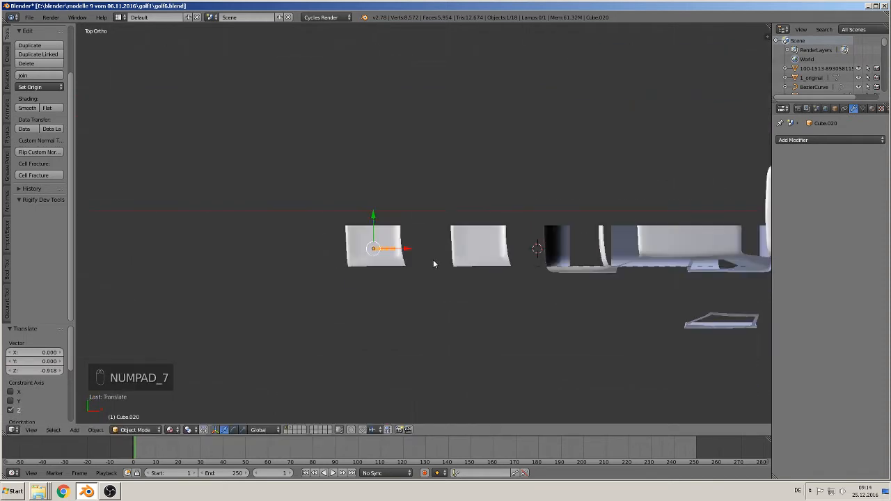
scroll(417, 272, up, 3)
scroll(411, 280, up, 5)
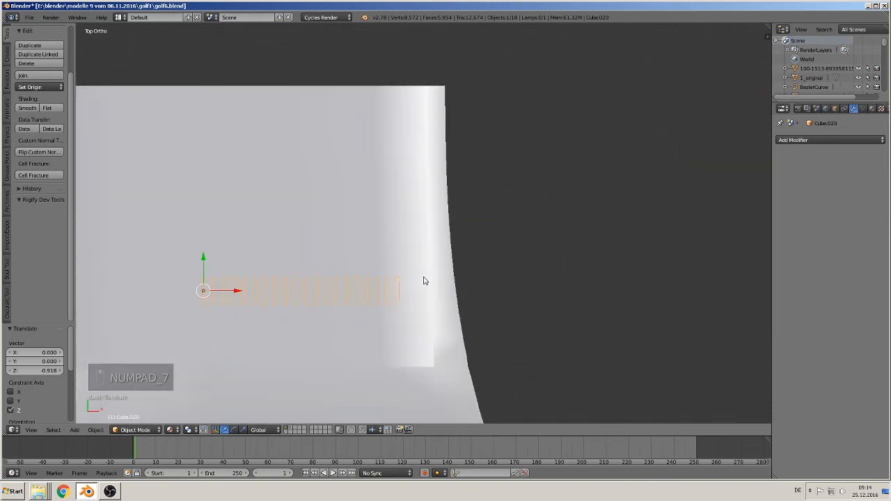
drag(204, 259, 241, 123)
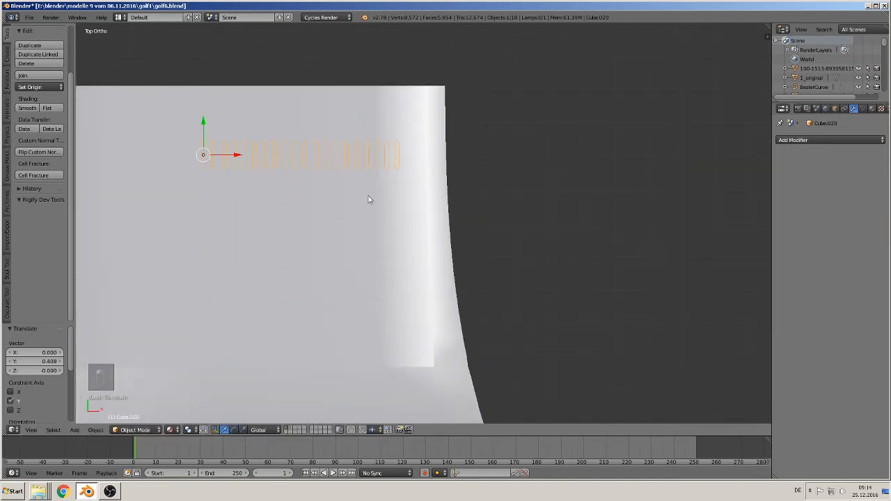
- Rotate the slot row 90° in top view and move it about 0.571 in X and -0.419 in Y, near the windshield edge
scroll(498, 248, down, 2)
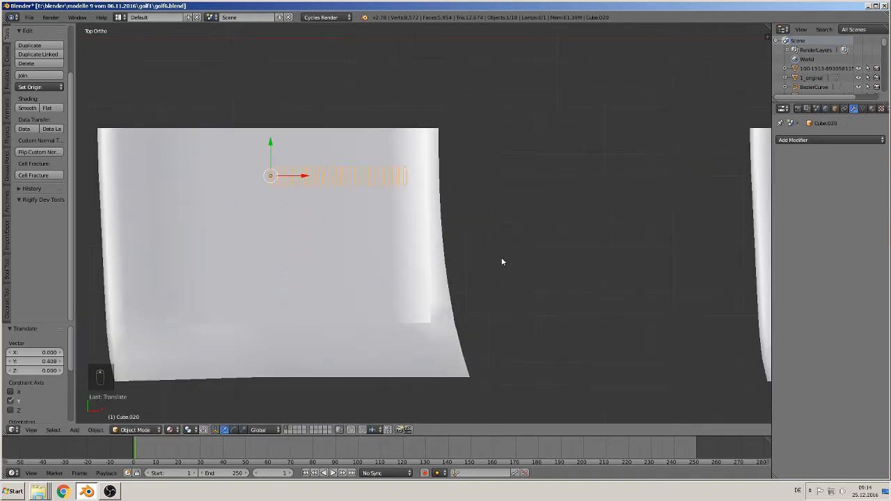
text(r)
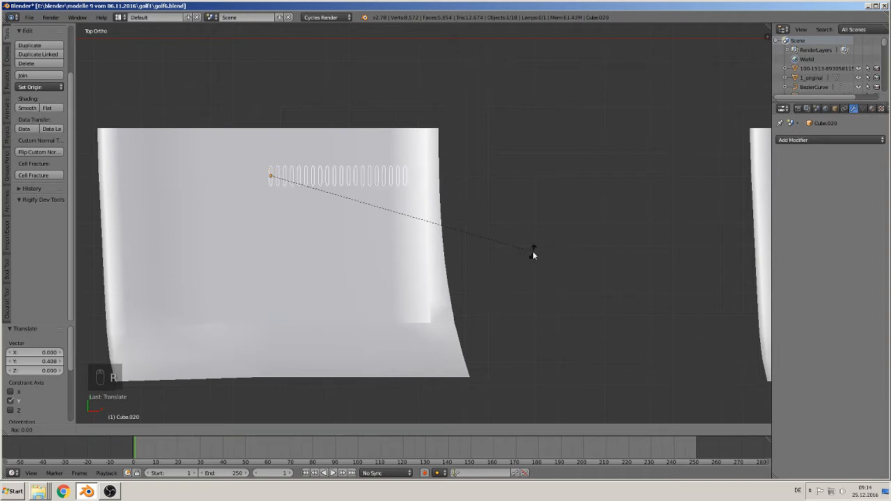
text(90)
key(Return)
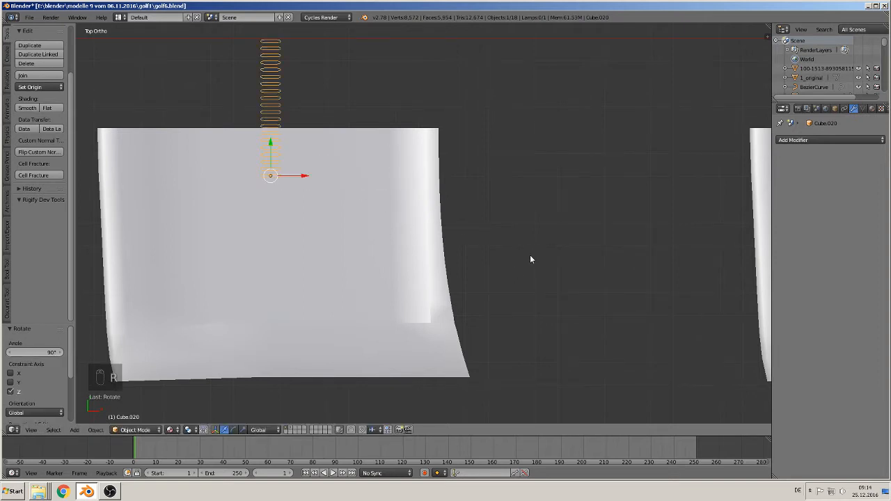
key(g)
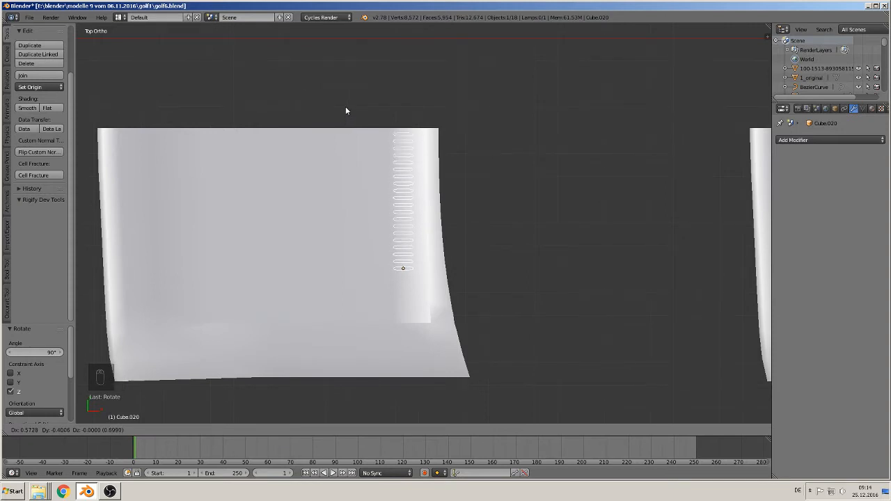
click(344, 114)
- Lower the slot row about 0.116 along Z towards the hood surface
middle_drag(344, 123, 472, 139)
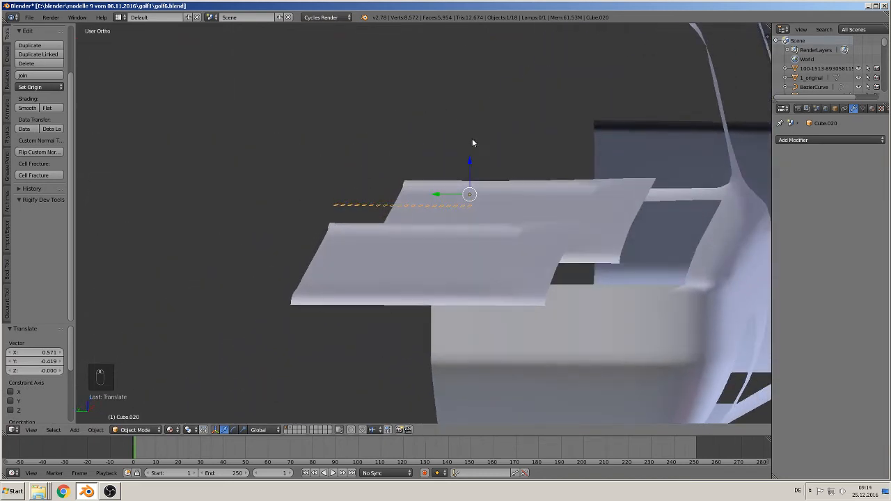
drag(469, 165, 468, 194)
middle_drag(469, 194, 387, 226)
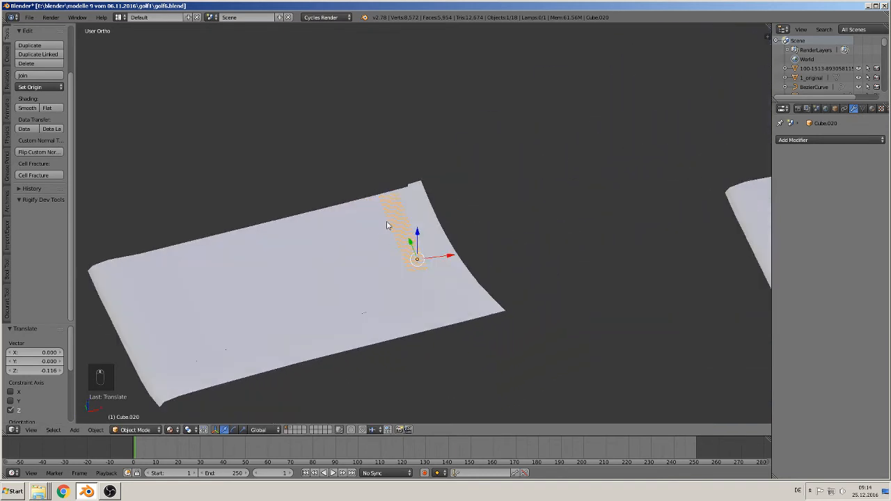
- Cut the slot outlines into the whole duplicate hood mesh from top view with Knife Project
key(KP_7)
scroll(368, 258, up, 1)
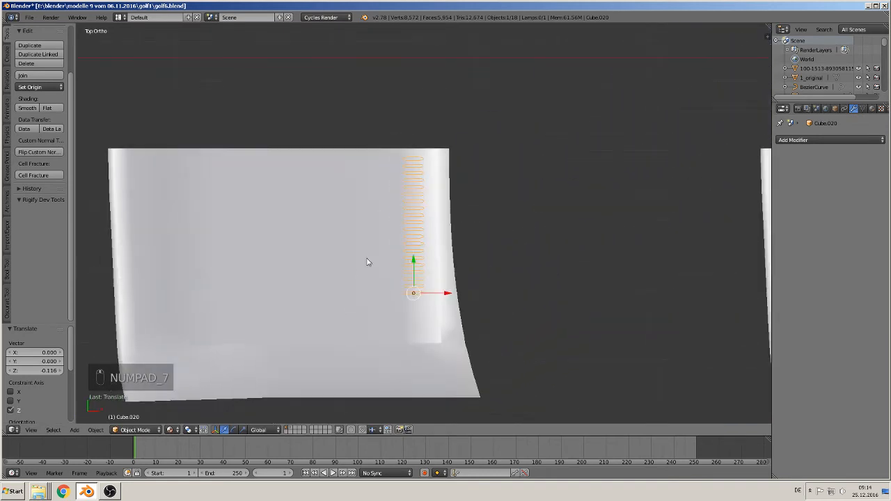
right_click(426, 226)
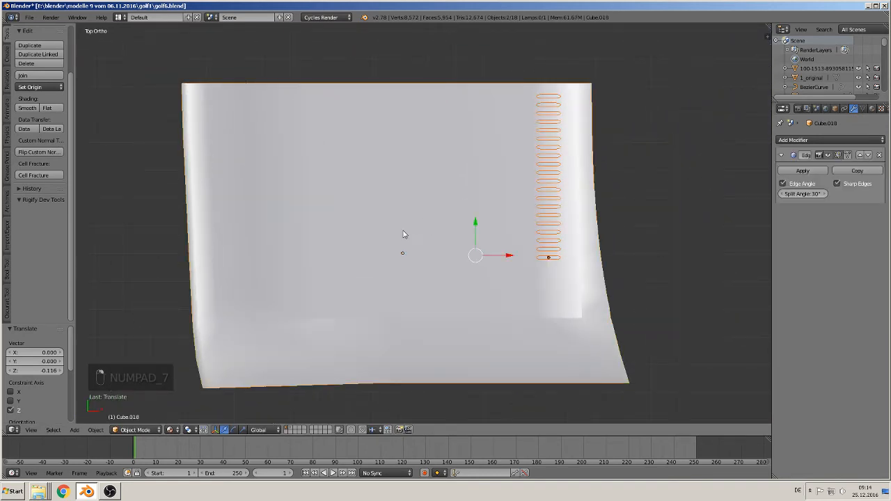
key(Tab)
key(a)
key(a)
key(a)
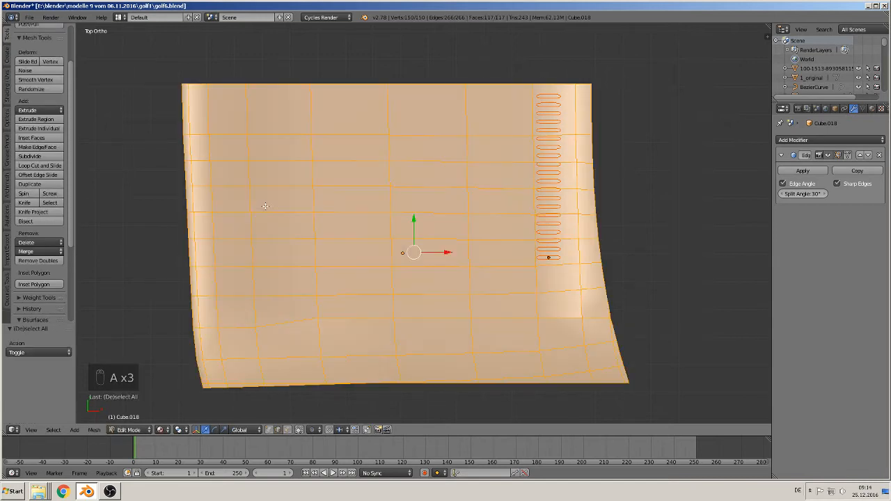
click(35, 212)
middle_drag(498, 245, 543, 239)
- Leave mesh editing, lower the hood and slot row about 0.331 in Z, and move the slot row away from the hood
key(Tab)
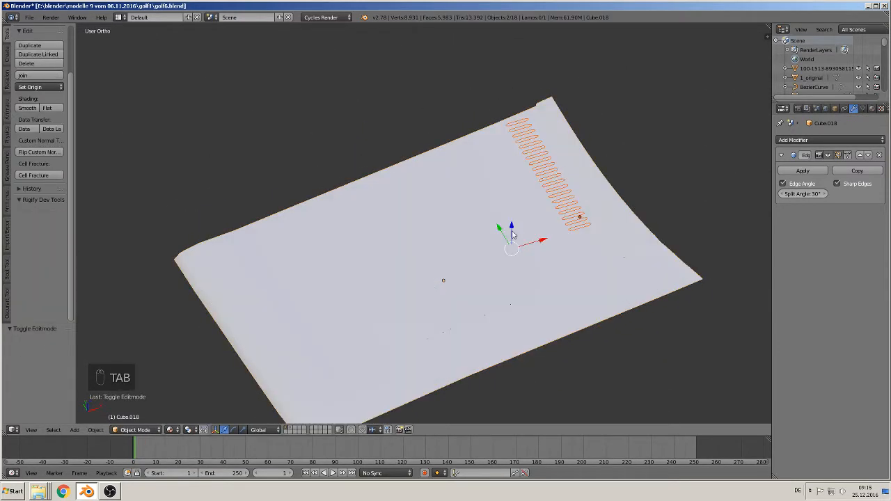
drag(514, 226, 526, 291)
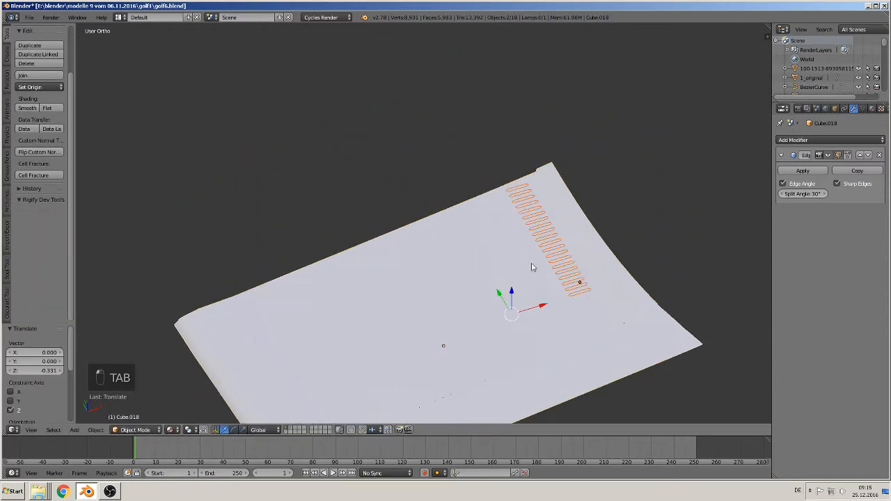
right_click(556, 245)
drag(579, 261, 764, 101)
- Delete only the faces inside the projected slots on the duplicate hood, using face selection mode
right_click(514, 307)
key(Tab)
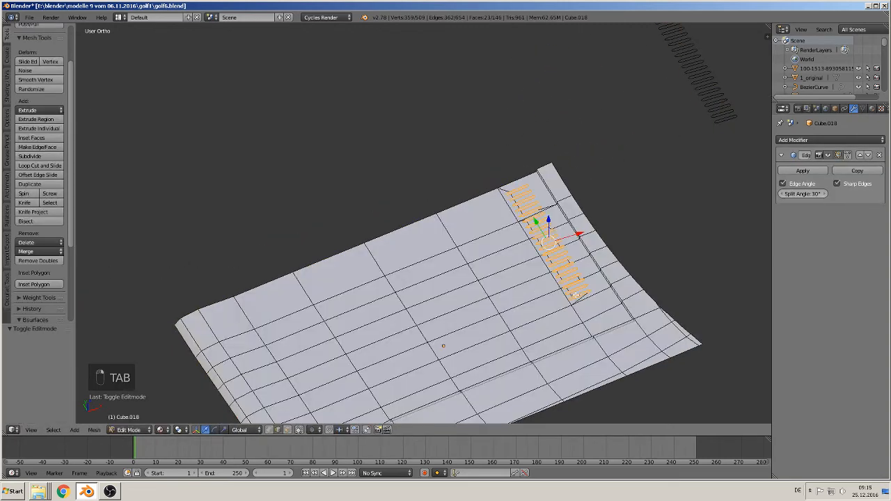
shift+middle_drag(588, 316, 408, 349)
scroll(406, 294, up, 3)
key(KP_7)
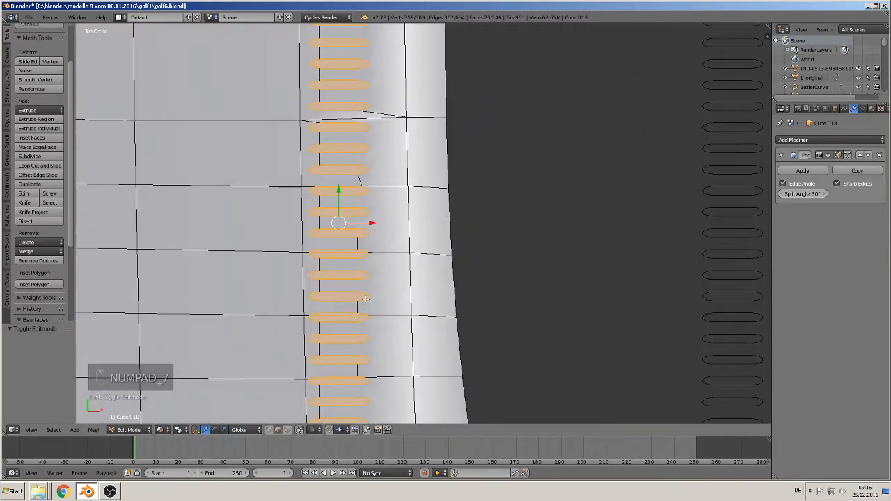
shift+middle_drag(319, 122, 404, 281)
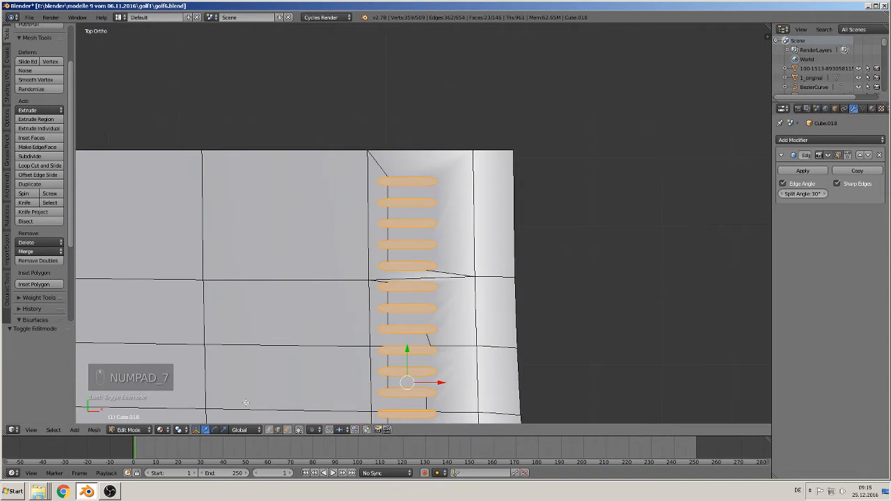
click(287, 429)
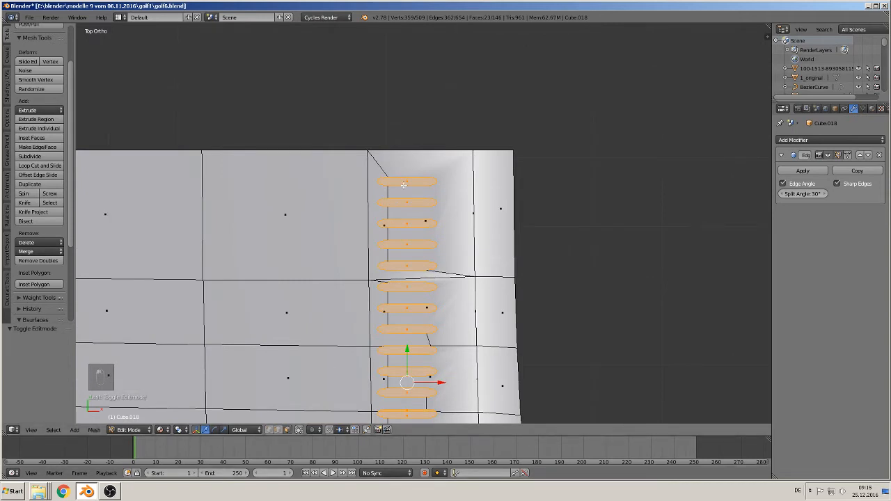
key(x)
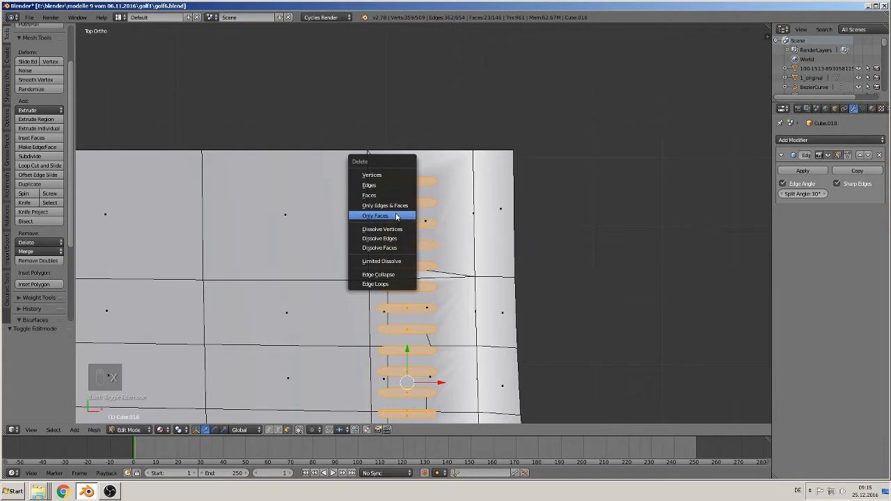
click(396, 215)
- Leave mesh editing and examine the cut vent openings in the duplicate hood from several angles
scroll(396, 215, down, 2)
shift+middle_drag(451, 297, 462, 157)
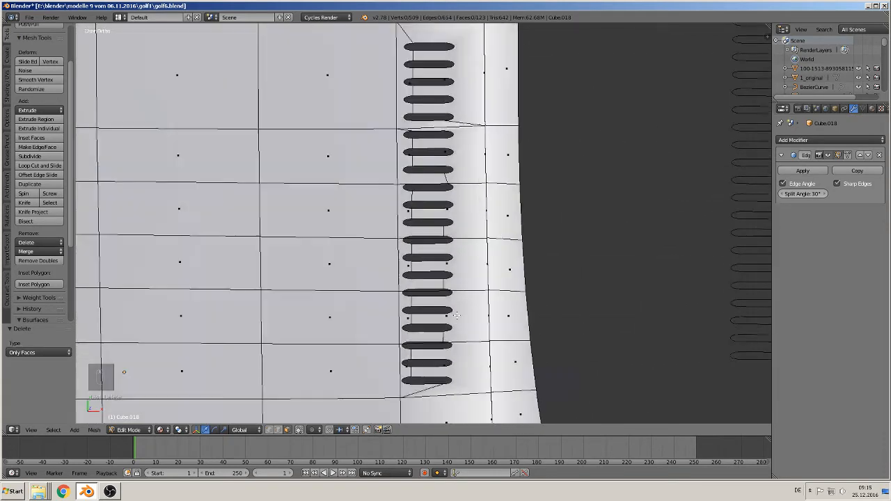
middle_drag(425, 368, 509, 283)
key(Tab)
scroll(487, 296, down, 5)
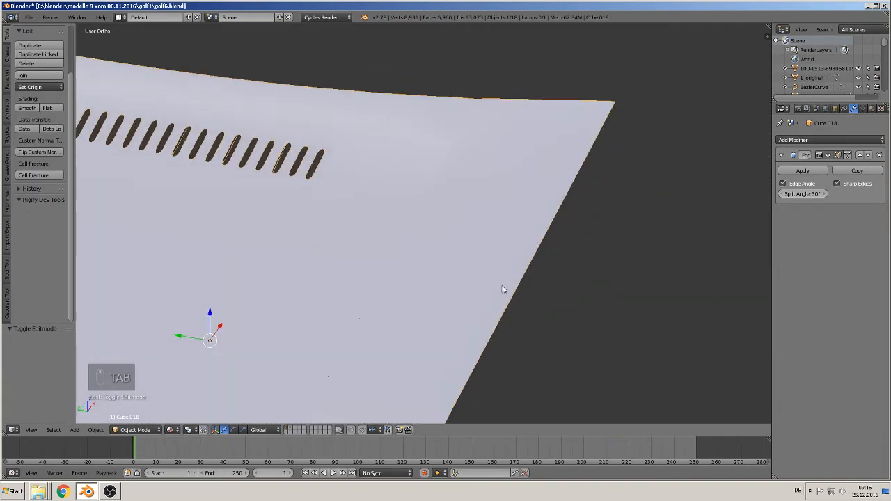
middle_drag(442, 308, 392, 318)
scroll(427, 254, up, 4)
middle_drag(427, 255, 423, 215)
scroll(424, 255, down, 2)
scroll(424, 255, down, 3)
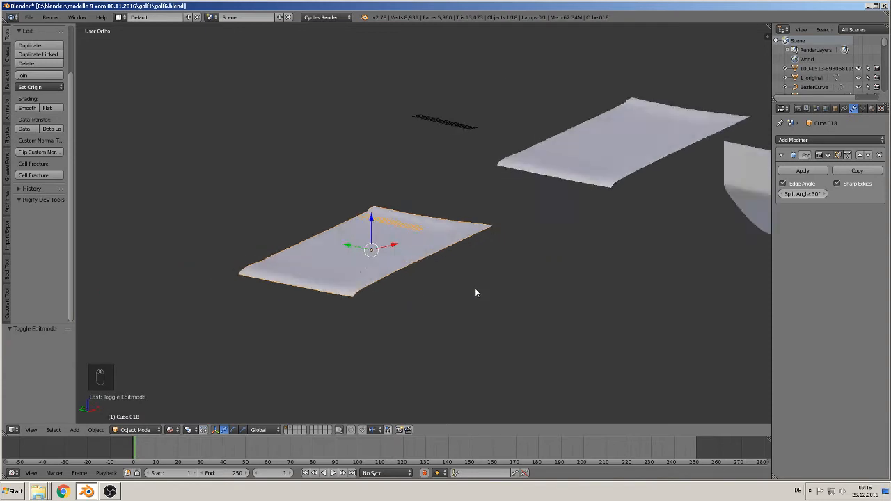
- Move the slot row near the hoods, the original slot array and the uncut hood to the second layer
middle_drag(475, 292, 441, 232)
right_click(459, 193)
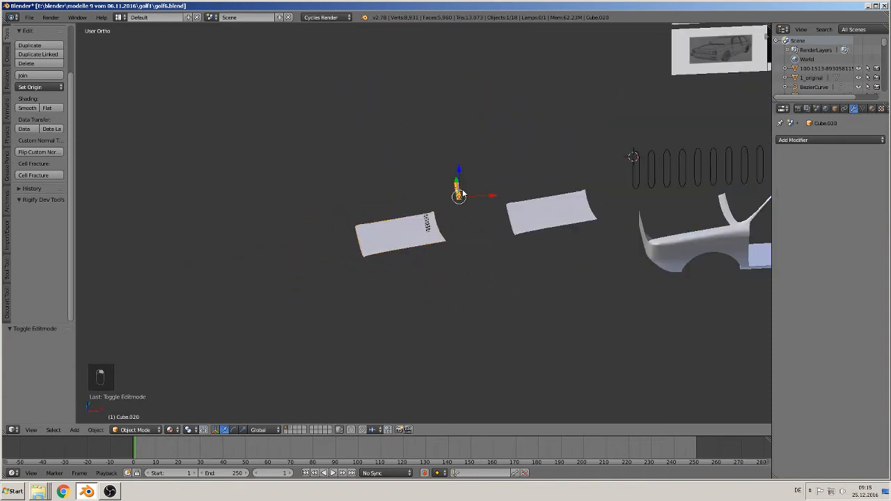
shift+right_click(636, 182)
key(m)
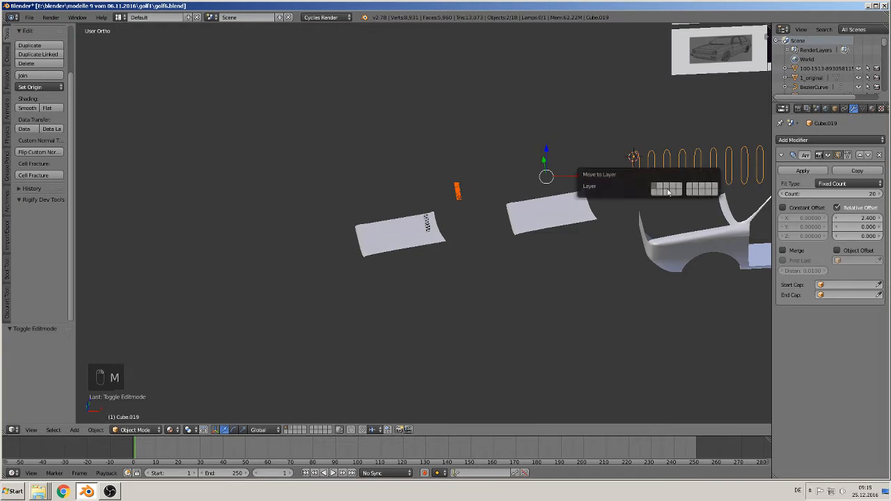
click(661, 188)
right_click(533, 223)
key(m)
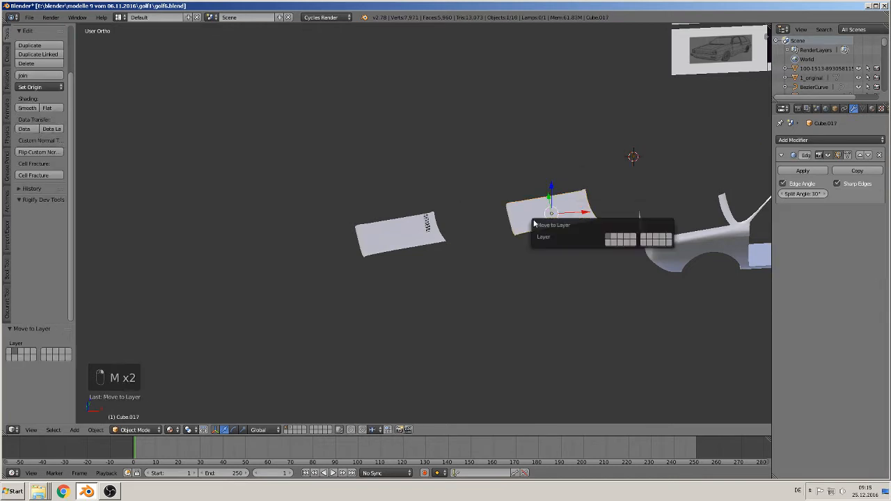
click(616, 240)
- Move the vented hood 5.12 along X and 0.497 along Z to sit above the car's engine bay, and save the file
right_click(402, 235)
key(g)
key(x)
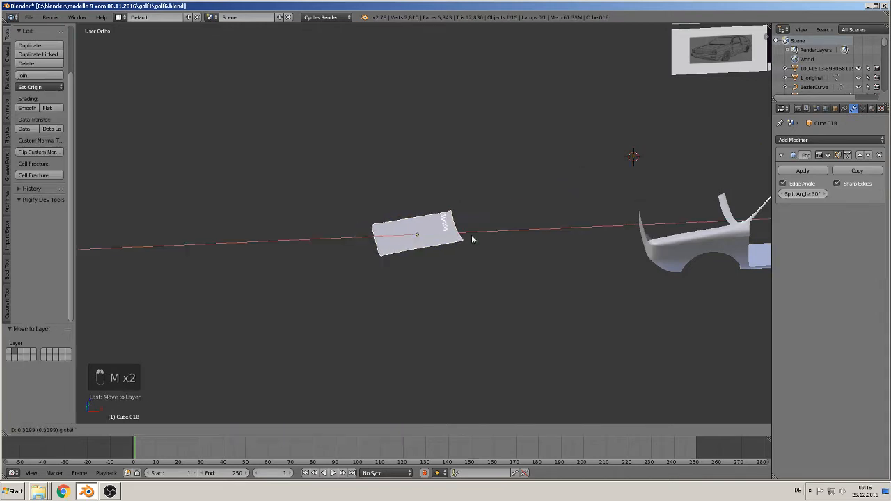
click(710, 237)
key(g)
key(z)
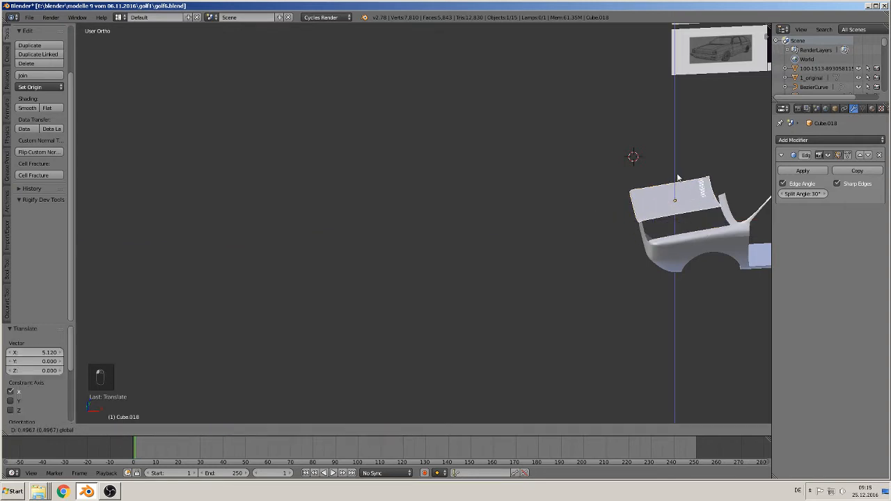
click(685, 255)
shift+middle_drag(684, 255, 362, 252)
scroll(366, 265, up, 4)
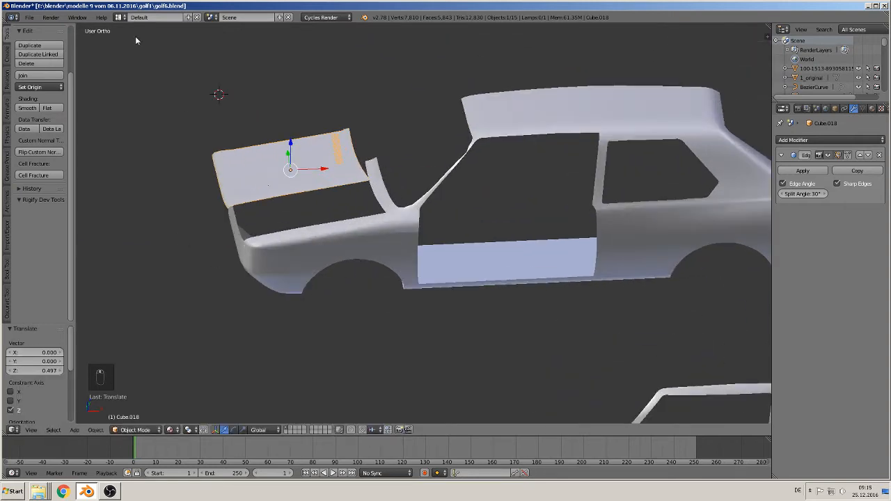
click(29, 17)
click(54, 90)
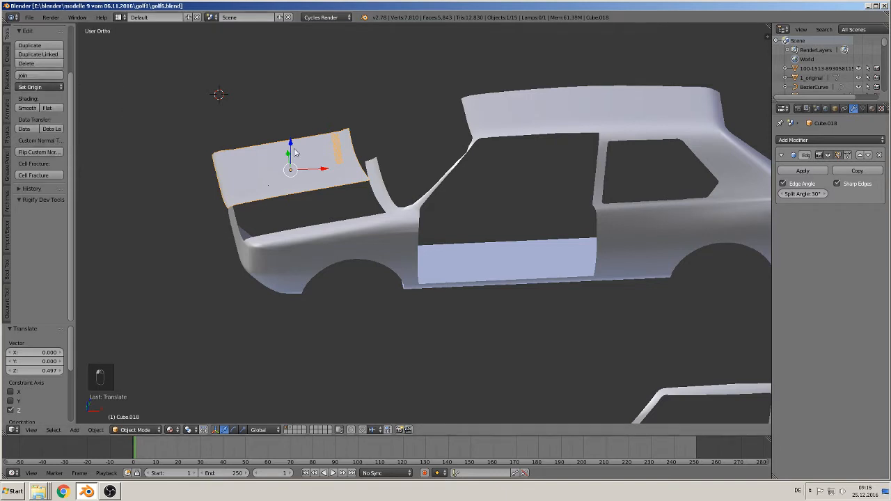
- Examine the door's handle recess from the front and the door handle photo 92_11717_1024x768 in the image viewer, and return to Blender
key(KP_1)
scroll(459, 227, down, 3)
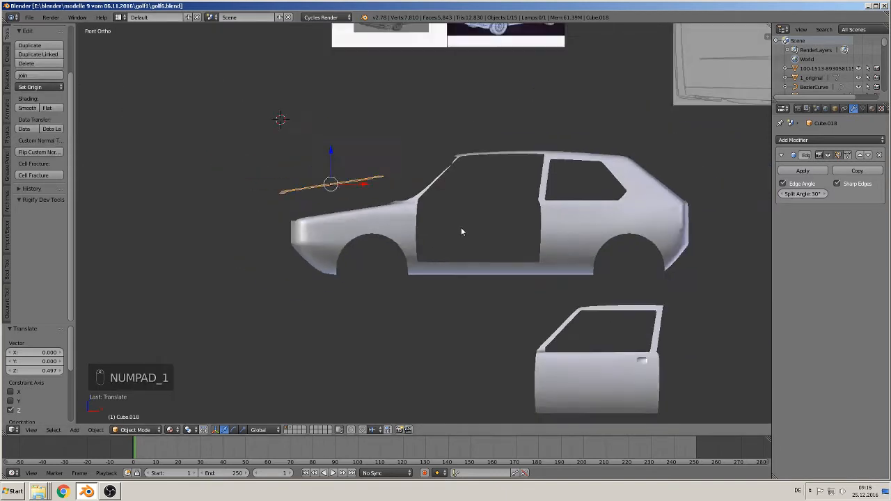
shift+middle_drag(531, 234, 293, 203)
scroll(341, 229, up, 10)
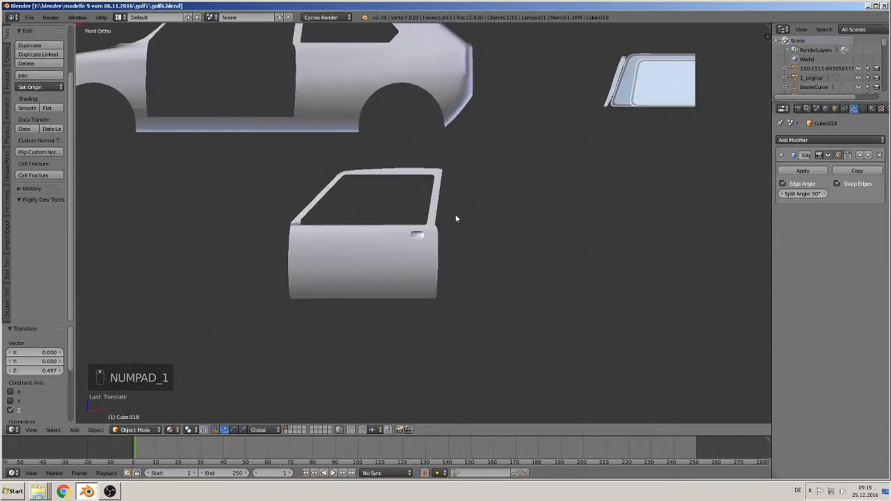
scroll(465, 240, up, 2)
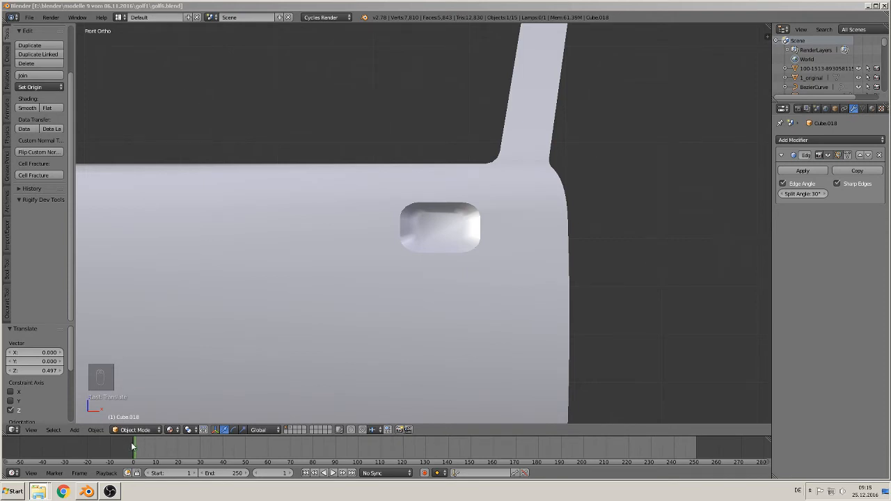
key(alt+Tab)
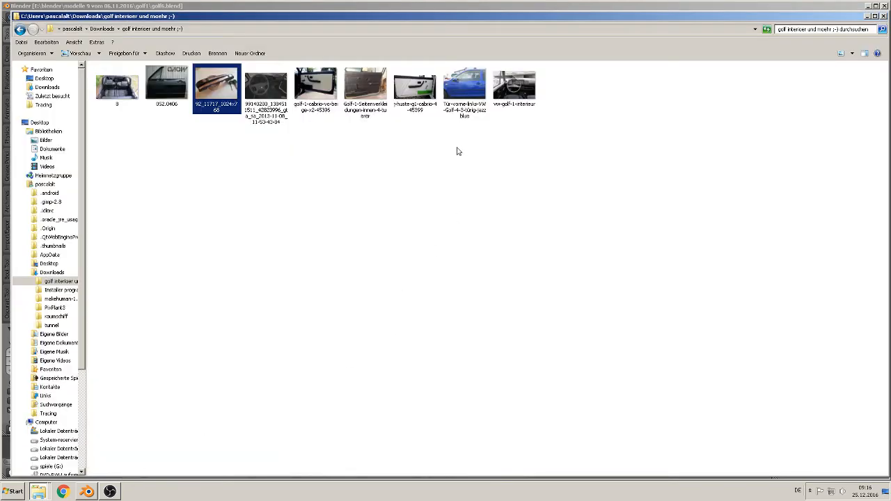
double_click(218, 87)
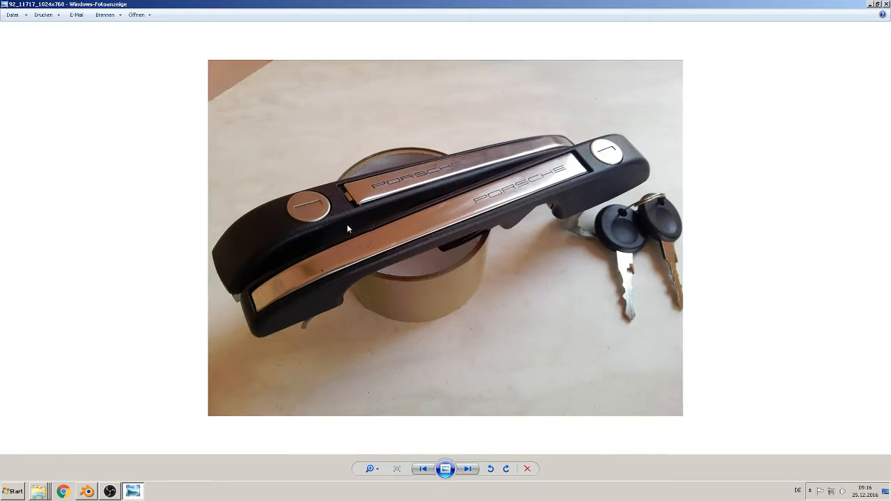
scroll(347, 224, up, 1)
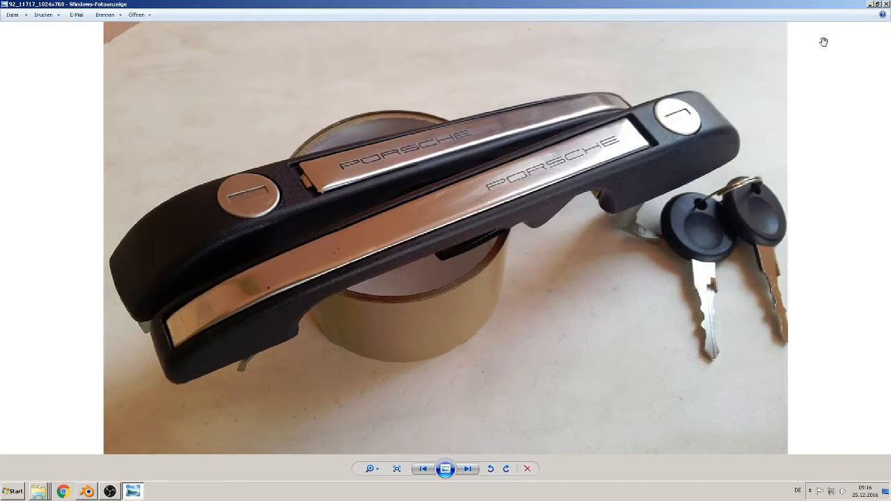
click(886, 4)
click(87, 491)
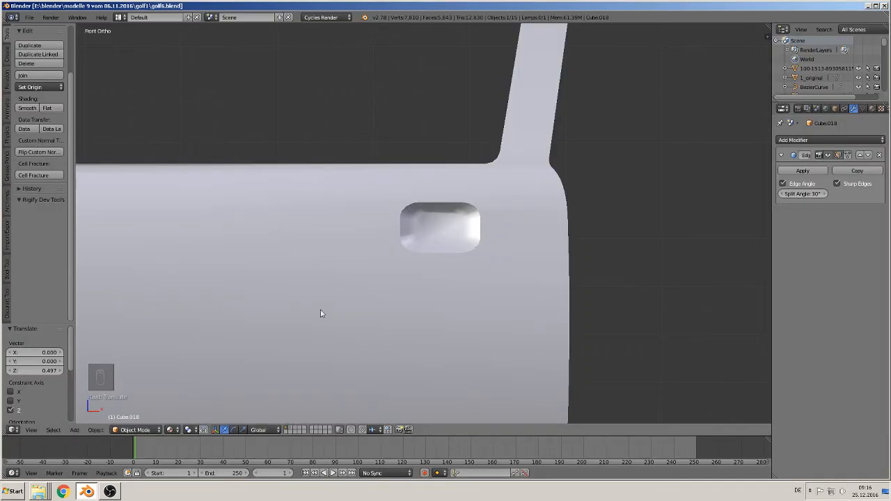
- Add a cube on the door just in front of the handle recess and scale it down to 0.013
click(366, 227)
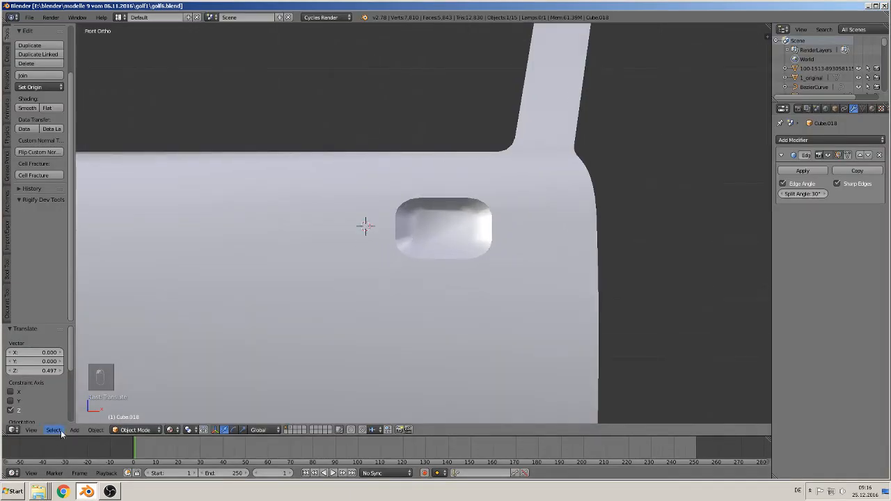
click(74, 429)
mouse_move(85, 420)
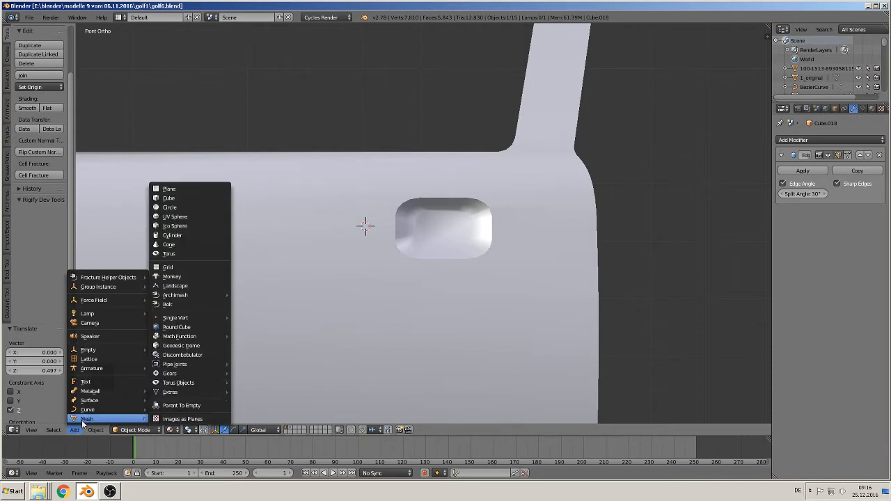
click(195, 198)
key(s)
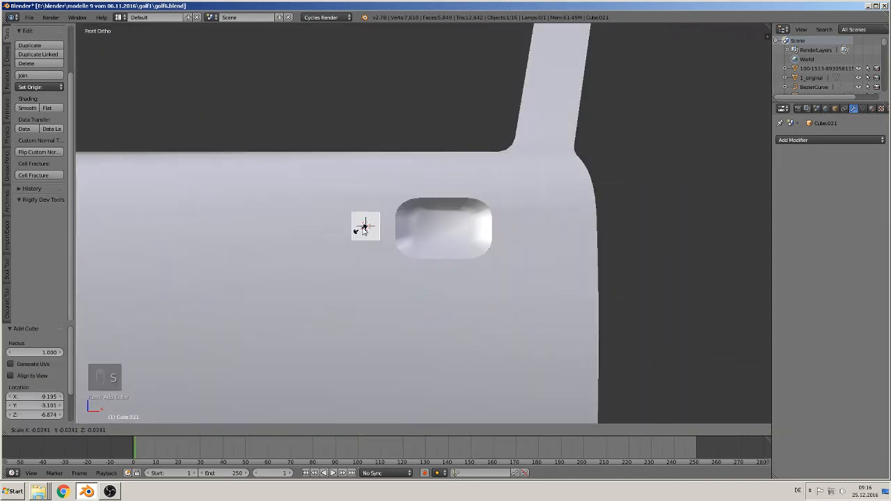
click(365, 227)
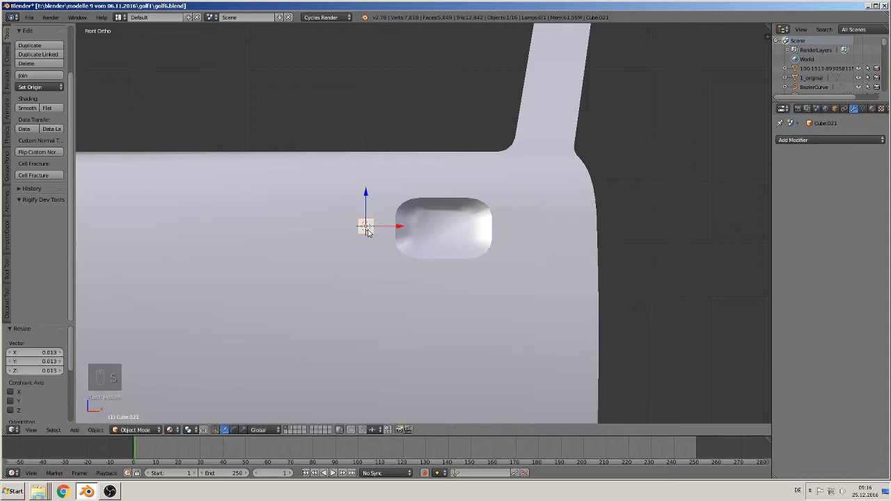
- Shift the small cube slightly along X and -0.026 along Y, and stretch it along Y to roughly twice its depth
drag(397, 225, 404, 227)
middle_drag(403, 227, 369, 294)
drag(403, 219, 392, 226)
key(s)
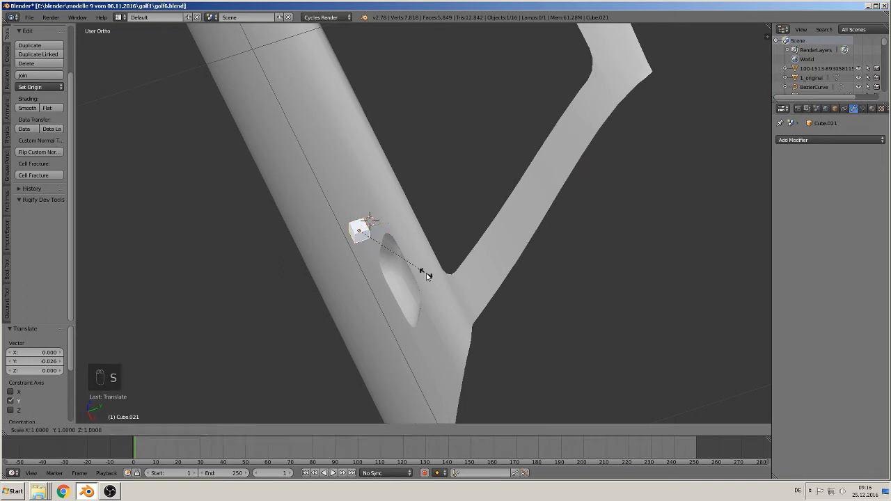
right_click(425, 273)
key(s)
key(y)
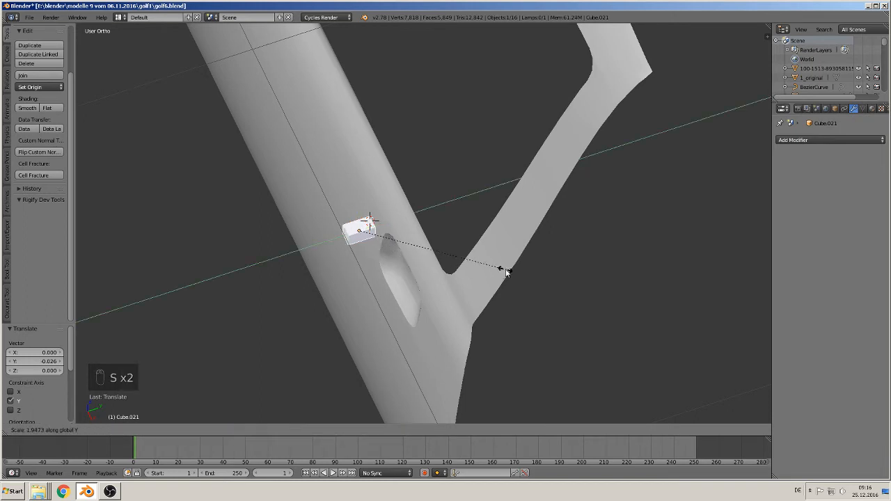
click(532, 267)
- Enter mesh editing on the block and add one loop cut across its depth, slid towards its outer end
middle_drag(532, 267, 389, 309)
key(Tab)
key(KP_7)
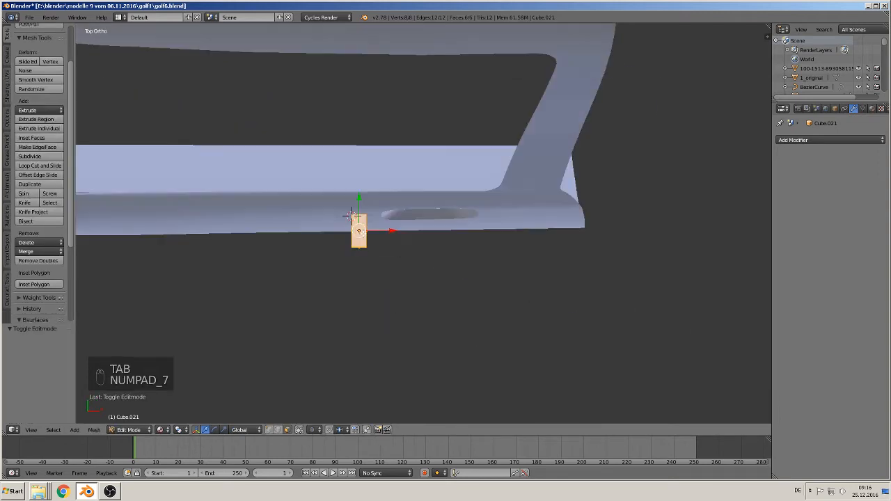
scroll(362, 264, up, 4)
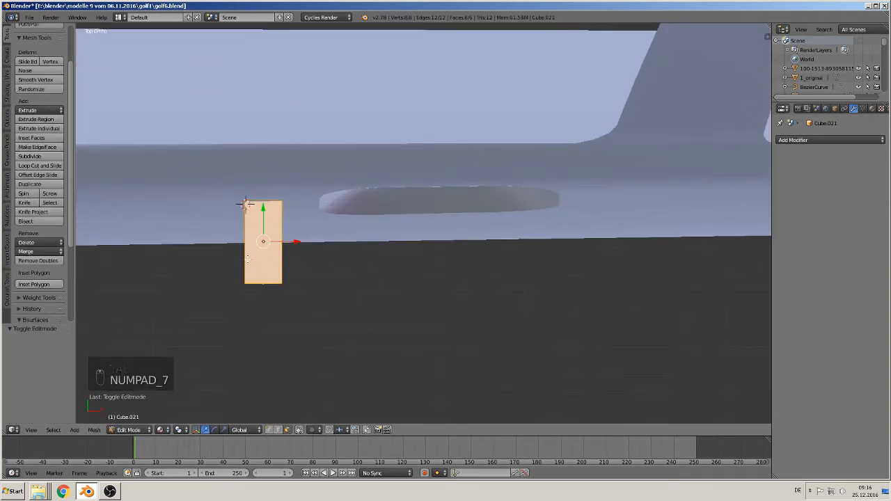
key(ctrl+r)
click(249, 258)
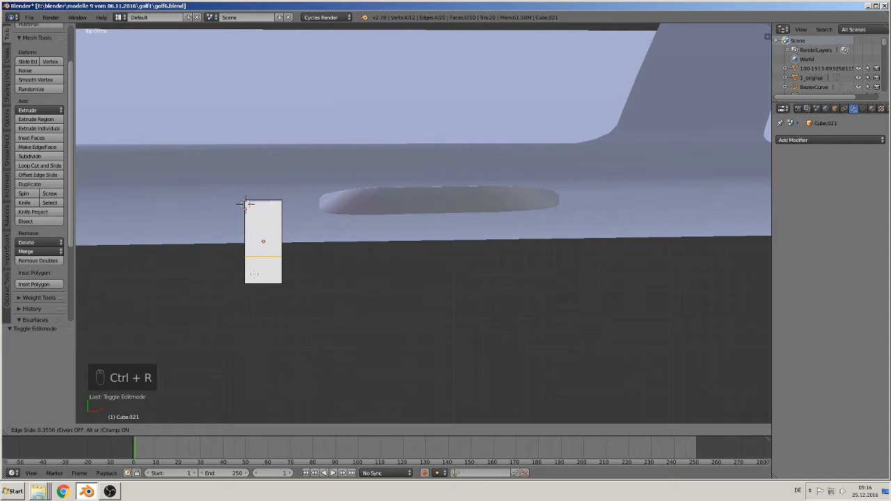
click(246, 203)
- Extrude the outer side face of the block 0.237 along X across the handle recess to form the grip bar
middle_drag(245, 203, 232, 237)
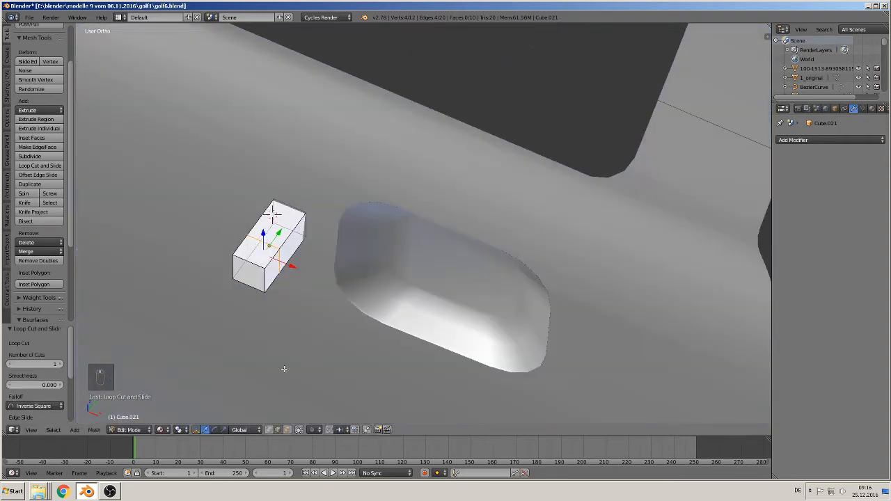
key(a)
right_click(277, 270)
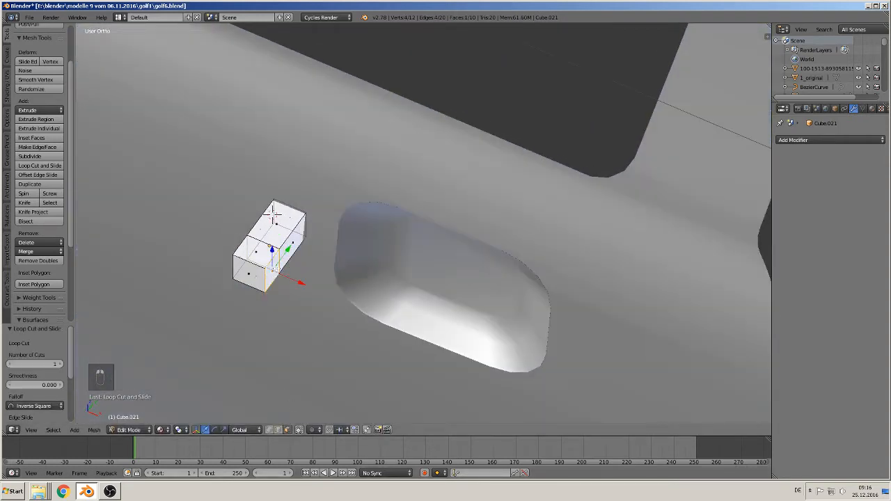
scroll(314, 315, down, 3)
key(e)
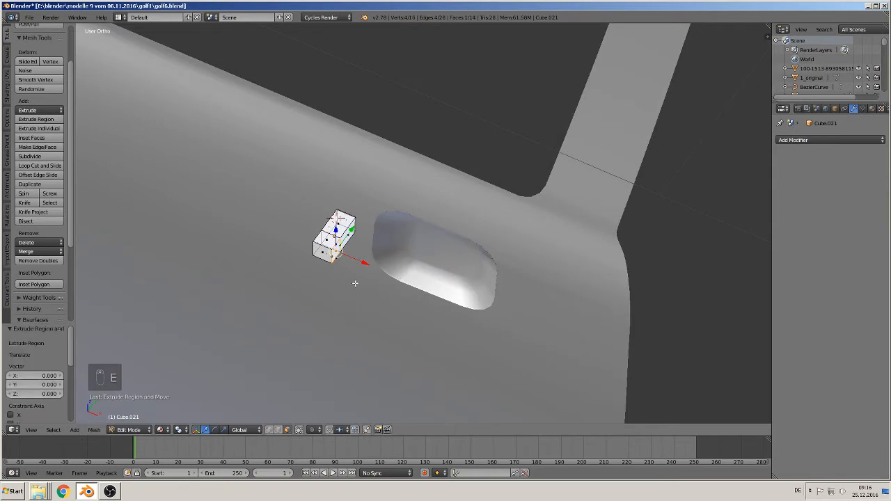
click(533, 329)
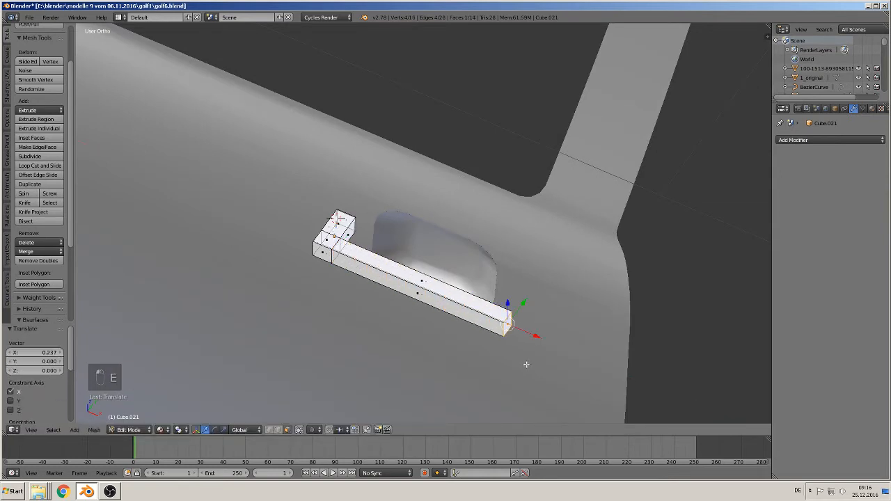
- Add one loop cut across the grip bar, slid close to its far end
middle_drag(527, 362, 500, 387)
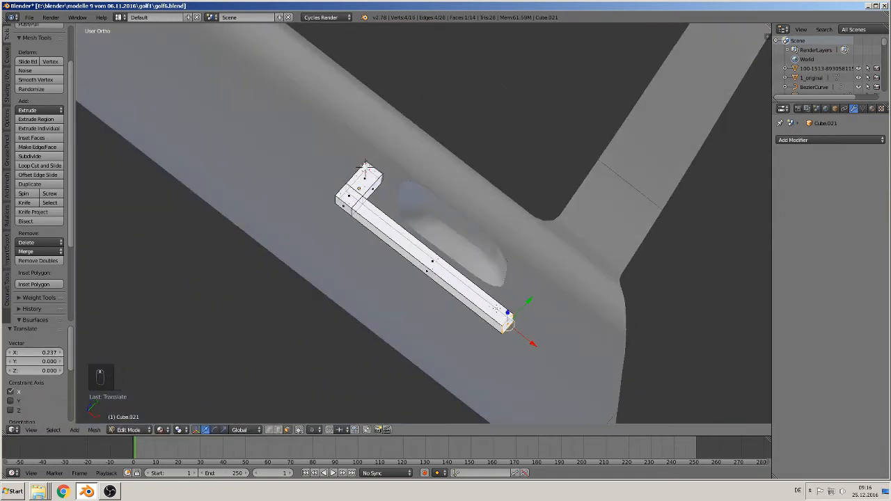
key(ctrl+r)
click(519, 324)
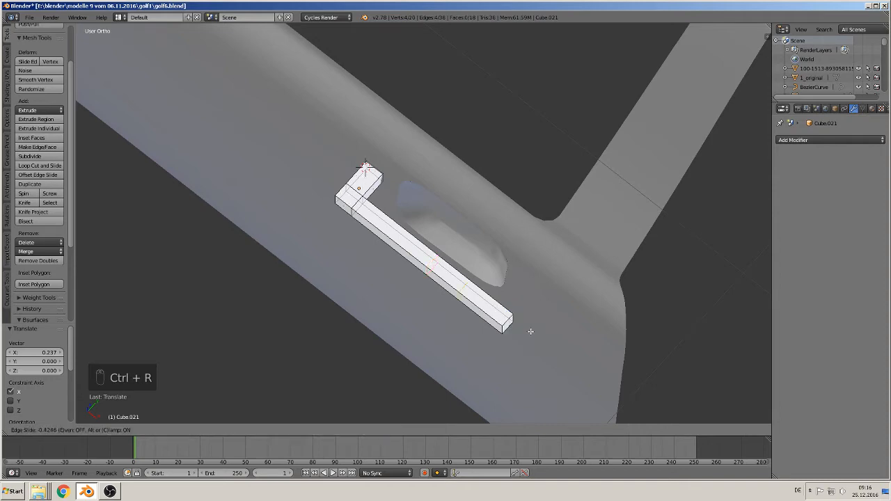
click(564, 355)
- Extrude the door-facing face at the grip bar's far end 0.052 along Y into the door as a second mount
middle_drag(533, 346, 454, 335)
click(285, 430)
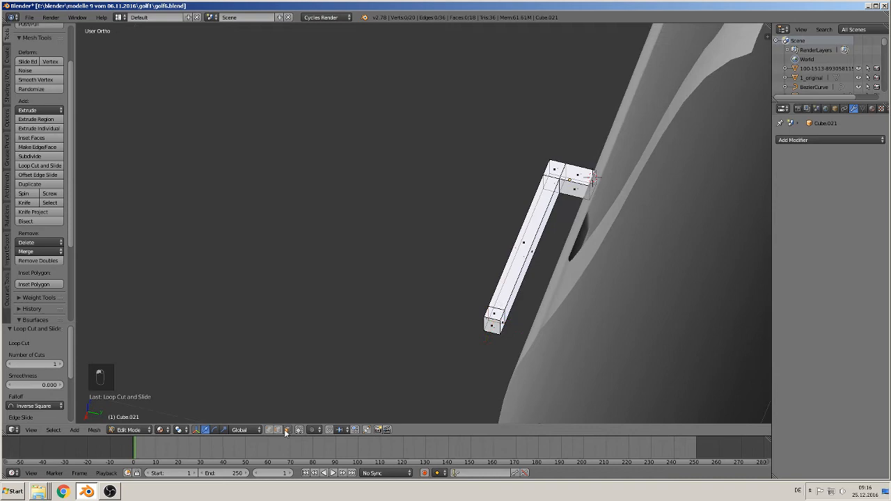
right_click(506, 329)
key(e)
right_click(500, 350)
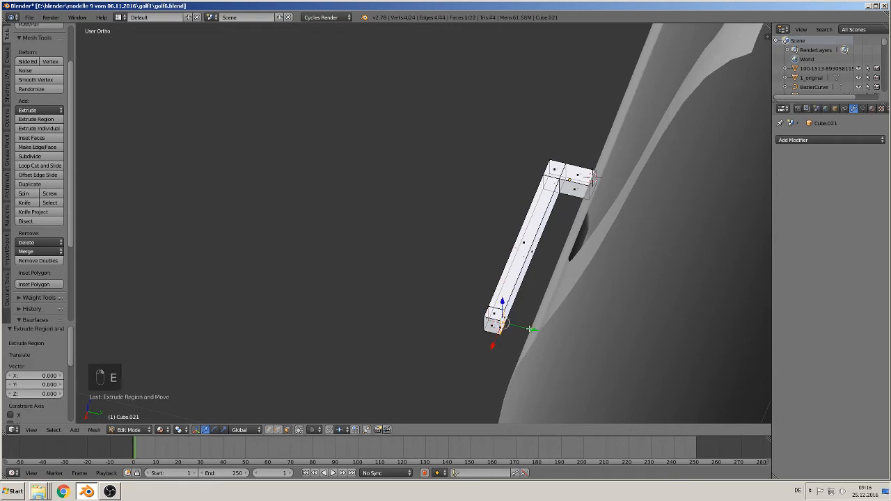
drag(530, 329, 569, 341)
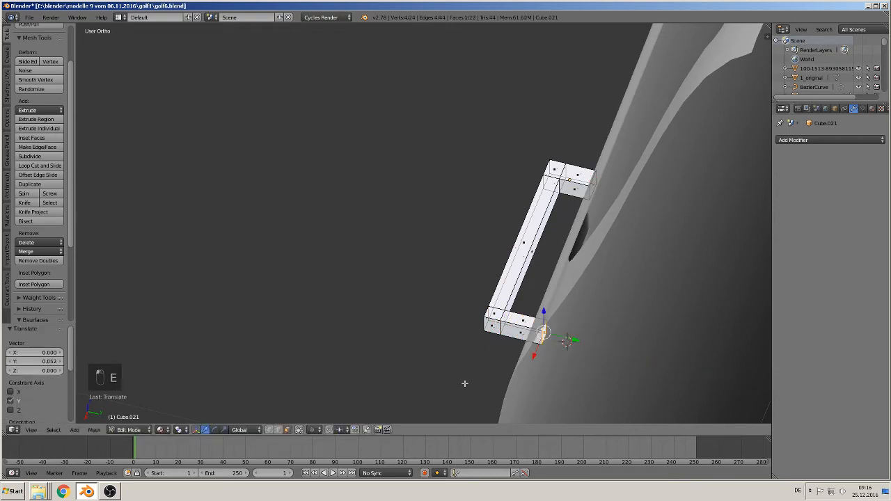
- Add one centred loop cut running lengthwise around the middle of the door handle
middle_drag(464, 382, 559, 306)
scroll(552, 325, up, 2)
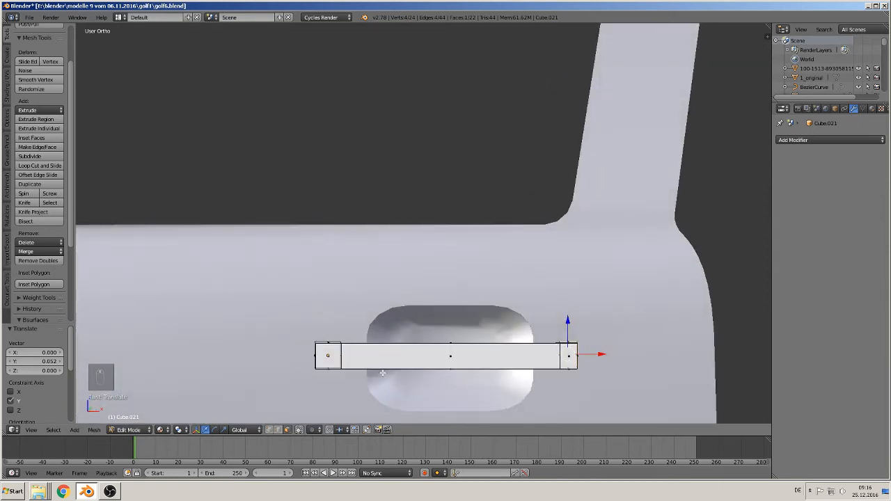
key(ctrl+r)
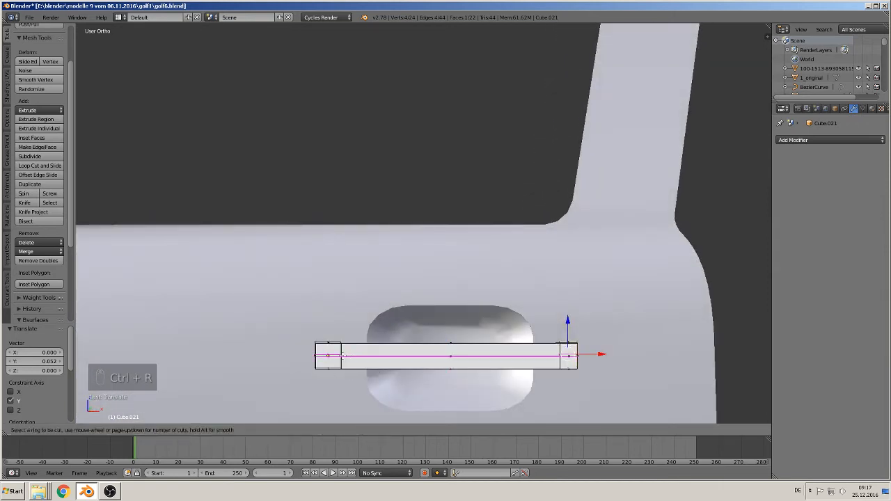
click(342, 356)
right_click(342, 356)
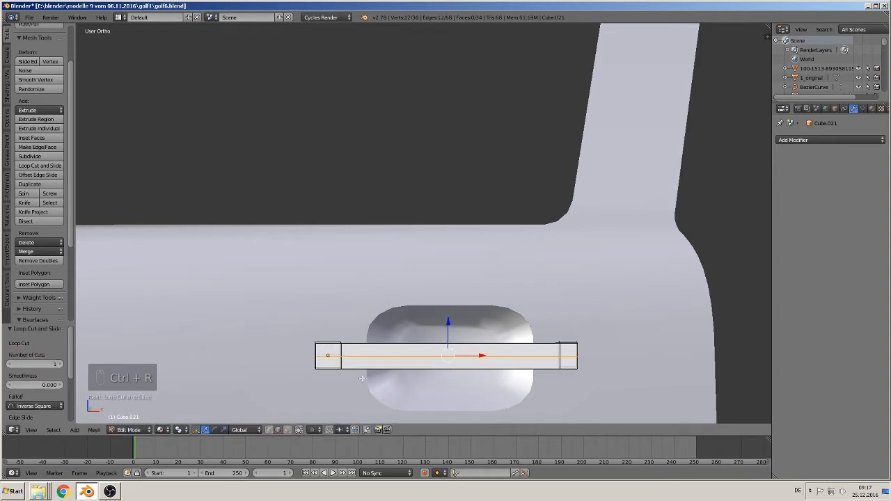
- Delete the vertices along the handle's lower edge, leaving only the half above the centre loop
key(KP_1)
scroll(403, 393, up, 1)
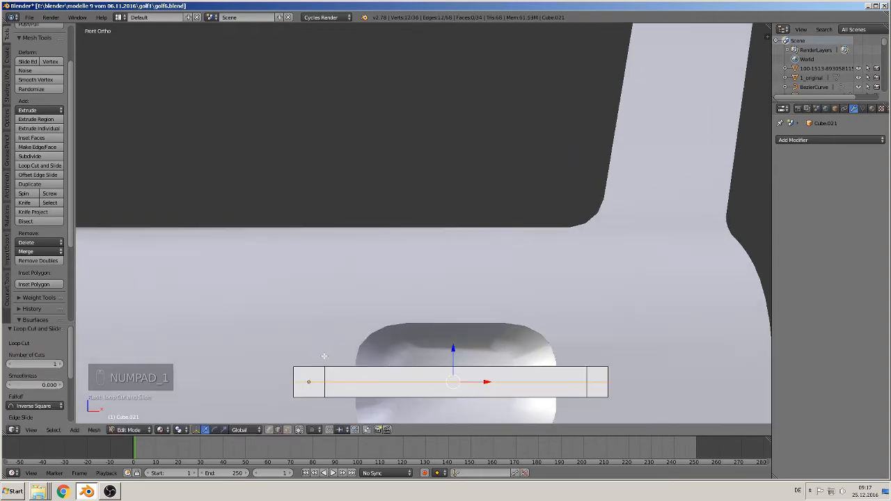
shift+middle_drag(323, 355, 282, 232)
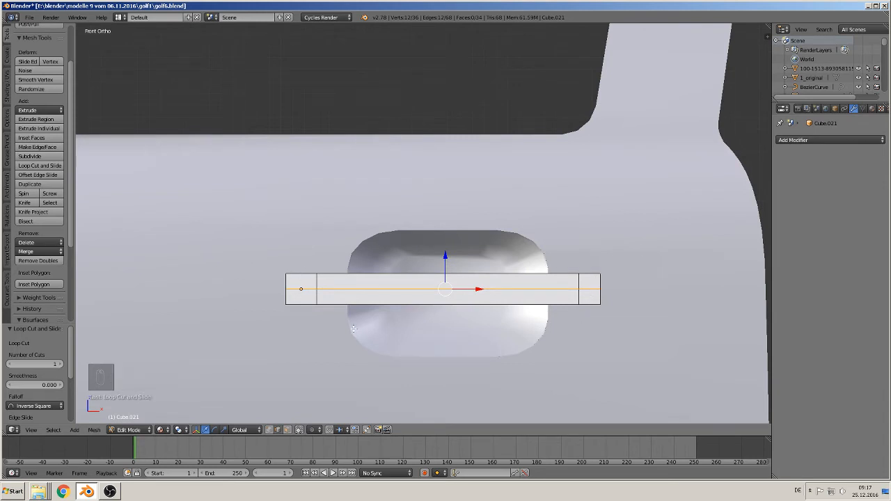
click(268, 430)
key(a)
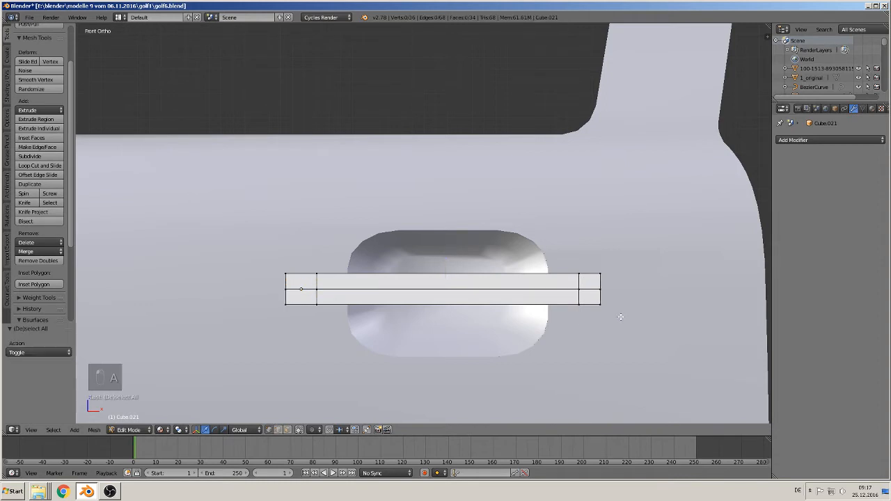
key(c)
click(591, 304)
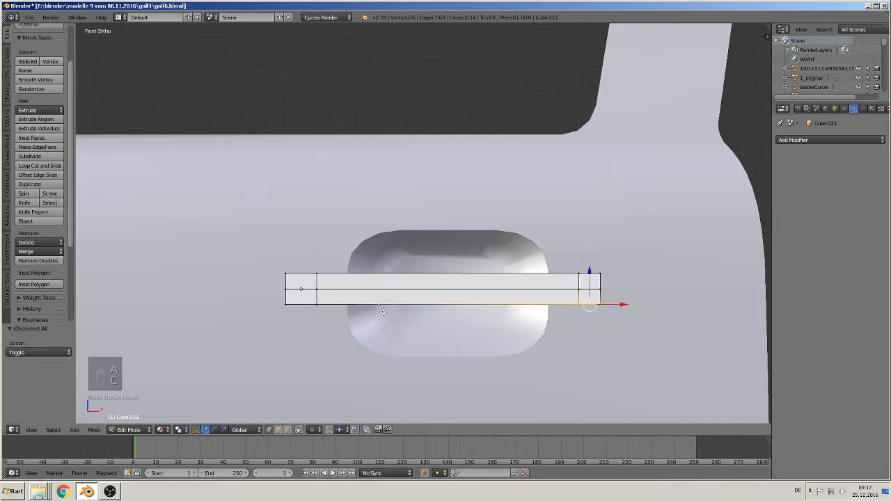
drag(382, 311, 275, 309)
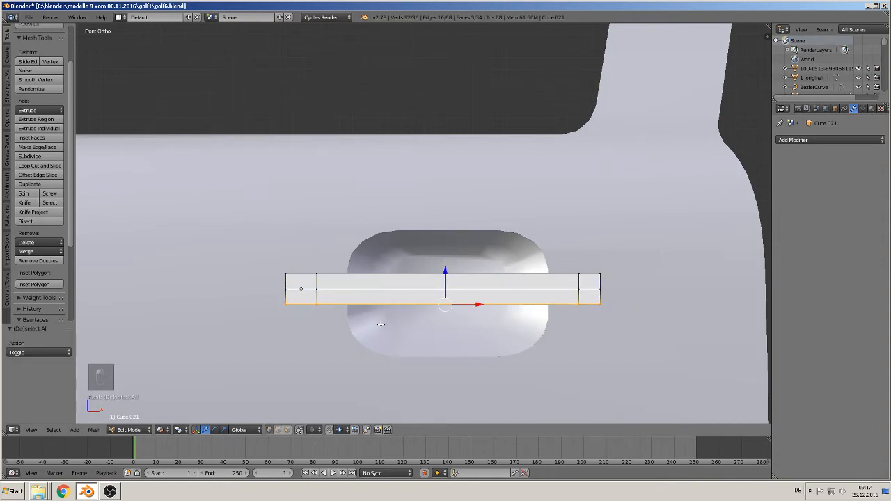
key(x)
click(383, 282)
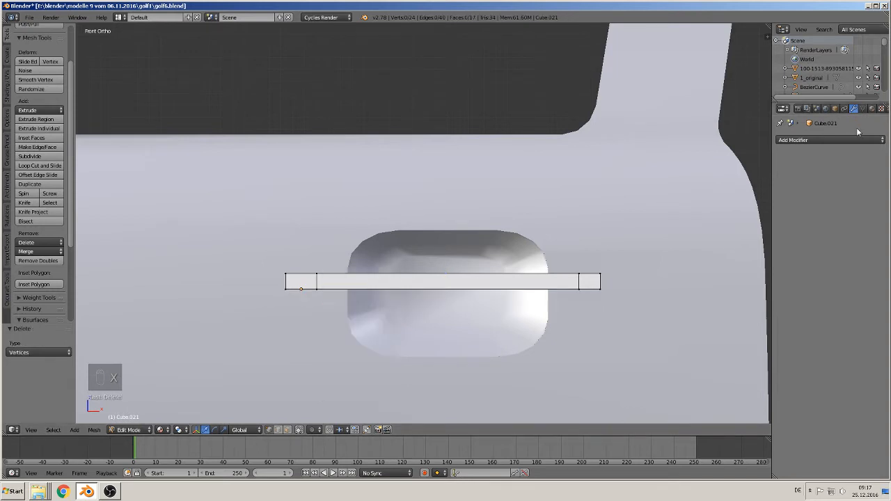
- Add a Mirror modifier to the half handle, mirroring across the Z axis only
click(830, 140)
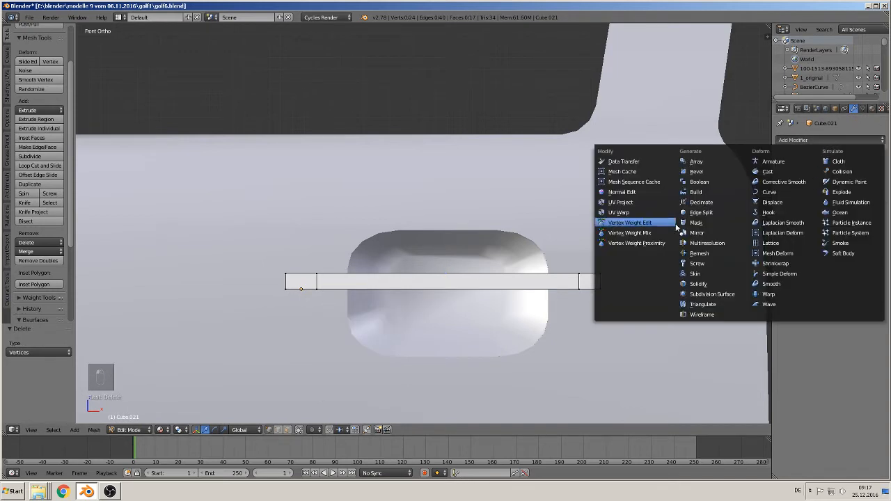
click(714, 234)
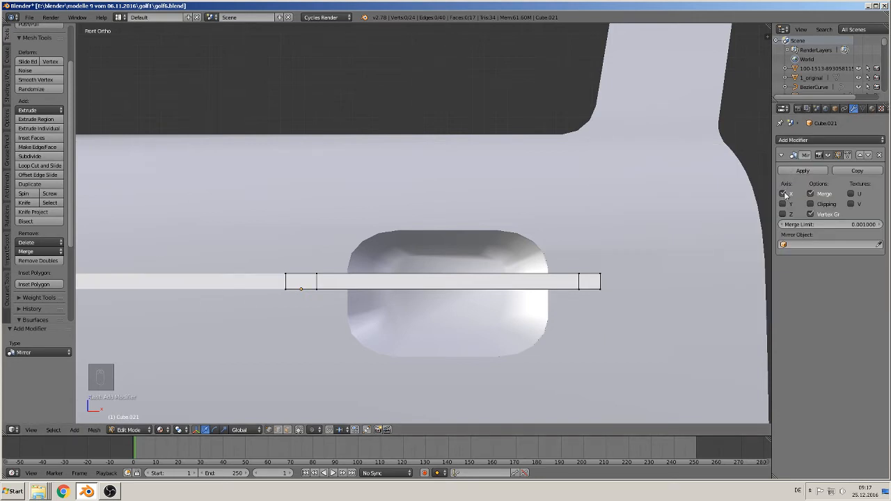
click(783, 194)
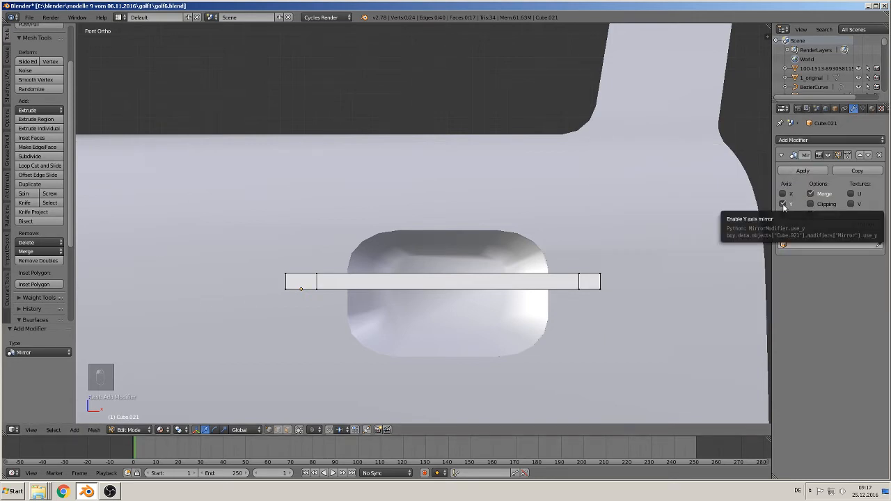
click(783, 214)
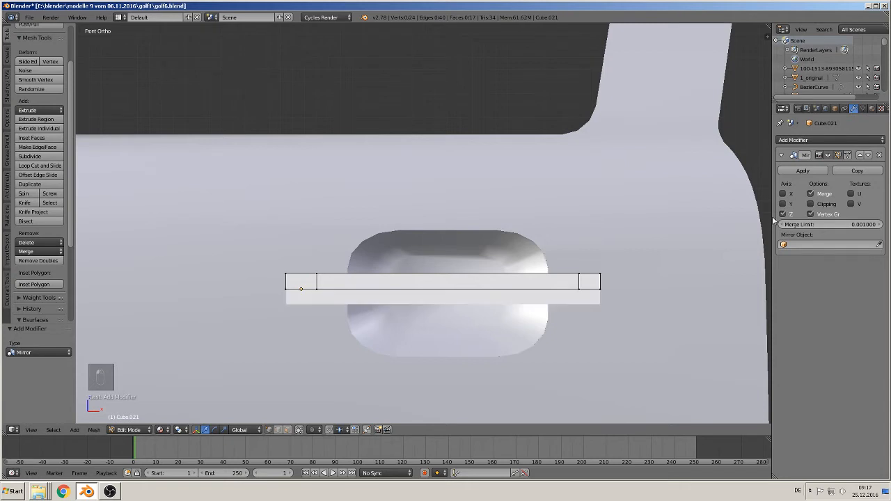
- Rotate the handle's upper-edge vertices about 1.21° in front view so the grip bar tapers towards the far end
scroll(388, 309, up, 1)
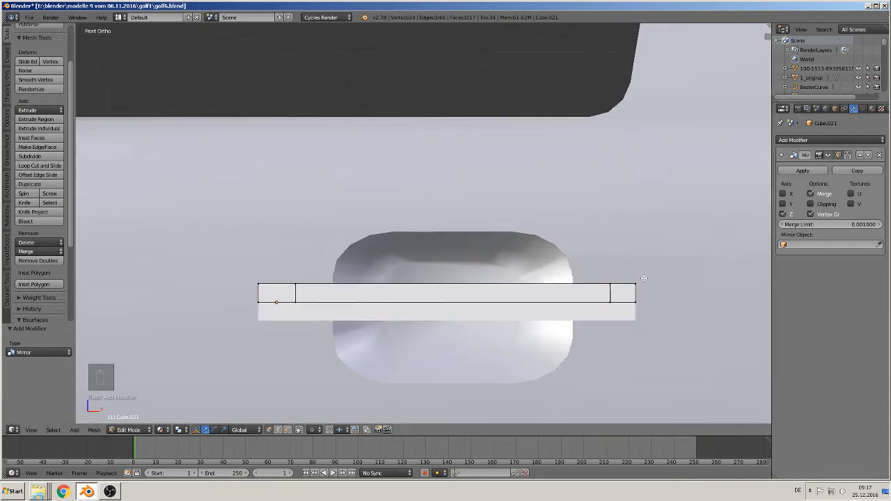
right_click(569, 285)
key(c)
drag(633, 286, 246, 276)
right_click(246, 277)
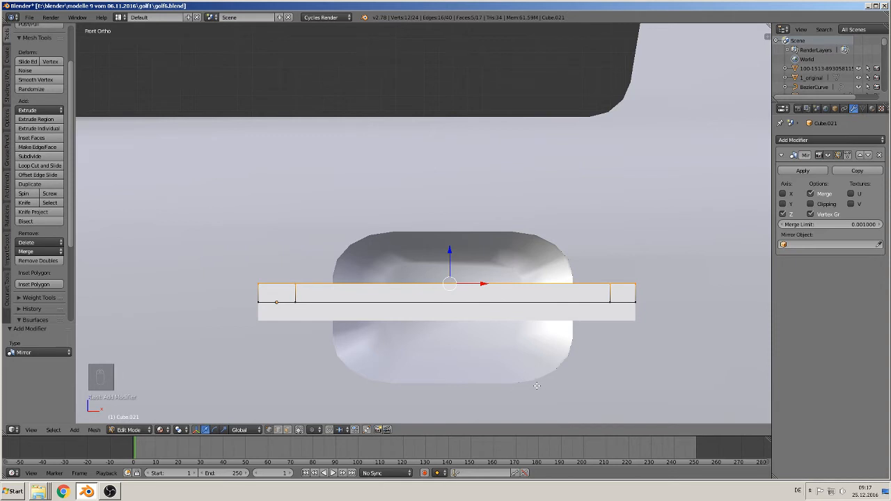
key(r)
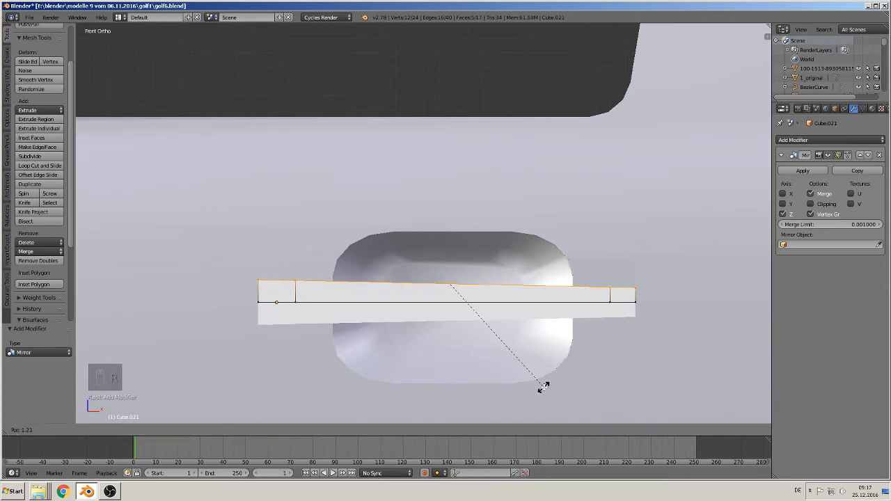
click(543, 387)
scroll(533, 346, down, 2)
middle_drag(528, 336, 499, 364)
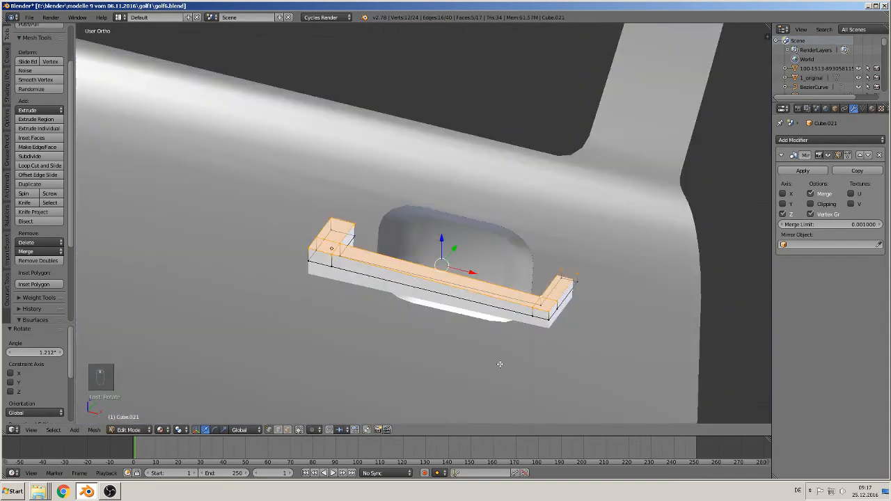
- Apply the handle's Mirror modifier in Object Mode
key(Tab)
scroll(520, 322, up, 2)
middle_drag(529, 339, 448, 320)
scroll(447, 314, up, 1)
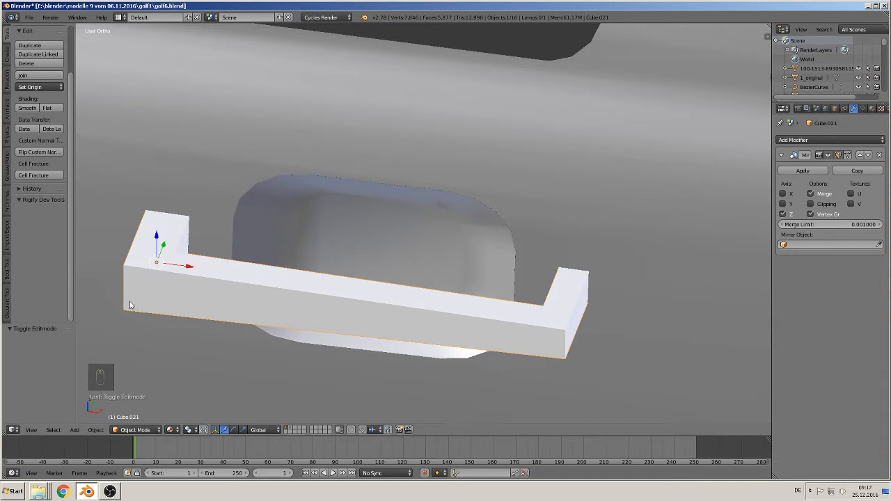
click(814, 172)
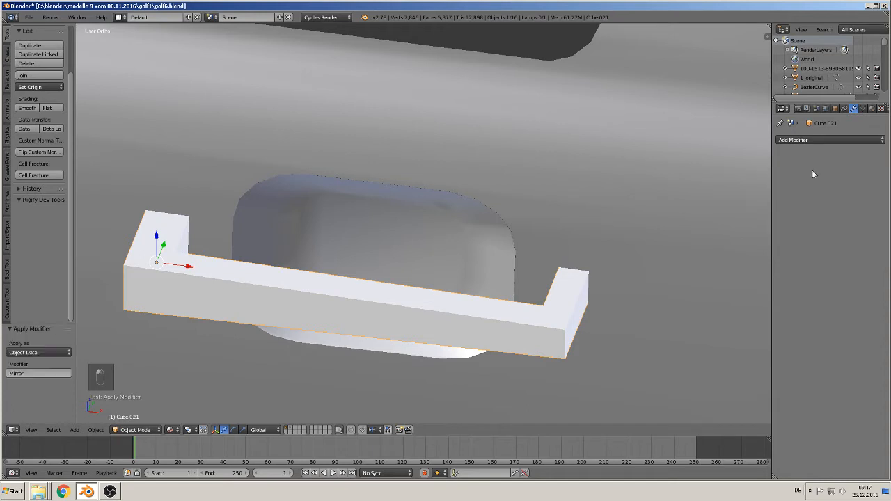
- Bevel the outward-facing vertical corner edges at both ends of the handle with 3 segments and an amount of about 1.306
key(Tab)
scroll(620, 312, up, 2)
shift+middle_drag(602, 348, 520, 254)
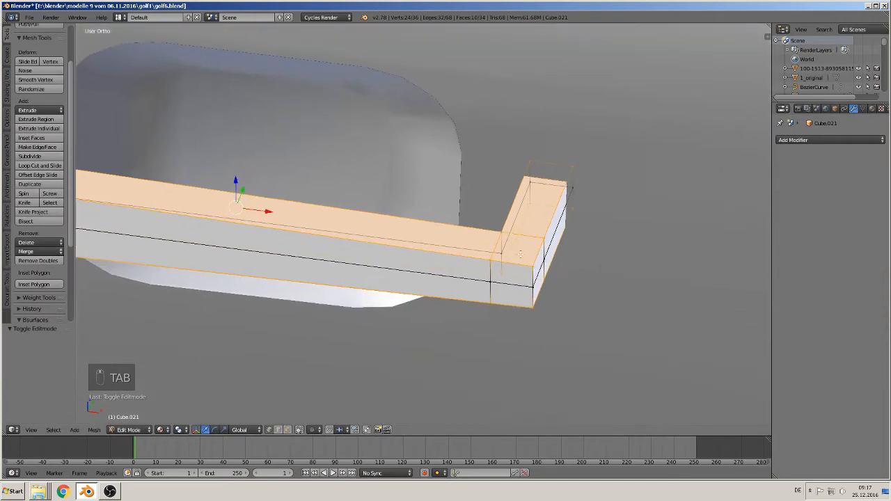
right_click(531, 273)
click(279, 430)
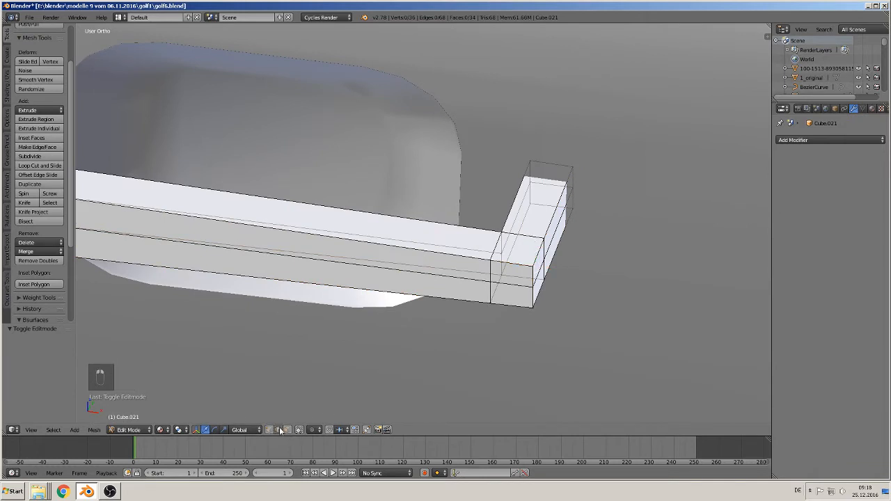
right_click(528, 285)
right_click(537, 281)
click(288, 429)
click(300, 429)
right_click(531, 280)
right_click(534, 279)
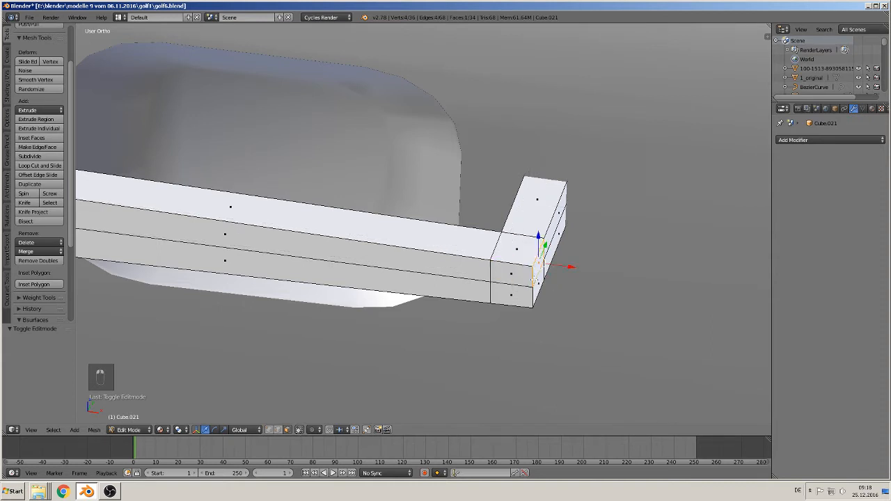
click(277, 430)
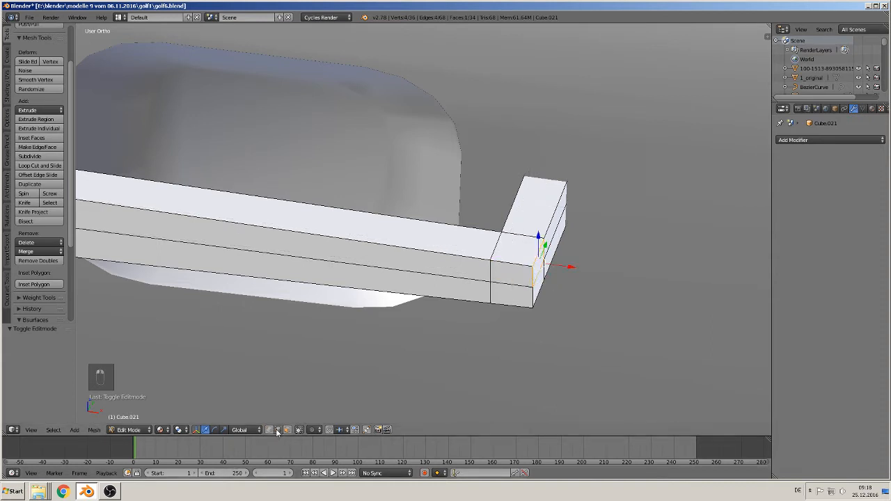
right_click(531, 277)
shift+right_click(532, 295)
middle_drag(323, 328, 759, 358)
shift+right_click(328, 225)
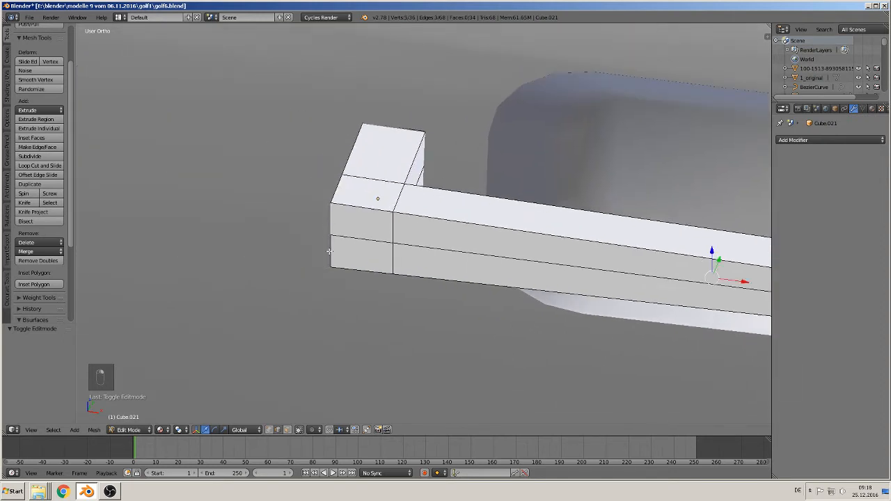
shift+right_click(329, 252)
middle_drag(521, 341, 886, 309)
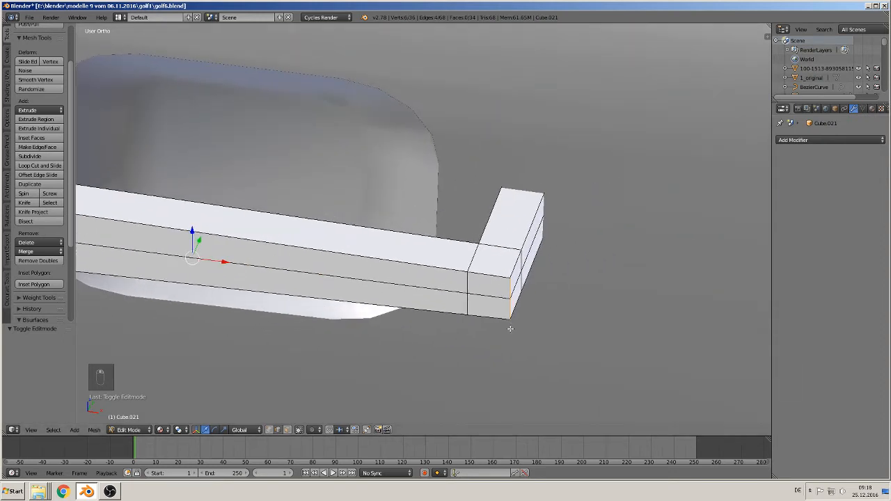
key(ctrl+b)
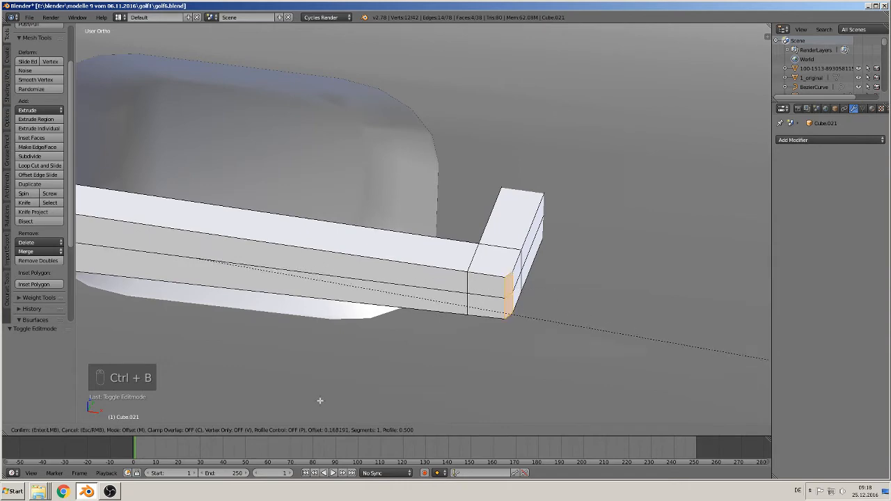
scroll(294, 318, up, 2)
click(295, 319)
- Examine the rounded handle corners and the grip bar's taper against the door recess from several angles
middle_drag(323, 330, 281, 244)
shift+middle_drag(190, 244, 500, 223)
middle_drag(379, 277, 438, 271)
middle_drag(441, 116, 411, 70)
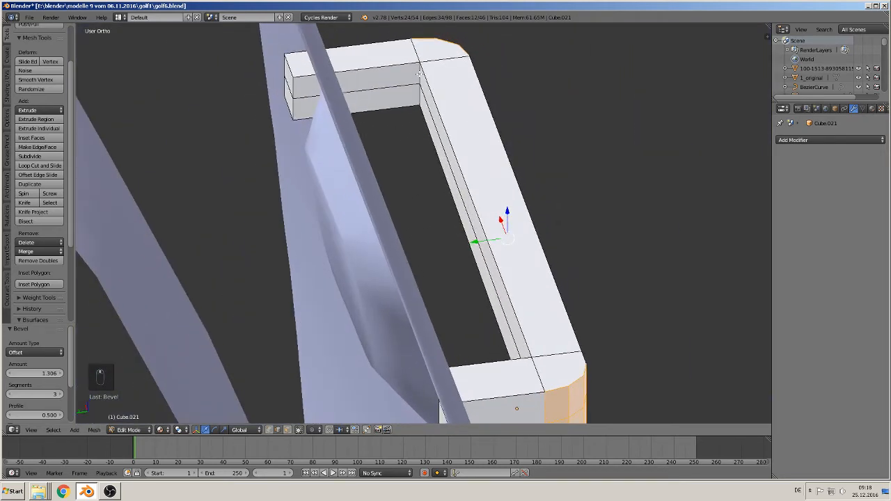
middle_drag(445, 156, 343, 151)
scroll(345, 153, down, 3)
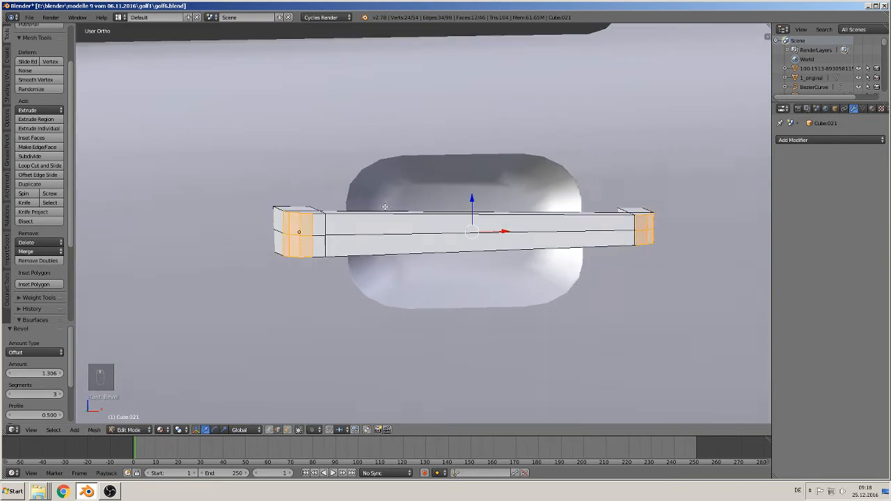
middle_drag(400, 190, 366, 206)
scroll(393, 223, up, 1)
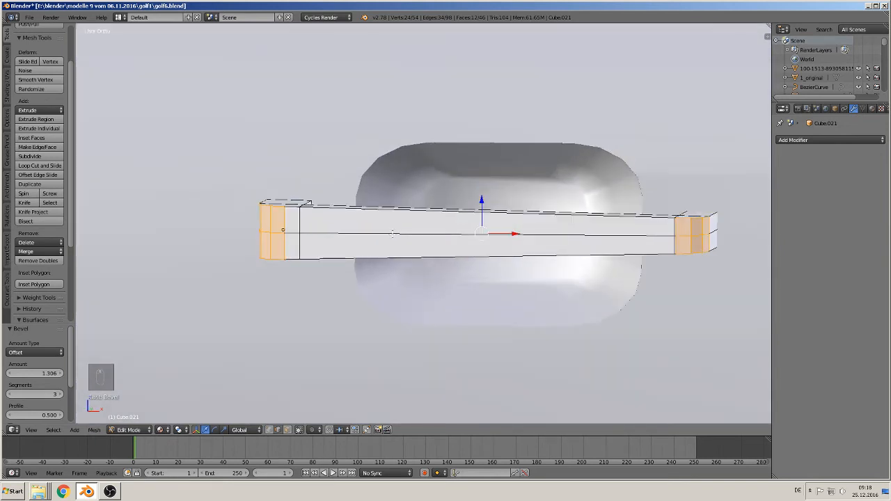
shift+middle_drag(384, 265, 283, 297)
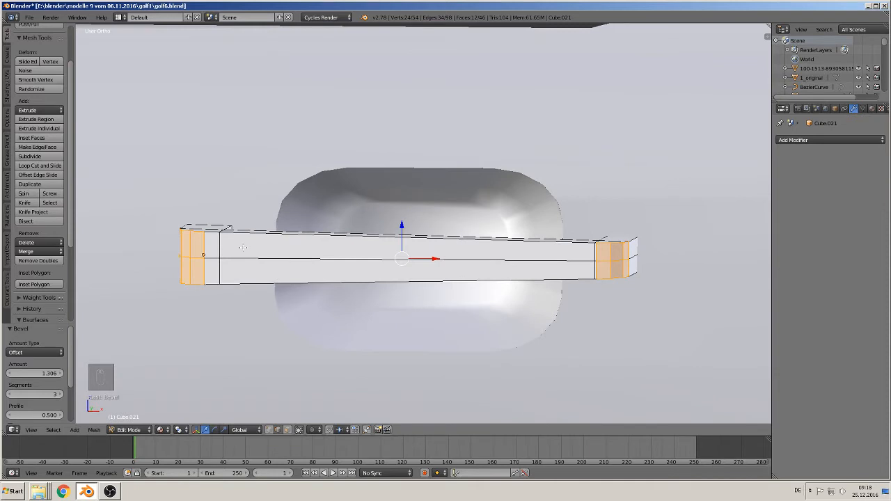
- View the door handle reference photo 92_11717_1024x768 in the picture folder, then return to Blender
middle_drag(243, 247, 248, 250)
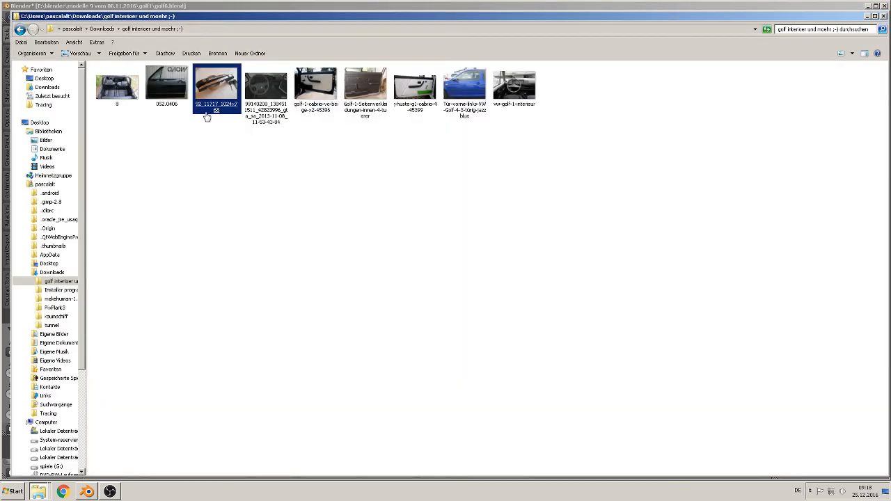
double_click(206, 92)
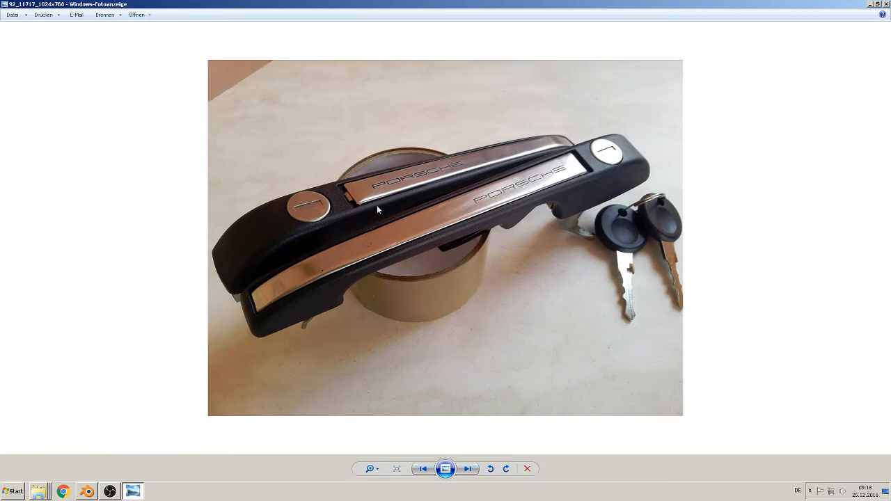
click(886, 3)
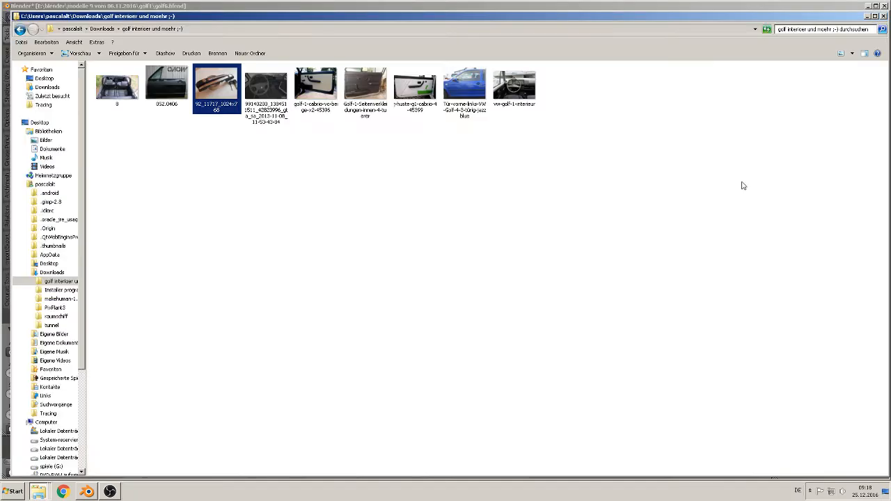
click(88, 490)
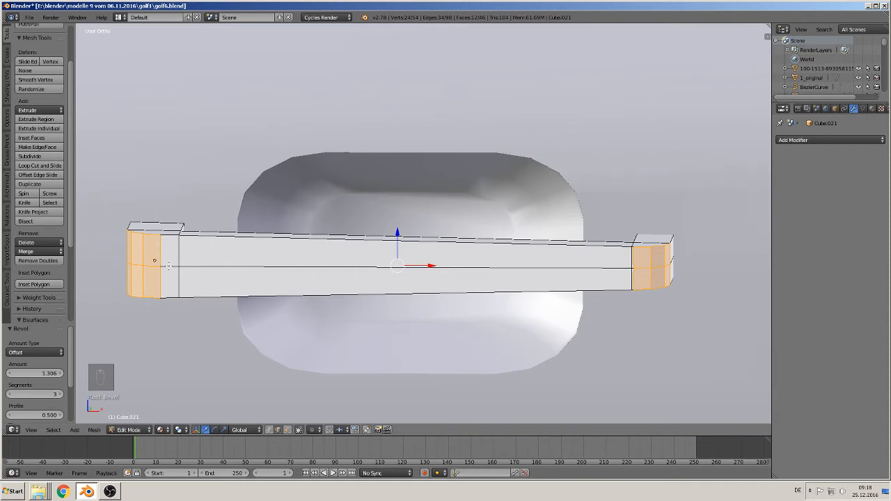
- Add one loop cut across the grip bar, slid towards the handle's wider end
key(ctrl+r)
click(244, 260)
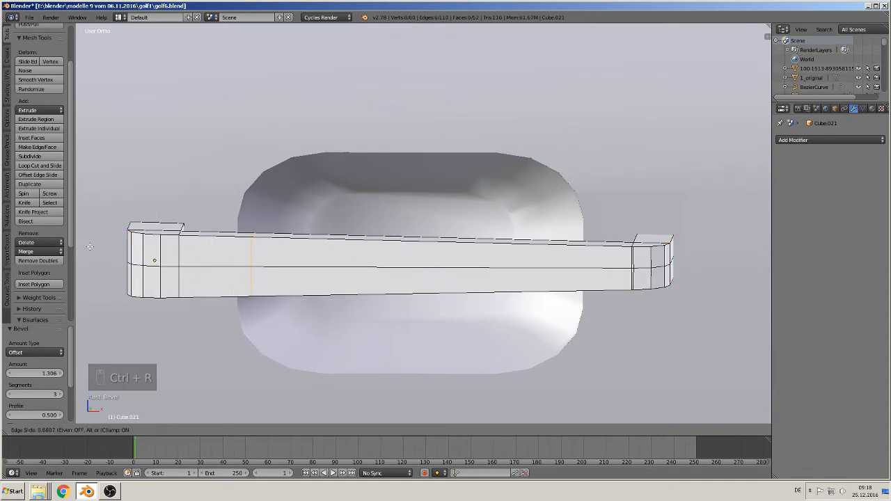
click(98, 250)
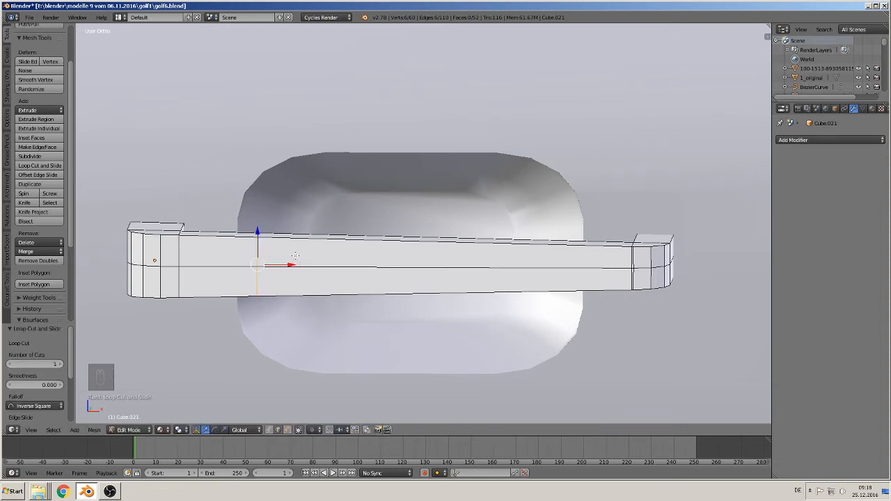
- Add two lengthwise loop cuts around the handle, one in the upper half and one in the lower half
key(ctrl+r)
click(285, 254)
click(249, 247)
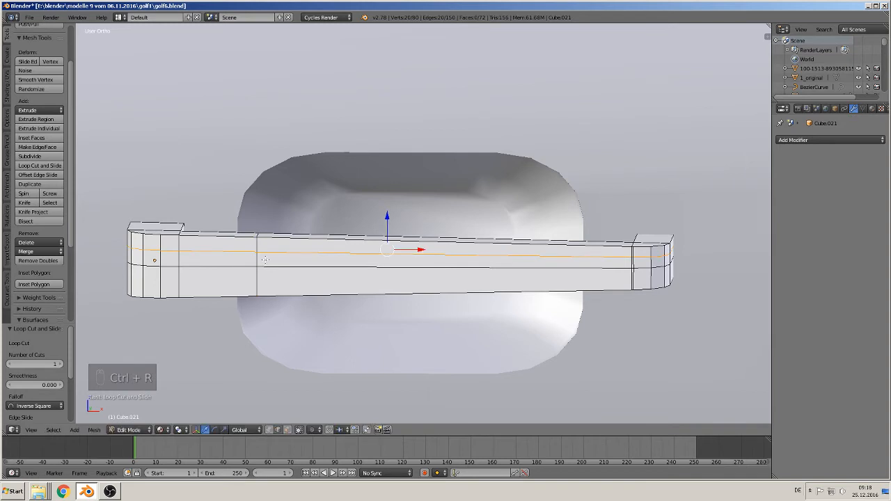
key(ctrl+r)
click(259, 281)
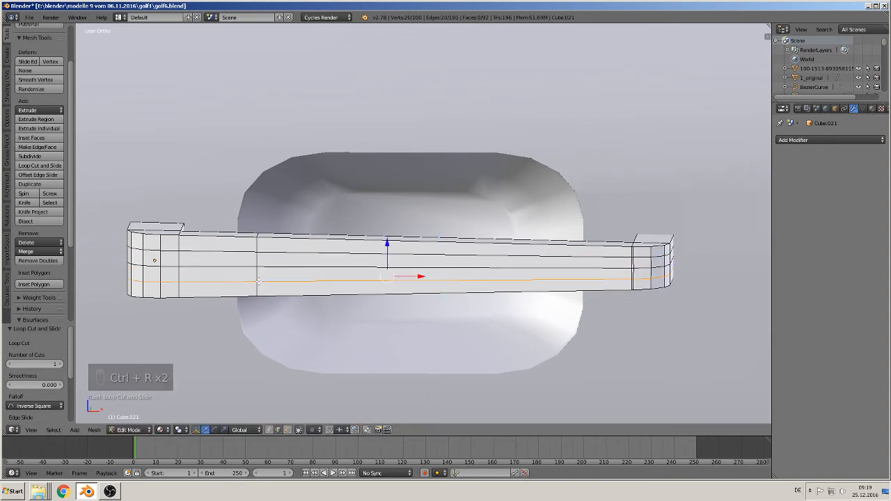
- Select the edges along the handle's upper front rim, including the edges around both rounded ends
right_click(245, 238)
middle_drag(245, 238, 248, 257)
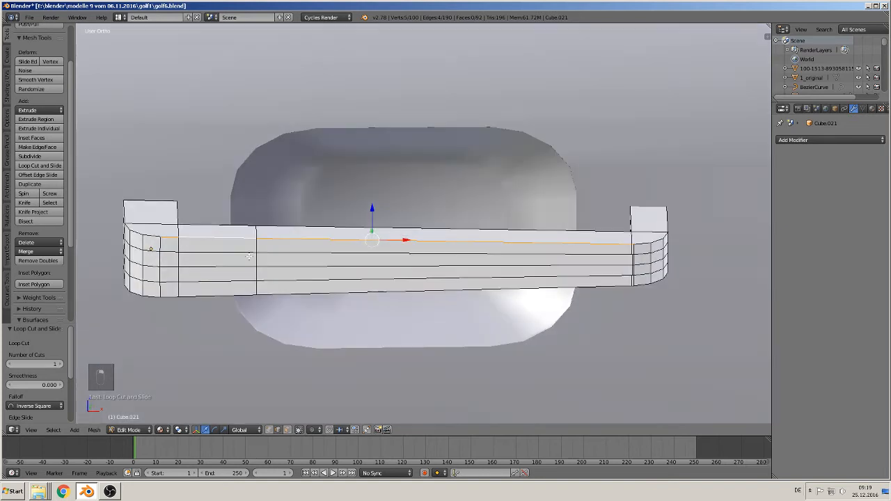
shift+right_click(154, 236)
shift+right_click(123, 211)
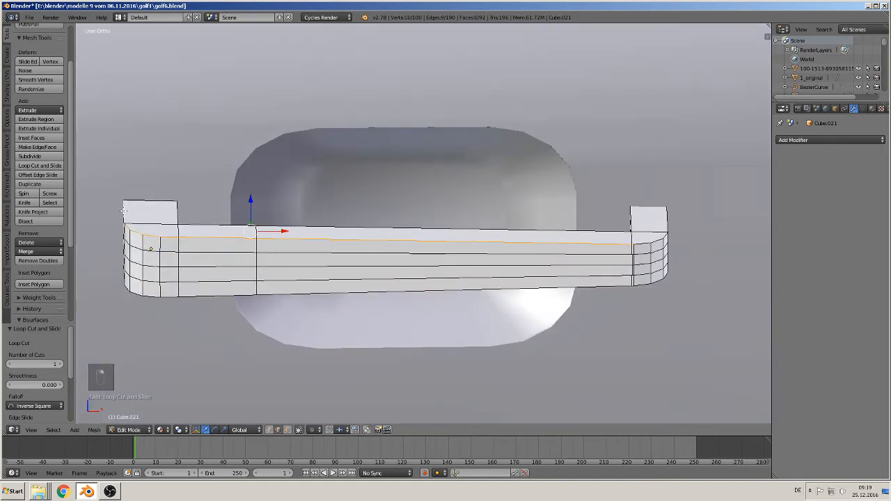
shift+right_click(646, 245)
shift+right_click(658, 241)
shift+right_click(667, 235)
shift+right_click(670, 222)
shift+right_click(670, 215)
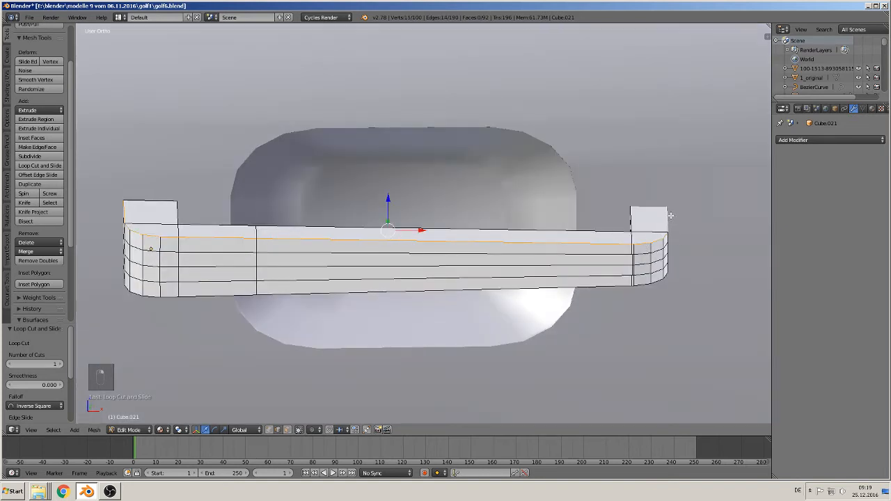
middle_drag(673, 255, 660, 236)
scroll(620, 289, down, 10)
- Return to Object Mode and scale the whole door handle uniformly to 0.9
key(Tab)
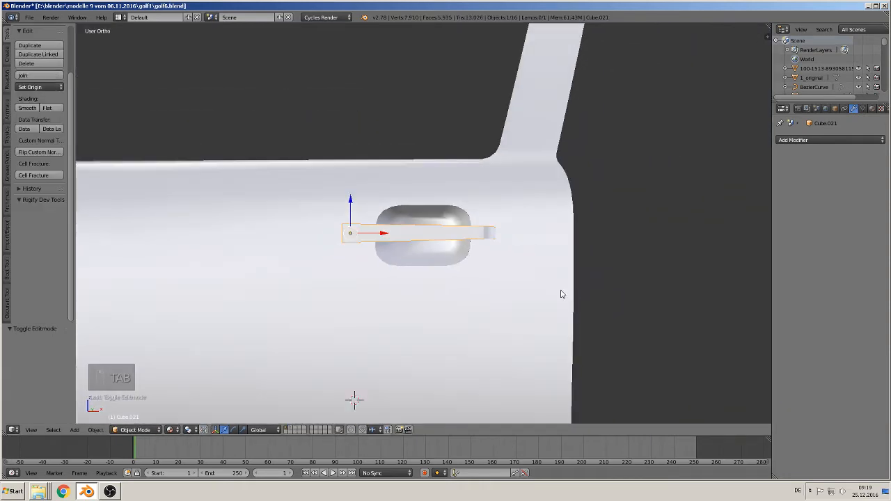
scroll(496, 286, down, 4)
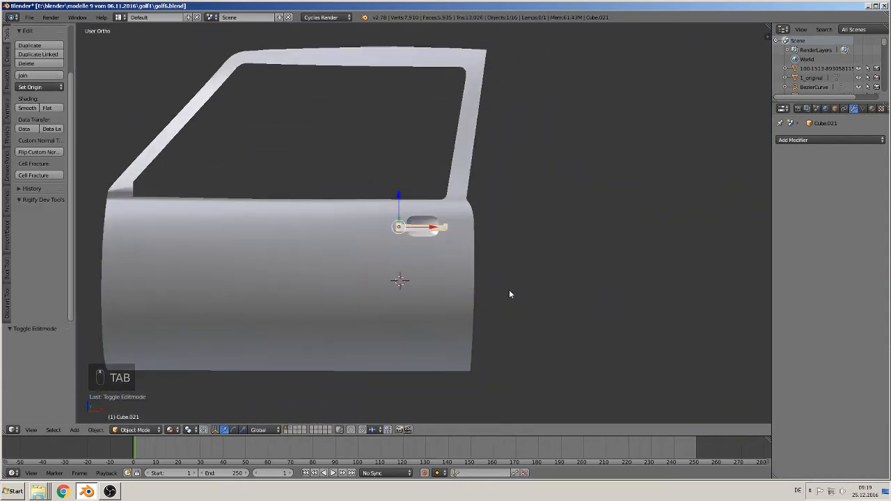
mouse_move(509, 295)
middle_down()
mouse_move(493, 311)
mouse_move(478, 304)
mouse_move(498, 288)
middle_up()
scroll(493, 310, up, 6)
scroll(499, 288, down, 2)
scroll(498, 288, up, 4)
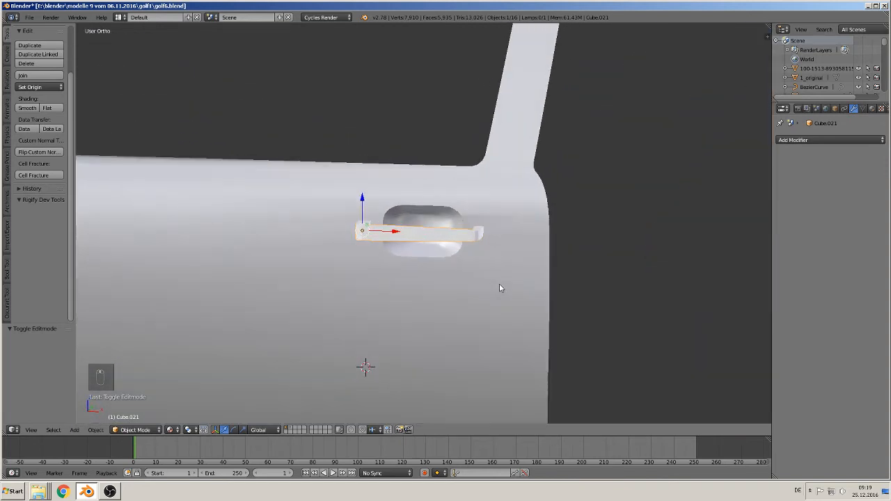
key(s)
click(502, 281)
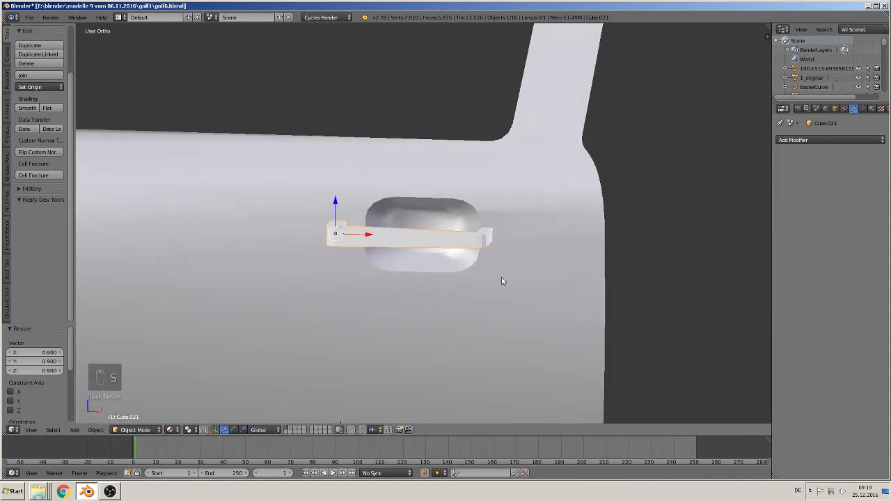
- Move the handle 0.017 along X to centre it over the recess and 0.010 along Y towards the door
key(g)
key(x)
click(385, 235)
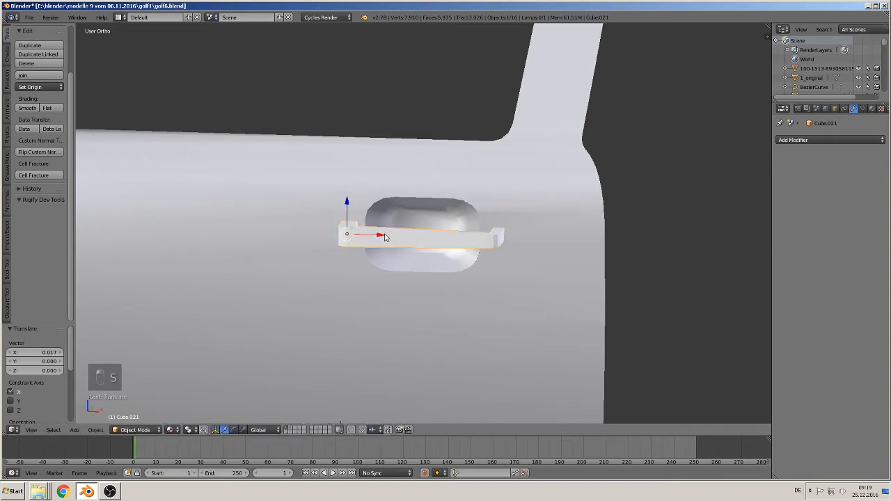
mouse_move(416, 270)
middle_down()
mouse_move(466, 278)
mouse_move(466, 302)
middle_up()
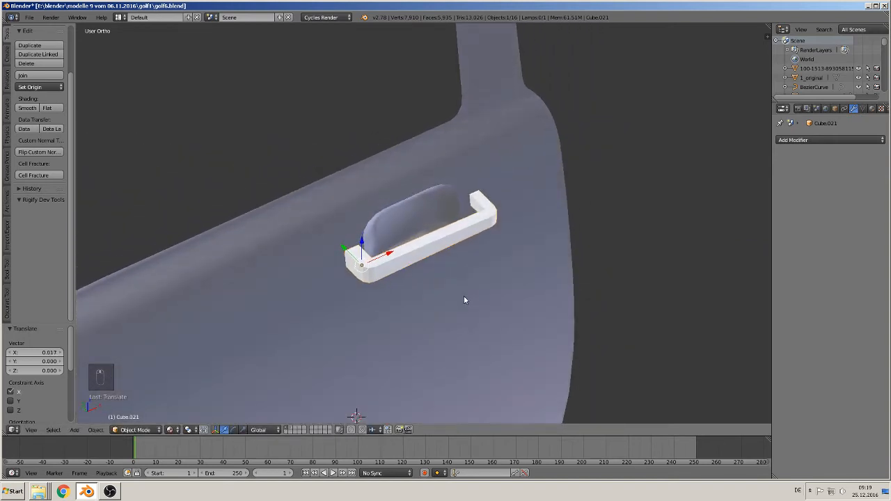
key(g)
key(y)
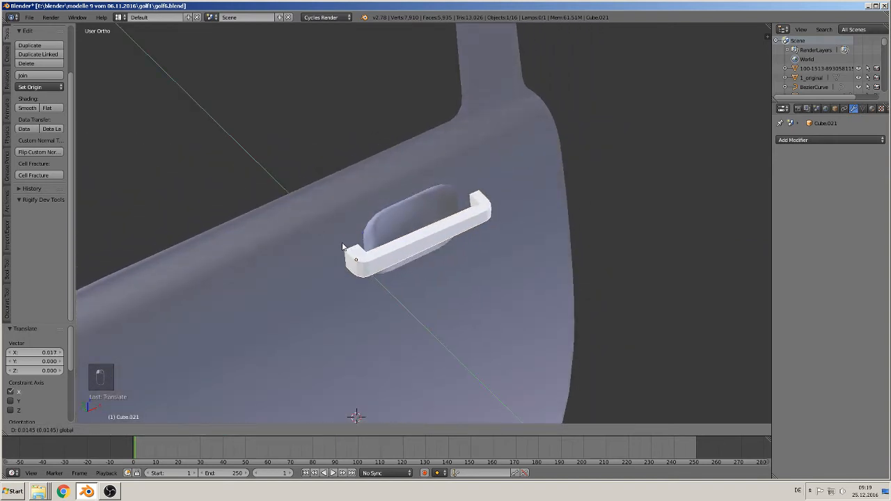
drag(341, 247, 345, 251)
middle_drag(403, 303, 357, 246)
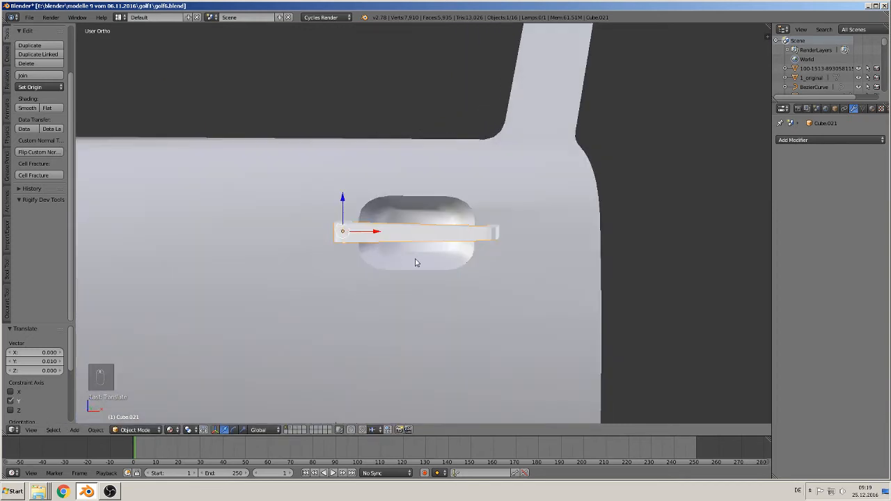
- Apply smooth shading to the handle, deselect everything and check the handle on the door
scroll(417, 263, up, 3)
click(27, 108)
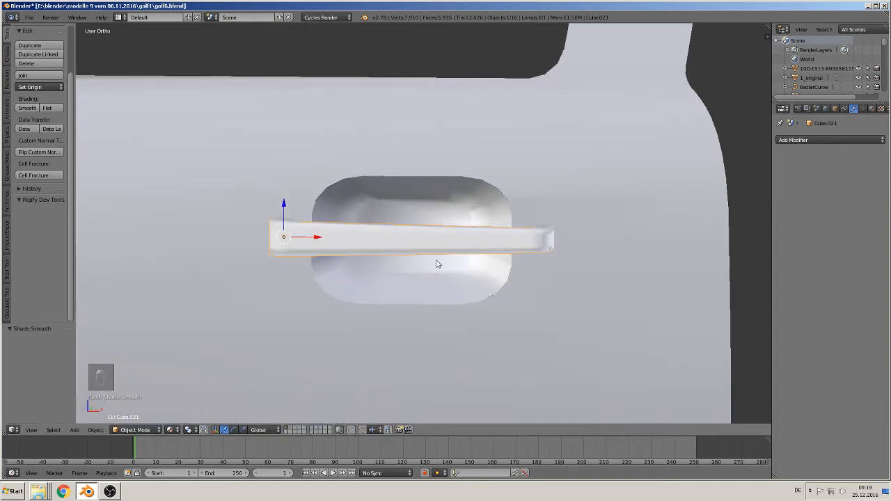
scroll(437, 263, down, 2)
middle_drag(575, 252, 548, 258)
scroll(547, 258, down, 3)
key(a)
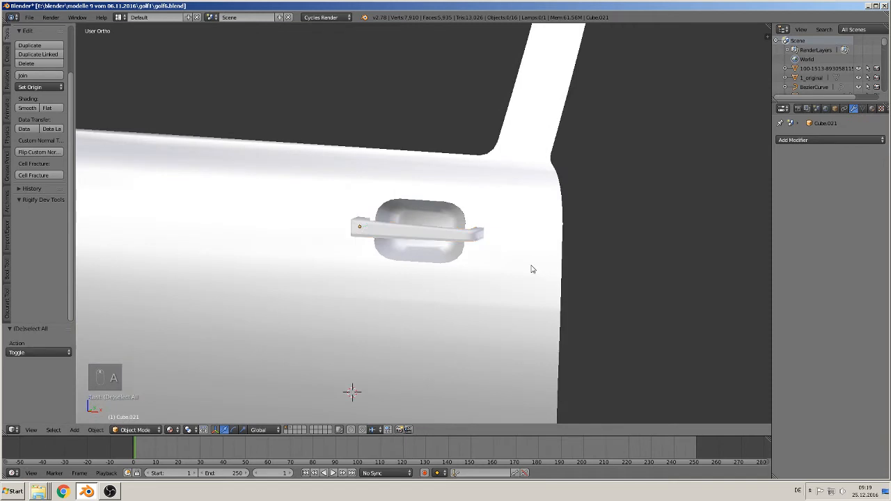
scroll(518, 271, down, 8)
scroll(437, 245, up, 5)
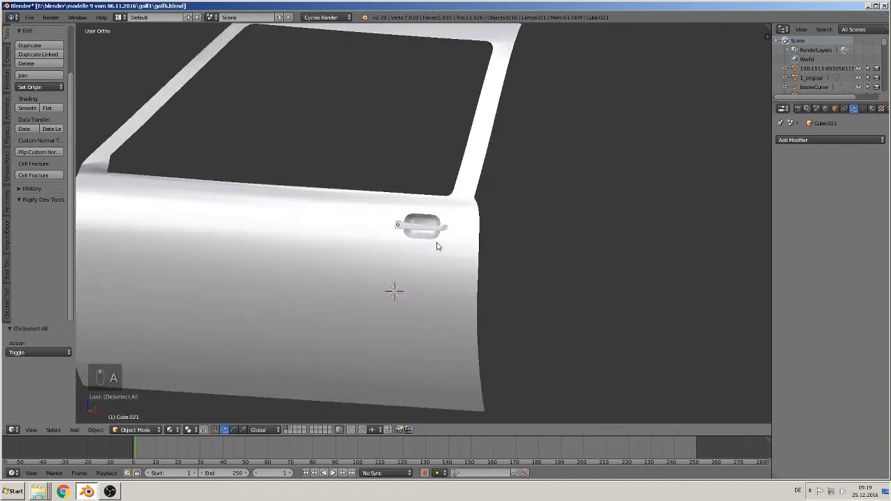
scroll(437, 246, up, 3)
- Join the handle to the door as one object, with the door as the active object
right_click(417, 230)
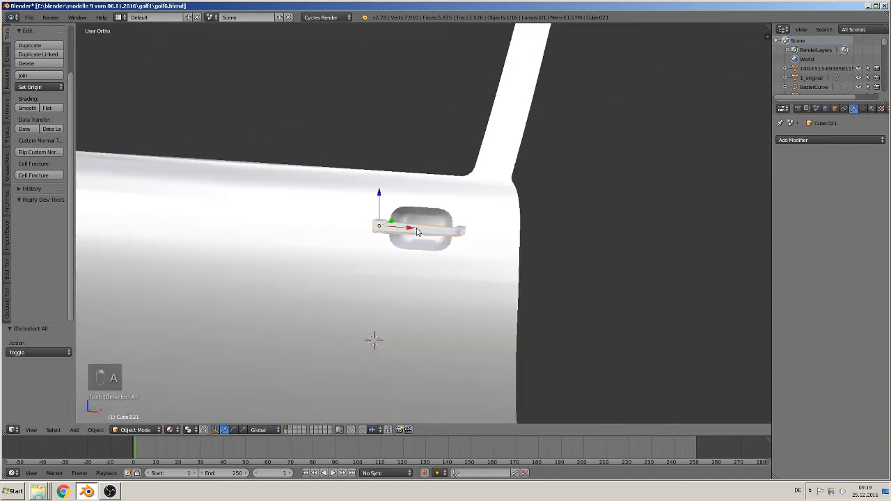
shift+right_click(282, 214)
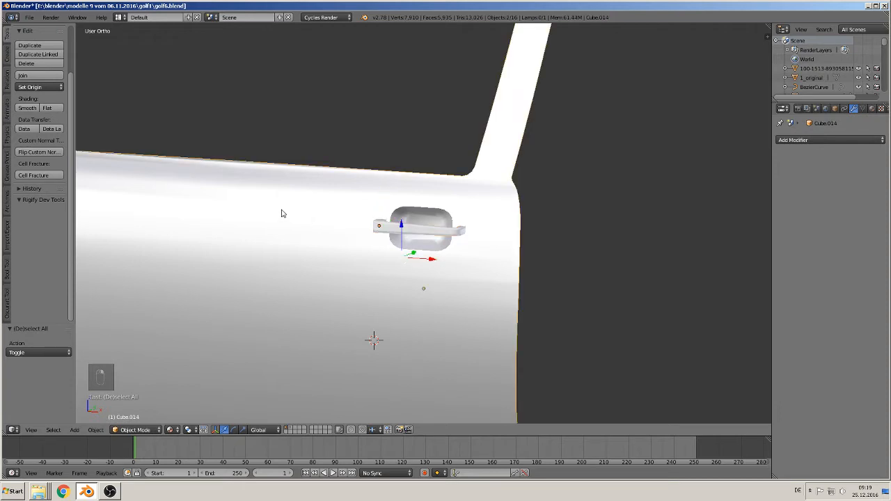
click(25, 76)
middle_drag(261, 222, 338, 251)
scroll(392, 262, up, 4)
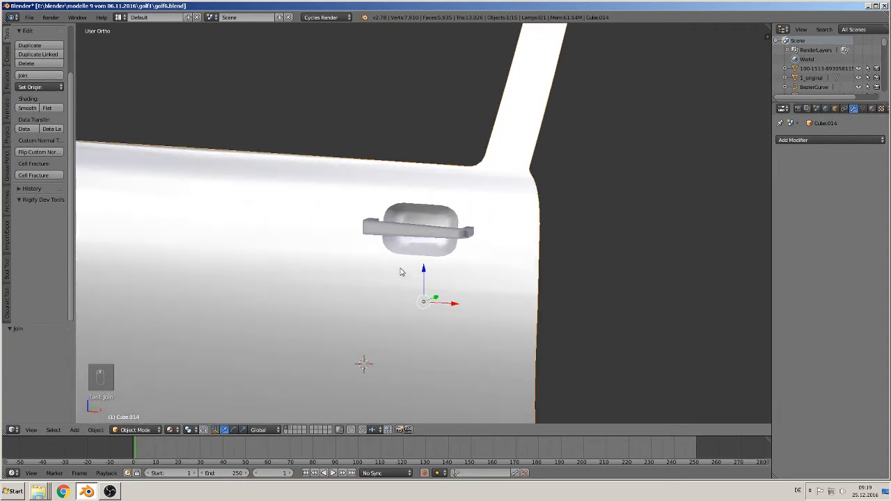
- Move the joined door -1.432 along X, away from the loose window panes
middle_drag(400, 269, 383, 273)
scroll(387, 274, down, 3)
scroll(389, 277, down, 5)
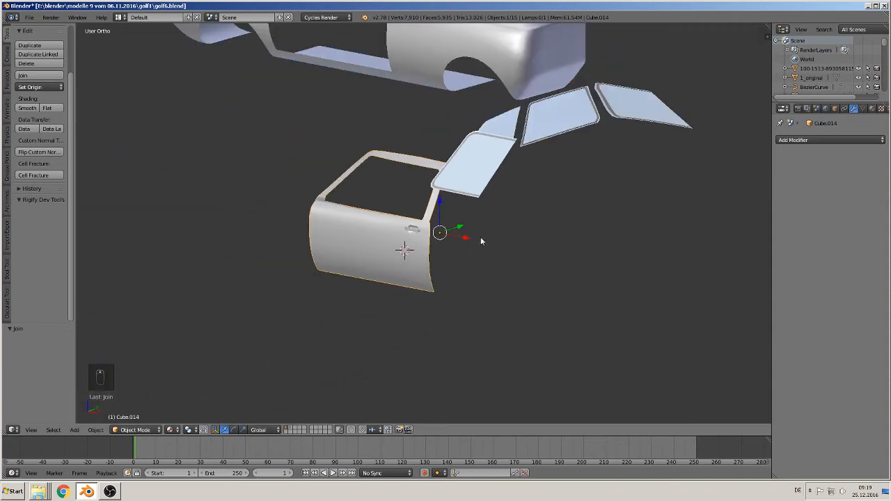
key(g)
key(x)
click(371, 217)
- Examine the door in front view, focusing on the shading at the front lower corner of the window frame
scroll(401, 224, up, 3)
mouse_move(402, 225)
middle_down()
mouse_move(348, 241)
mouse_move(390, 230)
middle_up()
scroll(375, 239, down, 3)
scroll(378, 232, down, 4)
key(KP_1)
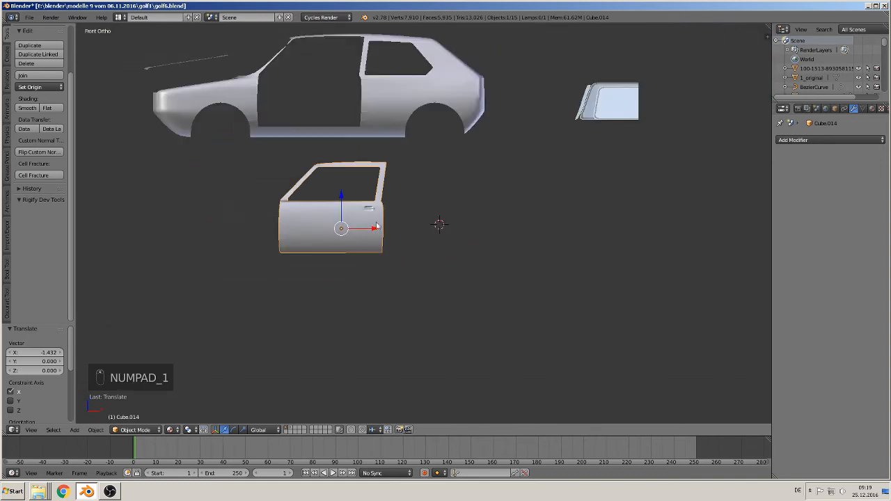
shift+middle_drag(299, 183, 397, 172)
scroll(398, 173, up, 7)
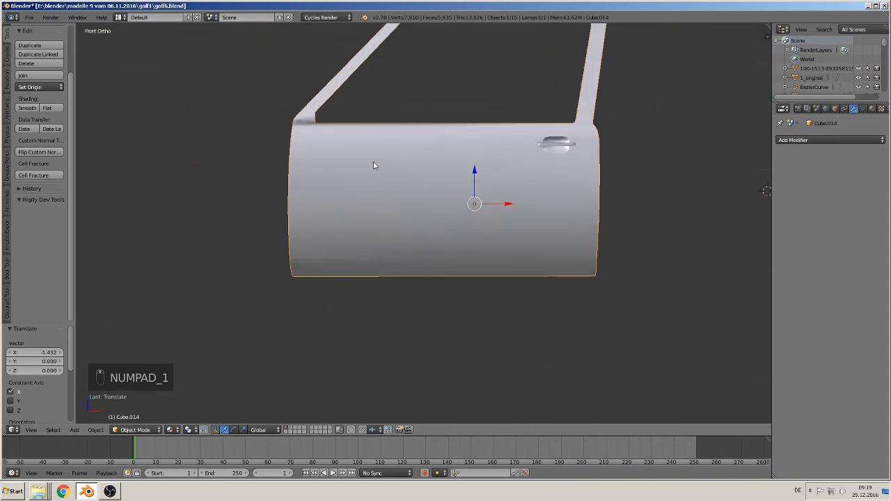
shift+middle_drag(338, 149, 430, 305)
scroll(430, 305, up, 4)
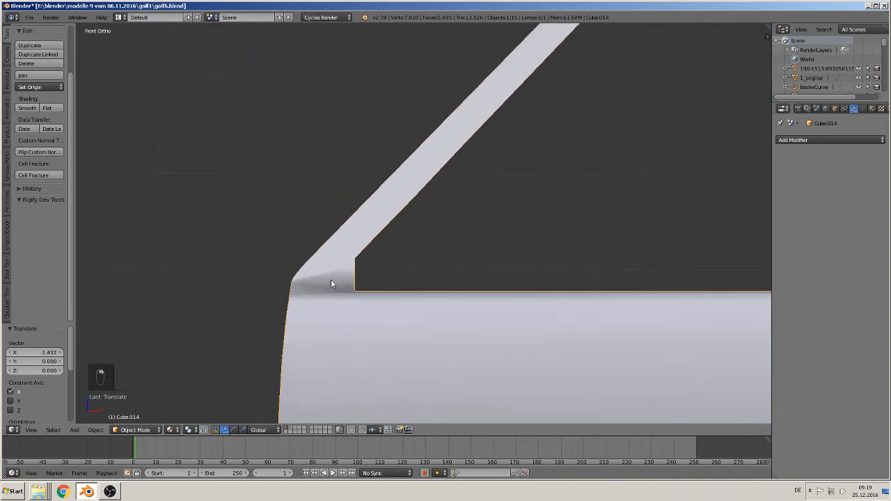
- In vertex selection mode, move the out-of-line vertex on the door's lower window edge 0.018 along Y
key(Tab)
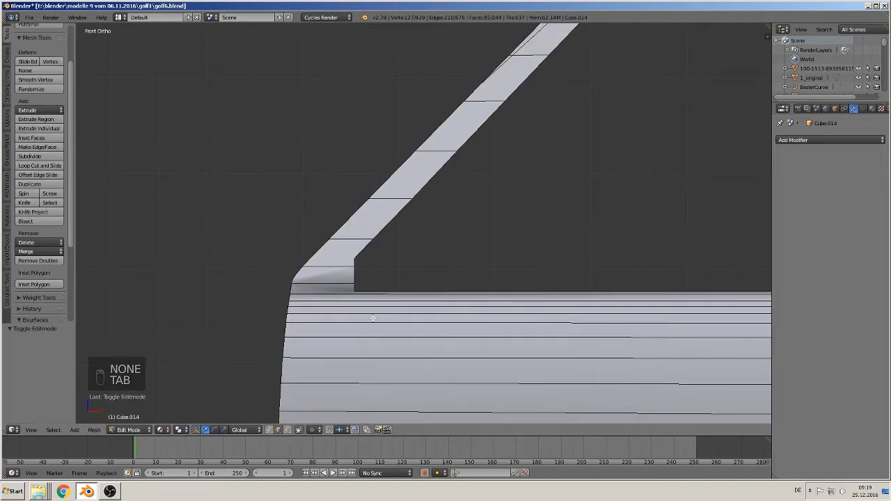
middle_drag(379, 320, 234, 181)
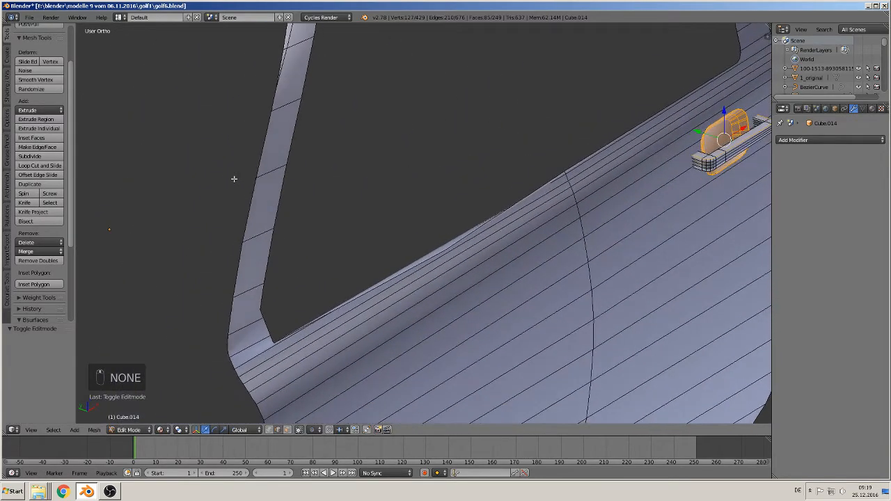
middle_drag(346, 242, 315, 268)
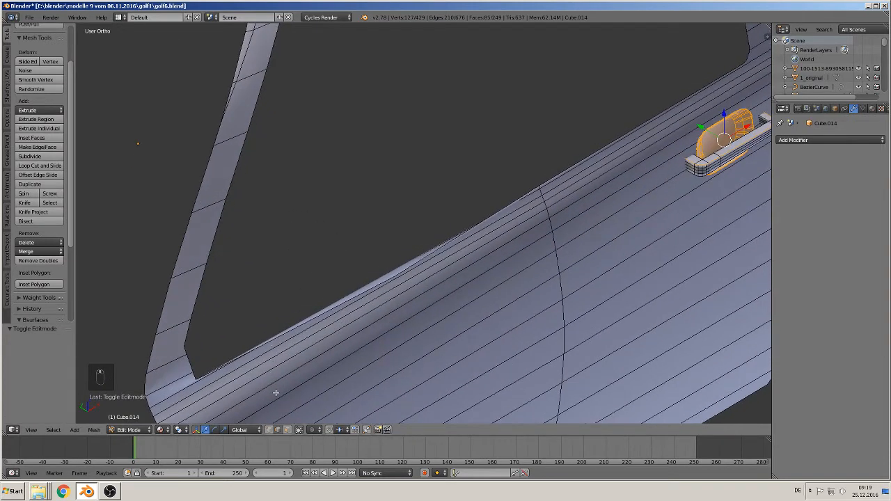
click(270, 430)
right_click(555, 185)
middle_drag(554, 185, 537, 326)
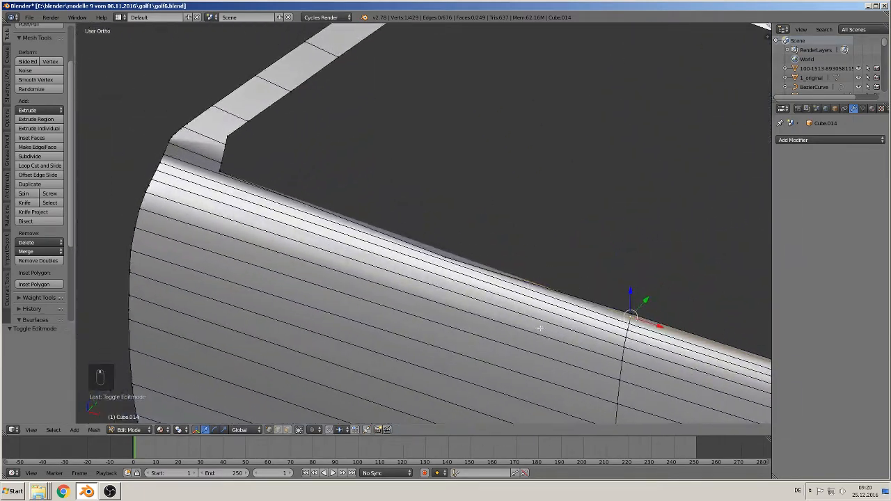
scroll(515, 306, up, 3)
middle_drag(457, 277, 382, 293)
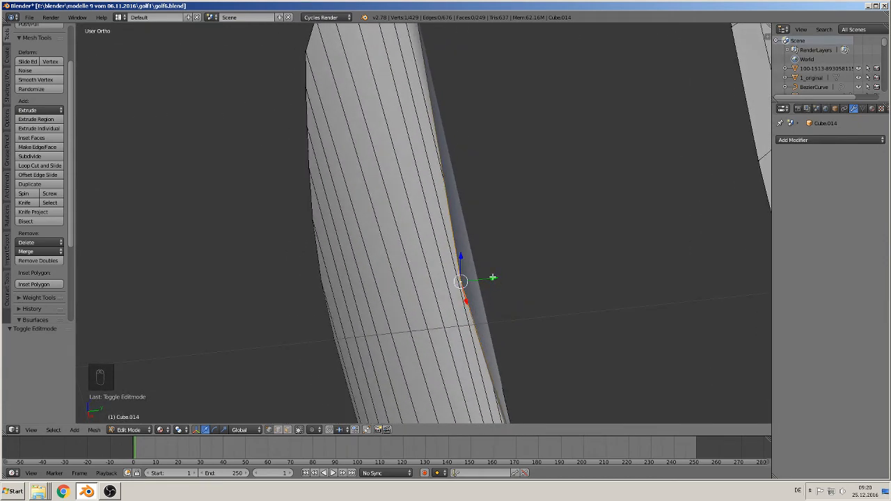
key(g)
key(y)
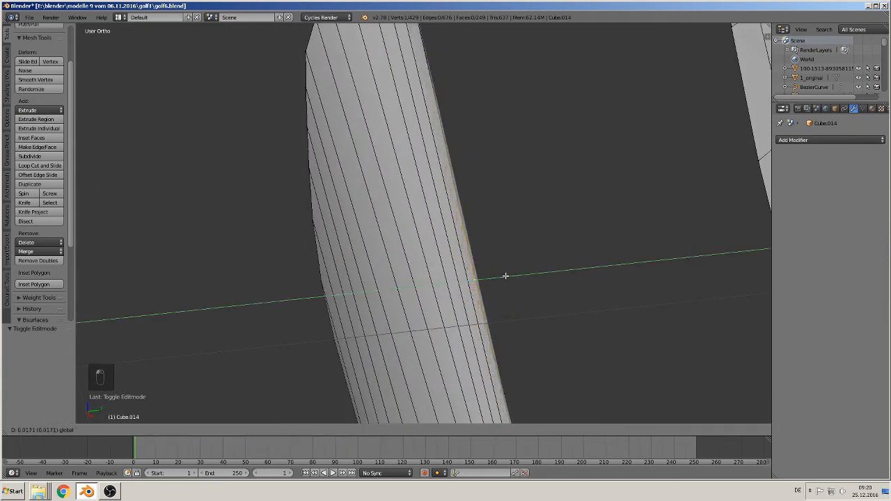
click(507, 276)
- Shift the same window-edge vertex a further 0.007 along Y and check the door's shading in Object Mode
mouse_move(507, 276)
middle_down()
mouse_move(522, 211)
mouse_move(427, 241)
mouse_move(269, 237)
mouse_move(266, 251)
middle_up()
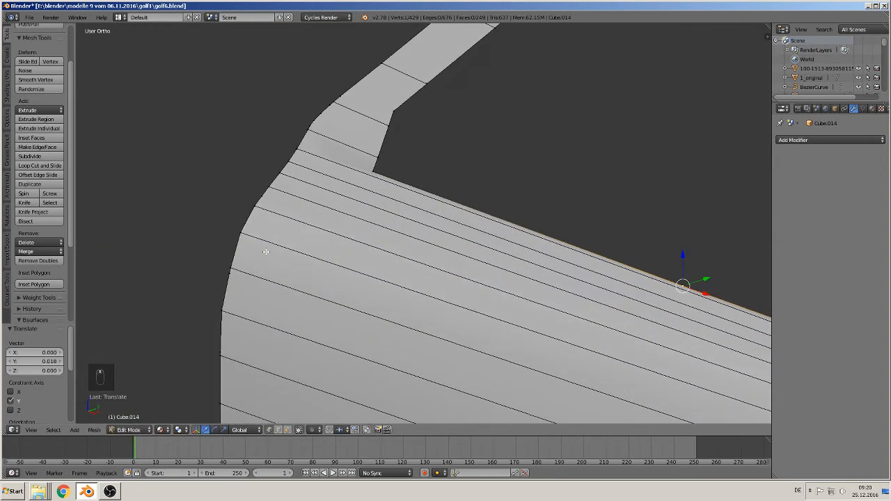
mouse_move(705, 277)
mouse_down()
mouse_move(696, 280)
mouse_move(709, 273)
mouse_up()
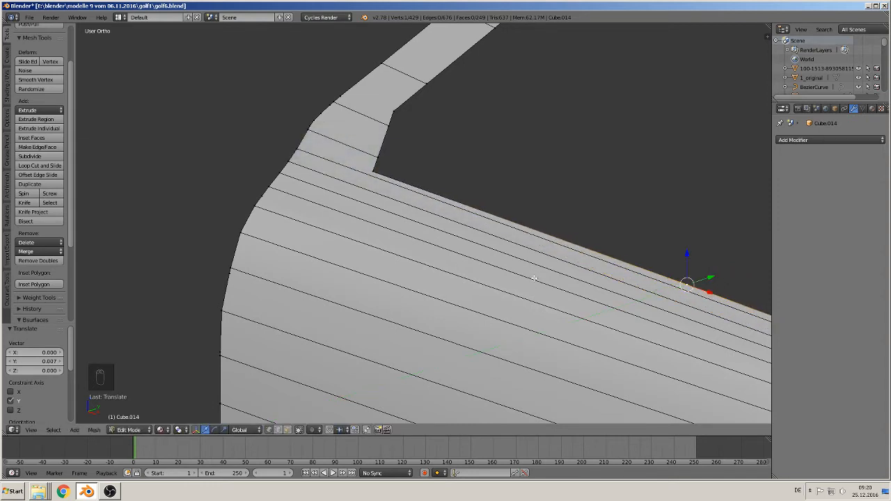
key(Tab)
scroll(502, 278, down, 8)
middle_drag(501, 287, 572, 277)
scroll(572, 277, up, 1)
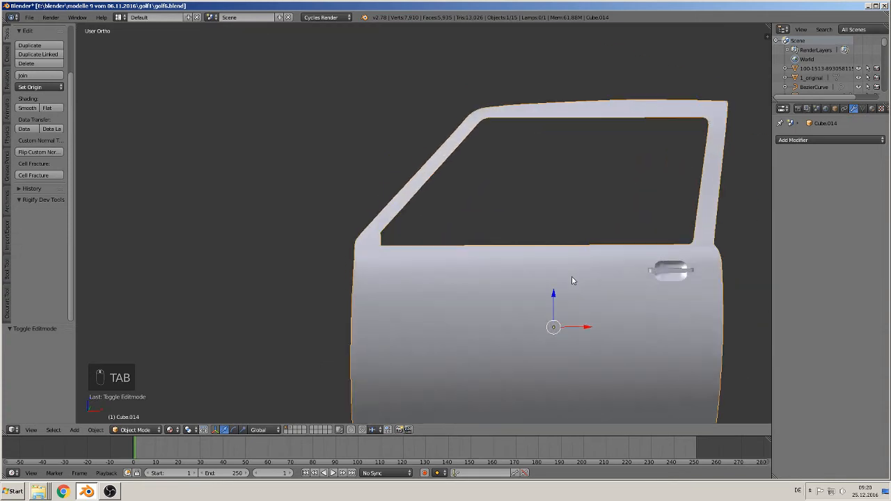
scroll(569, 281, up, 2)
- In Edit Mode, dissolve the first two stray vertices between the horizontal edge lines on the lower half of the door's front edge
key(Tab)
scroll(529, 287, up, 1)
scroll(487, 292, up, 2)
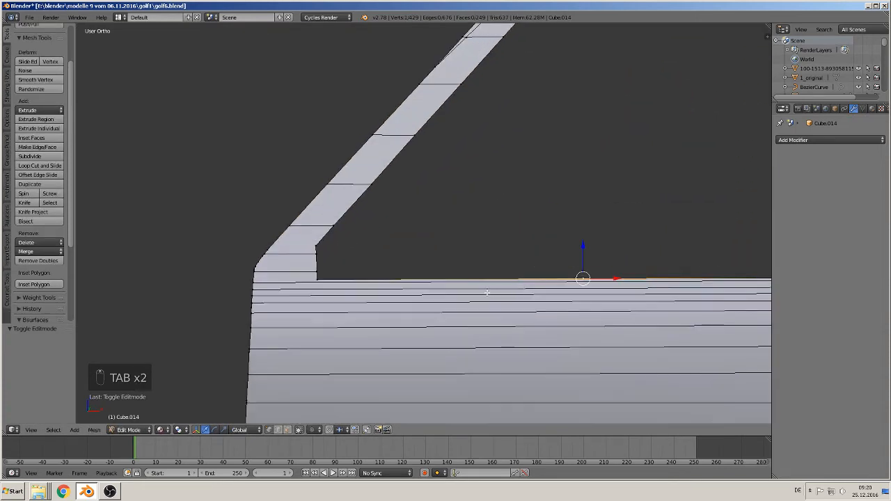
shift+middle_drag(487, 292, 434, 75)
scroll(344, 179, down, 2)
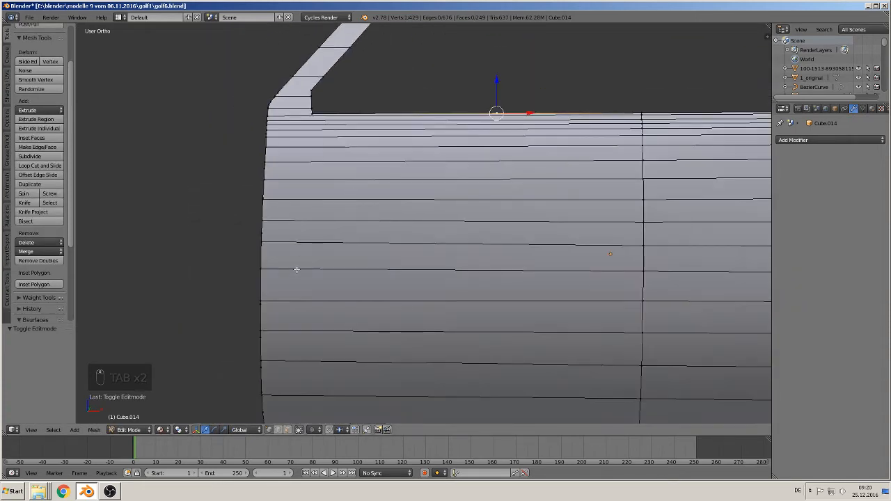
right_click(259, 338)
middle_drag(293, 340, 330, 302)
scroll(329, 305, up, 1)
shift+middle_drag(220, 346, 334, 216)
scroll(334, 216, up, 3)
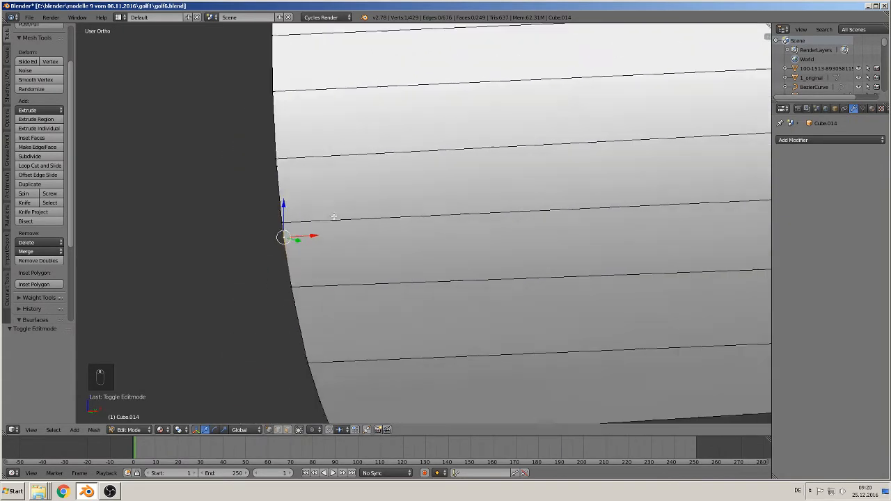
scroll(320, 248, up, 3)
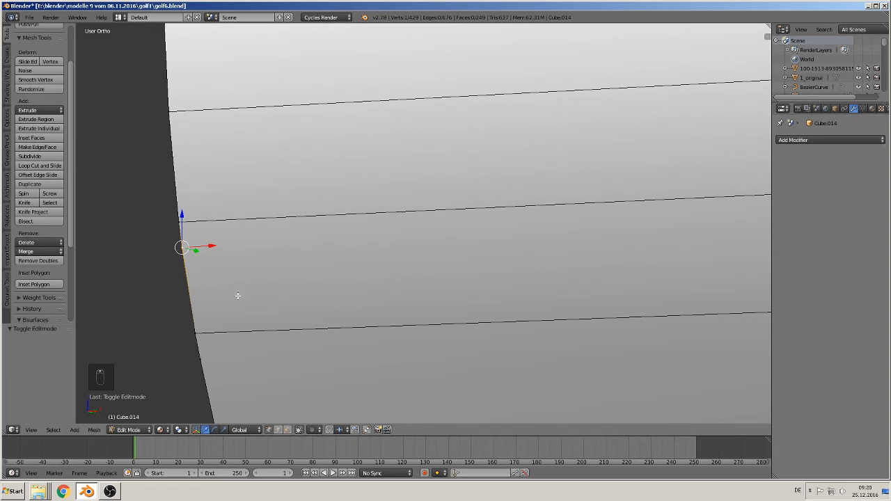
key(x)
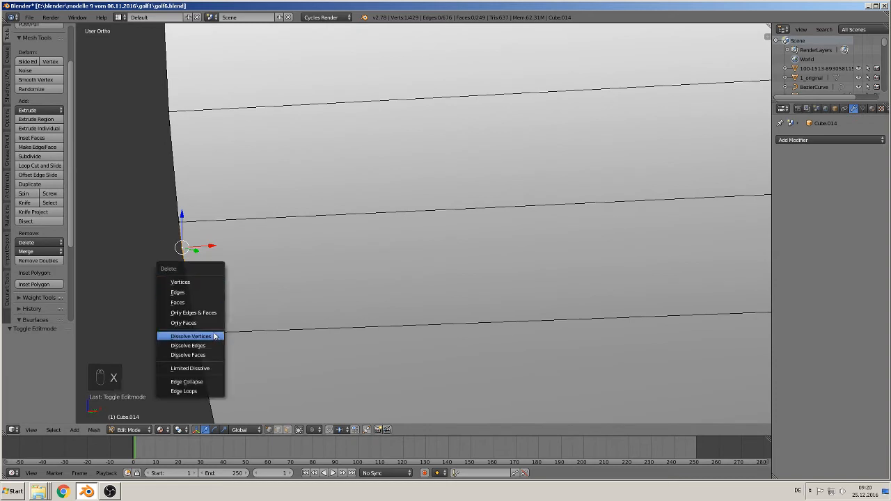
click(212, 336)
right_click(200, 357)
key(x)
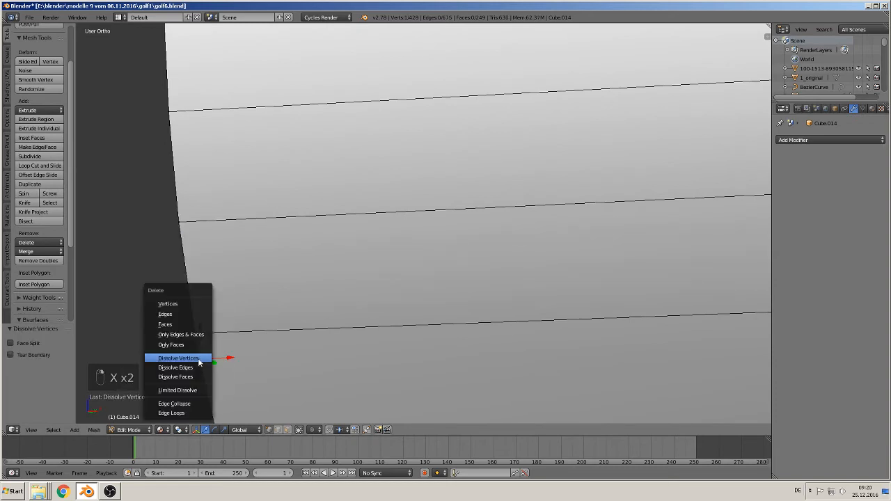
click(198, 359)
- Dissolve the next two surplus vertices further down the door's curved front edge
scroll(268, 340, down, 4)
scroll(354, 318, up, 1)
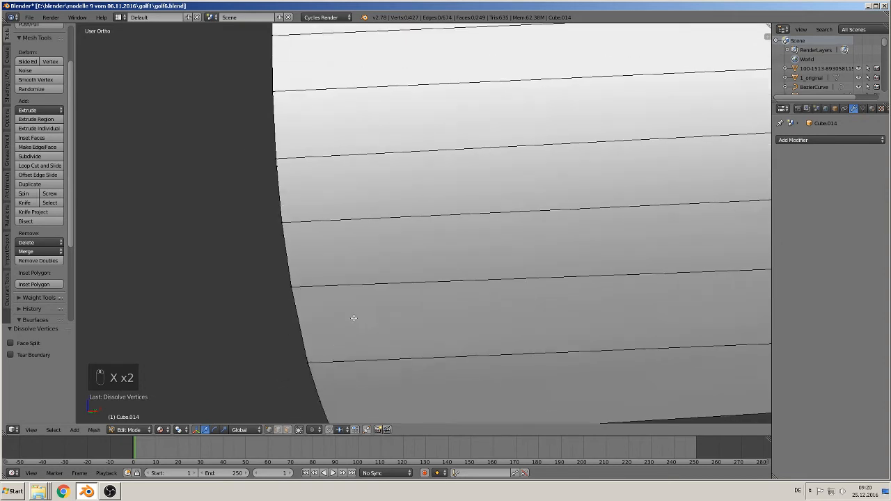
right_click(307, 359)
key(x)
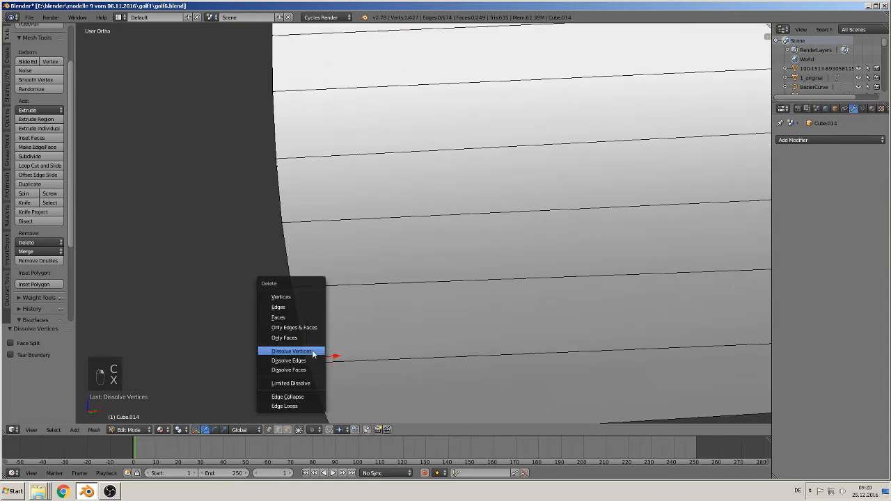
click(311, 352)
key(x)
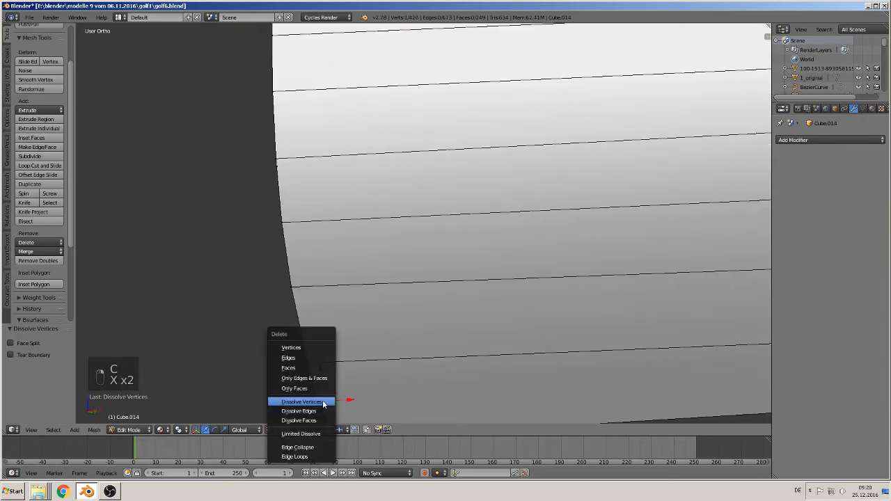
click(322, 400)
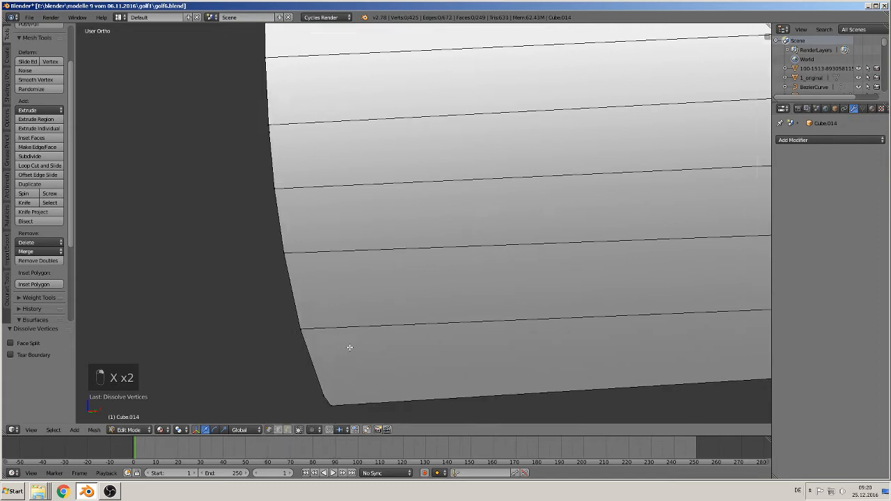
- Dissolve the narrow extra edge line running along the outer side of the window frame's sloping front pillar
shift+middle_drag(350, 348, 306, 421)
shift+middle_drag(292, 80, 258, 43)
shift+middle_drag(315, 167, 268, 269)
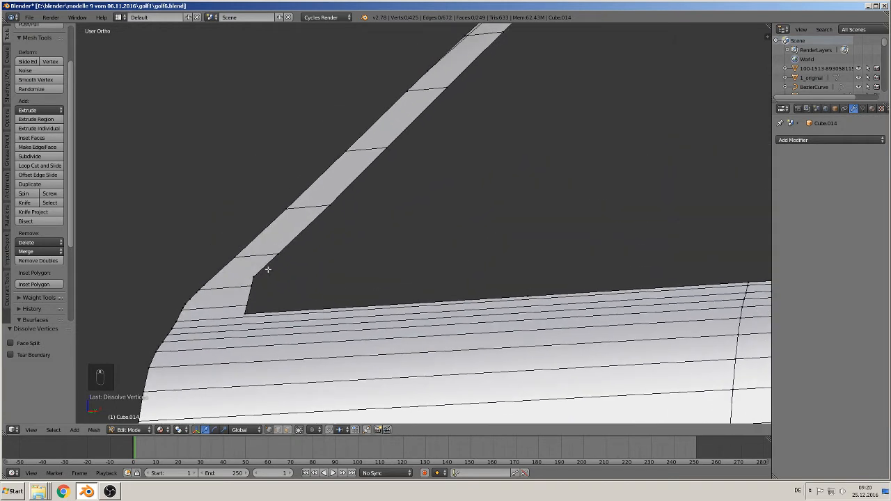
shift+middle_drag(377, 188, 437, 257)
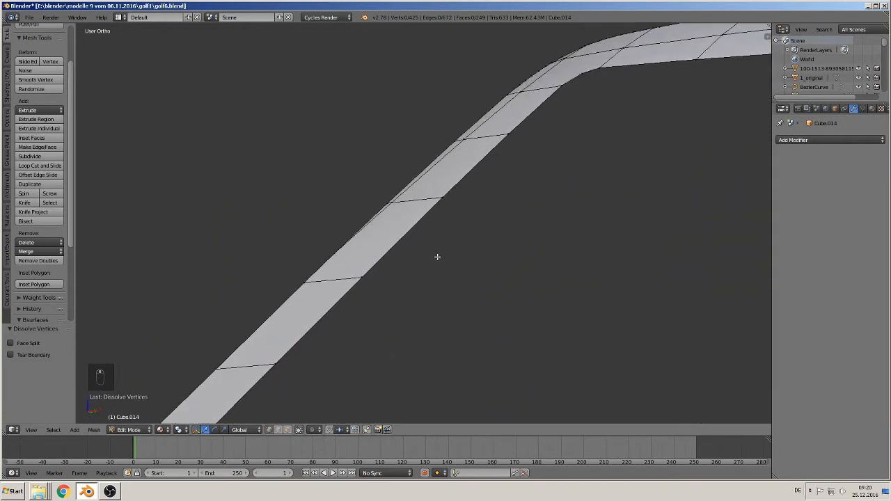
alt+right_click(425, 172)
key(x)
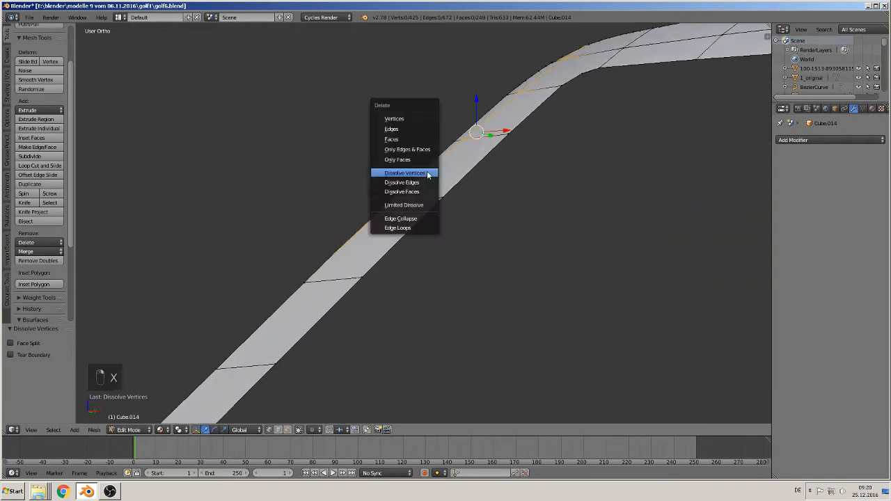
click(425, 181)
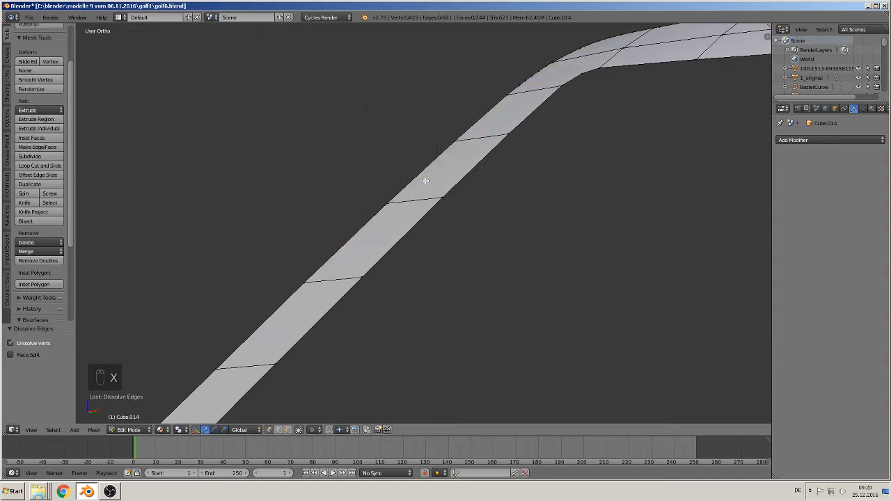
- Dissolve the two stray vertices on the outer edge along the middle of the window frame's upper rail
shift+middle_drag(503, 156, 388, 312)
shift+middle_drag(537, 218, 299, 160)
scroll(341, 169, down, 3)
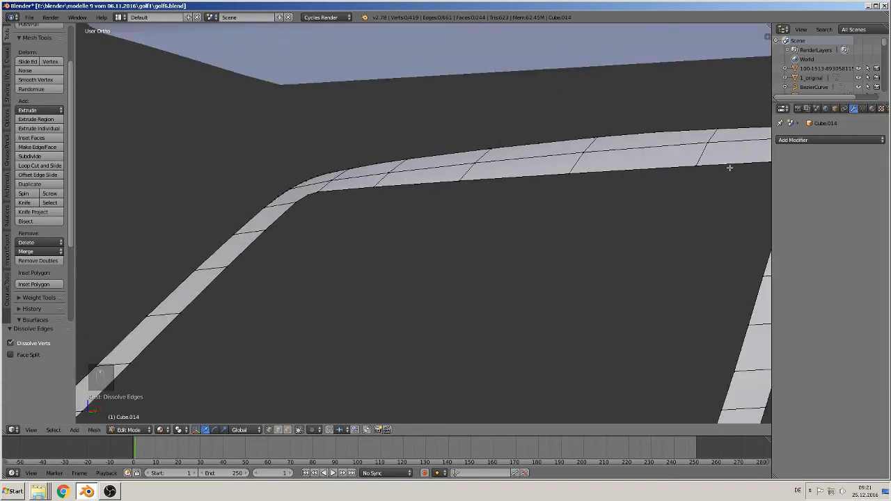
middle_drag(729, 168, 499, 201)
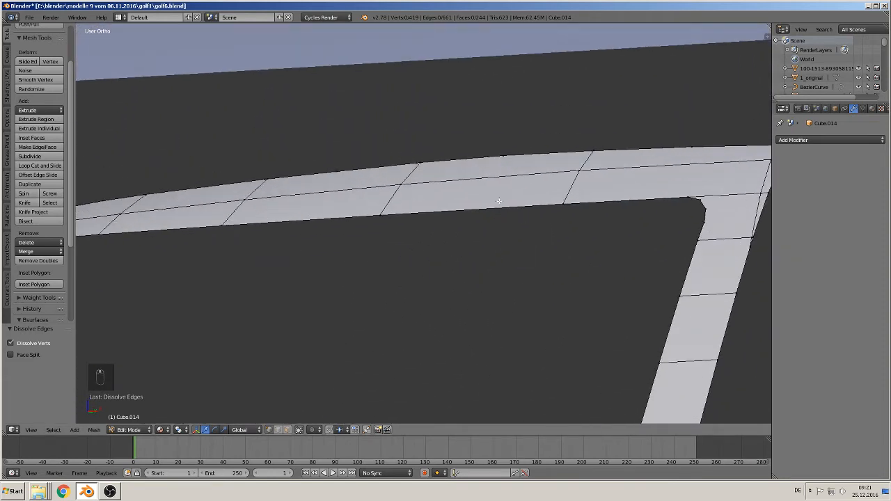
right_click(512, 154)
key(x)
click(510, 145)
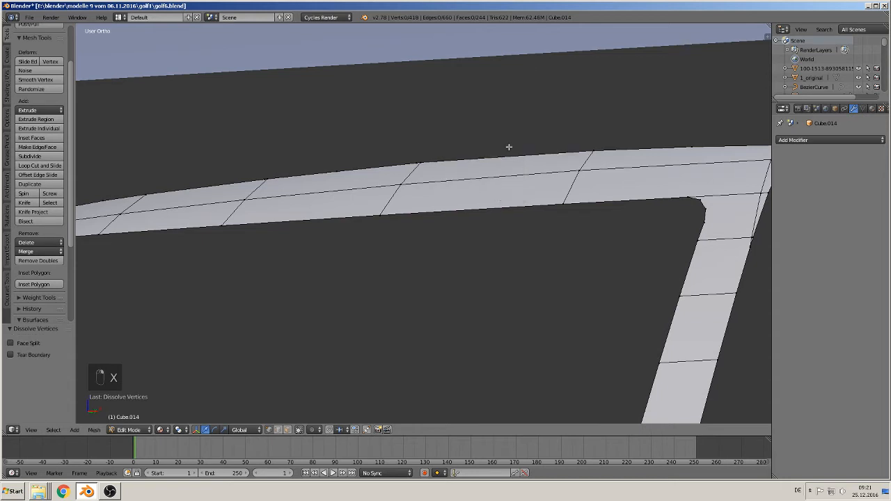
right_click(336, 172)
key(x)
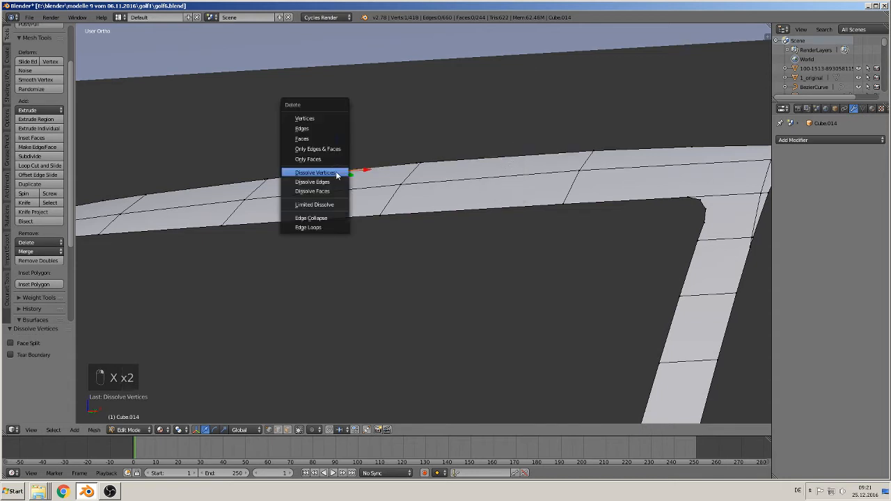
click(337, 173)
- Dissolve two more stray vertices on the upper rail's outer edge, one behind the front curve and one near the rear corner
middle_drag(336, 175, 387, 176)
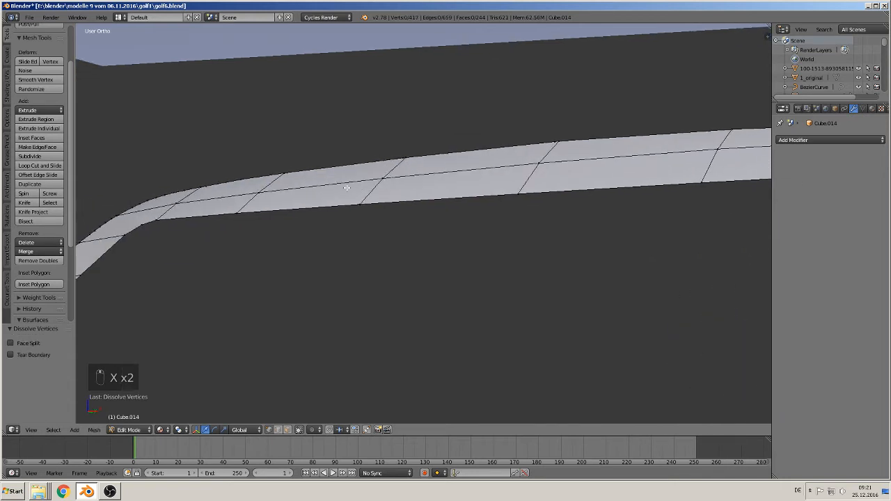
right_click(265, 183)
key(x)
click(243, 175)
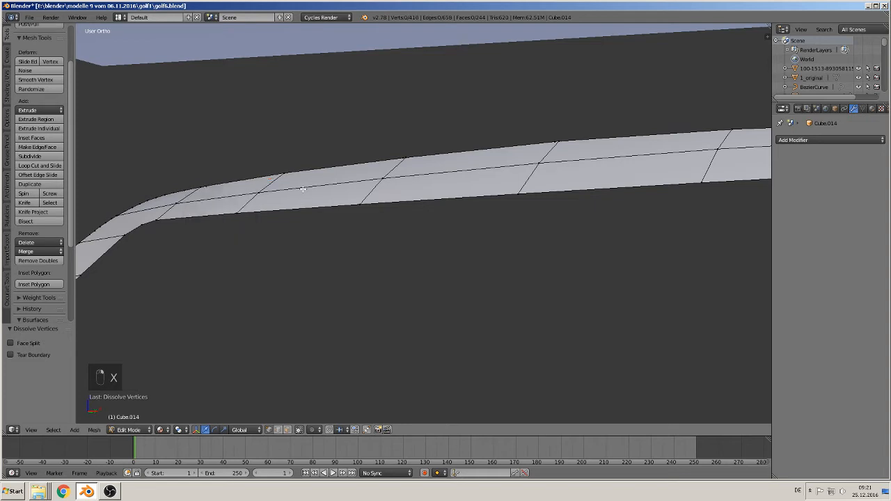
middle_drag(390, 215, 433, 224)
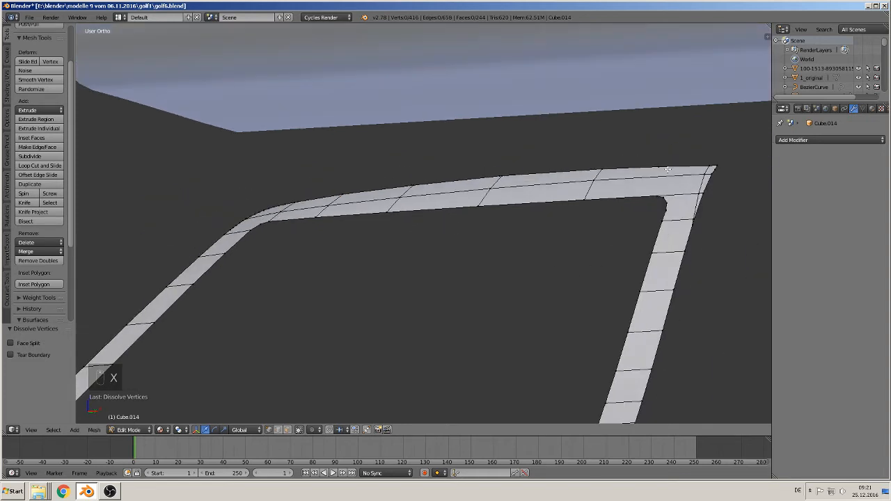
right_click(667, 169)
key(x)
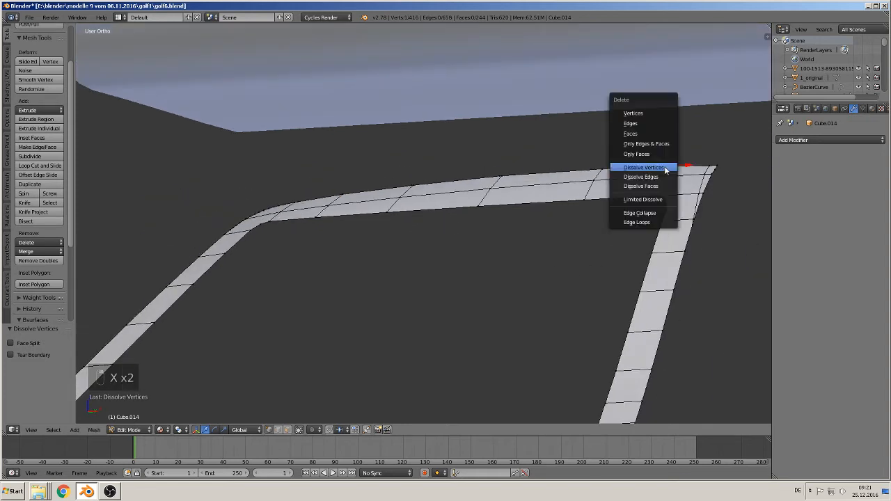
click(665, 167)
- Dissolve the extra edge run around the window frame's upper rear corner and the stray vertex left at the corner
middle_drag(654, 282, 666, 225)
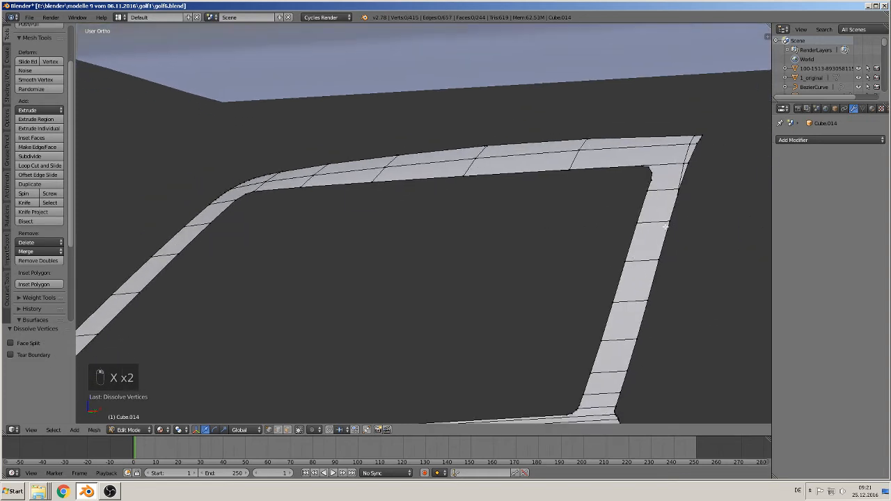
right_click(683, 166)
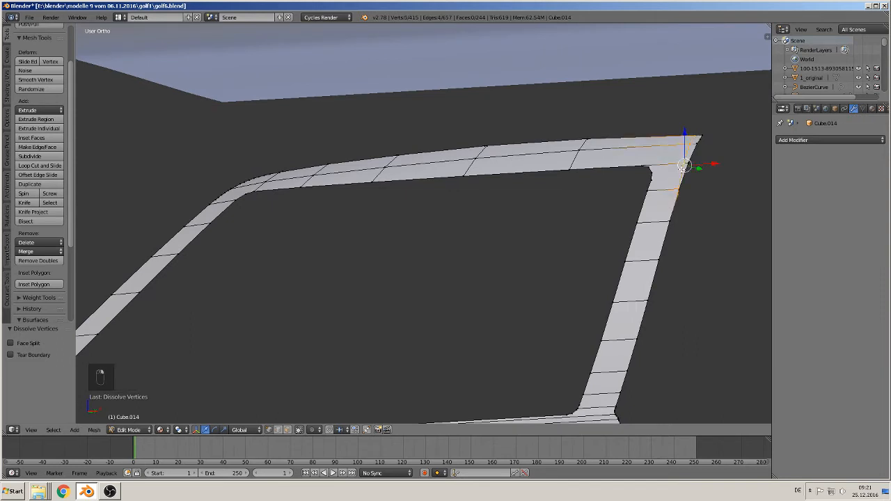
key(x)
click(674, 181)
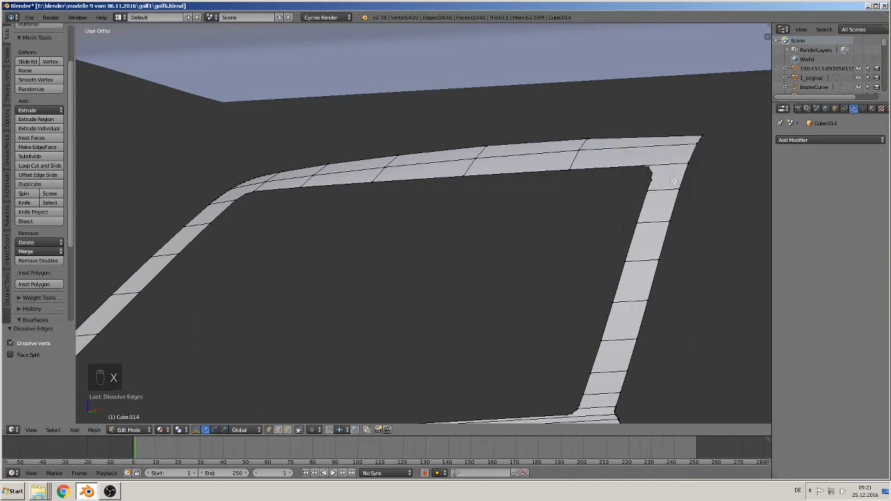
right_click(700, 141)
key(x)
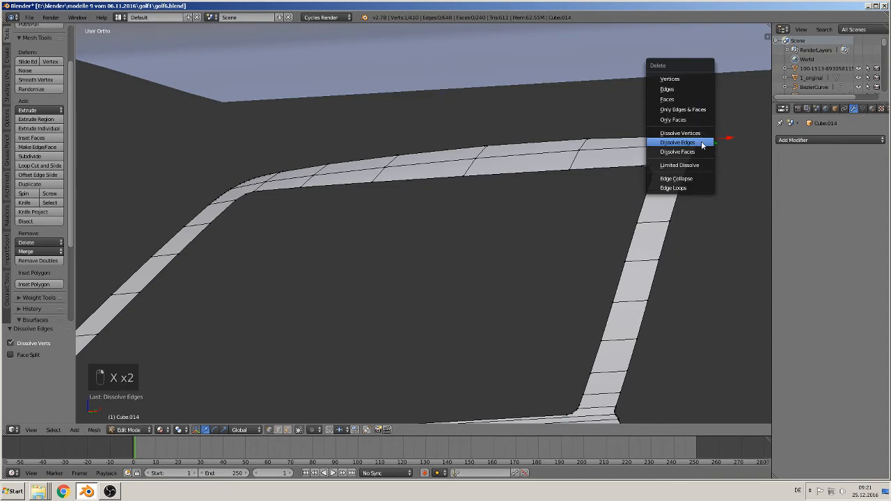
click(698, 134)
- Dissolve the stray vertex on the door's lower window edge, between the front pillar and the vertical seam line
scroll(667, 237, down, 4)
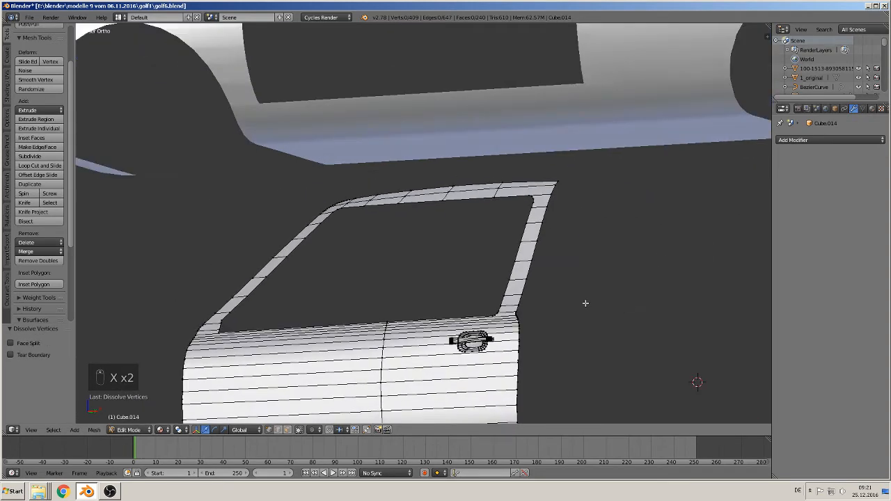
shift+middle_drag(584, 251, 598, 121)
scroll(598, 121, up, 3)
right_click(259, 169)
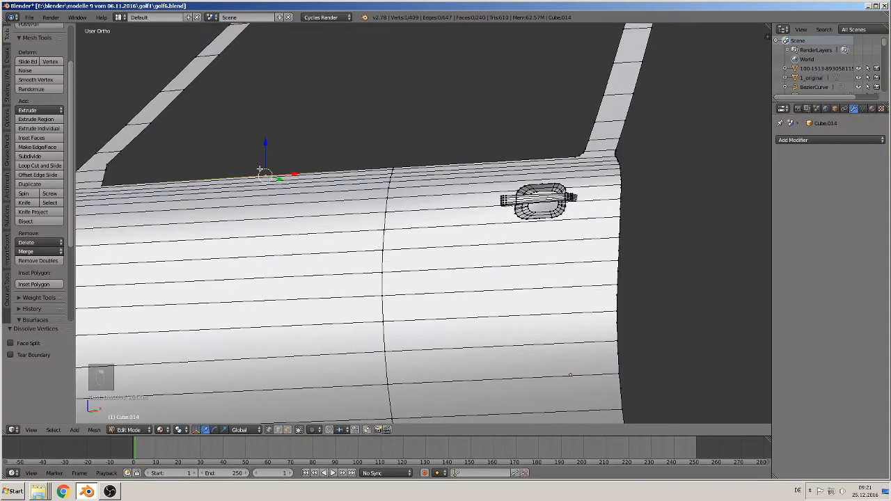
key(x)
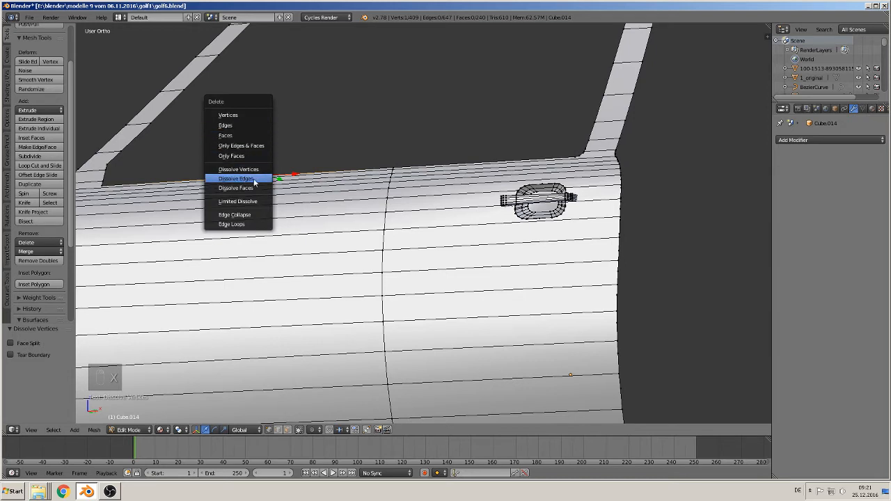
click(238, 169)
- Dissolve three stray vertices between the horizontal edge lines on the lower half of the door's rear edge
scroll(421, 267, down, 3)
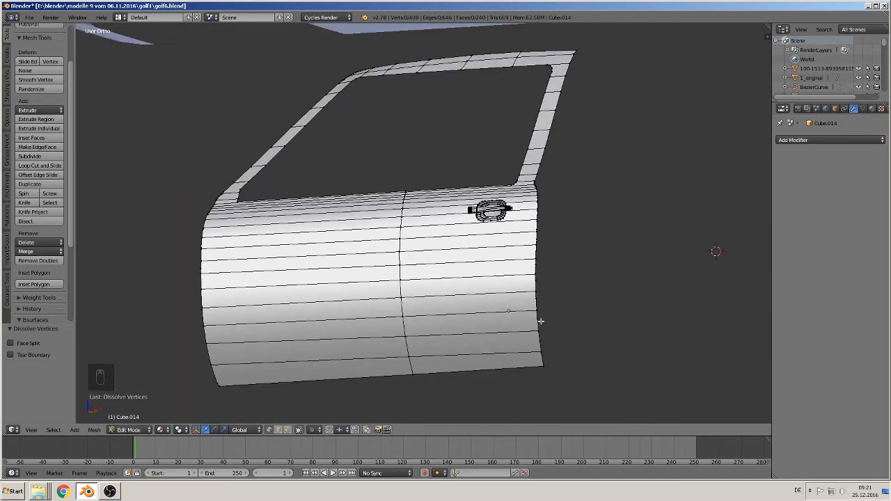
scroll(540, 321, up, 2)
right_click(589, 328)
key(x)
click(599, 280)
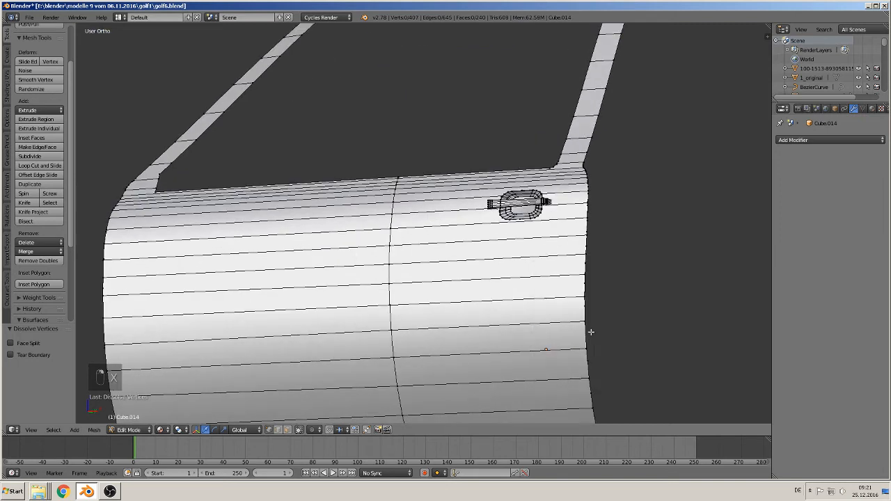
key(x)
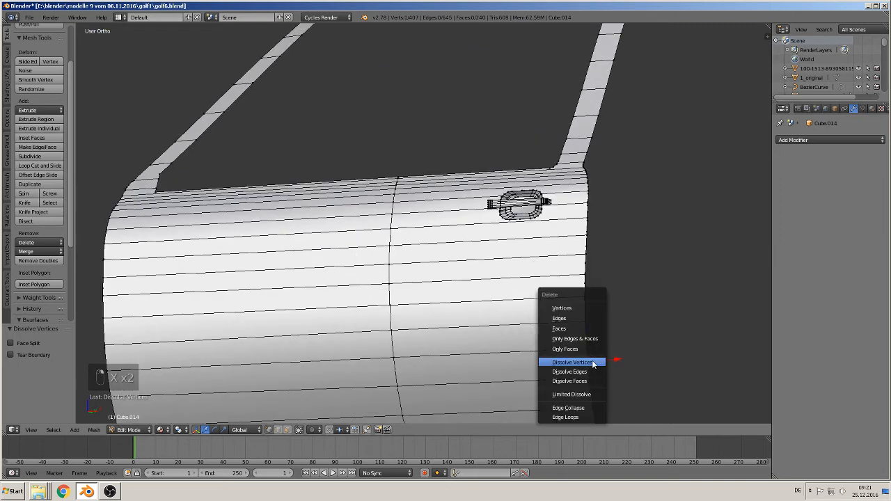
click(593, 363)
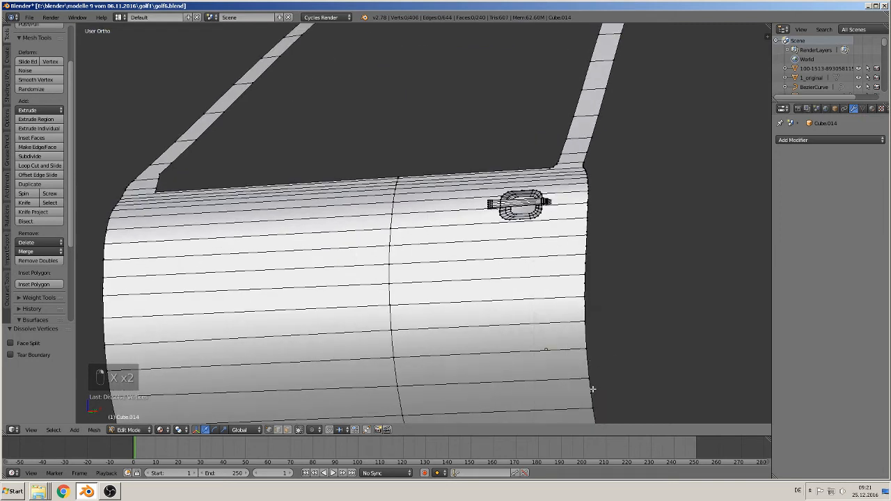
right_click(592, 388)
key(x)
click(592, 388)
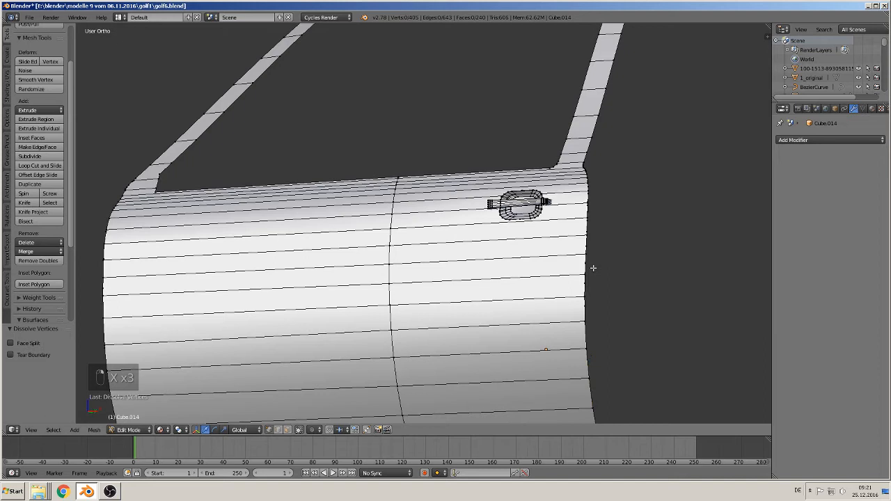
- Dissolve three stray vertices along the middle of the door's rear edge, below the handle
right_click(593, 267)
key(x)
click(592, 262)
right_click(590, 283)
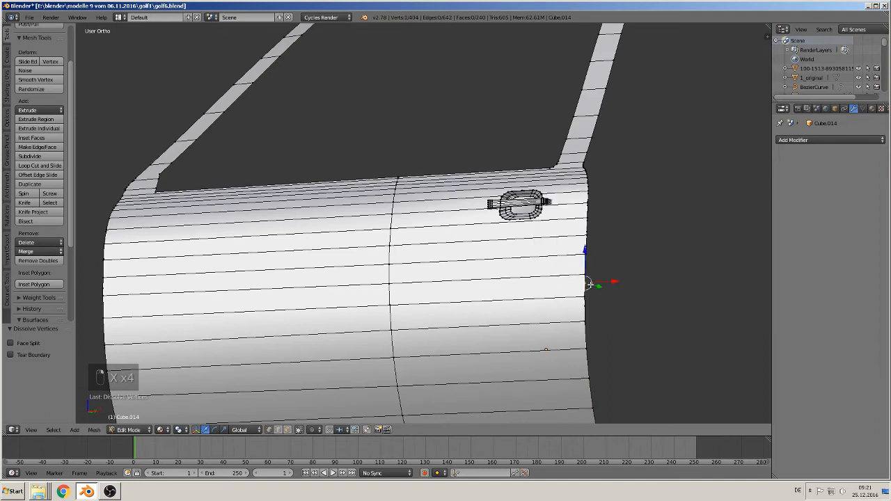
key(x)
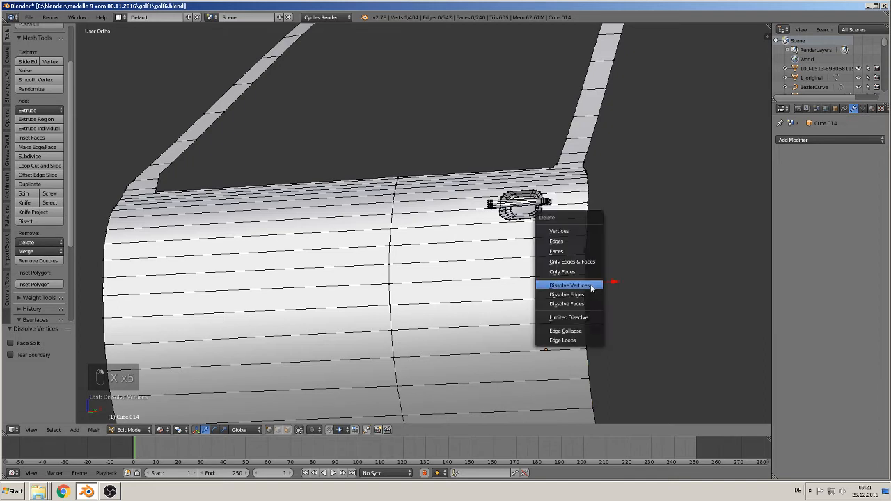
click(589, 284)
right_click(588, 307)
key(x)
click(588, 307)
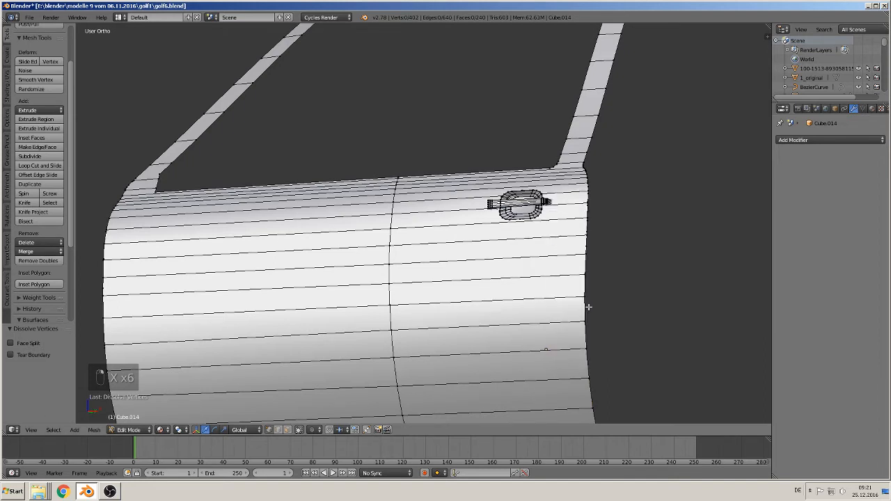
- Dissolve three stray vertices on the door's rear edge, from just below the handle up to handle height
right_click(594, 234)
key(x)
click(590, 244)
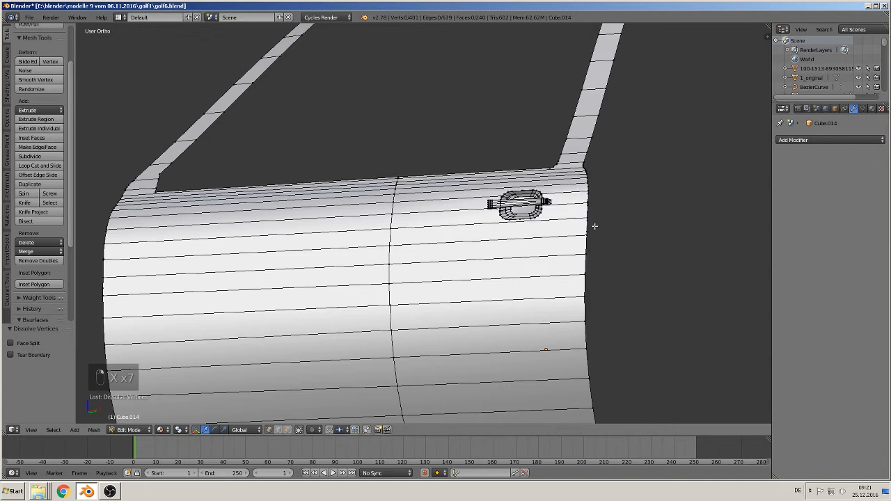
right_click(594, 226)
key(x)
click(593, 226)
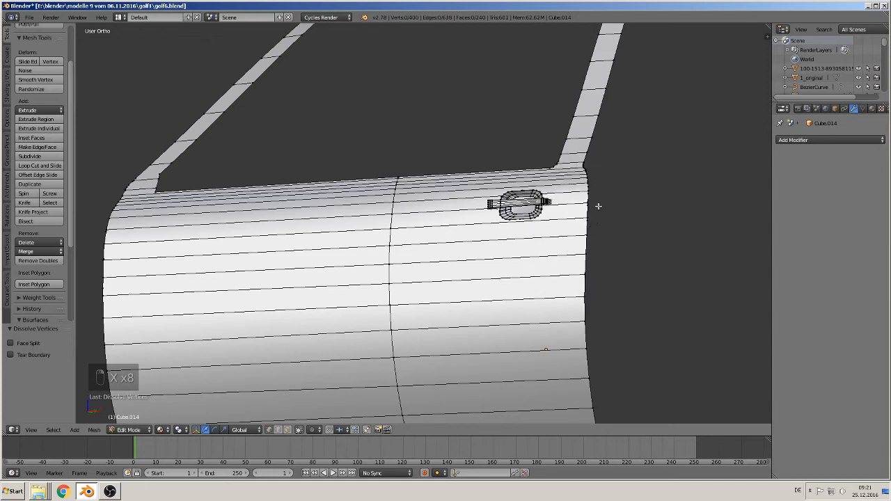
right_click(595, 206)
key(x)
click(599, 205)
- Dissolve the remaining stray vertices on the door's rear edge beside and just above the handle, and return to Object Mode
right_click(592, 192)
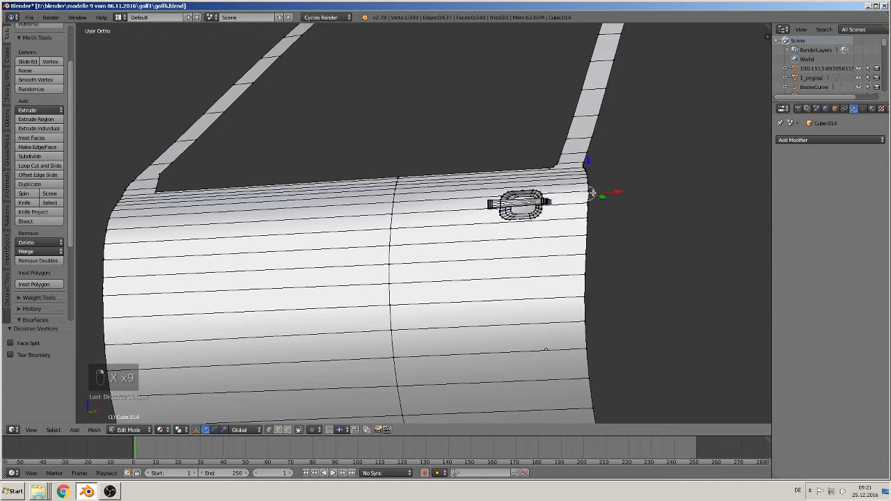
key(x)
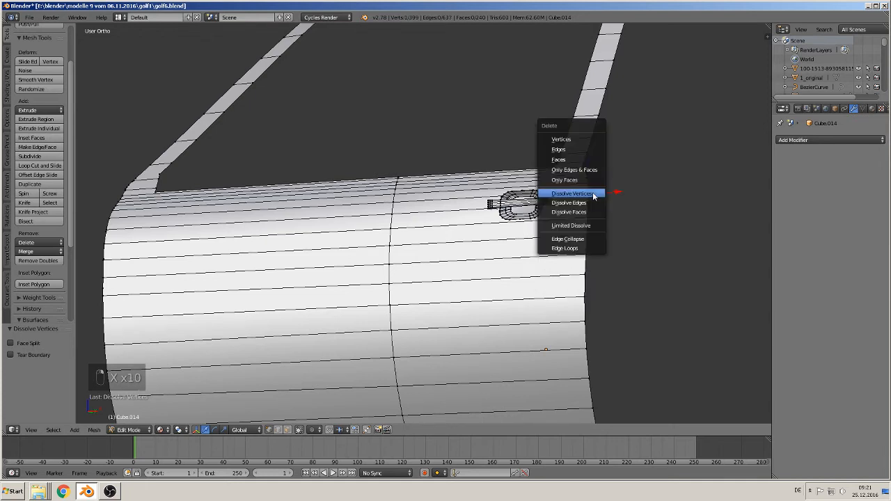
click(592, 193)
right_click(594, 189)
key(x)
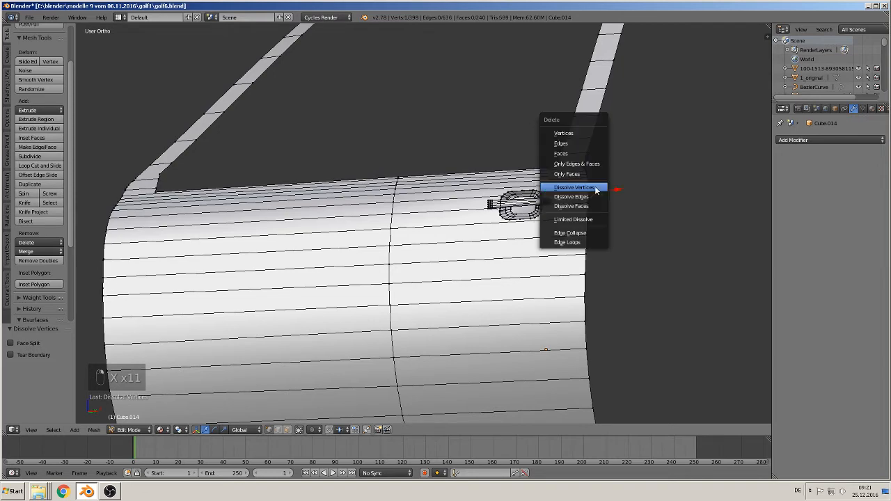
key(x)
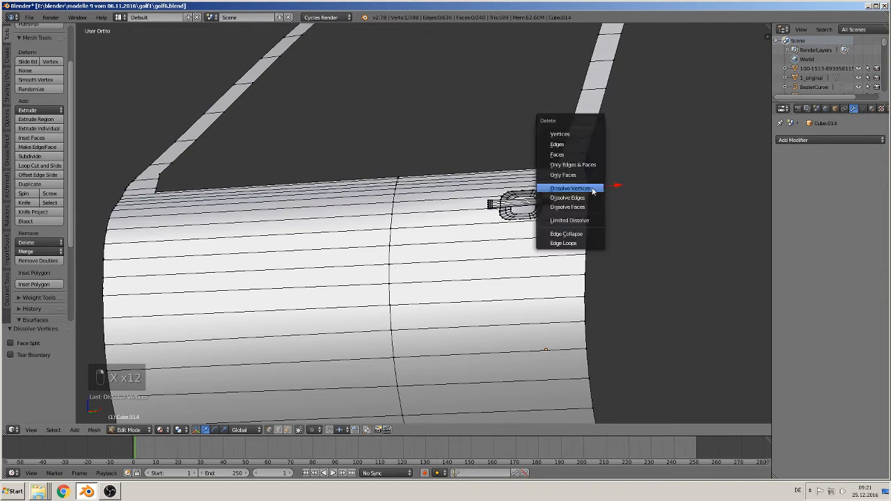
click(592, 190)
scroll(590, 240, down, 6)
key(Tab)
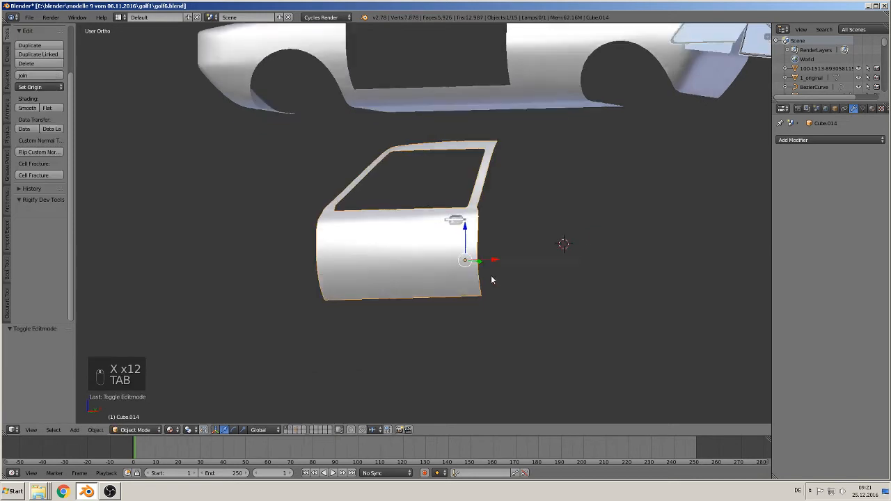
- Save the blend file golf6.blend under its existing name
scroll(531, 289, down, 2)
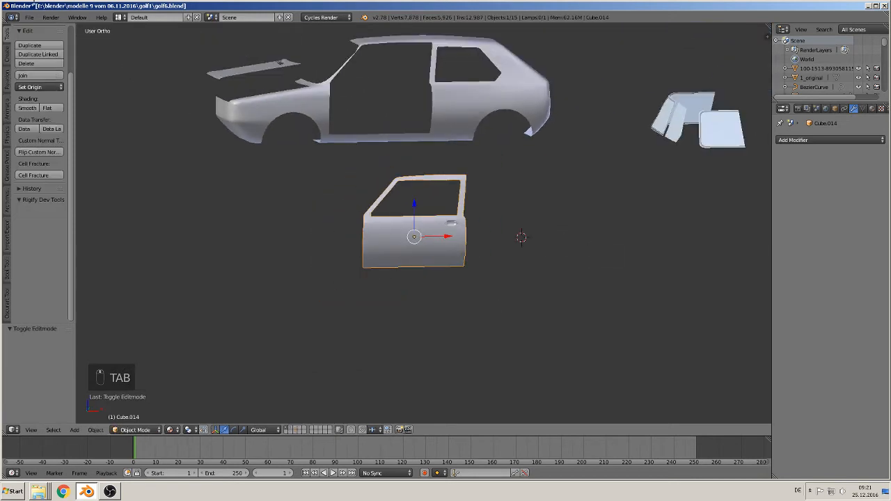
click(28, 17)
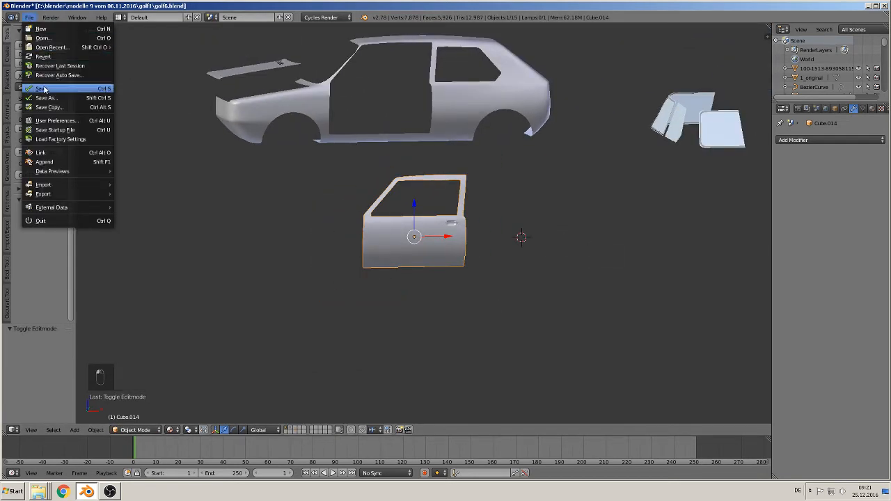
click(43, 88)
- Add a mesh circle near the photo's rear wheel in orthographic front view and rotate it 90° about the X axis
key(KP_5)
scroll(498, 181, up, 2)
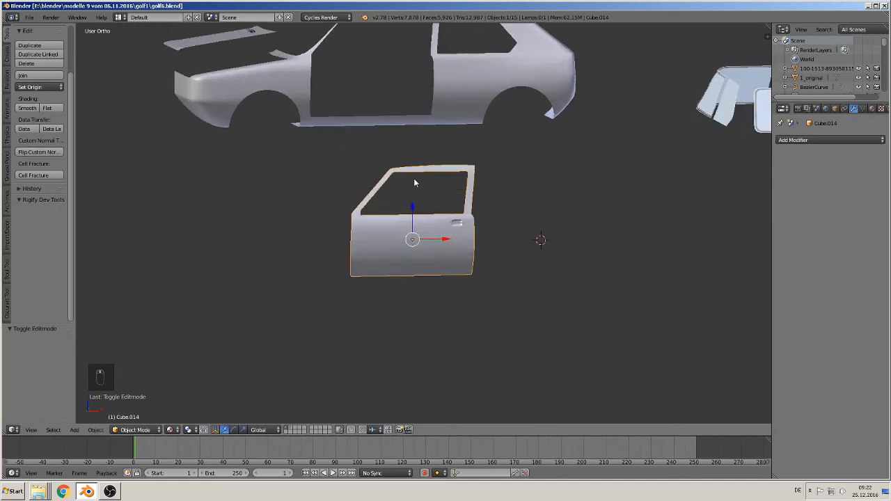
key(KP_1)
scroll(384, 186, down, 3)
shift+middle_drag(338, 168, 385, 364)
scroll(573, 254, up, 5)
shift+middle_drag(572, 255, 289, 408)
scroll(290, 255, up, 6)
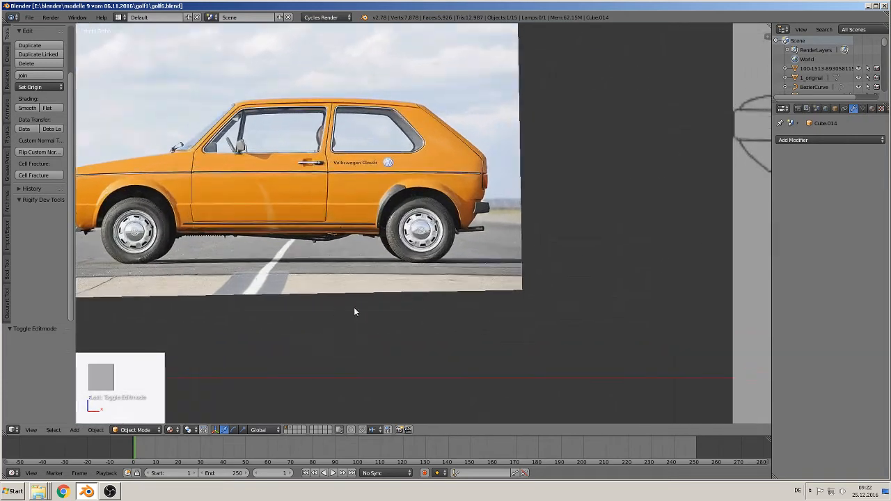
scroll(418, 312, up, 5)
shift+middle_drag(488, 312, 298, 258)
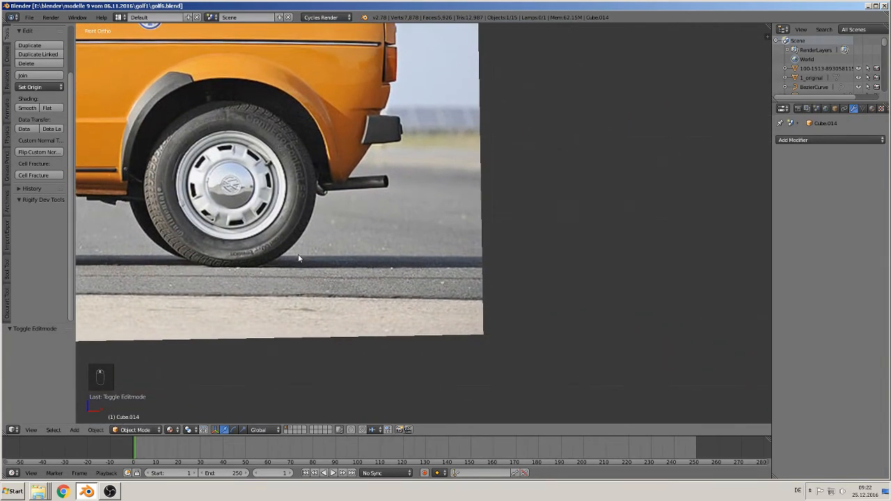
click(75, 430)
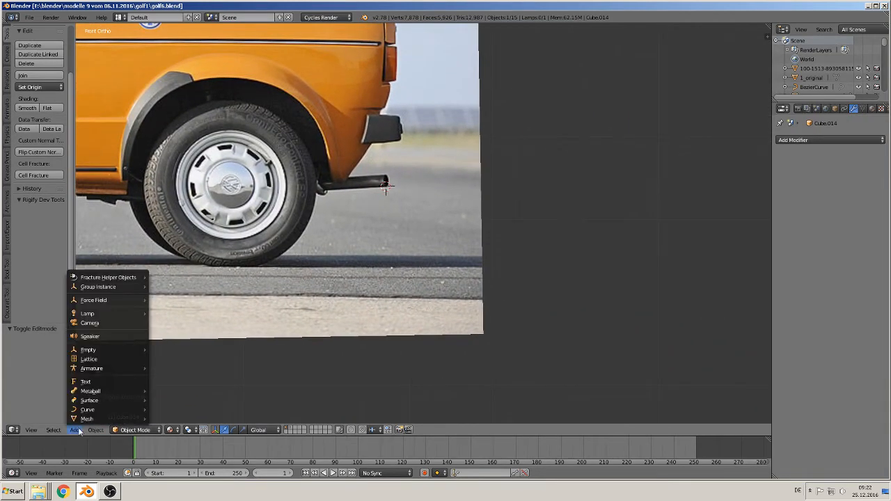
mouse_move(86, 419)
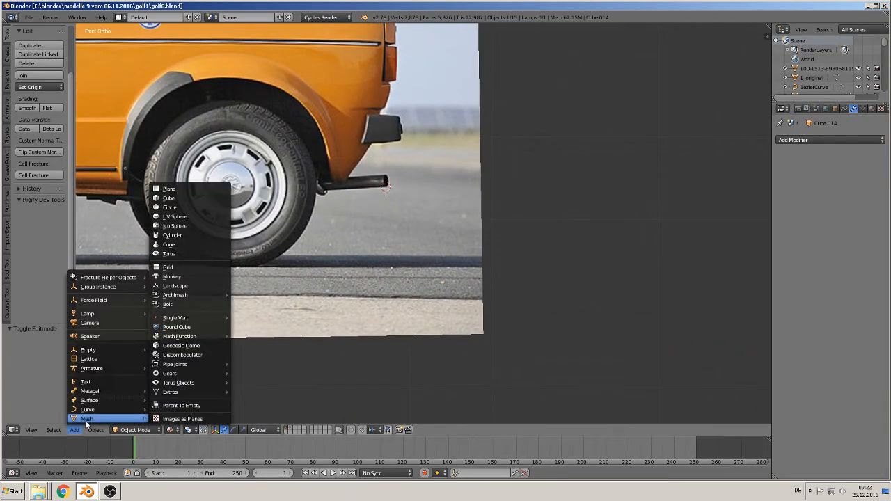
click(171, 207)
text(r)
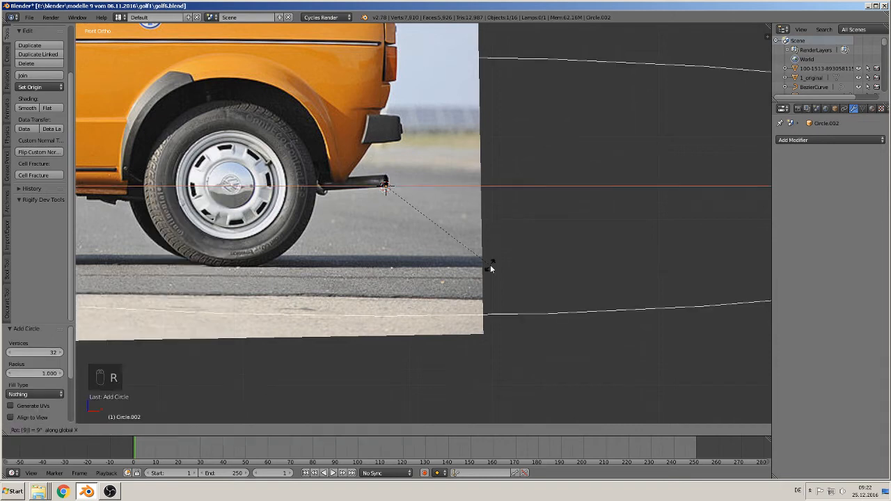
text(x90)
key(Return)
- Centre the circle on the photo's rear wheel hub and fit it to the rim's outer edge, scaling by 0.035 and 1.892
key(s)
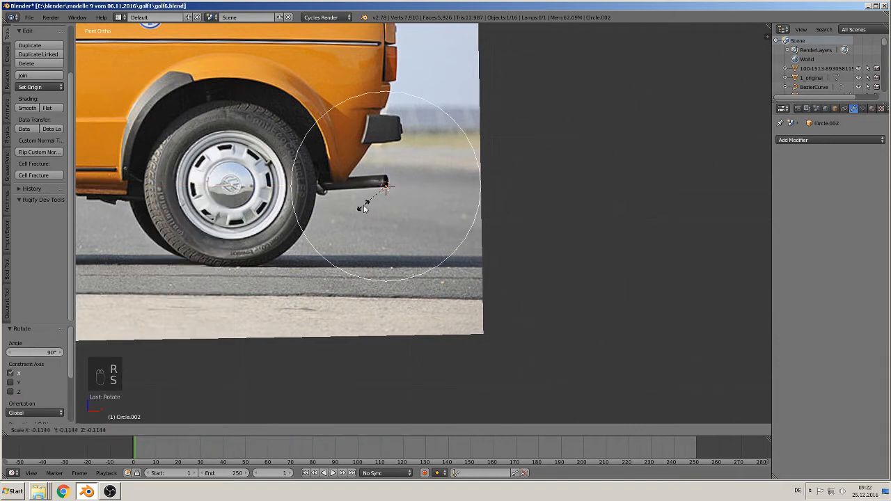
click(389, 199)
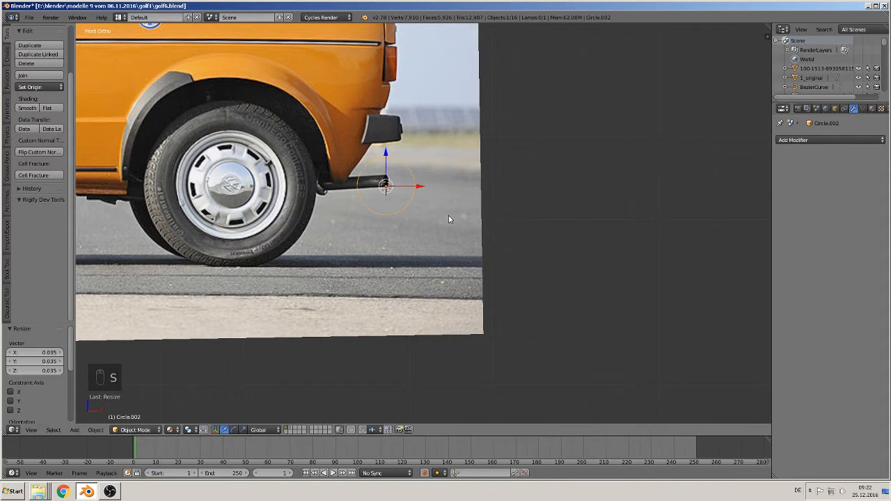
key(g)
click(291, 213)
key(s)
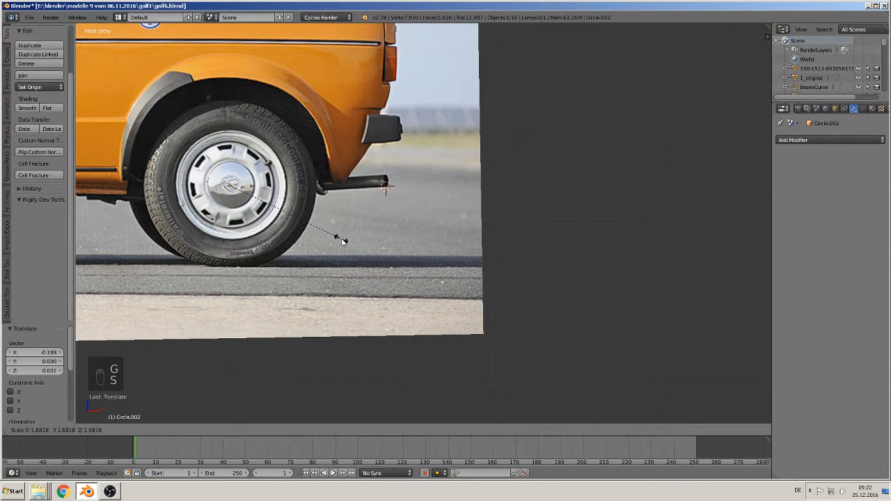
click(356, 247)
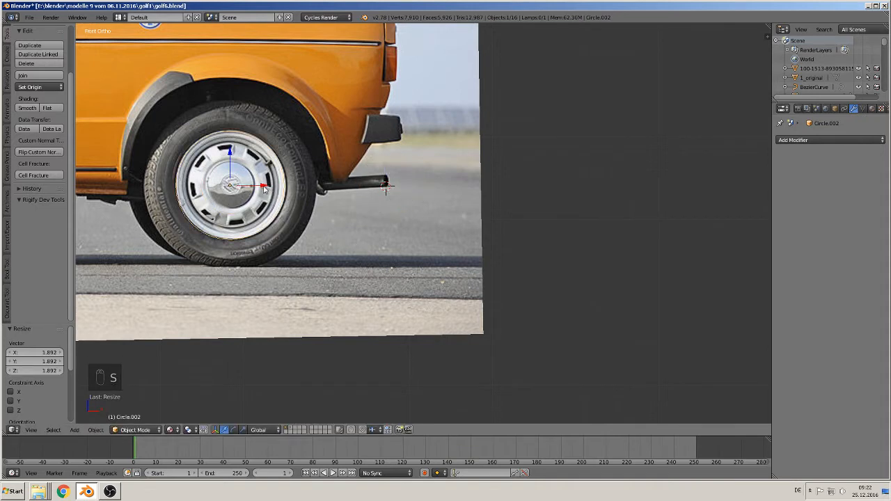
- Move the rim circle 0.376 along the X axis, out of the photo into the empty area behind the car
key(g)
key(x)
click(588, 197)
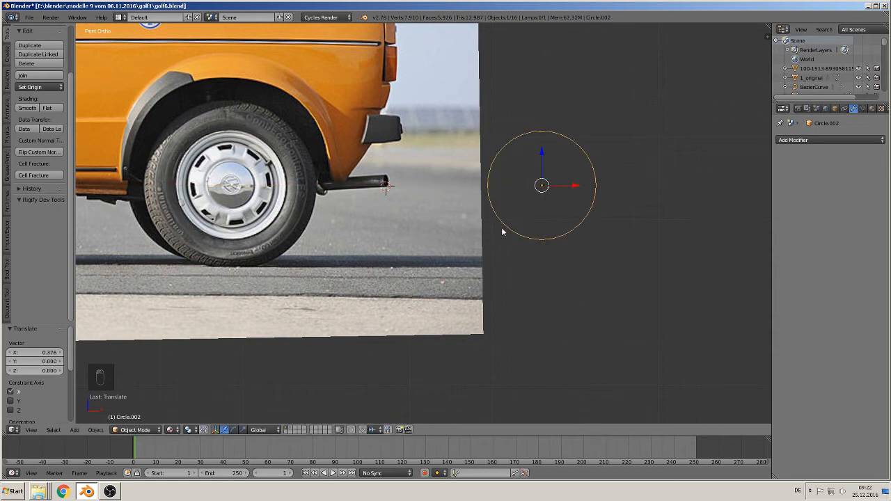
- Extrude the circle inward twice in Edit Mode with scales of 0.978 and 0.962 to form a narrow rim ring
shift+middle_drag(501, 227, 427, 253)
scroll(427, 253, up, 1)
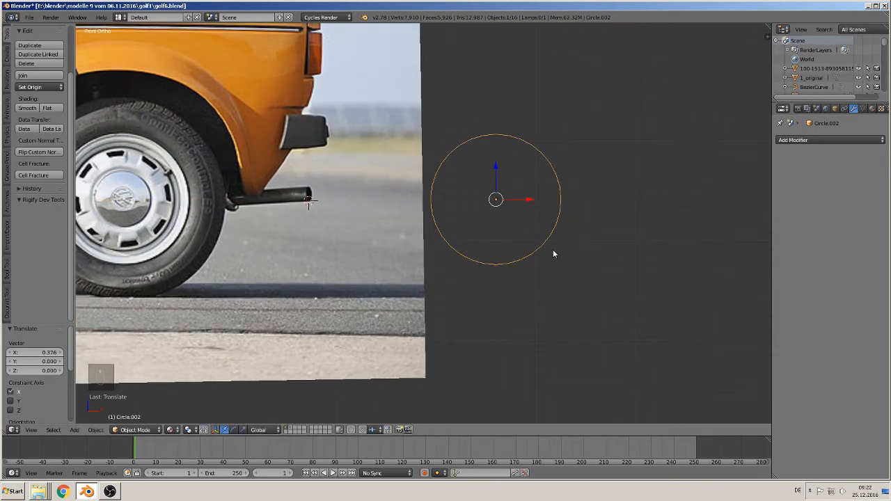
key(Tab)
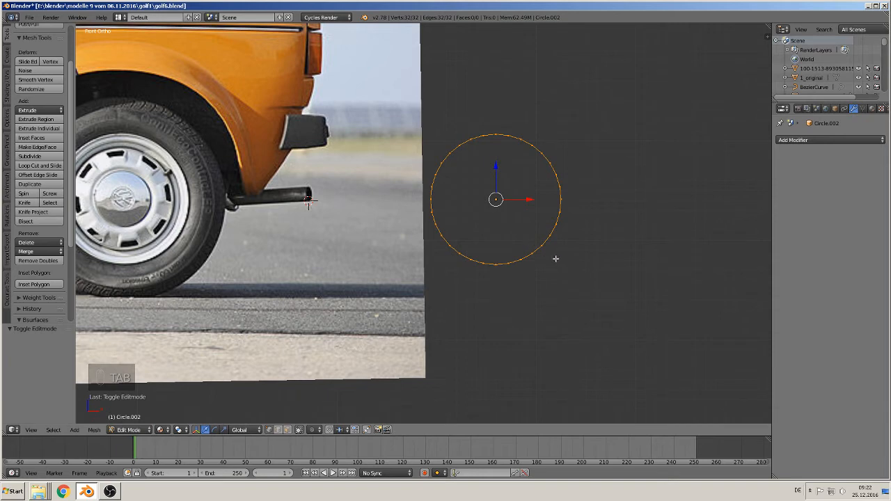
key(e)
key(s)
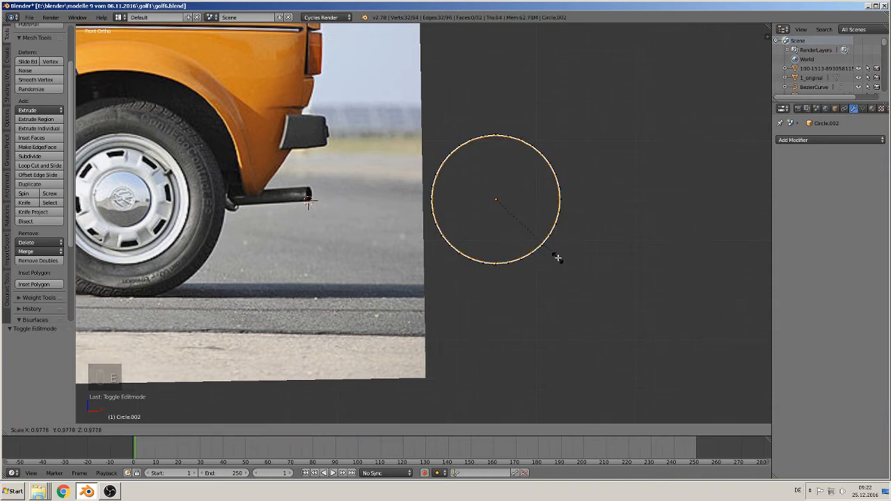
click(558, 259)
key(s)
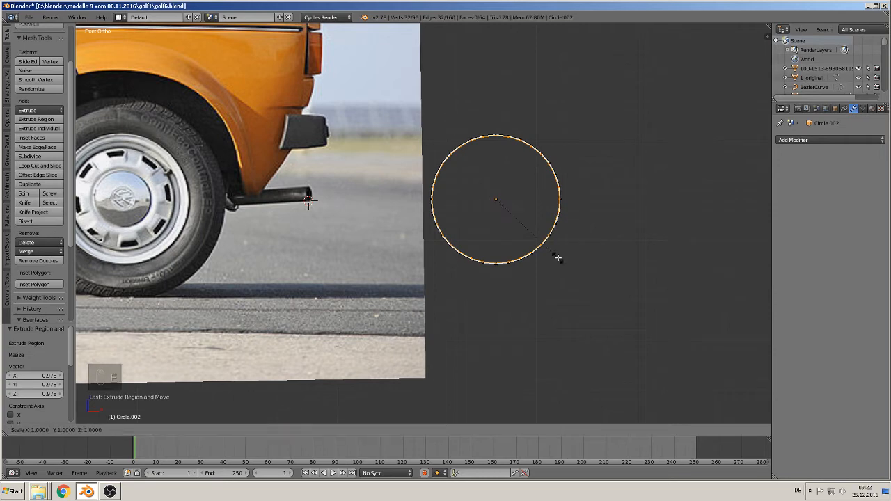
click(555, 253)
- Shift the selected edge loop of the rim ring about 0.0005 along the Y axis
middle_drag(555, 253, 446, 277)
scroll(446, 279, up, 2)
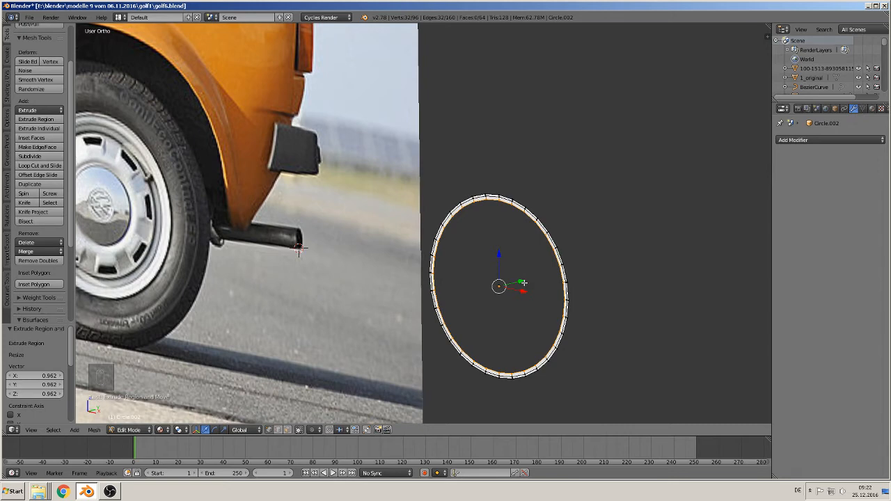
key(g)
key(y)
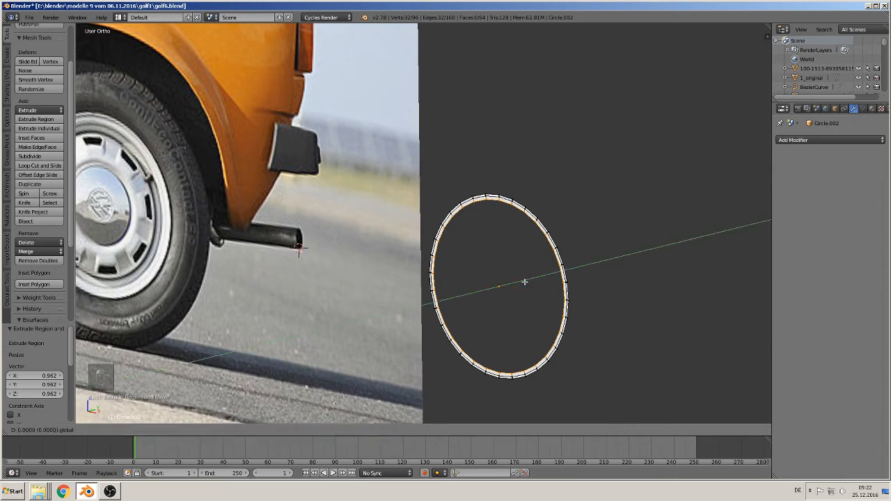
click(562, 254)
- Move the rim ring's middle edge loop about -0.001 along the Y axis
scroll(569, 249, up, 4)
middle_drag(570, 250, 431, 225)
scroll(586, 241, up, 1)
scroll(438, 221, up, 2)
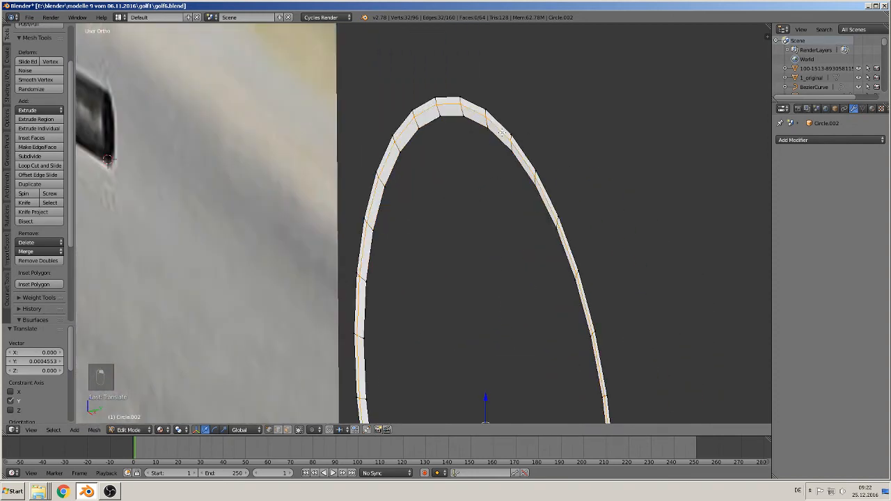
scroll(498, 216, down, 3)
key(g)
key(y)
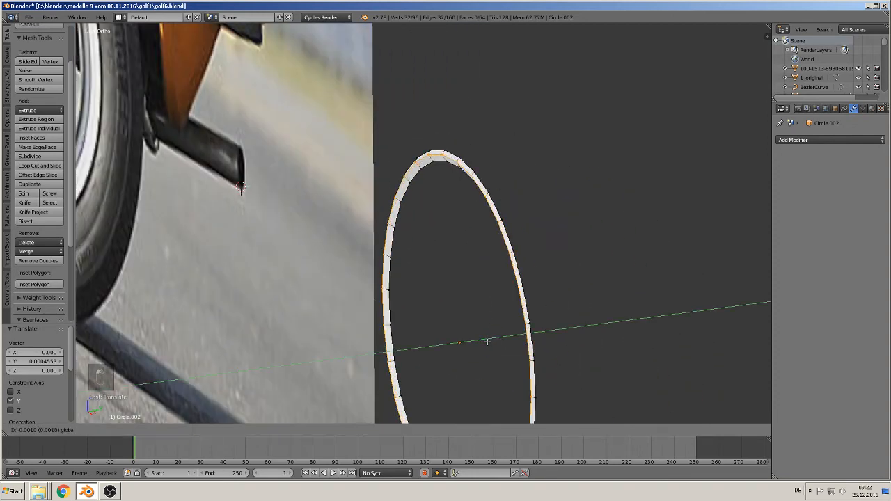
click(510, 332)
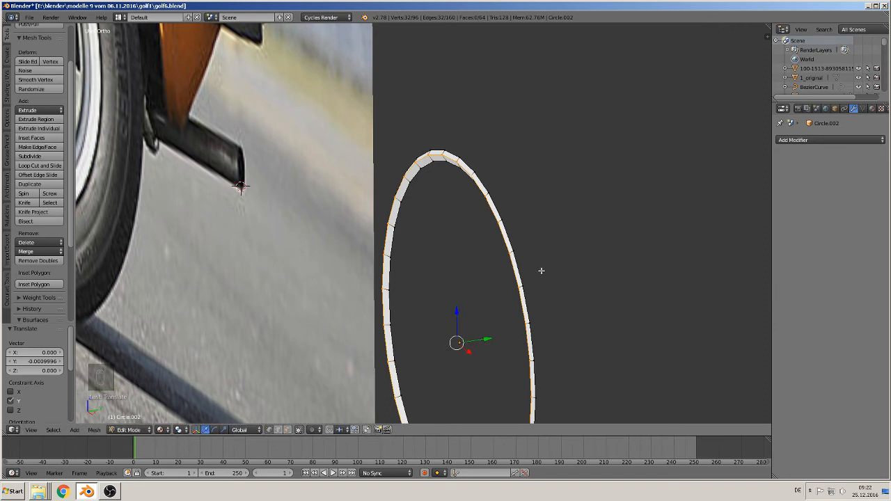
- Bevel the rim ring's middle edge loop with an amount of 0.015 and two segments
key(ctrl+b)
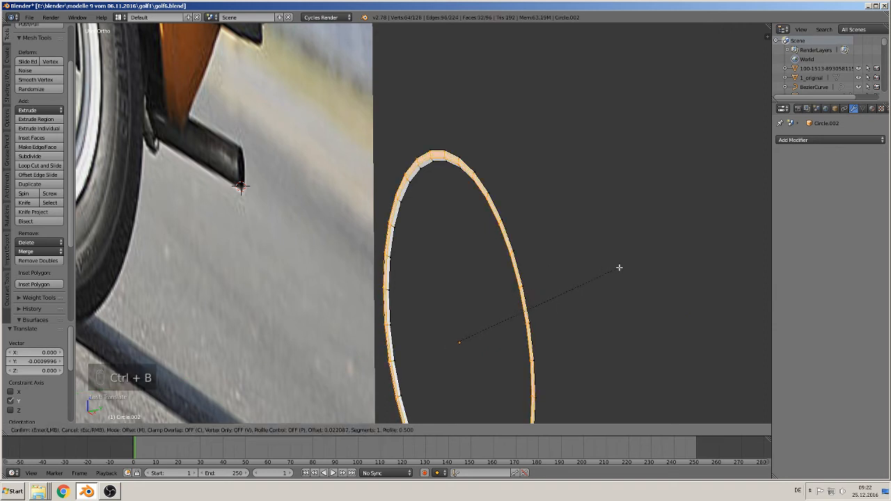
scroll(595, 267, up, 1)
click(594, 267)
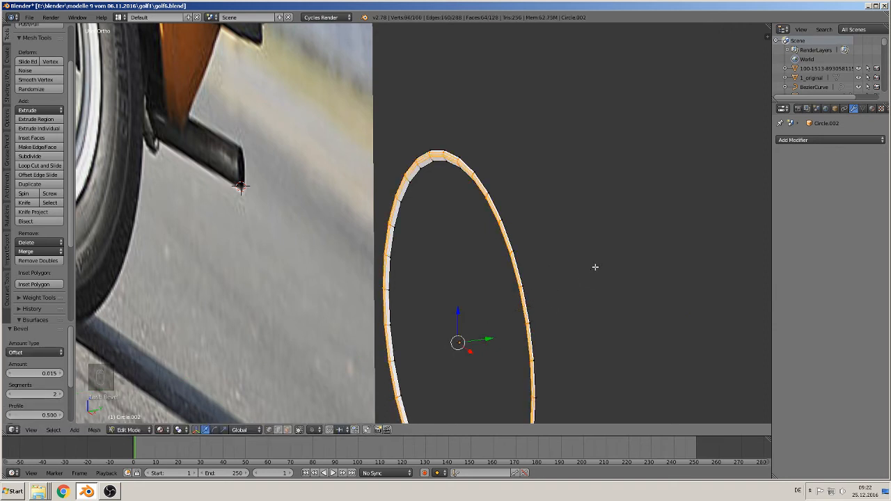
- Extrude the rim ring's inner edge loop 0.002 along the Y axis to give the lip depth
alt+right_click(415, 176)
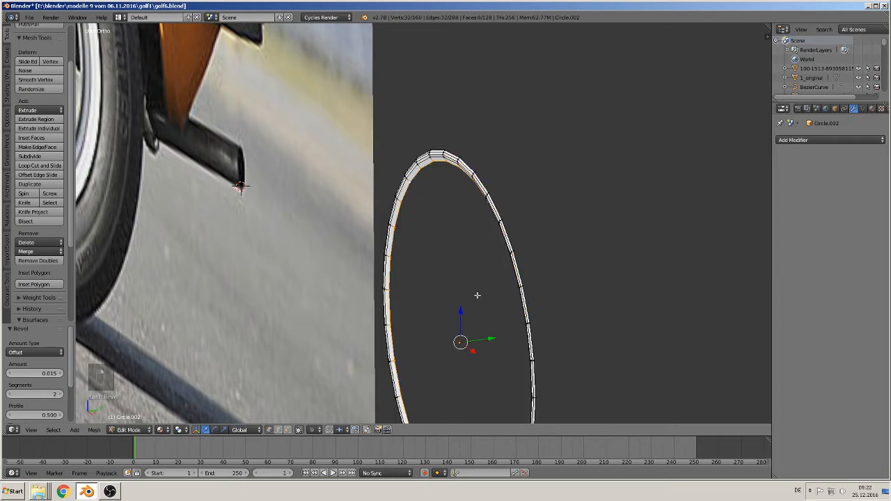
key(e)
middle_click(489, 339)
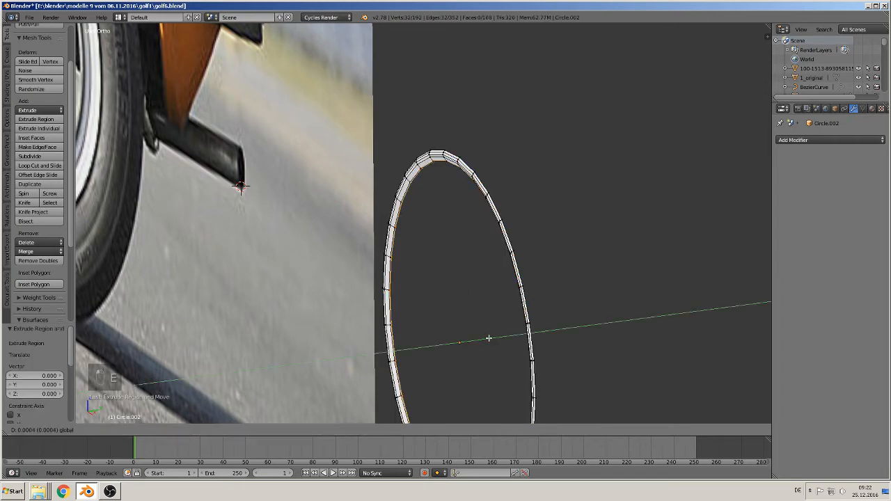
click(493, 338)
- Extrude the inner edge loop inward with a scale of 0.935 to add a wider band to the rim
scroll(456, 325, down, 3)
shift+middle_drag(362, 292, 392, 283)
shift+middle_drag(428, 271, 731, 232)
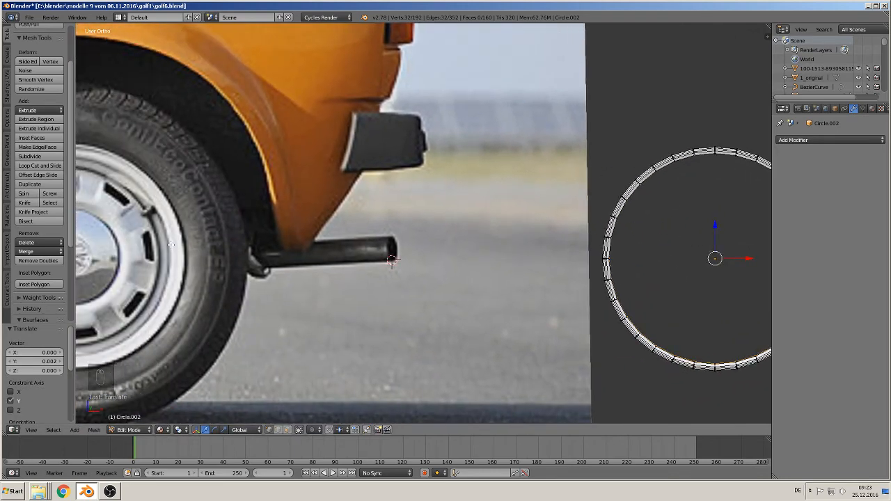
shift+middle_drag(443, 240, 378, 242)
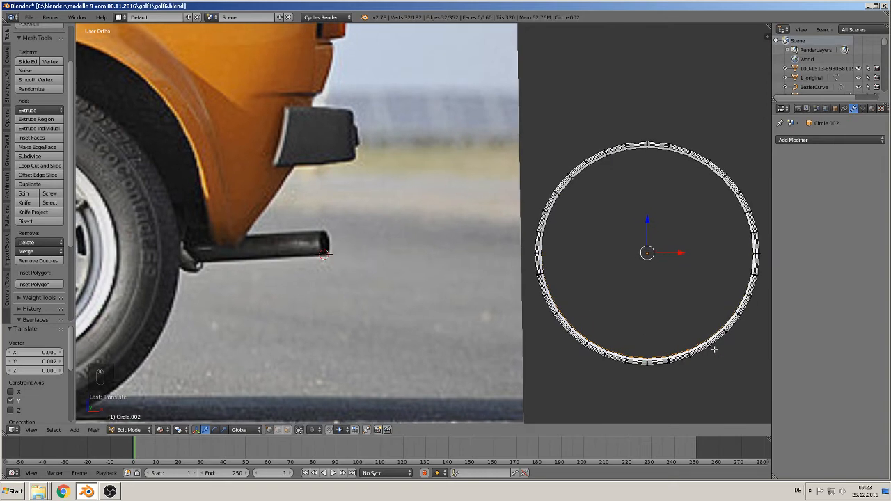
key(e)
key(s)
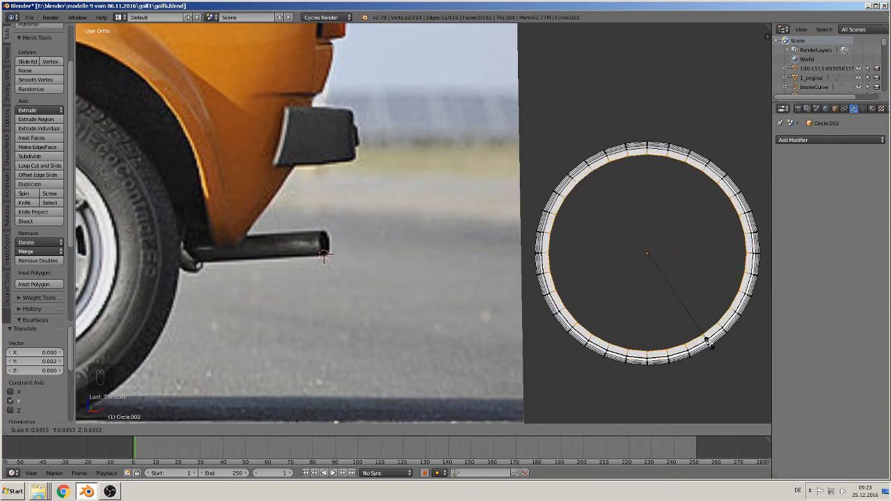
click(707, 342)
- Extrude the rim ring's inner edge loop inward with a scale of 0.948 to add a narrow band
middle_drag(707, 344, 554, 350)
scroll(554, 350, up, 1)
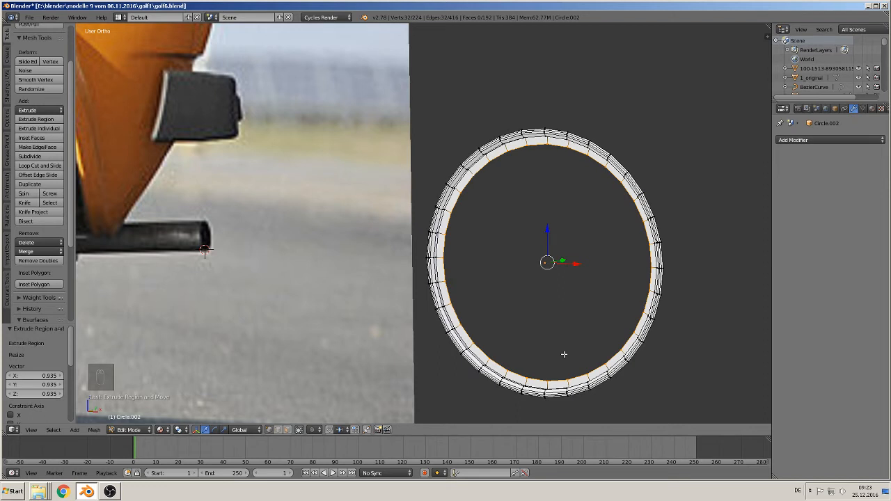
key(e)
key(s)
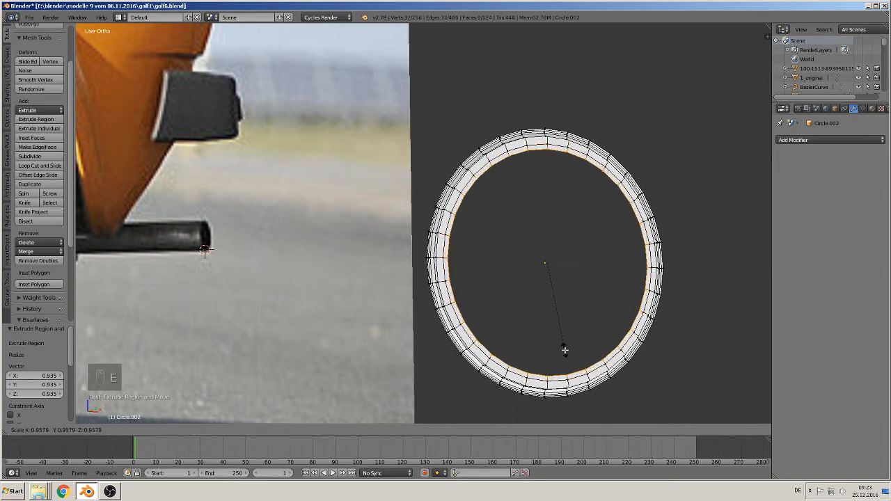
click(565, 348)
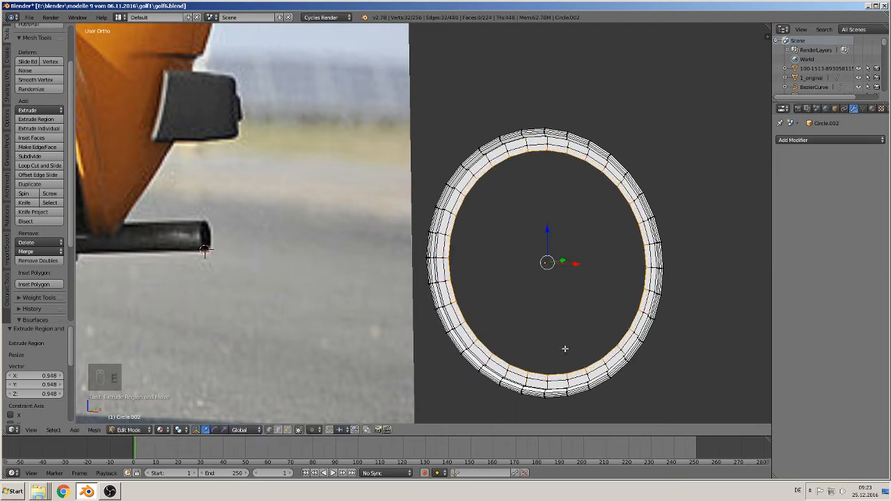
- Extrude the rim ring's inner edge loop 0.007 along the Y axis to form a recessed wall
middle_drag(575, 304, 541, 302)
key(e)
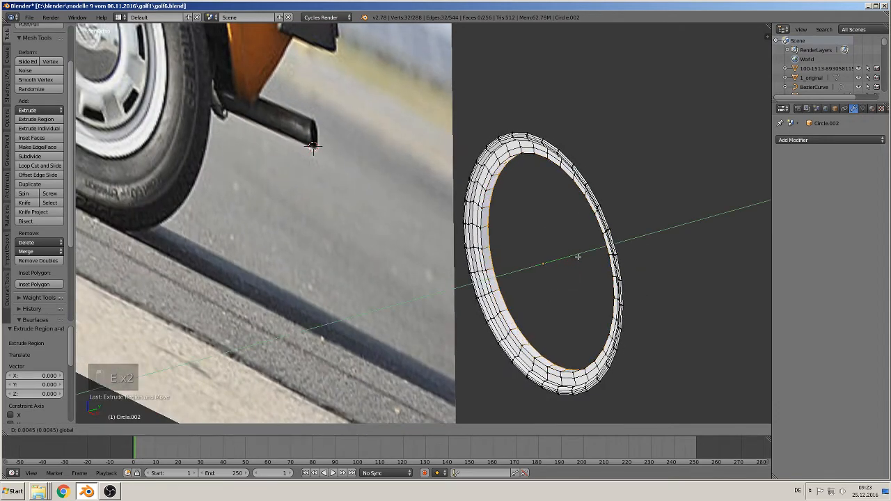
drag(577, 257, 581, 257)
- Bevel the edge loop where the recessed wall begins with an amount of 0.015 and two segments, and leave Edit Mode
shift+middle_drag(547, 260, 478, 279)
scroll(468, 277, up, 1)
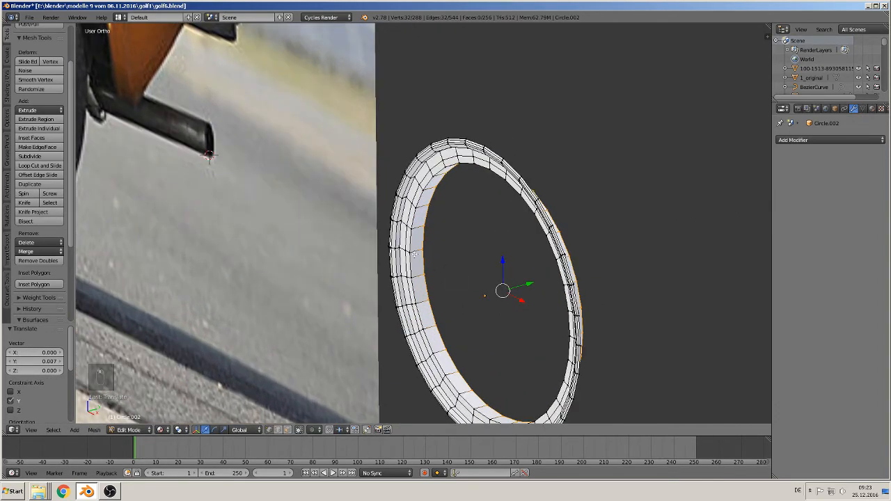
alt+right_click(410, 244)
key(ctrl+b)
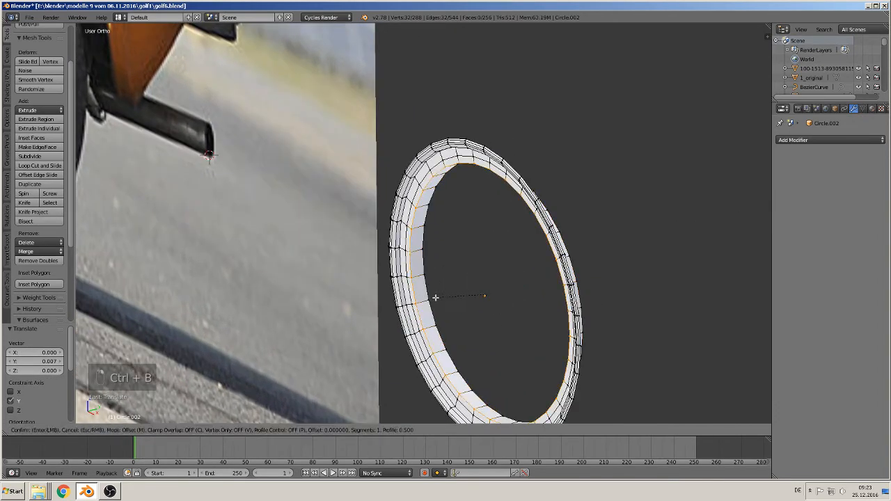
scroll(425, 385, up, 1)
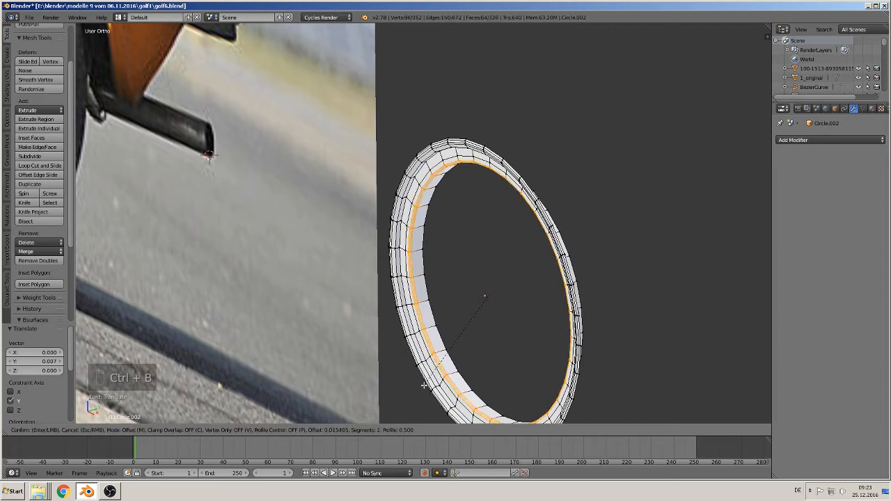
click(425, 385)
scroll(419, 337, down, 1)
scroll(420, 335, up, 1)
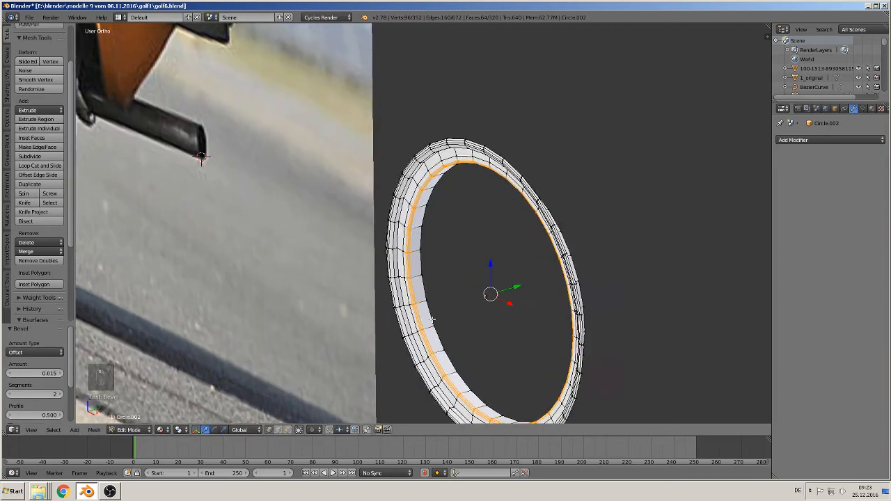
key(Tab)
middle_drag(420, 335, 628, 312)
scroll(456, 312, down, 3)
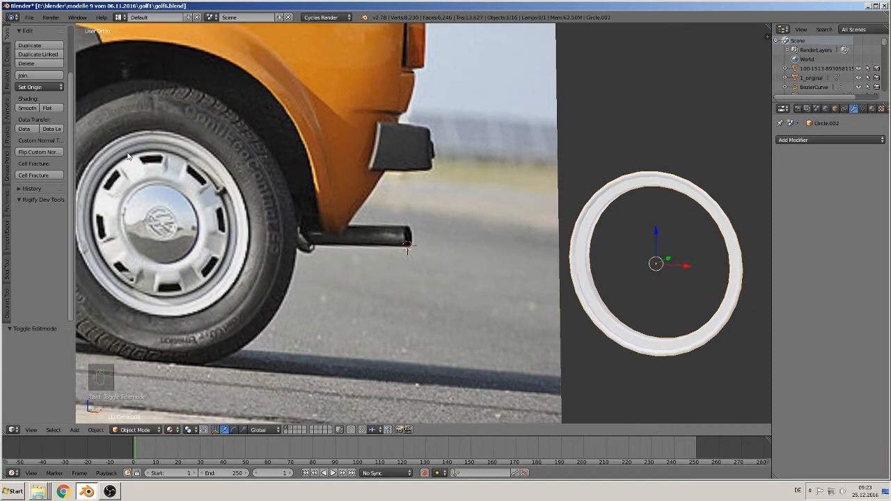
- Extrude the back edge loop of the recessed wall inward in Edit Mode with a scale of 0.956
shift+middle_drag(558, 261, 372, 260)
scroll(382, 266, up, 2)
key(Tab)
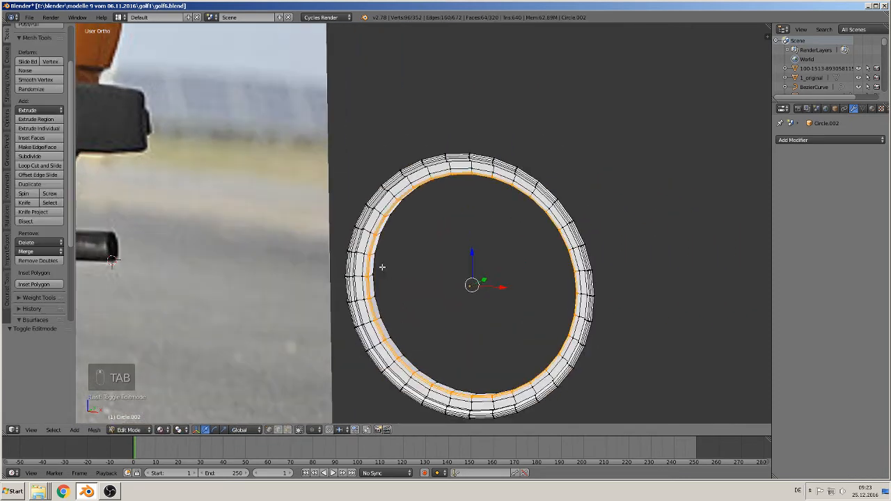
alt+right_click(380, 257)
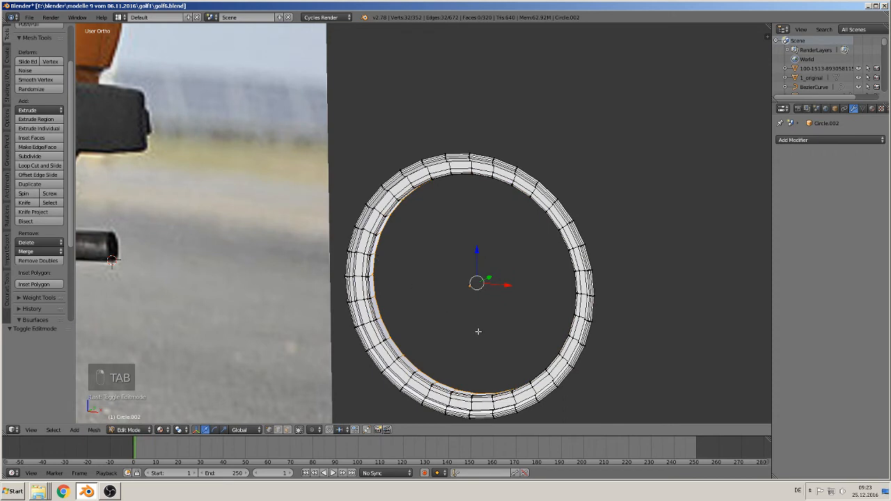
key(e)
key(s)
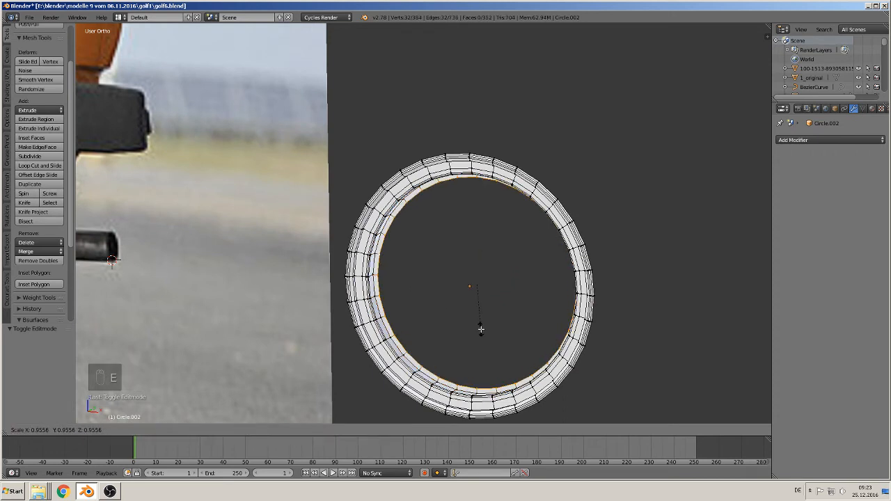
click(481, 329)
- Extrude the rim's innermost edge loop inward once more with a scale of about 0.96
key(e)
key(s)
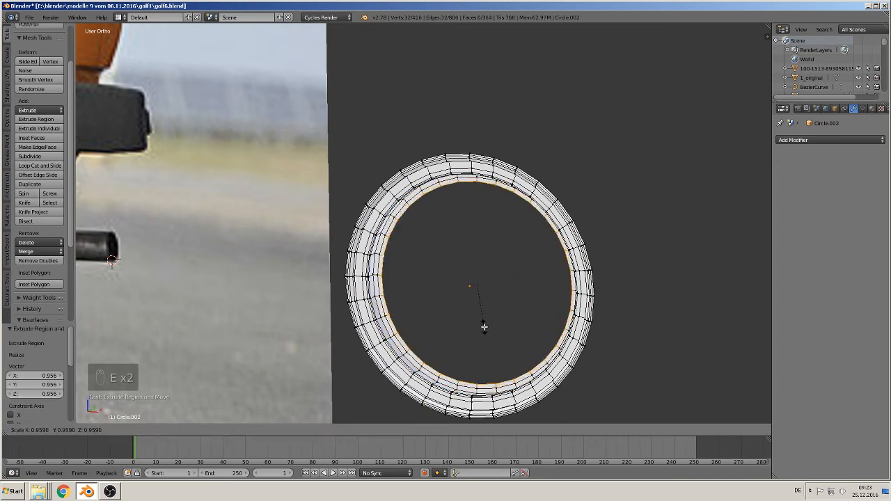
click(485, 327)
- Extrude the rim's innermost edge loop again and move the new loop 0.004 along the Y axis
key(e)
click(484, 326)
middle_drag(501, 306, 488, 307)
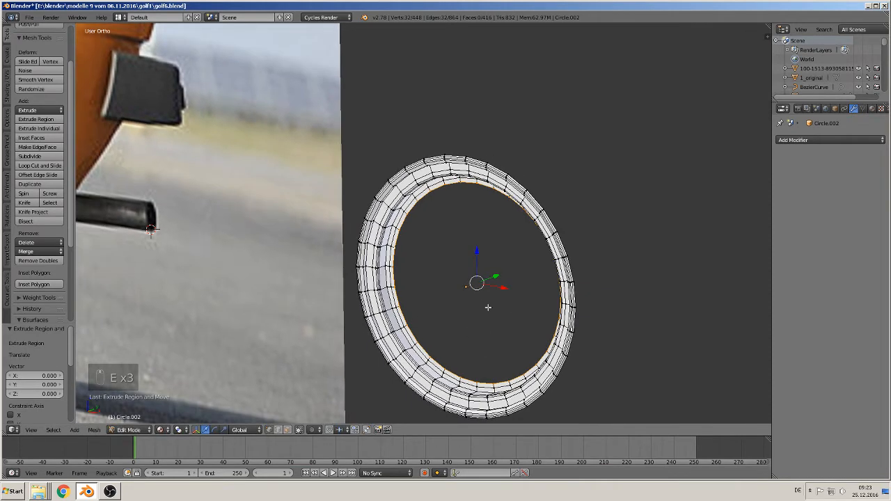
key(g)
key(y)
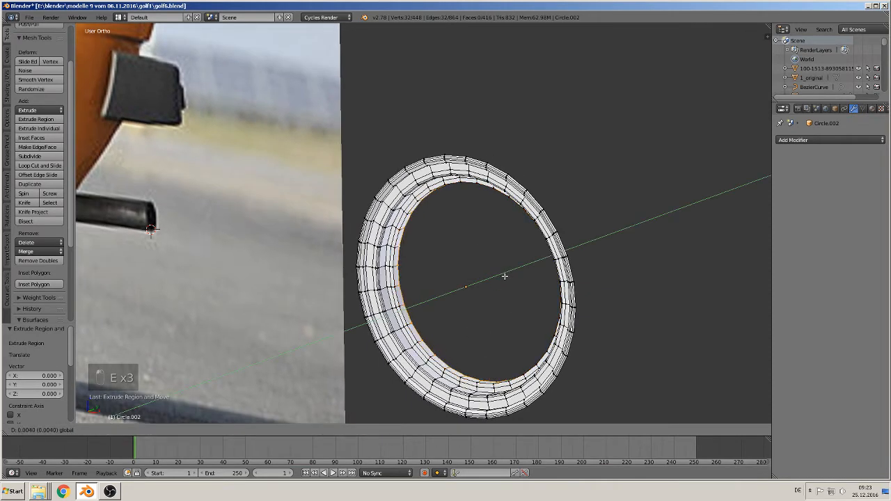
click(505, 275)
- Bevel the corner edge loop of the innermost step, and leave Edit Mode to compare the rim with the reference wheel
scroll(435, 292, up, 1)
scroll(435, 291, up, 1)
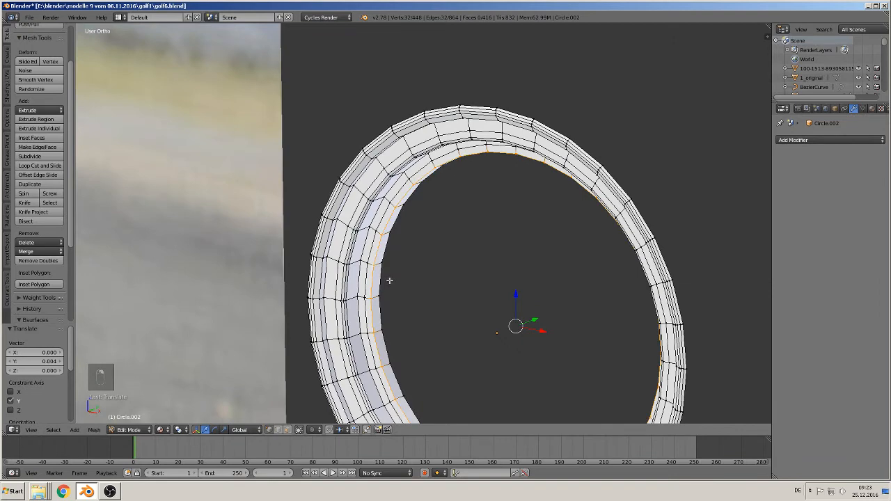
key(ctrl+b)
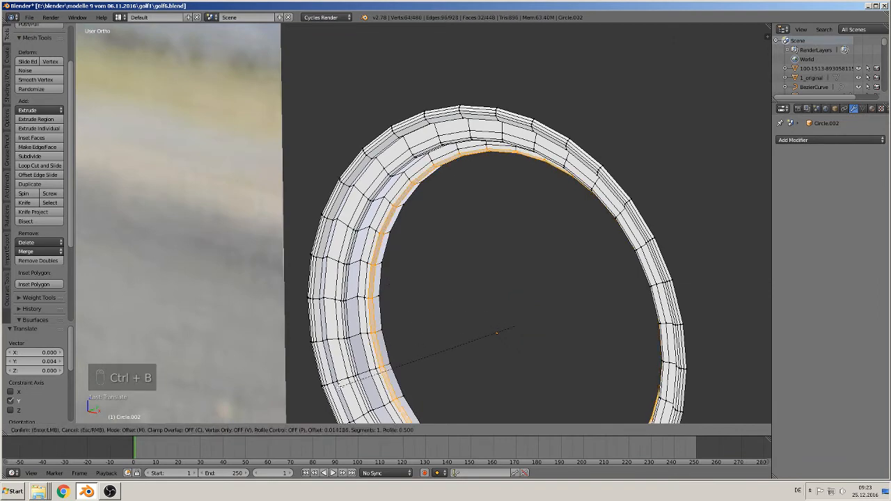
click(359, 363)
scroll(392, 313, down, 3)
key(Tab)
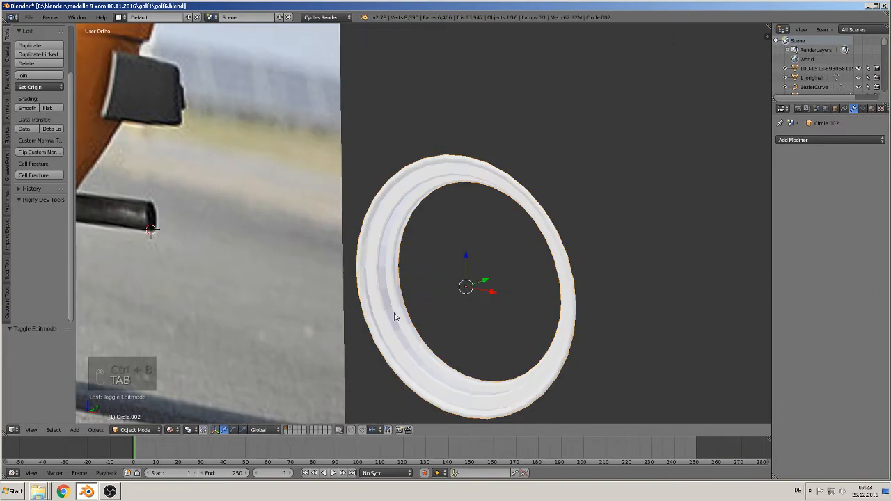
scroll(396, 317, down, 4)
middle_drag(398, 323, 513, 281)
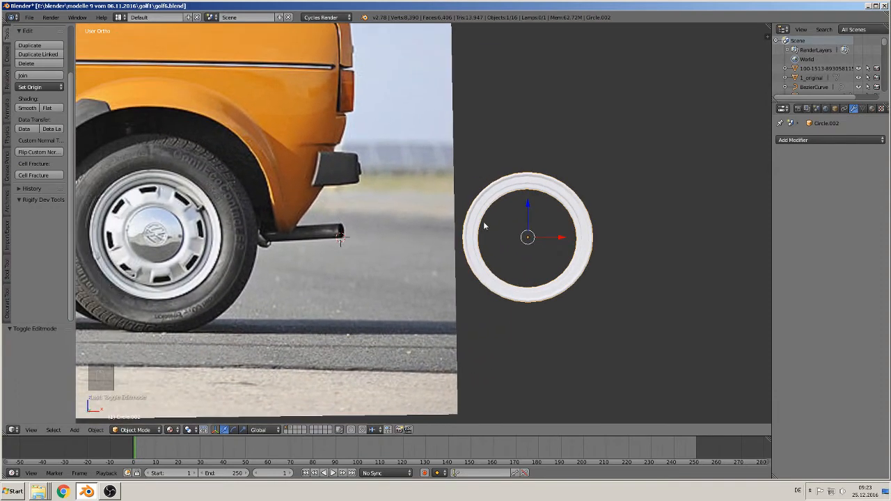
- Select the rim's innermost edge loop in Edit Mode and extrude it inward slightly by scaling
middle_drag(485, 227, 482, 252)
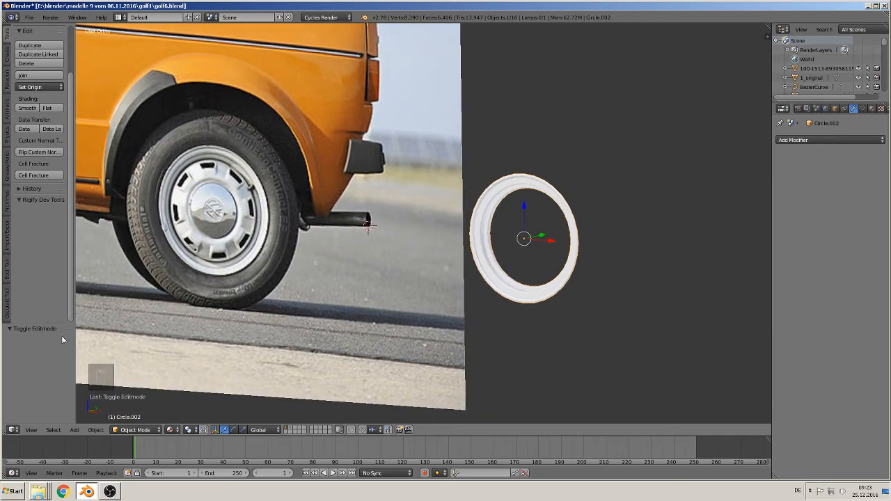
key(Tab)
scroll(423, 222, up, 3)
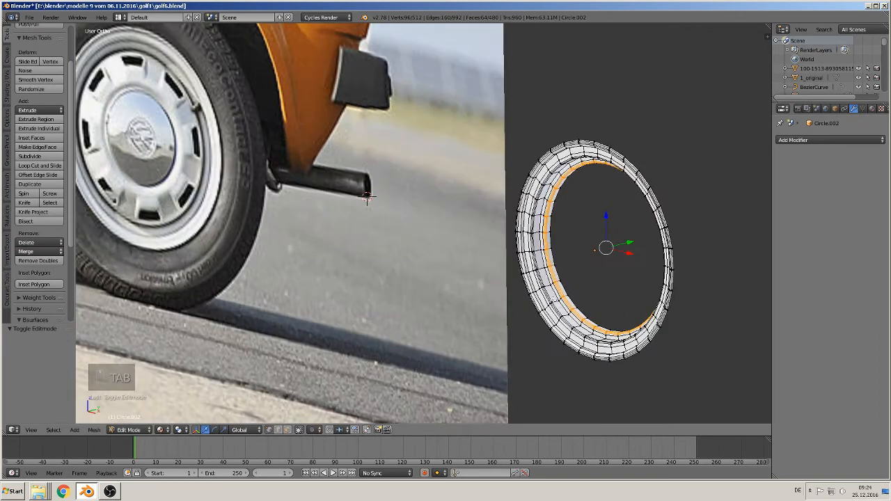
shift+middle_drag(367, 198, 287, 197)
middle_drag(495, 299, 581, 350)
key(e)
key(s)
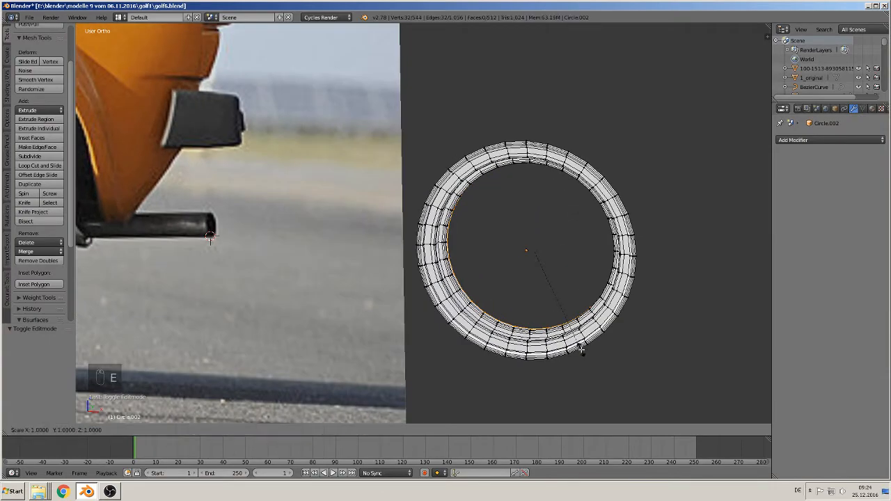
click(579, 347)
- Extrude the innermost edge loop once more and move the new loop -0.010 along the Y axis
middle_drag(579, 347, 414, 289)
scroll(512, 328, up, 3)
key(e)
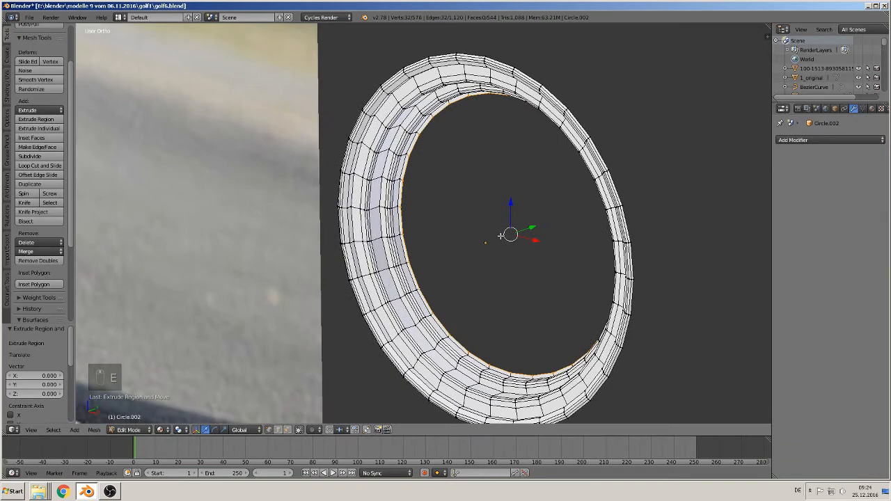
drag(532, 226, 514, 234)
scroll(514, 306, down, 2)
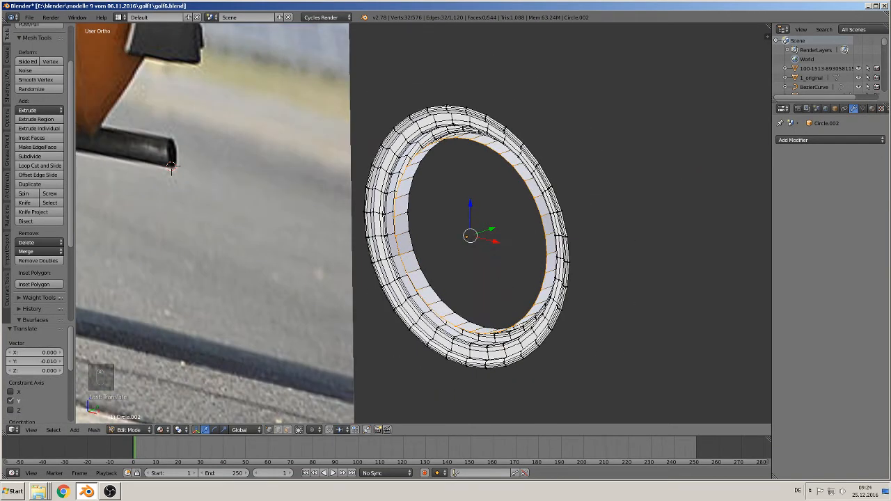
- Extrude the inner loop toward the wheel centre with a scale of 0.517 and move it -0.006 along the Y axis
key(e)
key(s)
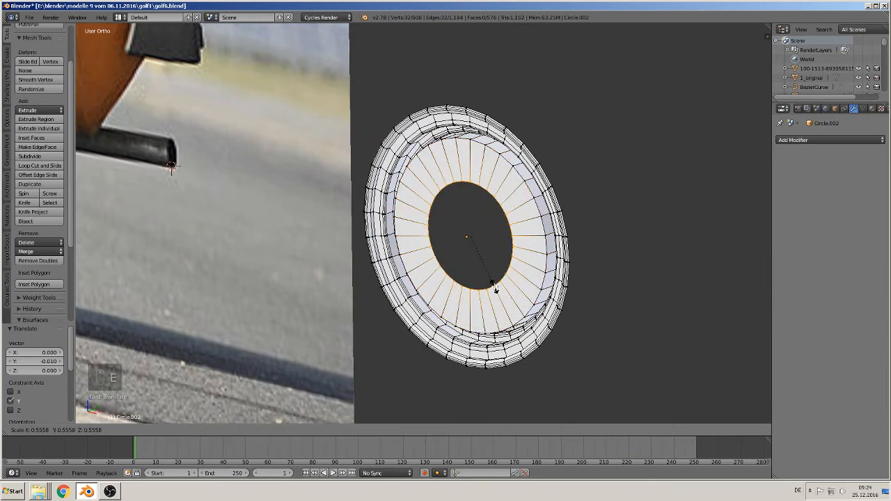
click(495, 286)
middle_drag(494, 280, 487, 248)
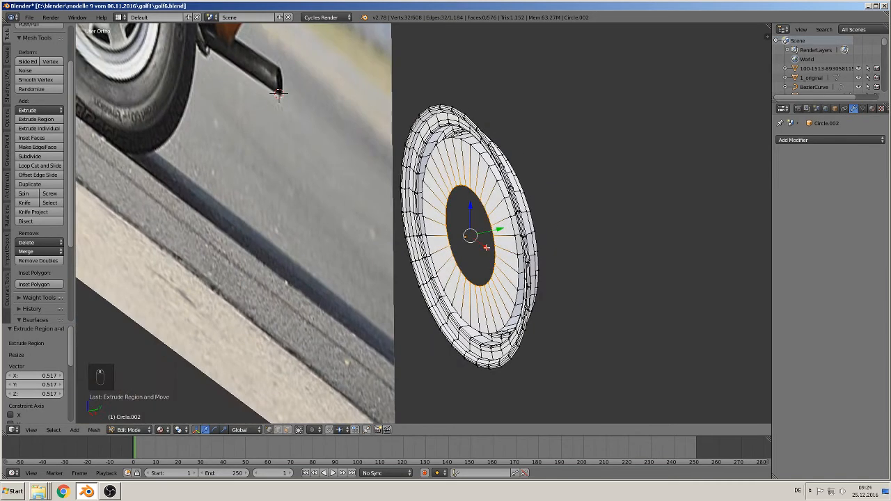
key(g)
key(y)
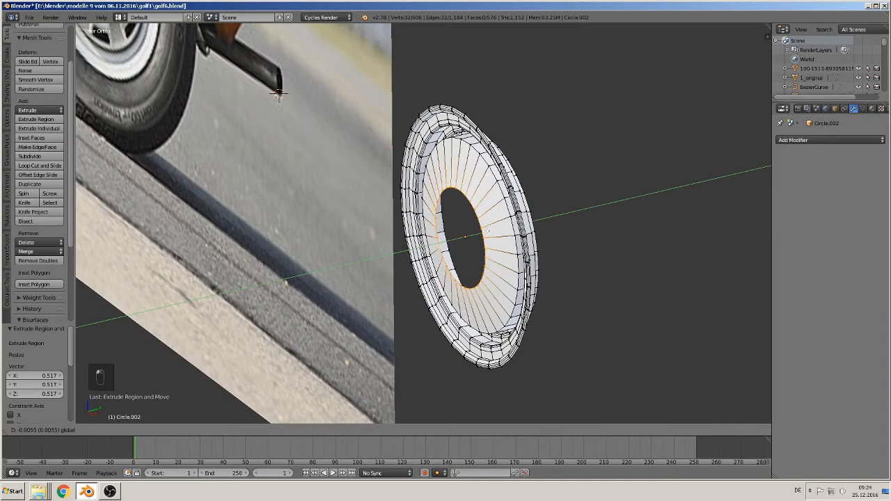
click(486, 231)
scroll(466, 244, down, 3)
- Compare the centre opening with the reference wheel's hub cap in front view and scale the inner loop by 1.002
shift+middle_drag(465, 243, 532, 320)
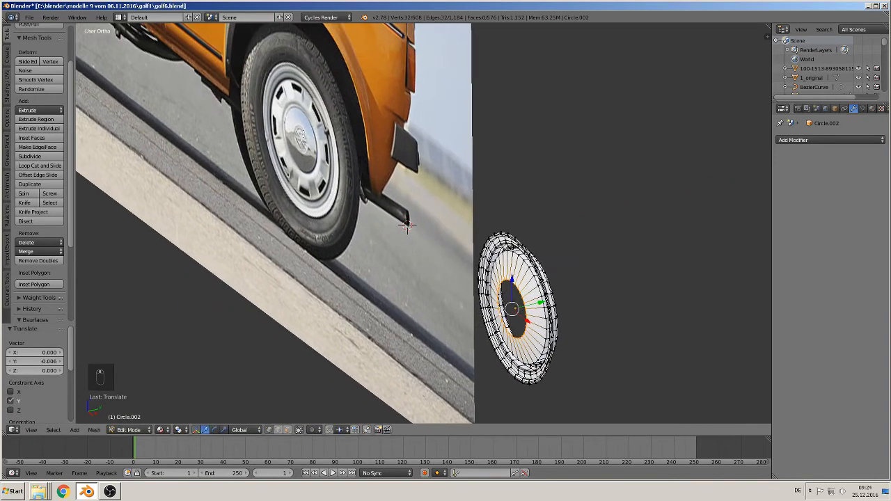
middle_drag(334, 200, 400, 174)
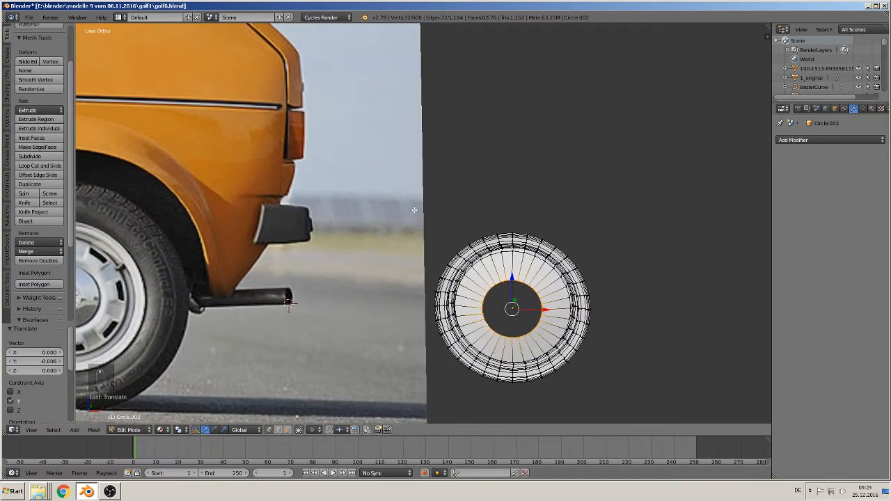
scroll(376, 195, down, 1)
shift+middle_drag(196, 268, 355, 260)
scroll(355, 260, up, 2)
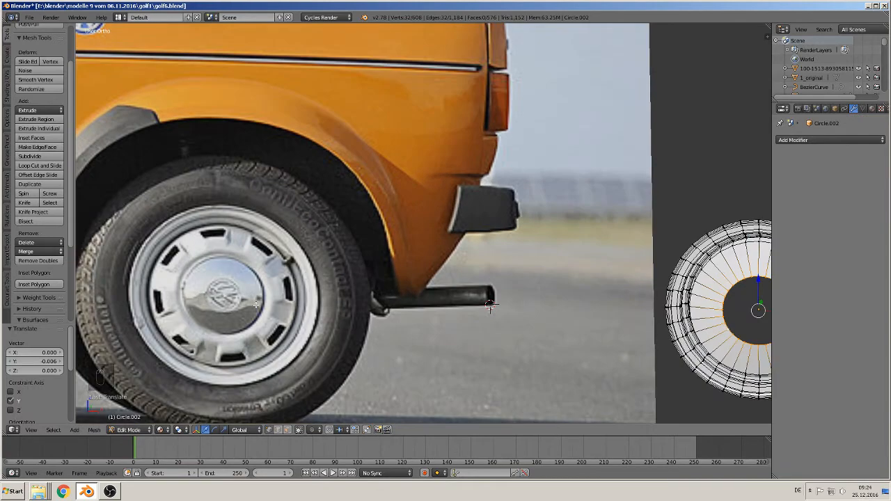
shift+middle_drag(488, 350, 408, 209)
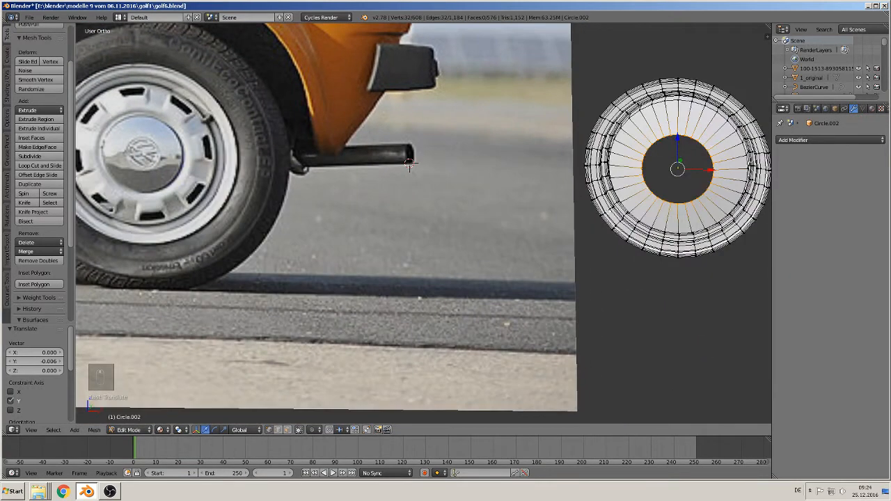
key(KP_1)
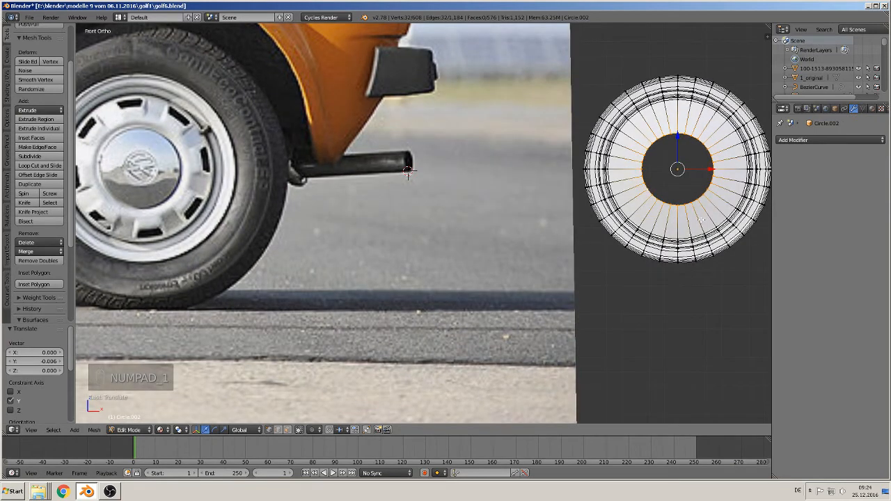
key(s)
click(408, 172)
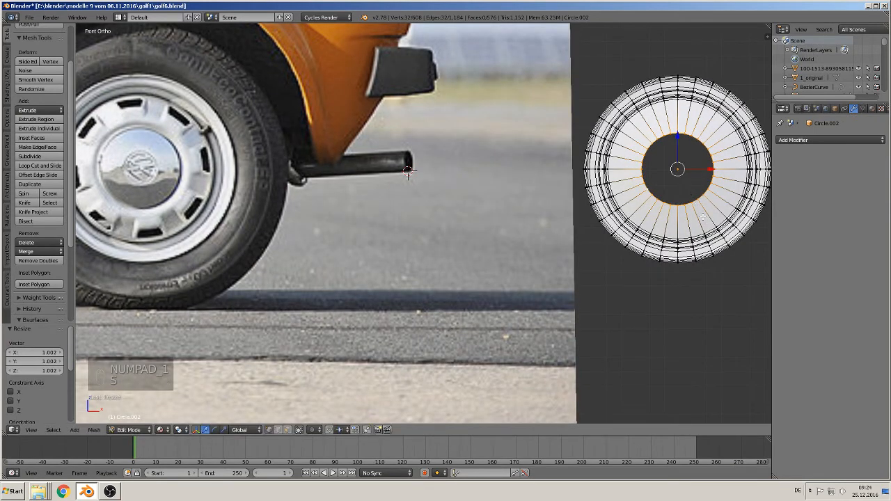
- Extrude the centre opening's edge loop inward with a scale of 0.939 to form a narrow ring
shift+middle_drag(673, 199, 531, 240)
scroll(562, 241, up, 1)
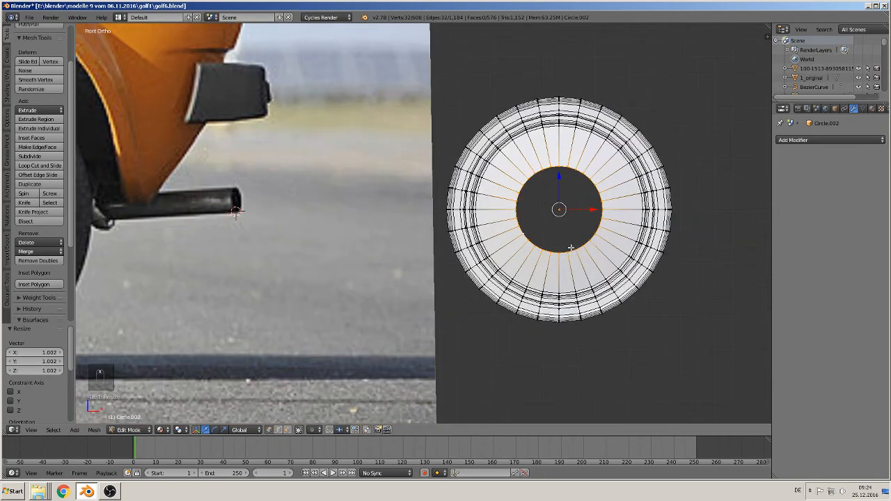
key(e)
key(s)
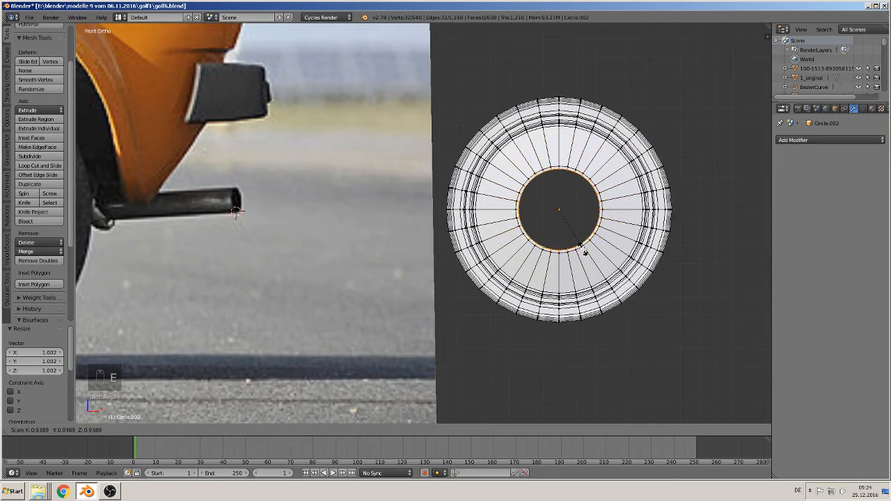
click(589, 255)
- Extrude the inner loop further inward with a scale of 0.505 and fill the remaining centre hole with a face
middle_drag(583, 250, 451, 276)
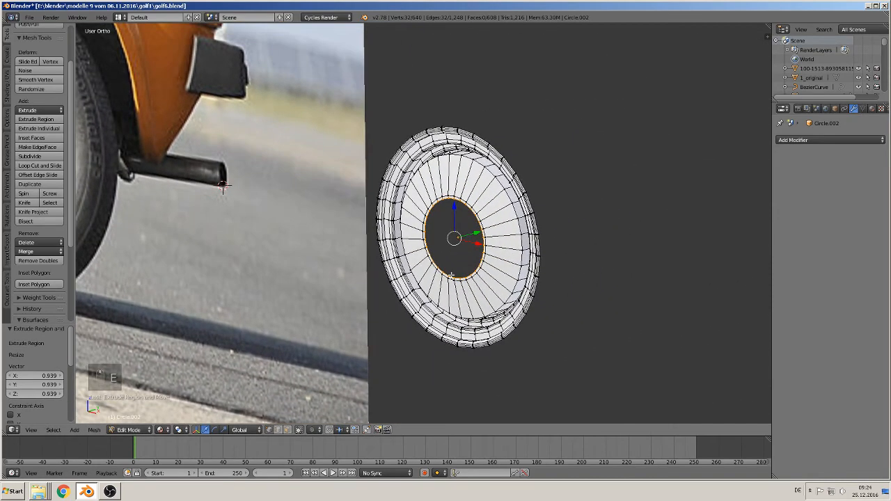
shift+middle_drag(223, 187, 423, 217)
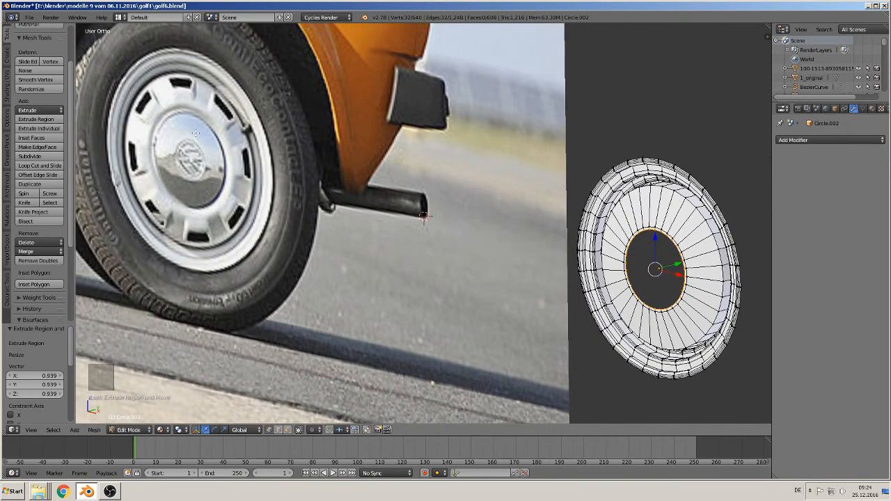
shift+middle_drag(617, 319, 511, 324)
scroll(553, 314, up, 1)
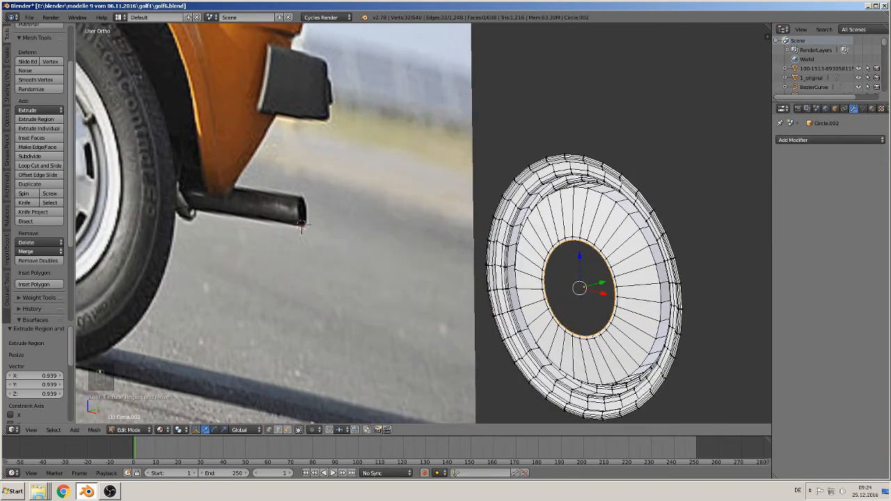
key(e)
key(s)
click(597, 306)
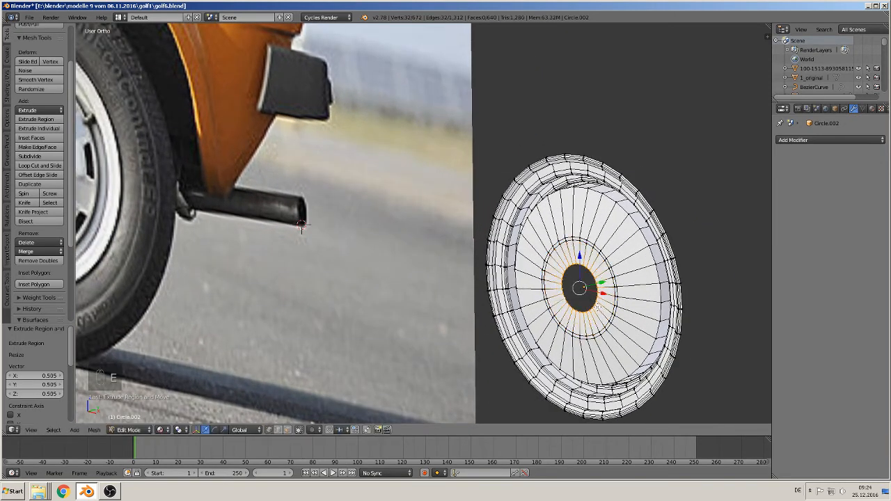
middle_drag(597, 307, 604, 290)
drag(604, 283, 599, 285)
key(f)
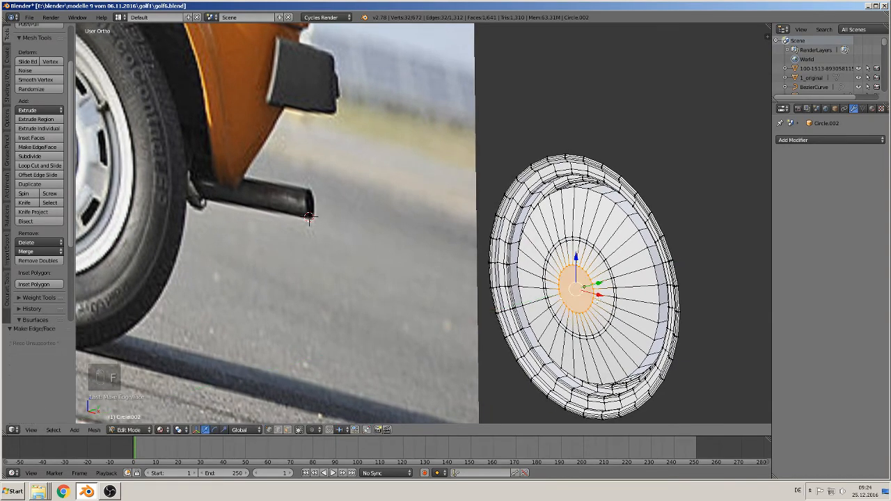
- Select the narrow ring of faces around the hub in face select mode, extrude it and move it about 0.0007 along the Y axis
scroll(571, 267, up, 5)
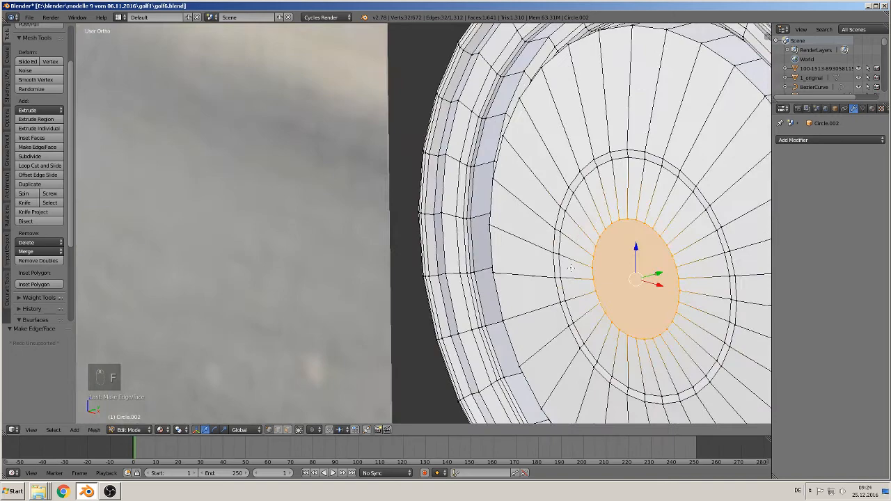
shift+middle_drag(571, 283, 255, 226)
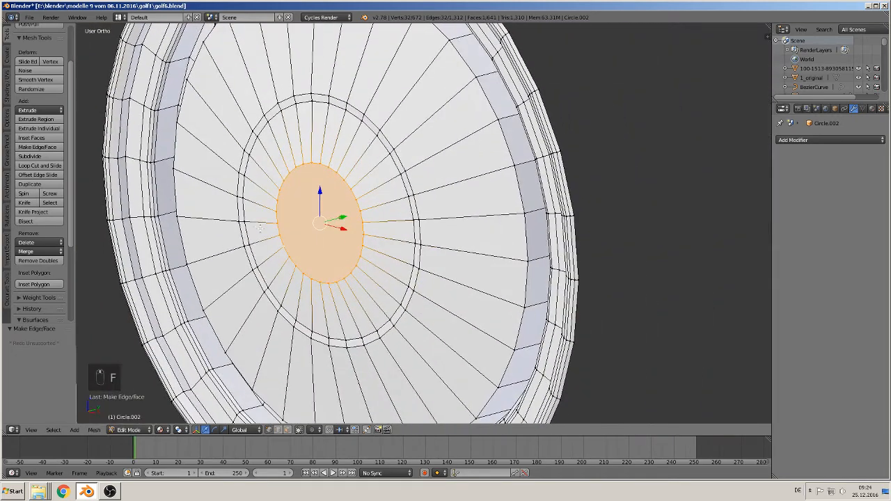
click(286, 430)
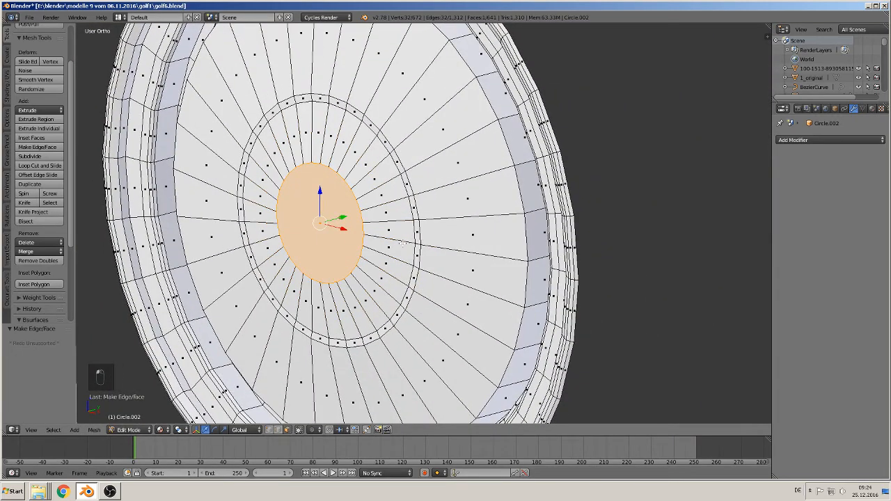
alt+right_click(416, 218)
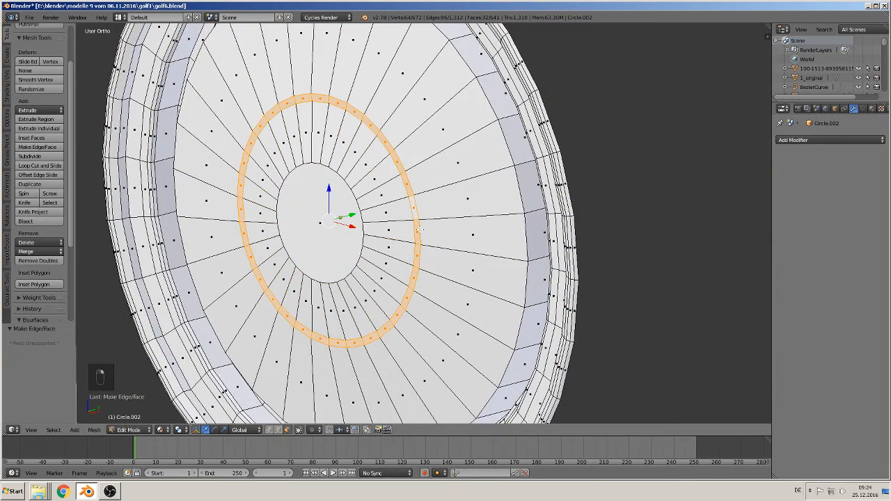
middle_drag(418, 228, 387, 275)
key(e)
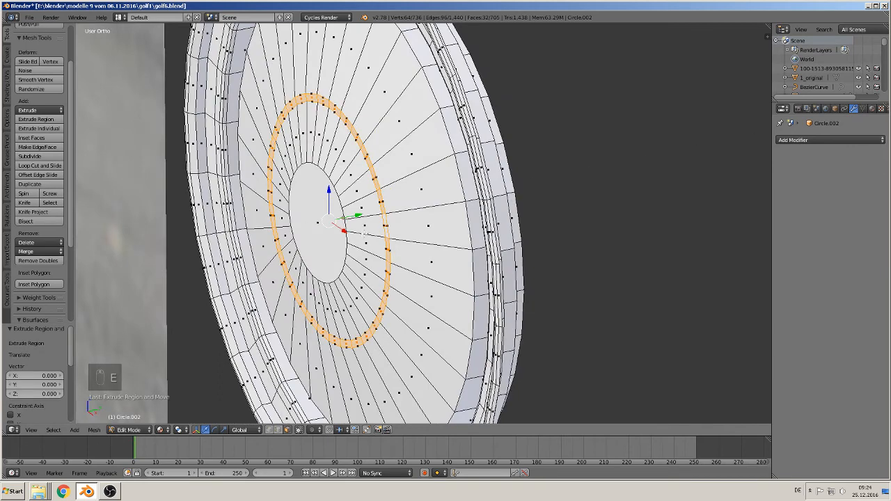
drag(352, 214, 355, 217)
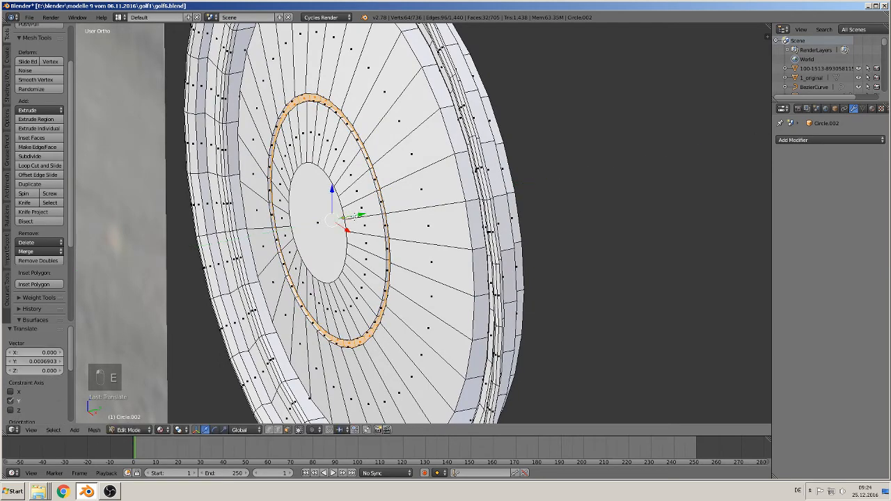
- Leave Edit Mode, compare the rim with the reference wheel and apply smooth shading to it
scroll(351, 227, down, 2)
key(Tab)
middle_drag(371, 260, 311, 258)
scroll(433, 257, down, 5)
middle_drag(288, 305, 522, 313)
middle_drag(301, 141, 446, 204)
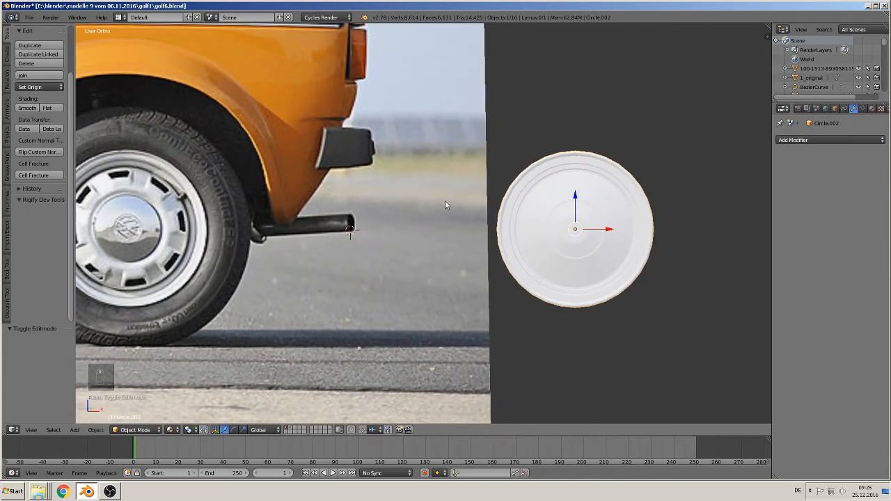
click(27, 109)
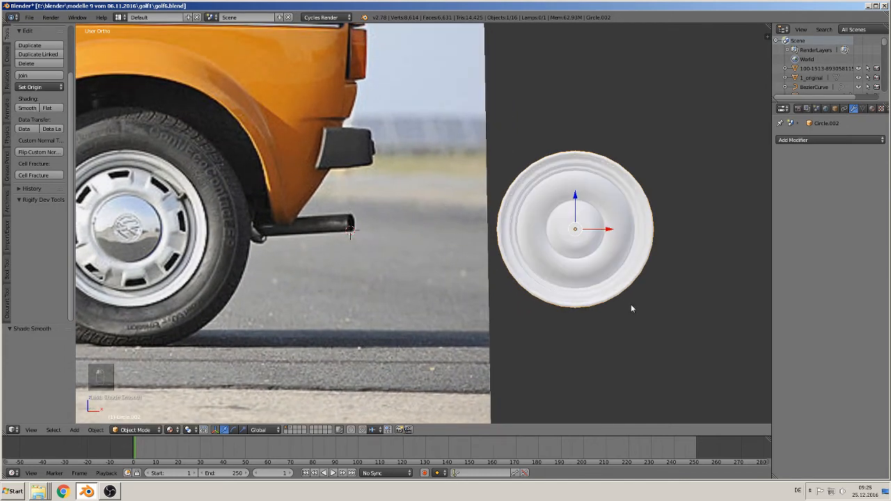
- Inspect the smooth-shaded rim in front view and compare its shape with the reference wheel
scroll(631, 309, up, 2)
shift+middle_drag(632, 308, 361, 247)
scroll(362, 246, up, 2)
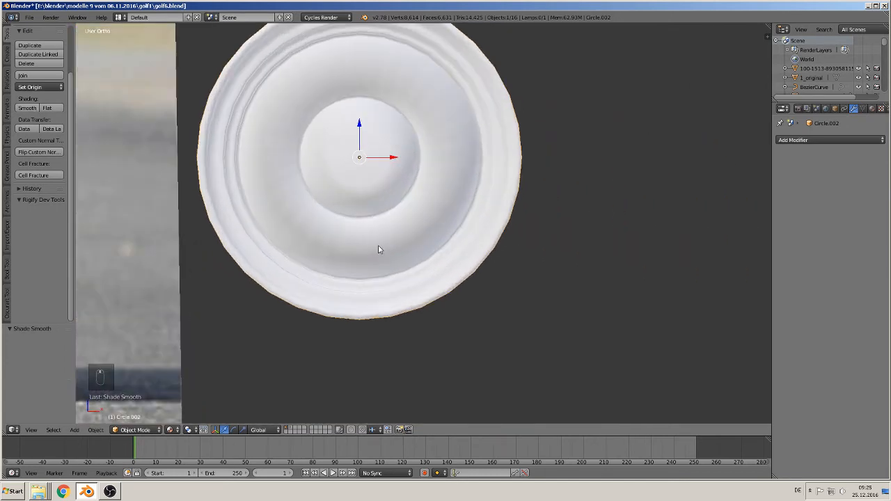
key(KP_1)
key(KP_1)
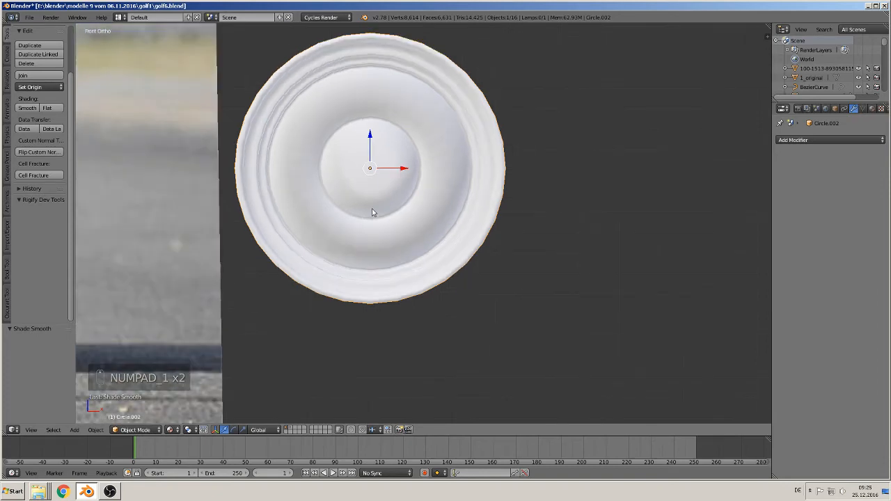
scroll(371, 209, down, 4)
scroll(388, 222, up, 2)
shift+middle_drag(169, 243, 462, 246)
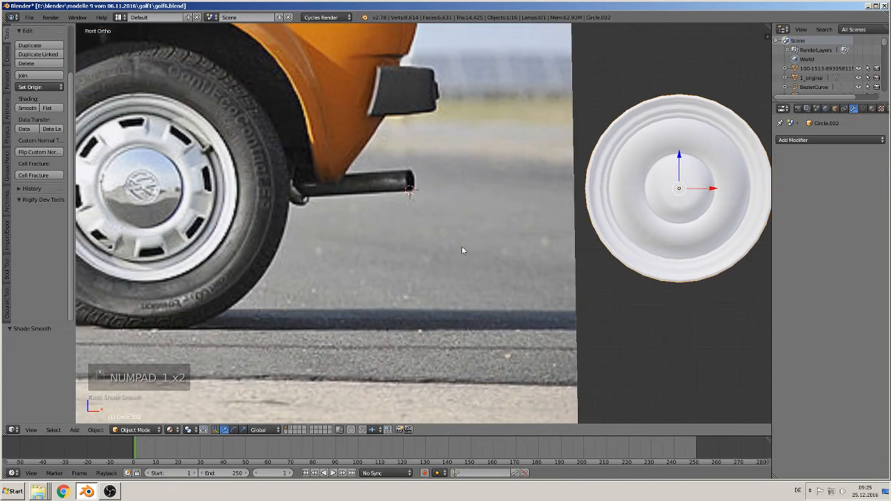
- Place the 3D cursor on the road between the reference wheel and the rim, and add a mesh cube there
shift+middle_drag(503, 220, 599, 222)
click(74, 430)
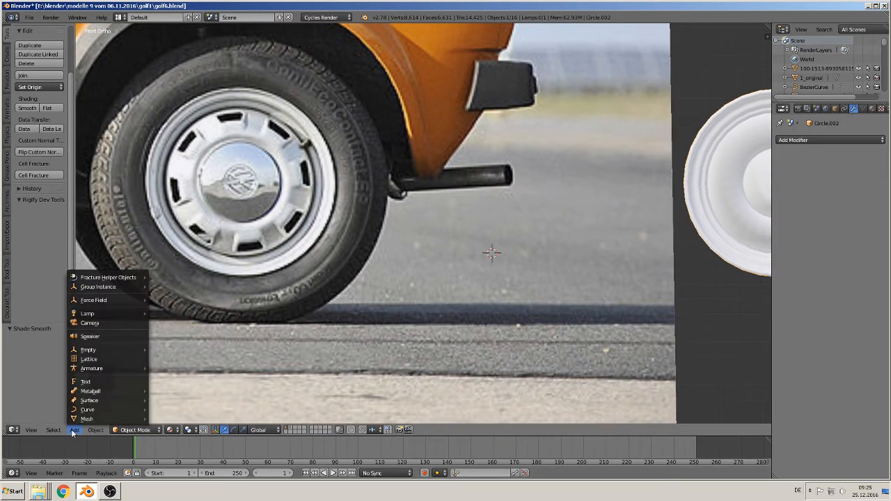
mouse_move(85, 421)
click(178, 205)
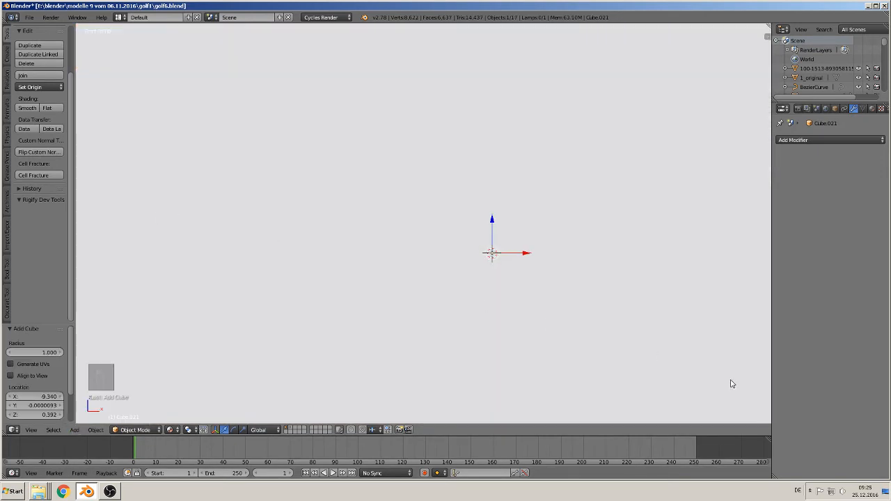
- Scale the new cube to 0.010, stretch it by 2.05 along X and scale the whole block by about 0.495
key(s)
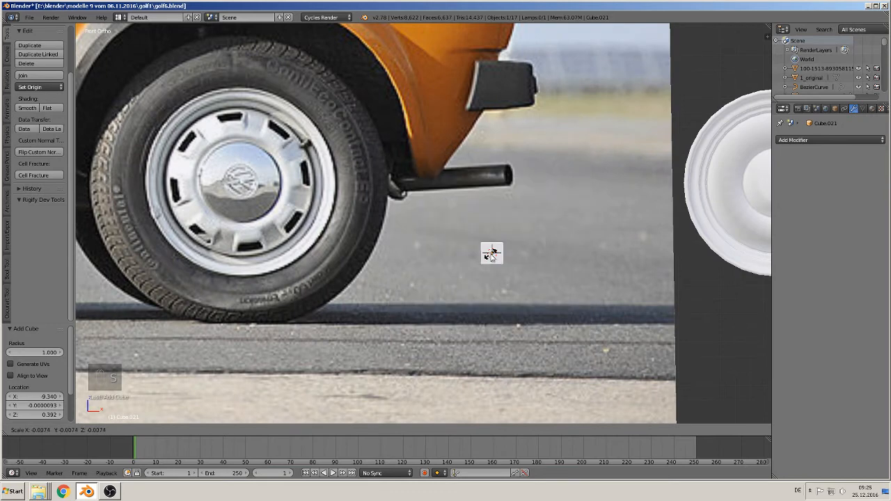
click(492, 252)
key(s)
key(x)
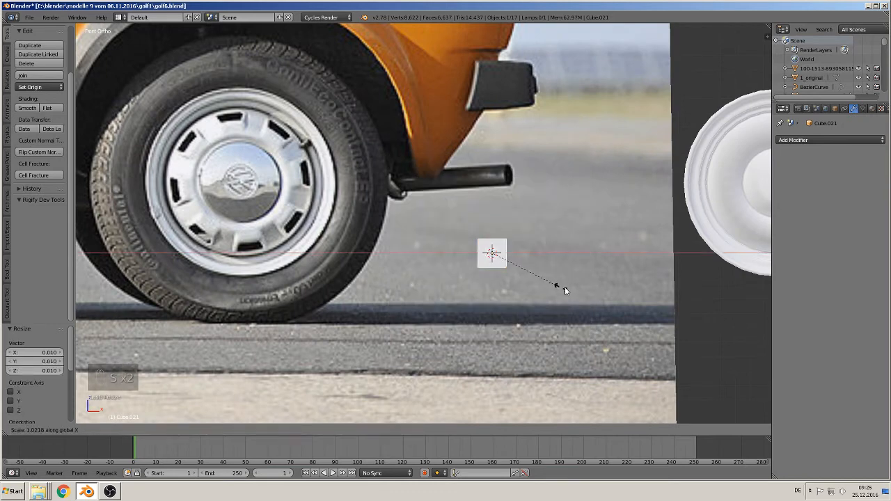
click(638, 297)
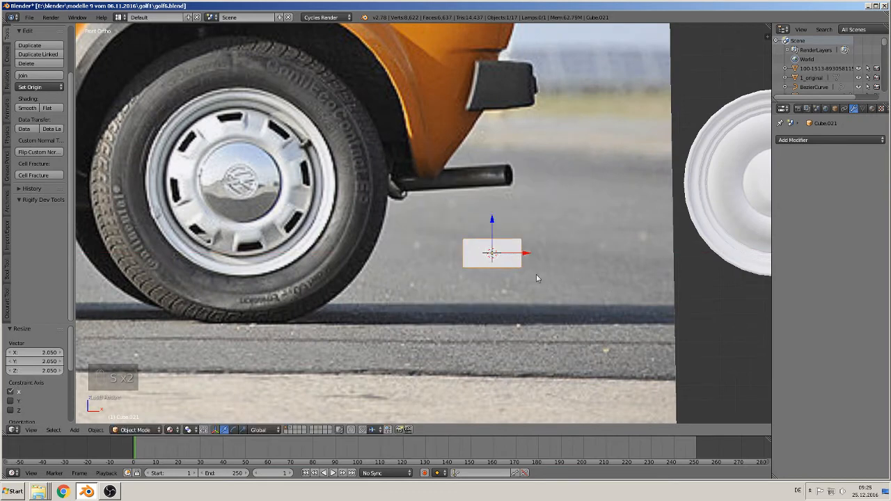
key(s)
click(513, 266)
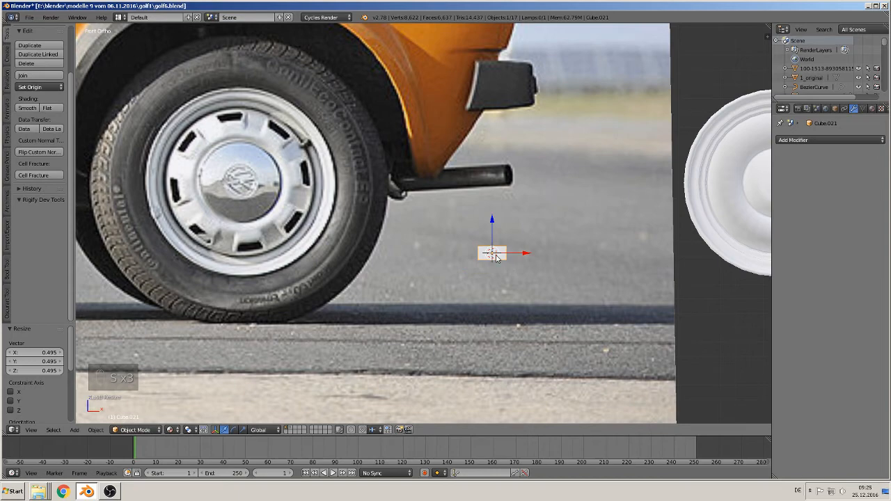
- Move the block just below the reference wheel's top slot, scale it by 0.919 and flatten it by 0.8 along Z
key(g)
click(231, 134)
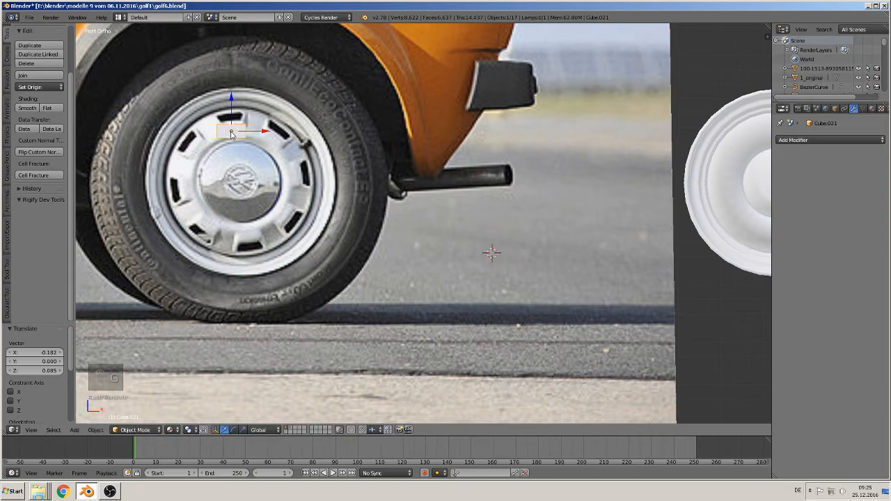
scroll(547, 274, up, 5)
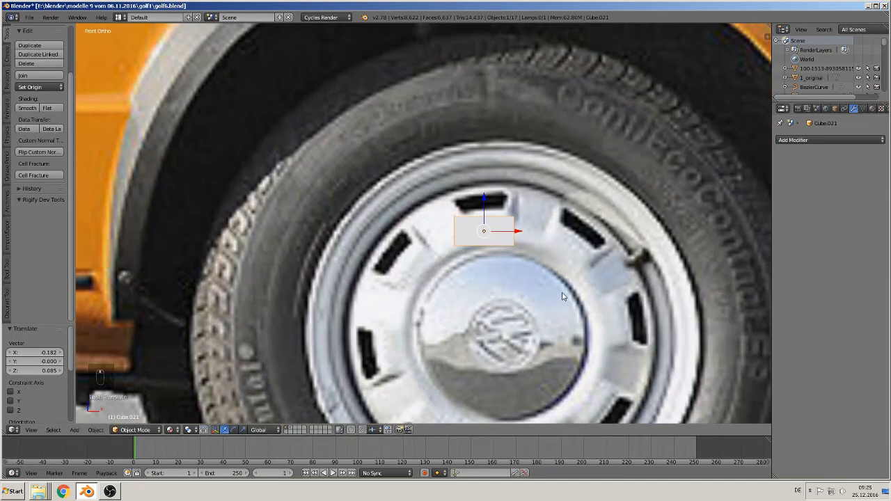
key(s)
click(556, 300)
key(s)
key(z)
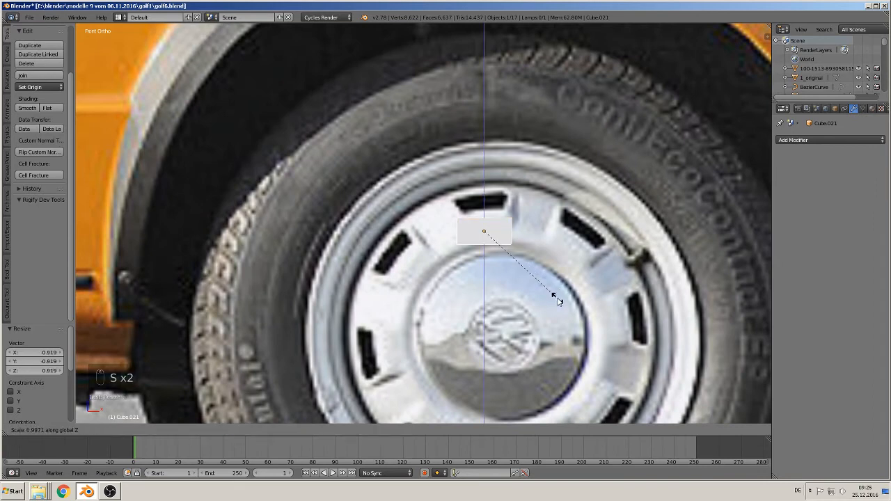
click(537, 292)
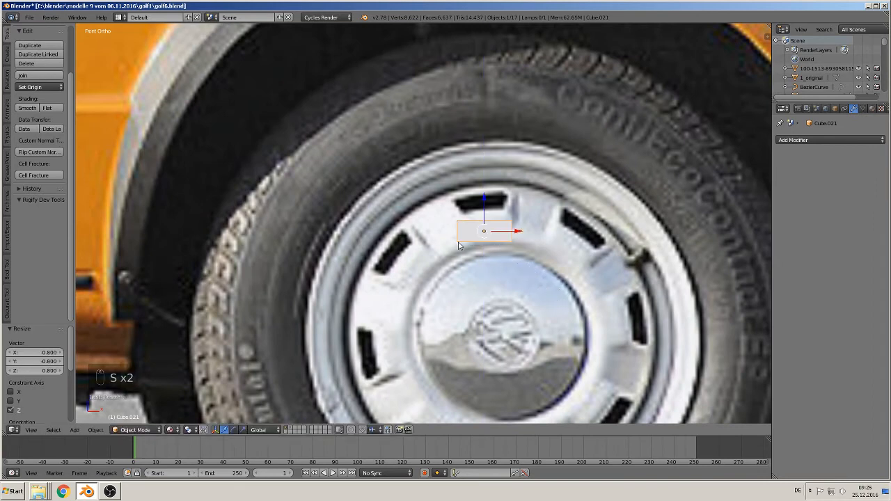
- Move the block about -0.017 along the Y axis, out in front of the reference wheel image
middle_drag(461, 244, 471, 222)
drag(470, 223, 480, 231)
scroll(445, 293, up, 6)
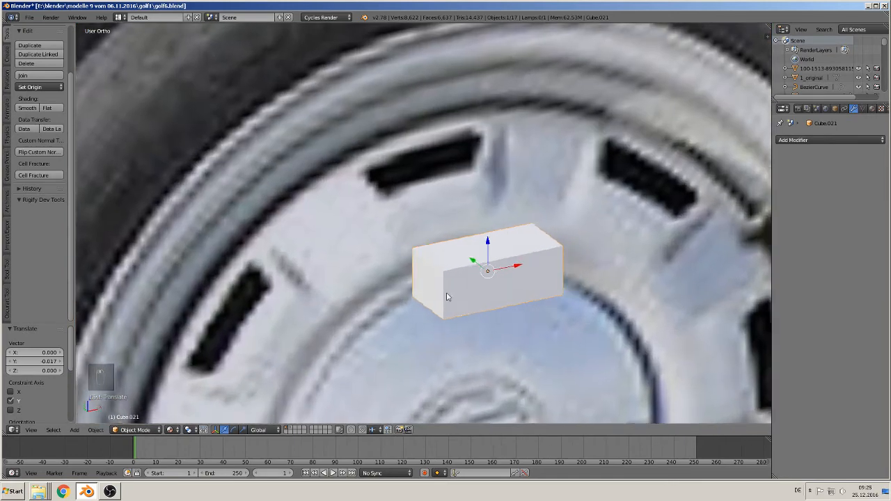
middle_drag(447, 296, 419, 274)
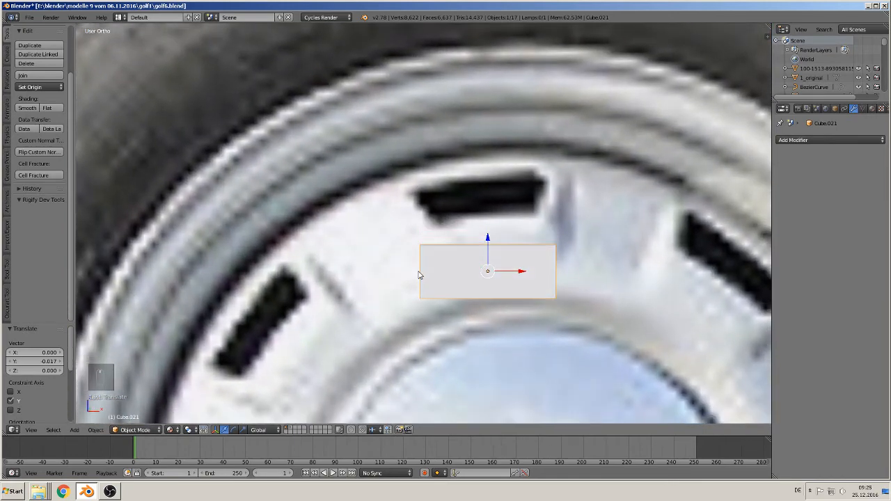
scroll(521, 260, down, 2)
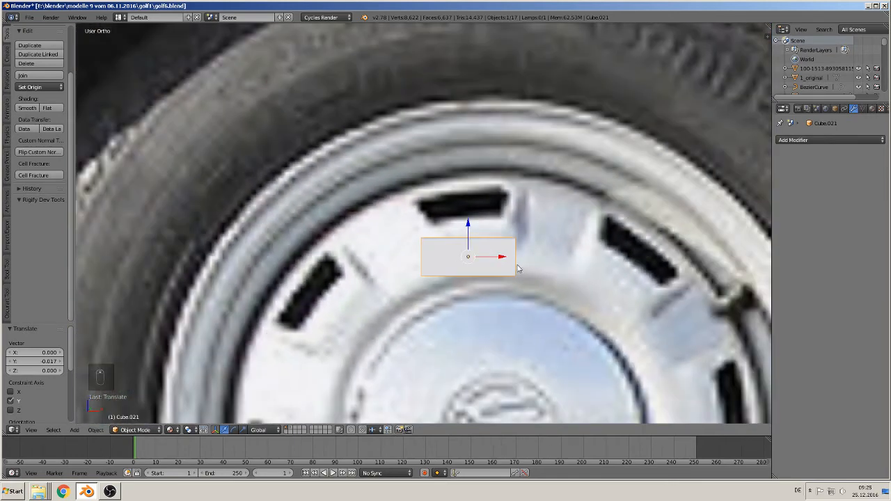
- Enter Edit Mode and scale the block's bottom face by about 0.721 along X to form a trapezoid
key(Tab)
middle_drag(497, 283, 480, 278)
right_click(466, 275)
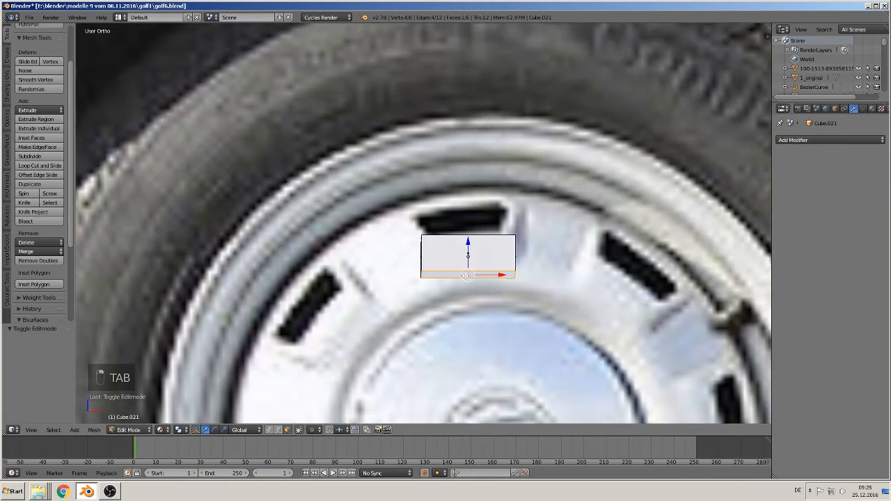
key(s)
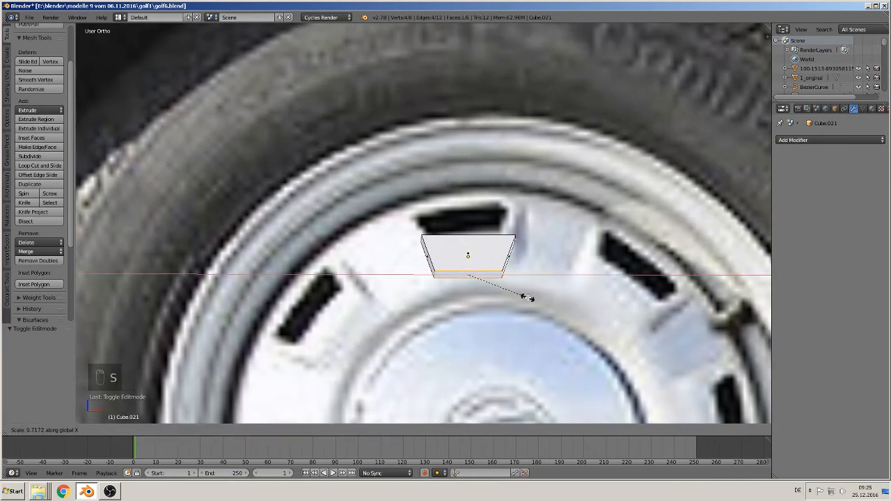
click(527, 298)
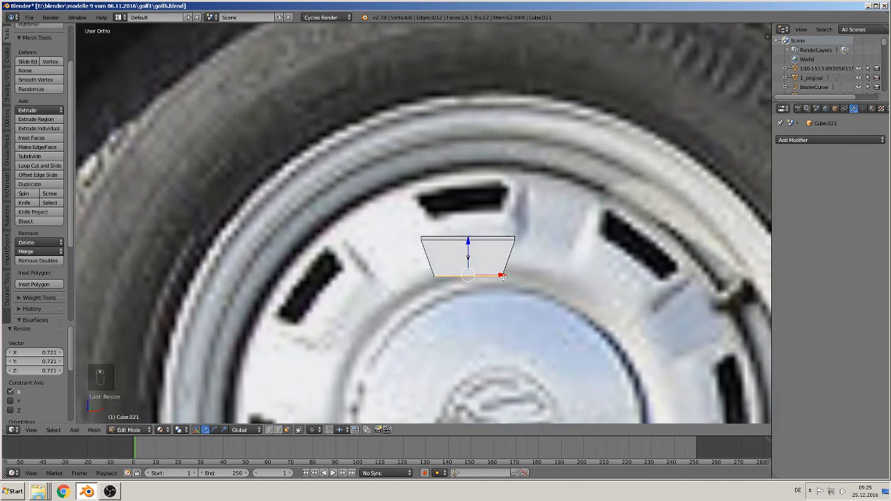
key(a)
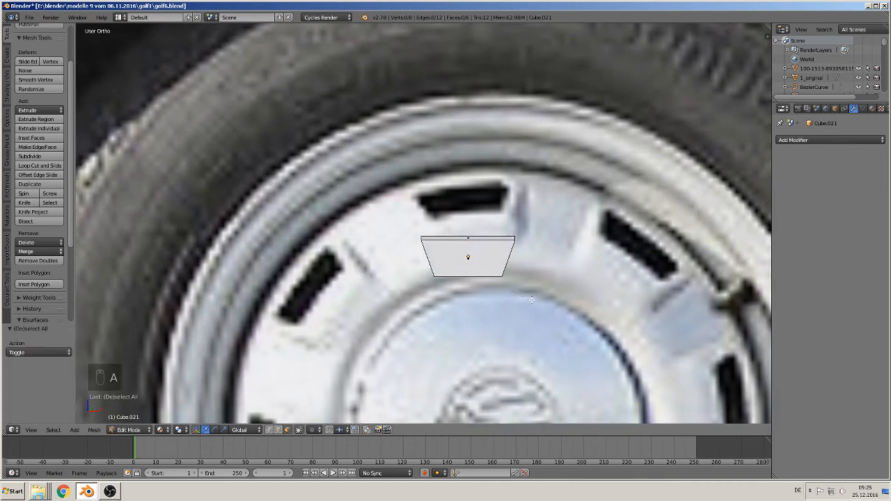
- In front view, add two vertical loop cuts to the trapezoid, one slid near each slanted side
key(KP_1)
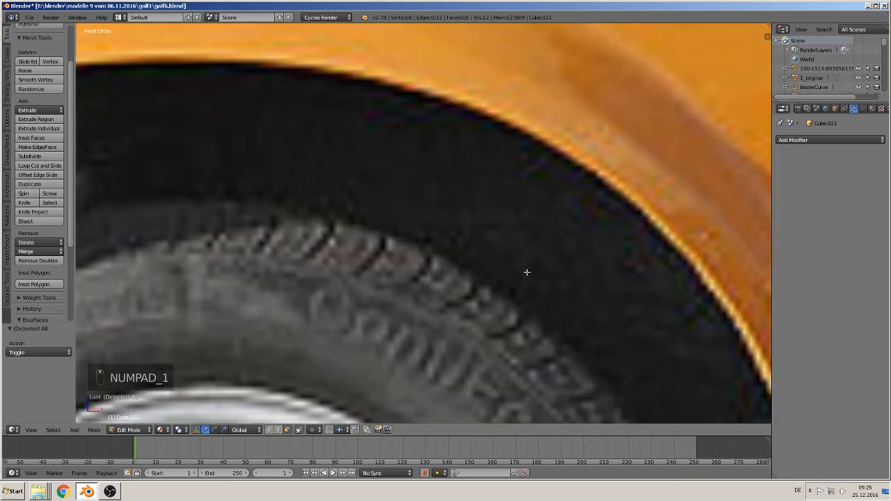
scroll(472, 317, down, 5)
scroll(426, 286, up, 8)
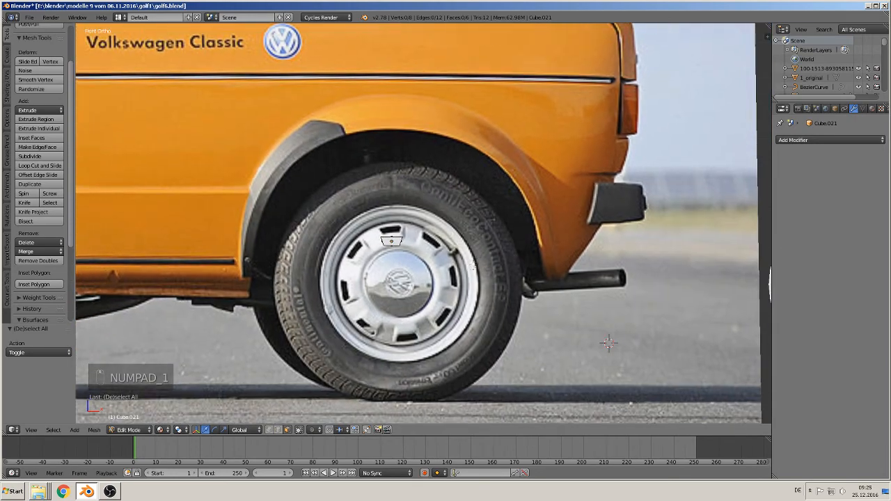
scroll(426, 287, up, 2)
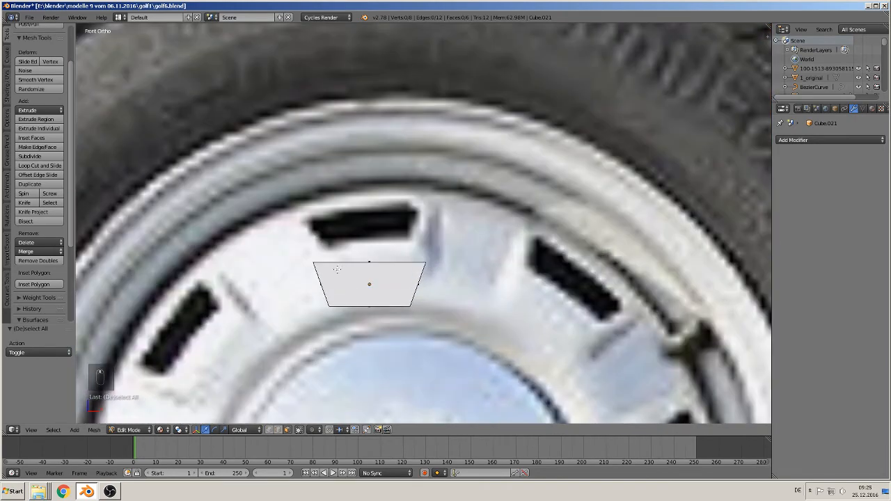
key(ctrl+r)
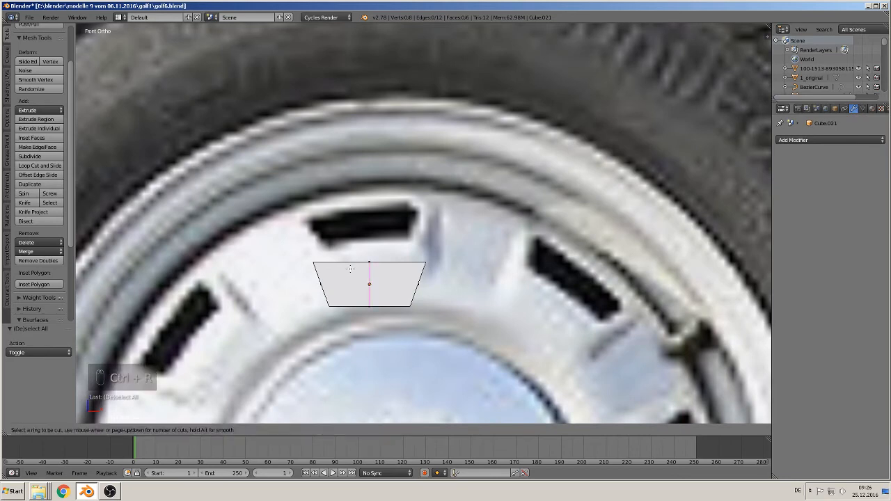
click(350, 270)
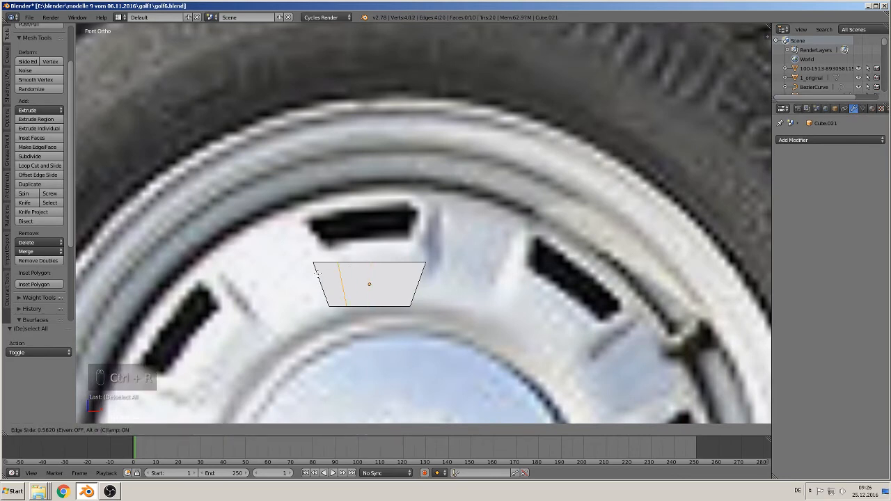
click(317, 271)
key(ctrl+r)
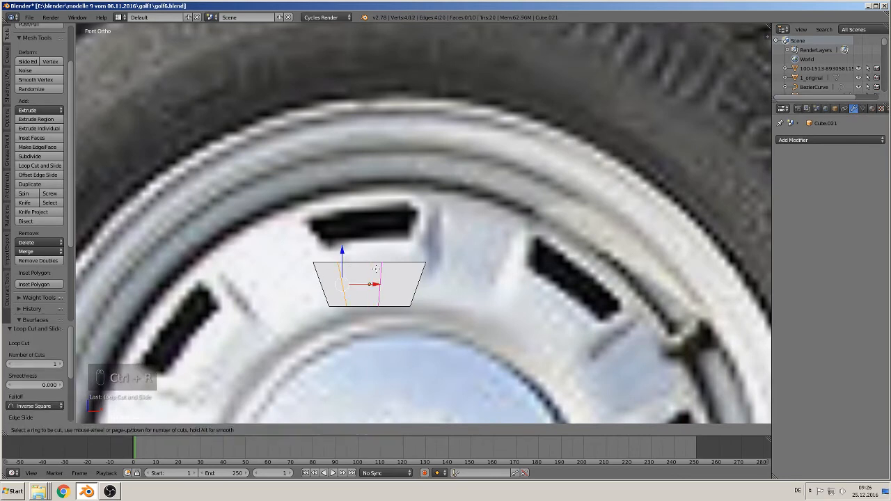
click(389, 271)
click(394, 271)
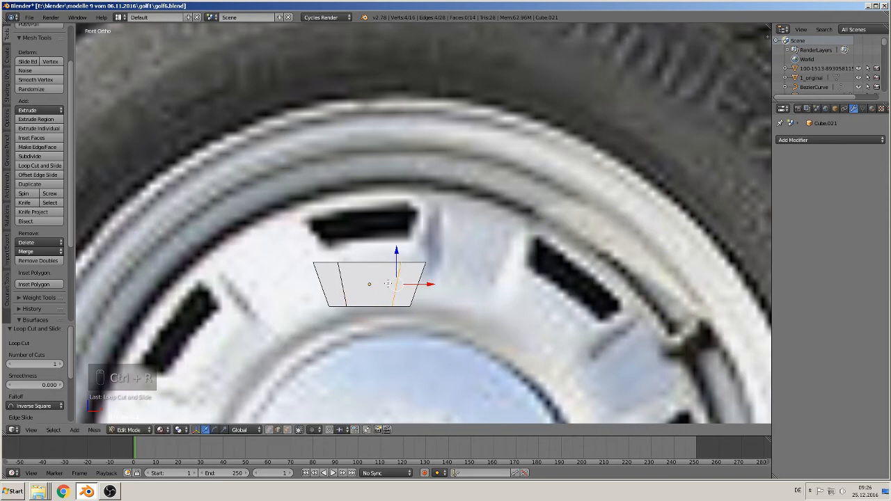
- Add two horizontal loop cuts across the trapezoid, one near its upper edge and one centred in the part below
key(ctrl+r)
click(386, 276)
click(385, 273)
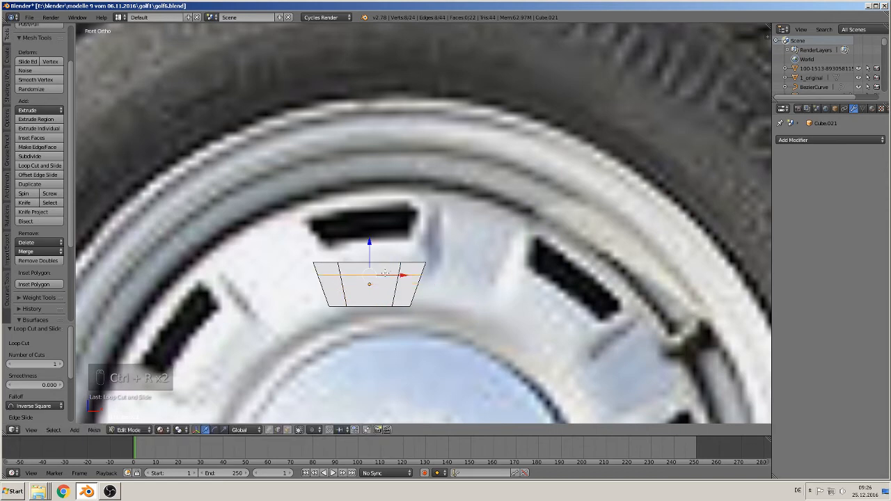
key(ctrl+r)
click(363, 283)
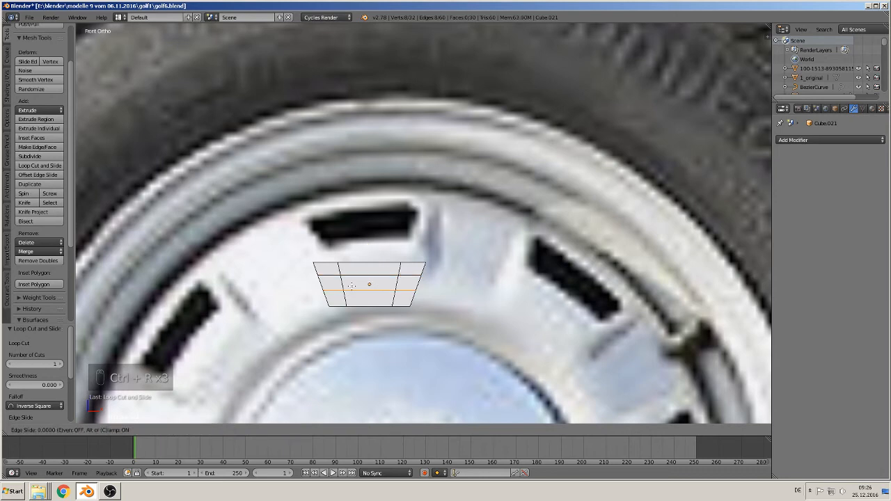
click(364, 285)
- Select the four corner edges running through the block's depth and bevel them with 3 segments and an amount of about 0.480
middle_drag(364, 285, 381, 301)
right_click(323, 266)
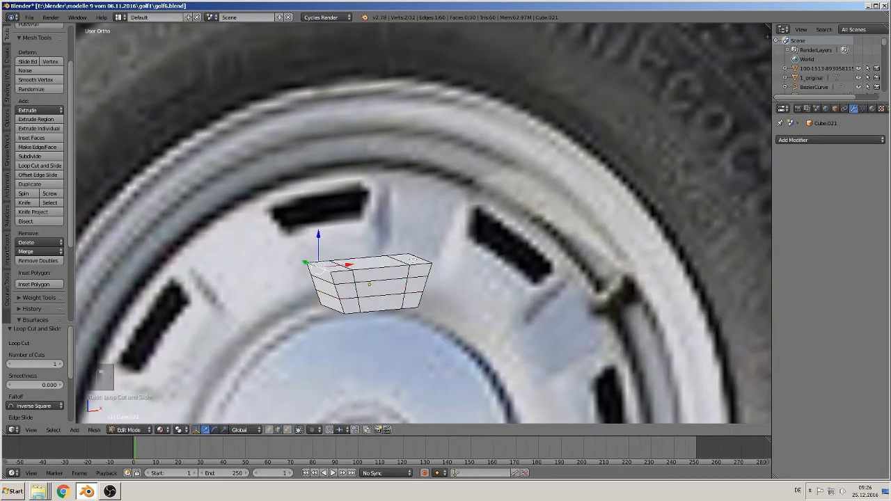
shift+right_click(419, 259)
shift+right_click(337, 312)
middle_drag(372, 320, 336, 318)
shift+right_click(412, 310)
middle_drag(416, 328, 422, 322)
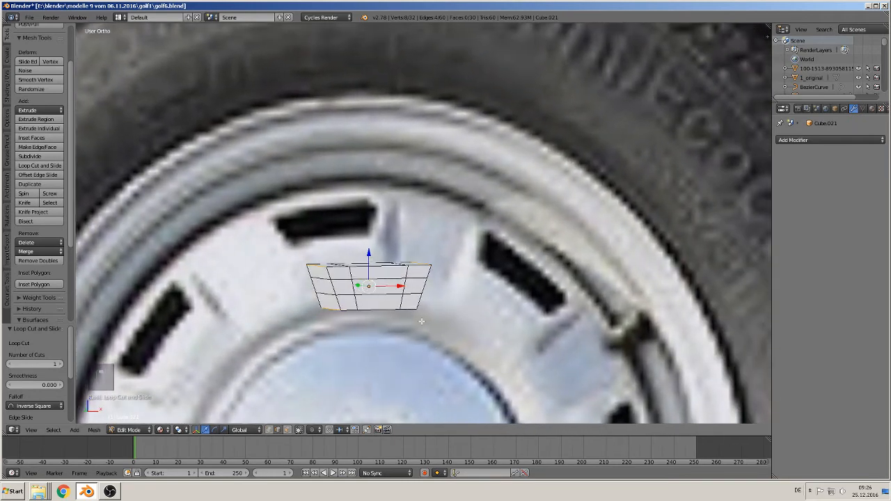
key(ctrl+b)
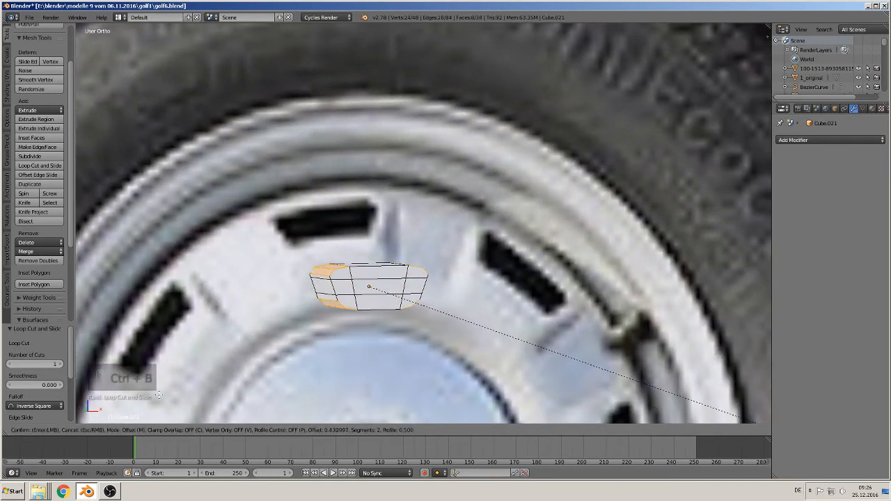
scroll(168, 397, up, 2)
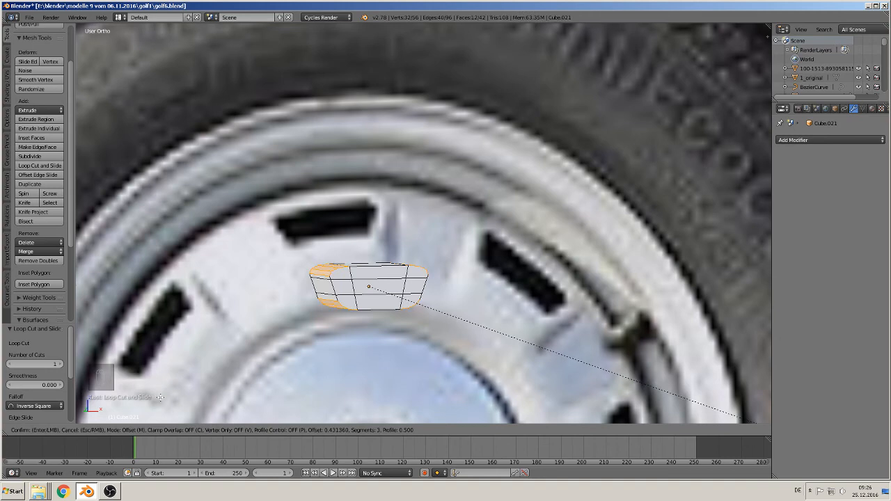
click(436, 114)
- In top view, make hidden vertices selectable, circle-select the block's rear row of vertices and delete them, keeping only the front faces
scroll(407, 177, down, 2)
middle_drag(405, 181, 381, 232)
scroll(383, 235, up, 1)
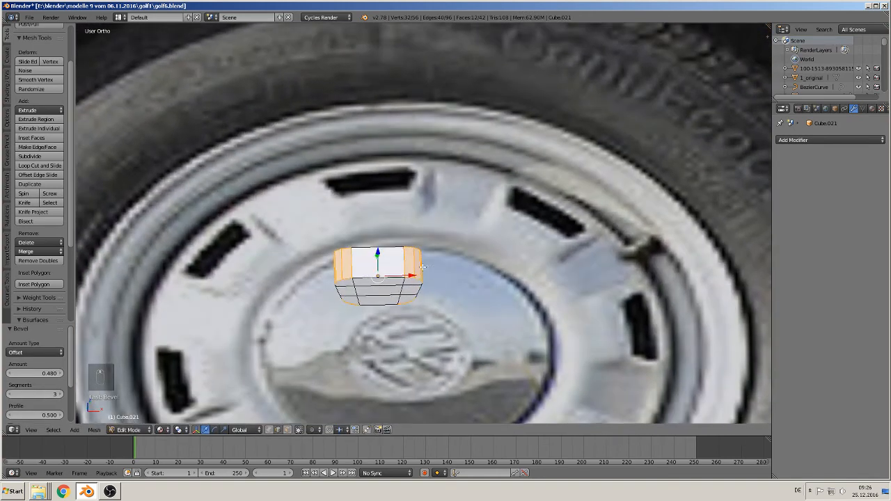
key(KP_7)
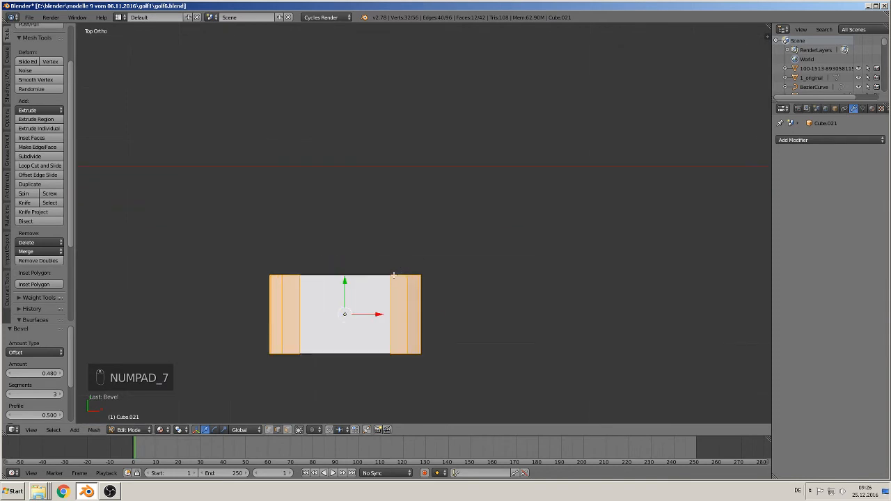
key(Tab)
key(Tab)
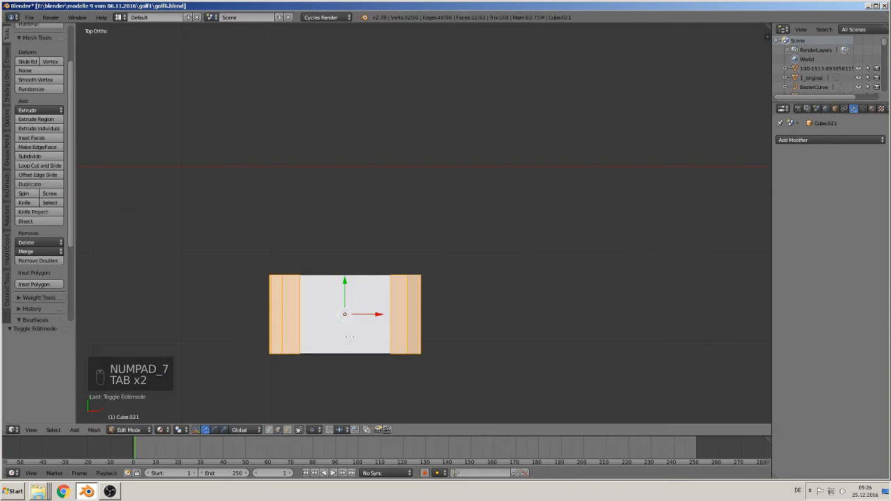
key(a)
key(a)
key(a)
click(299, 430)
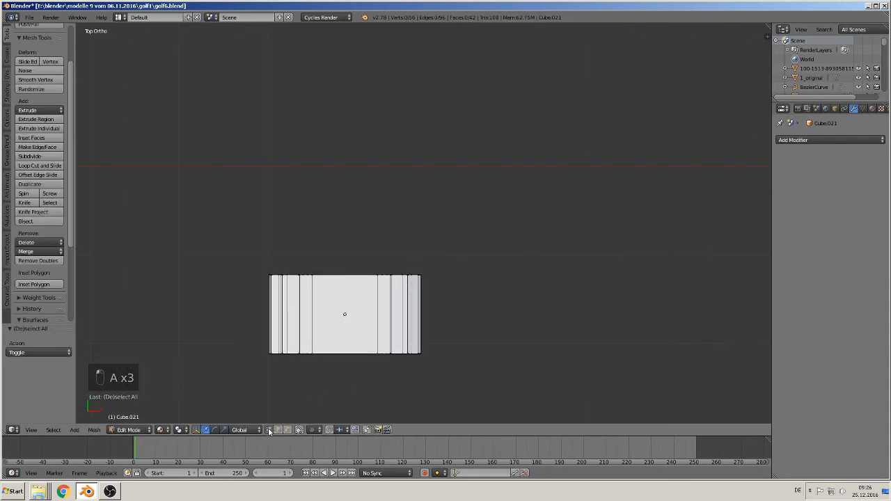
key(c)
drag(428, 273, 303, 272)
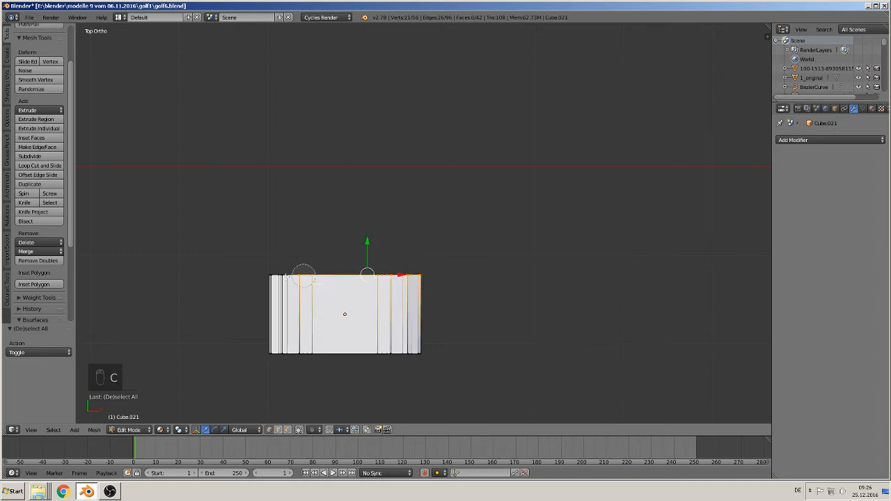
right_click(230, 276)
key(x)
click(211, 224)
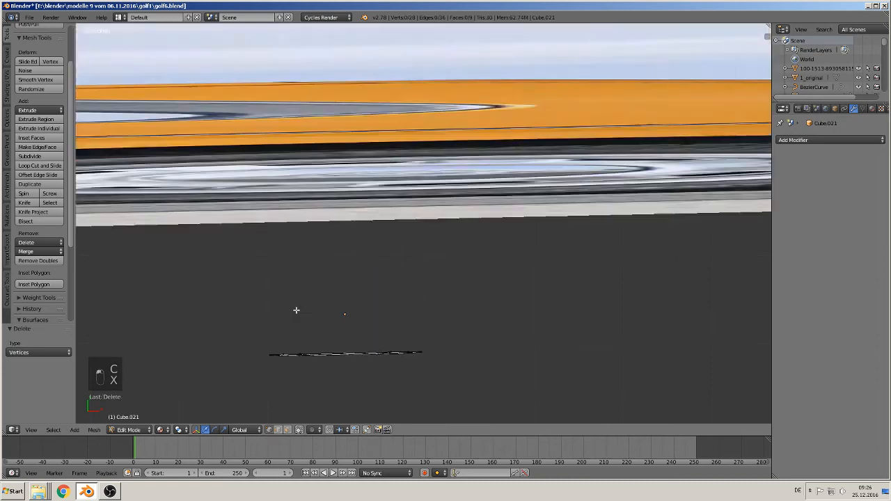
- Select the four inner vertices of the rounded trapezoid and delete them, keeping only the outer outline
middle_drag(296, 310, 362, 302)
right_click(321, 292)
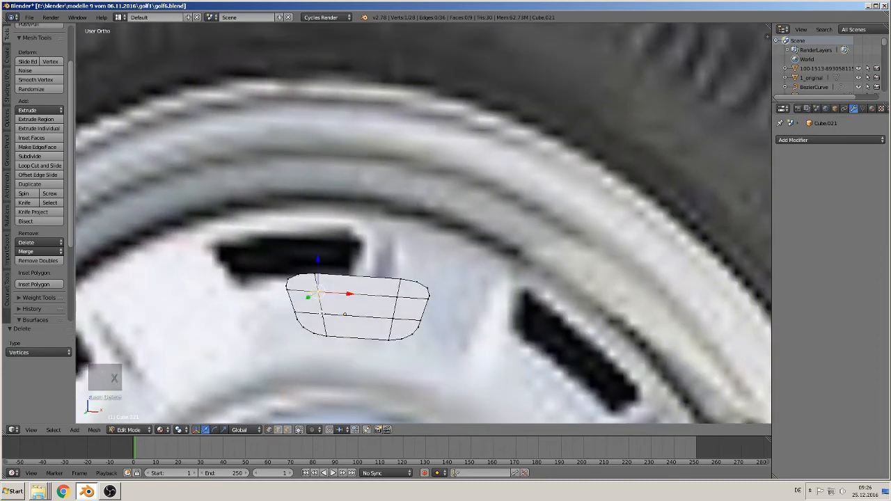
shift+right_click(323, 314)
shift+right_click(394, 318)
shift+right_click(396, 299)
key(x)
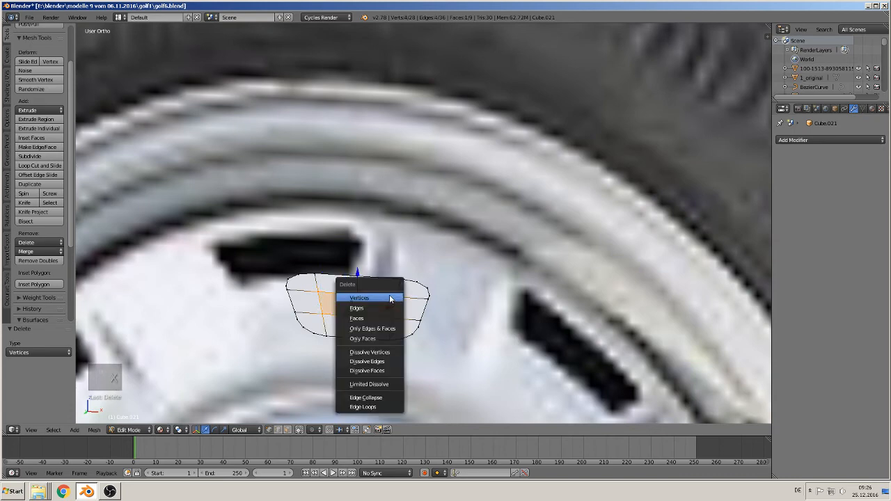
click(390, 299)
scroll(393, 308, down, 5)
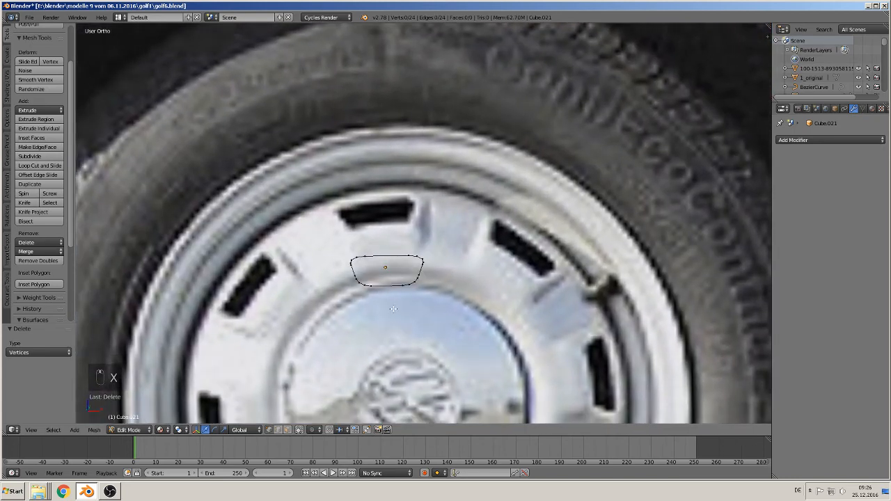
- In Object Mode, move the outline over the uppermost black slot of the rear wheel in the reference photo, in front view
scroll(393, 309, down, 2)
key(Tab)
scroll(418, 279, down, 5)
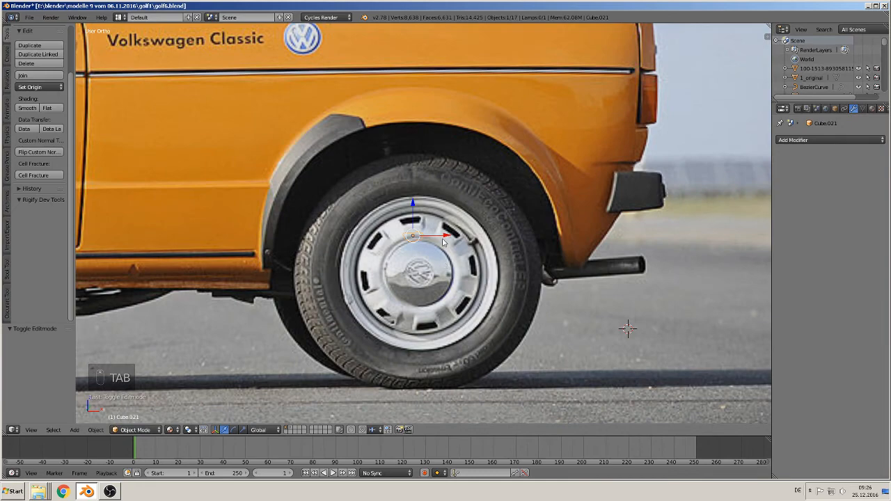
drag(412, 204, 387, 195)
scroll(430, 221, up, 4)
key(KP_1)
scroll(391, 186, up, 1)
scroll(401, 258, up, 6)
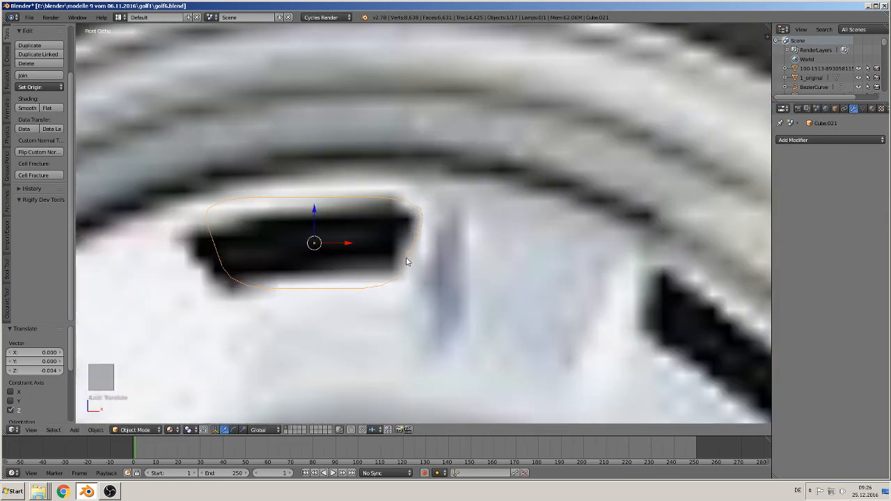
- Subdivide the whole slot outline with 1 cut and smooth it with the LoopTools Relax operation
key(Tab)
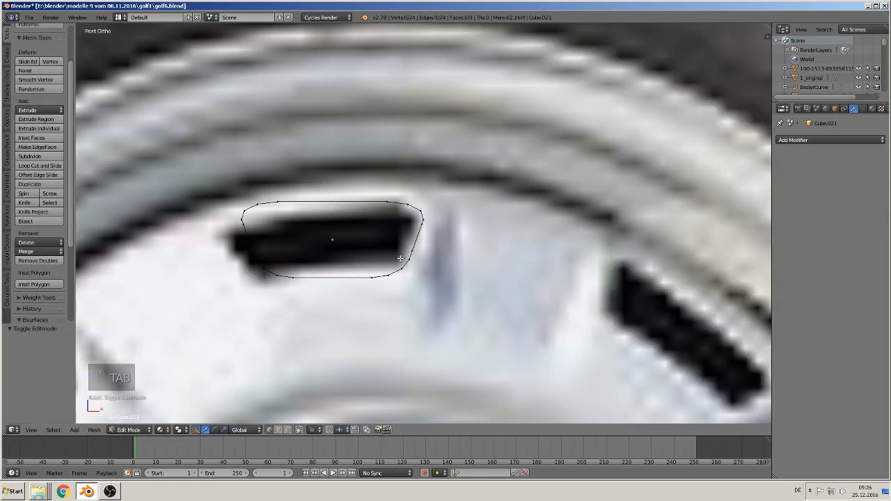
scroll(422, 240, up, 1)
scroll(427, 215, down, 6)
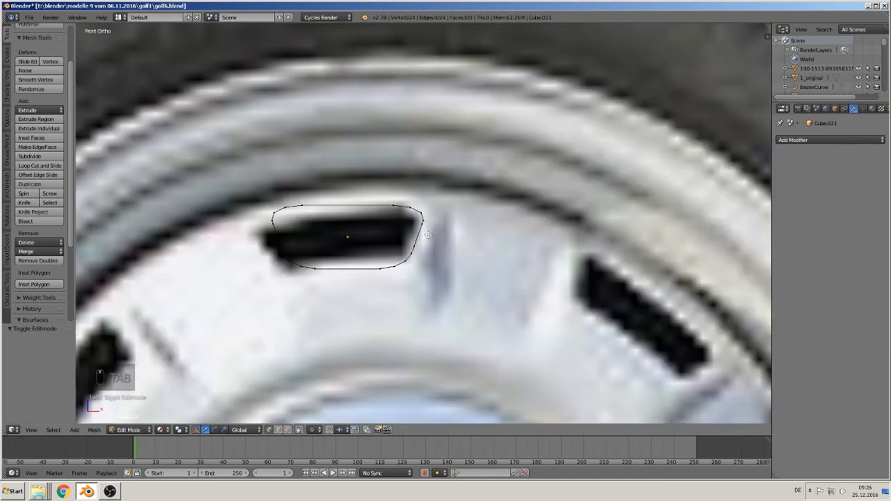
scroll(426, 241, up, 6)
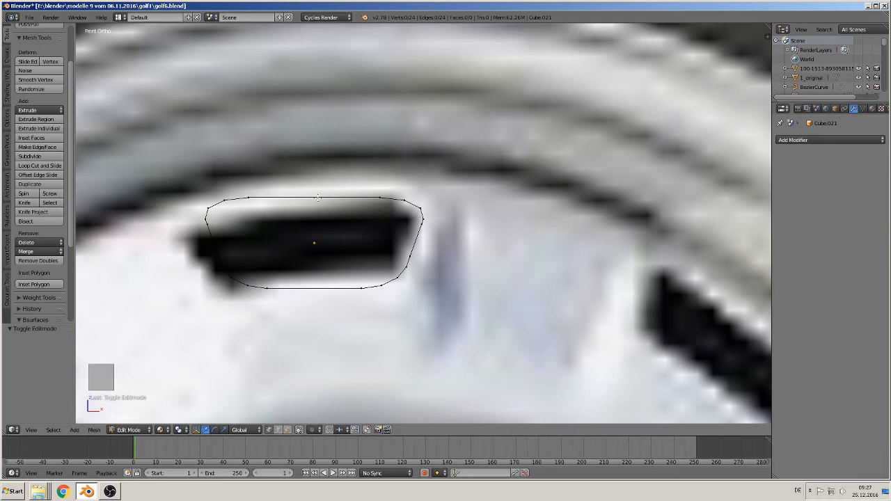
key(a)
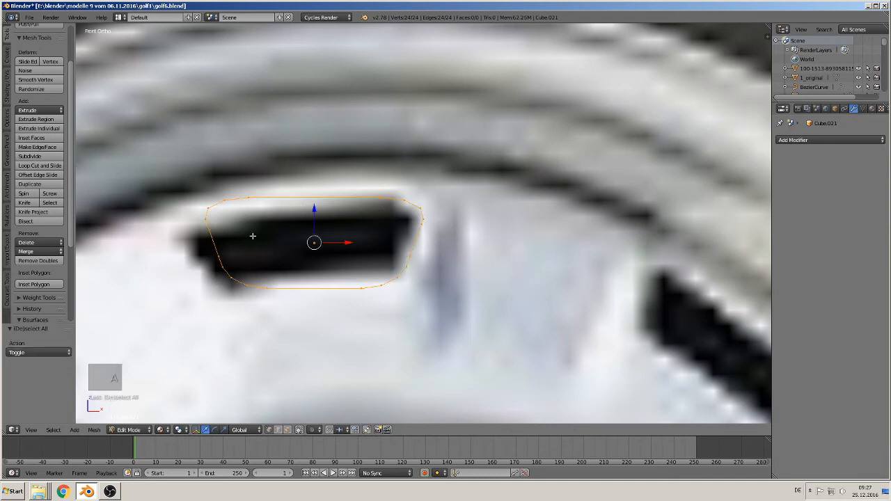
click(31, 157)
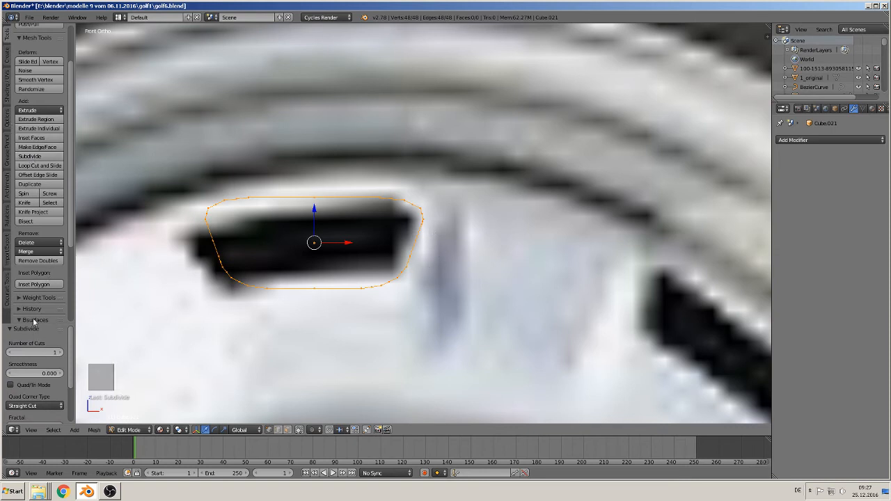
scroll(33, 322, down, 5)
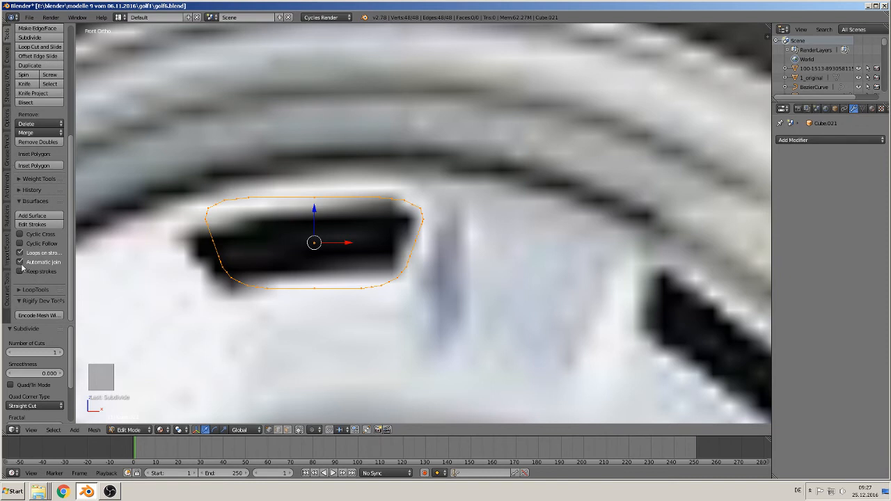
click(26, 291)
scroll(31, 292, down, 3)
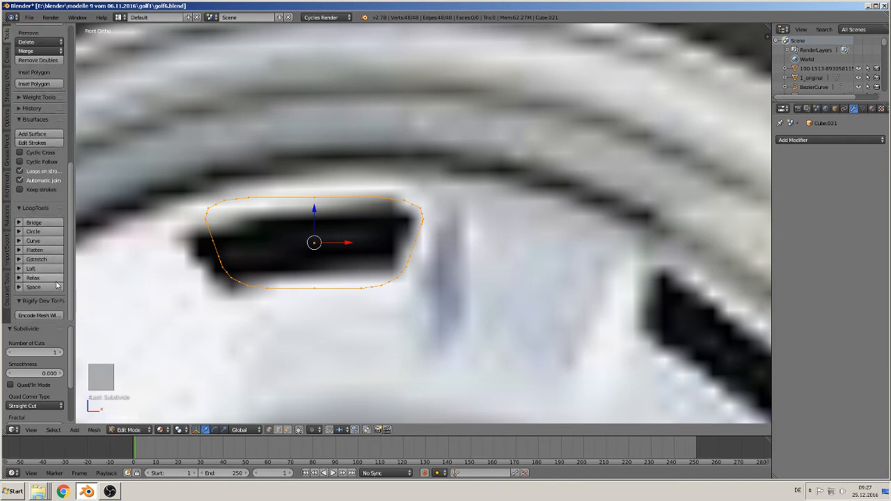
click(35, 277)
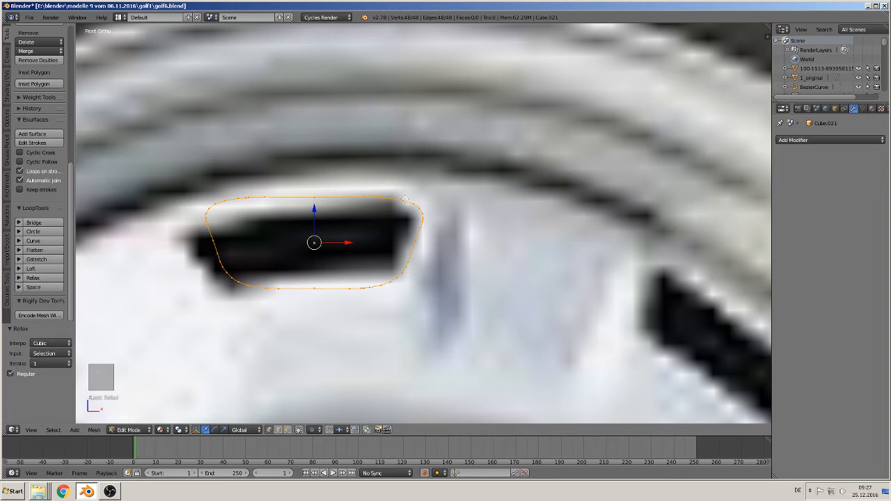
- Select a single vertex on the outline's left slanted side and nudge it very slightly along X
scroll(390, 272, down, 6)
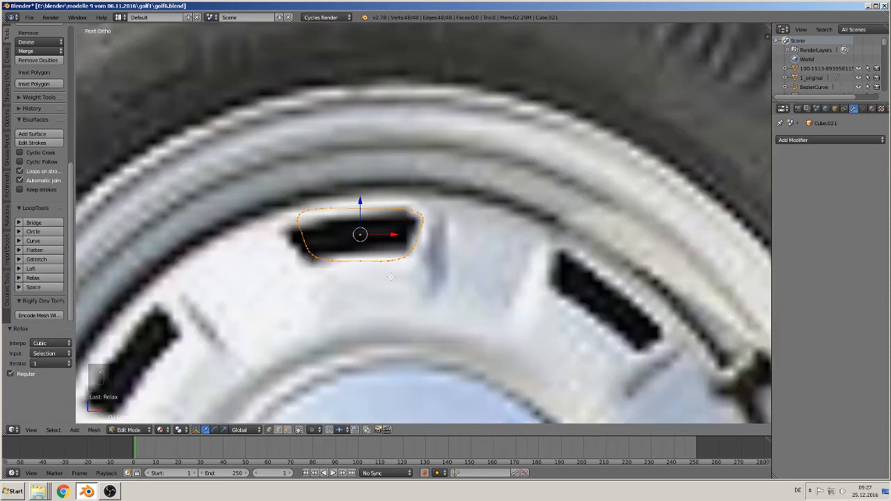
scroll(394, 279, down, 2)
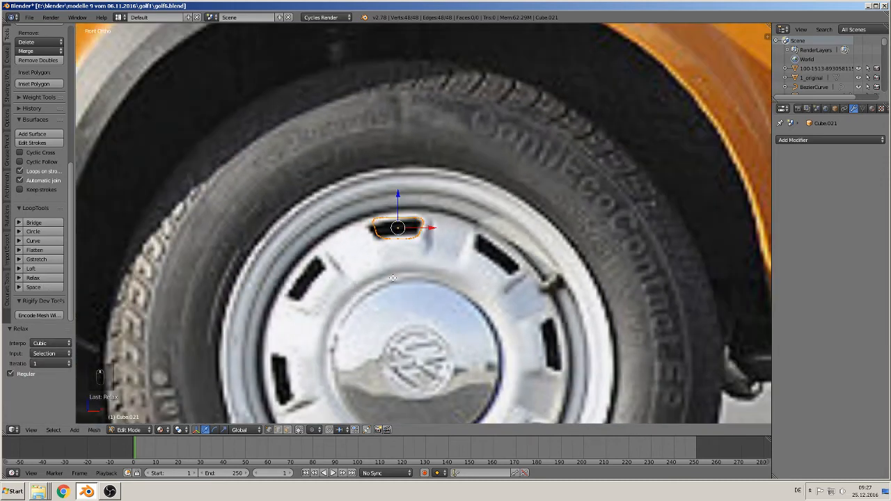
scroll(386, 273, up, 8)
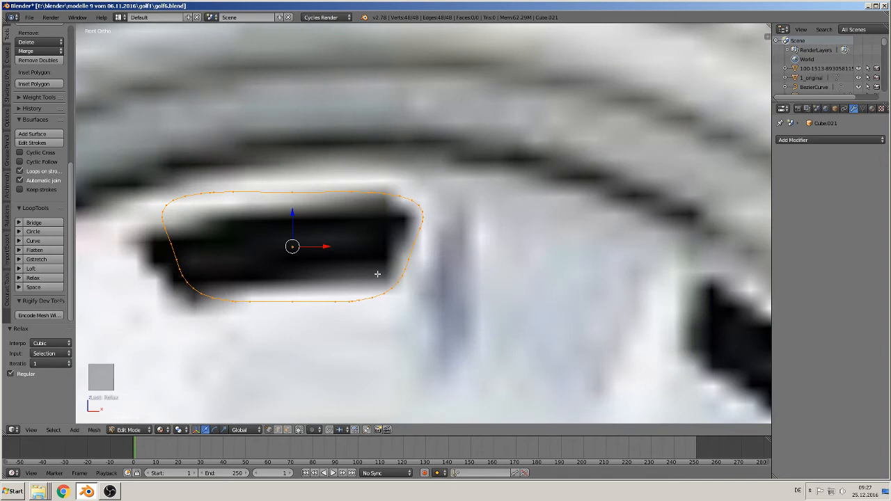
right_click(172, 242)
drag(202, 242, 200, 244)
click(201, 244)
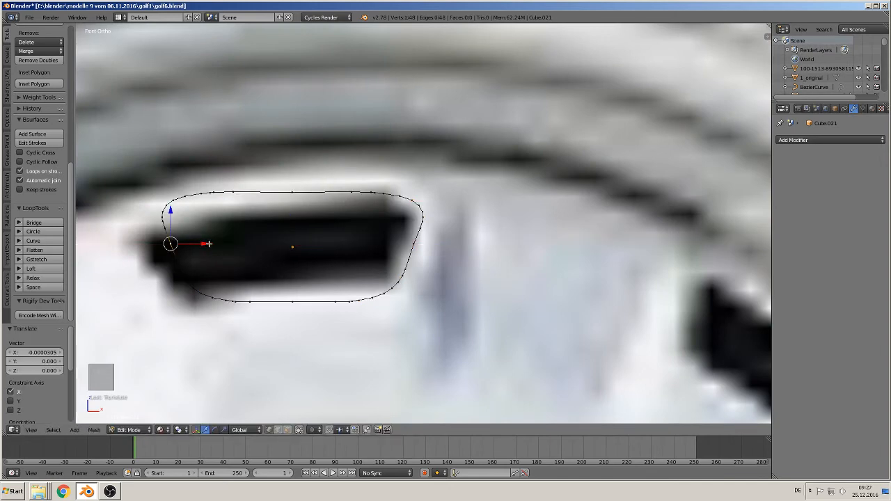
scroll(201, 244, down, 3)
- In Object Mode, move the slot outline 0.008 along X and place the 3D cursor at the wheel hub's centre
key(Tab)
scroll(328, 264, down, 8)
shift+middle_drag(443, 301, 417, 209)
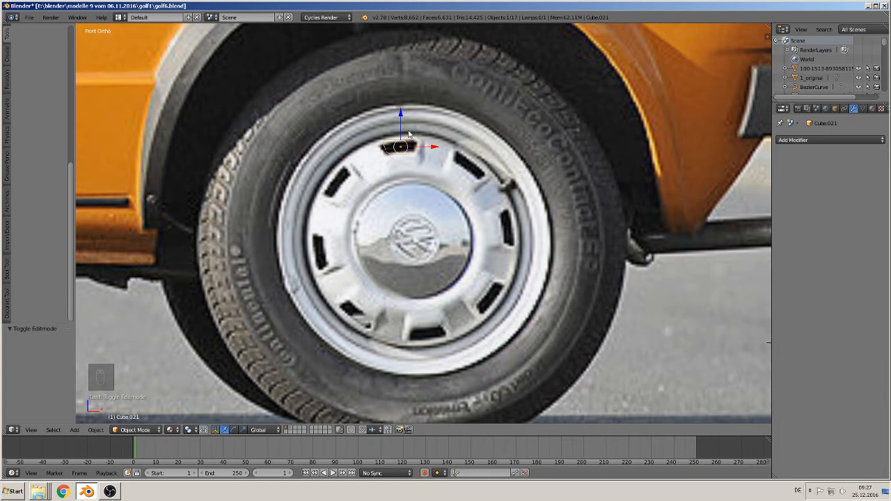
drag(434, 147, 451, 153)
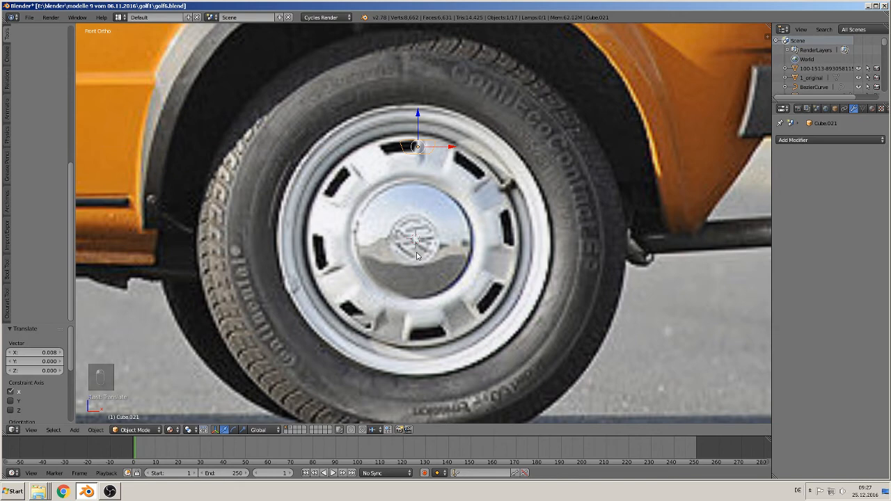
- Set the slot outline's origin to the 3D cursor at the hub centre
shift+middle_drag(418, 197, 395, 206)
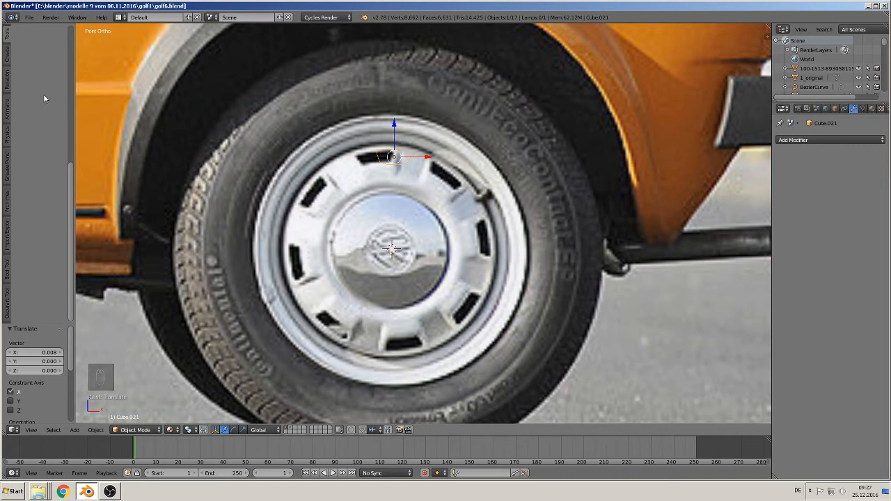
scroll(35, 122, up, 5)
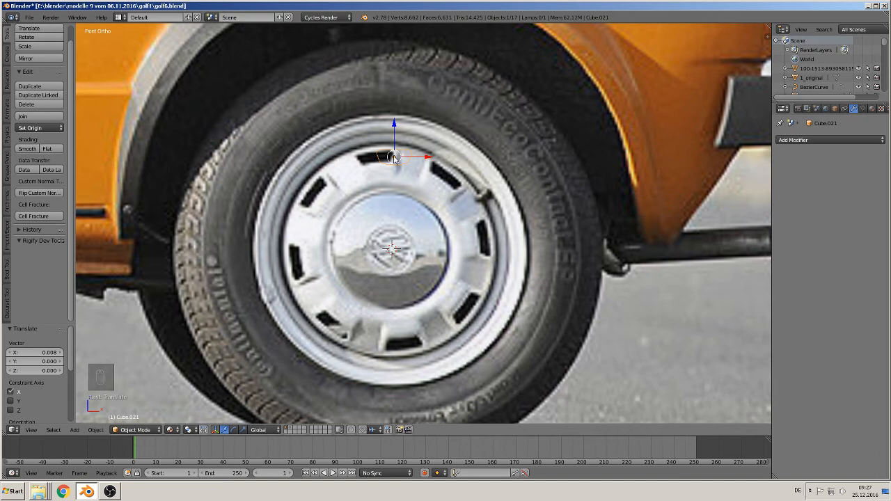
click(39, 128)
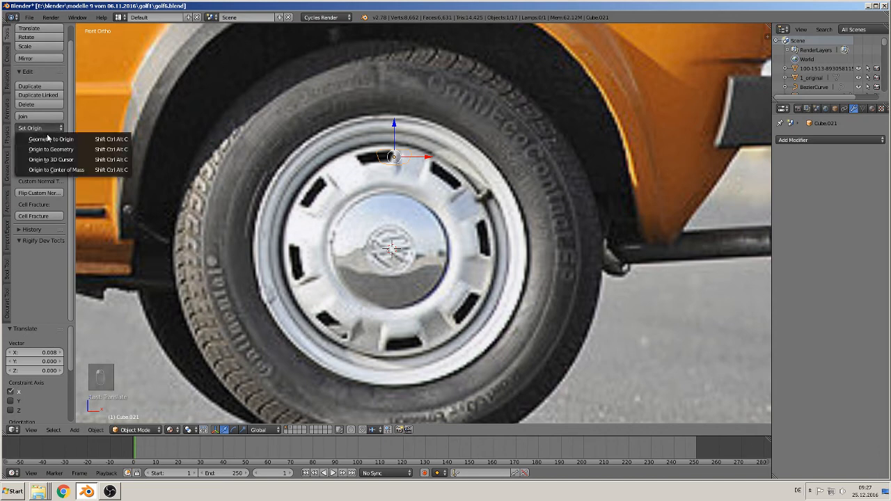
click(76, 163)
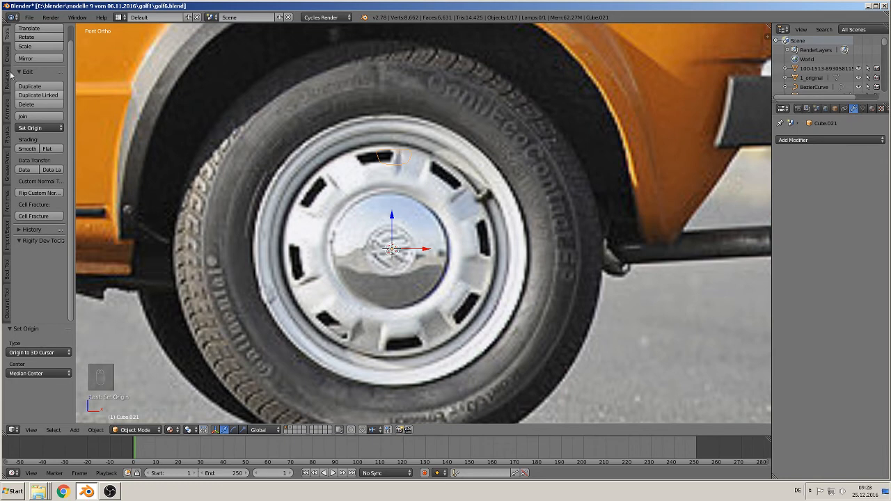
- Select all vertices of the slot outline in Edit Mode and return to Object Mode
key(Tab)
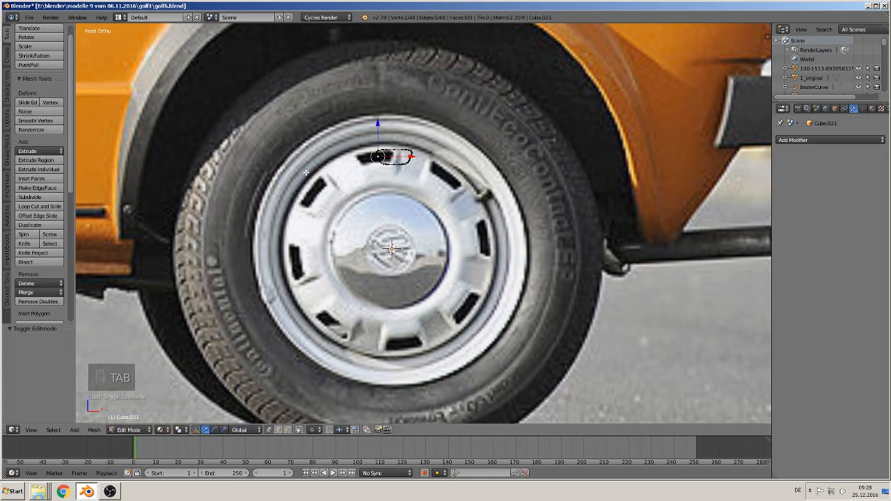
key(a)
key(a)
key(a)
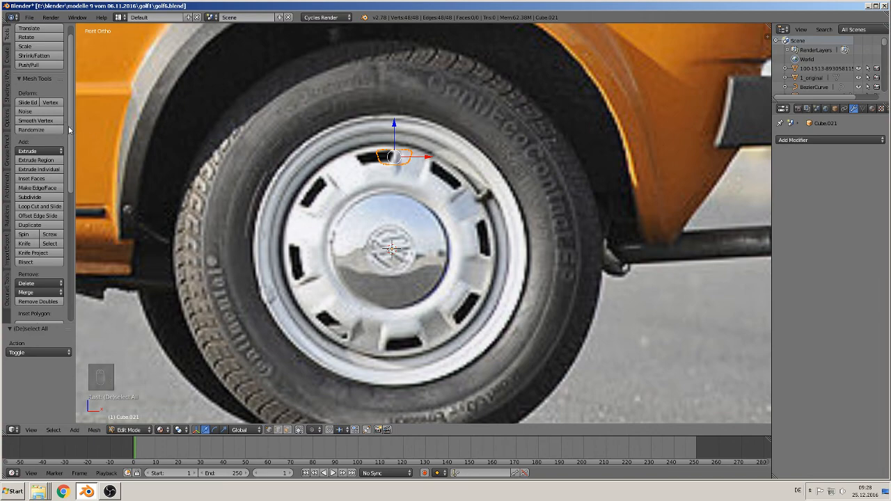
scroll(69, 131, up, 2)
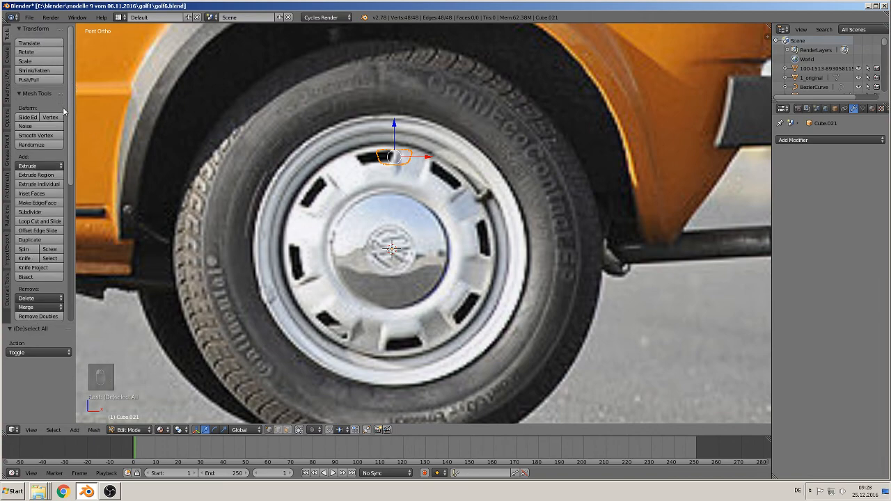
scroll(262, 169, down, 3)
key(Tab)
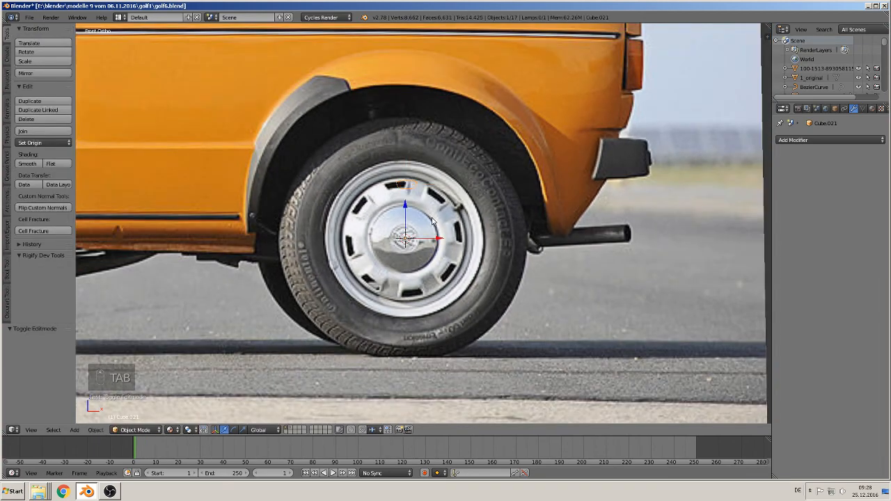
- Reset the 3D cursor to the world origin
scroll(433, 221, down, 4)
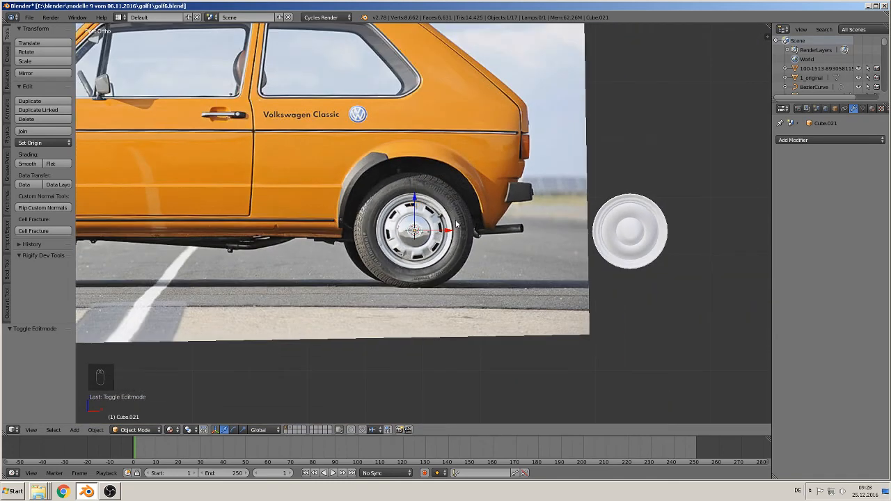
key(shift+c)
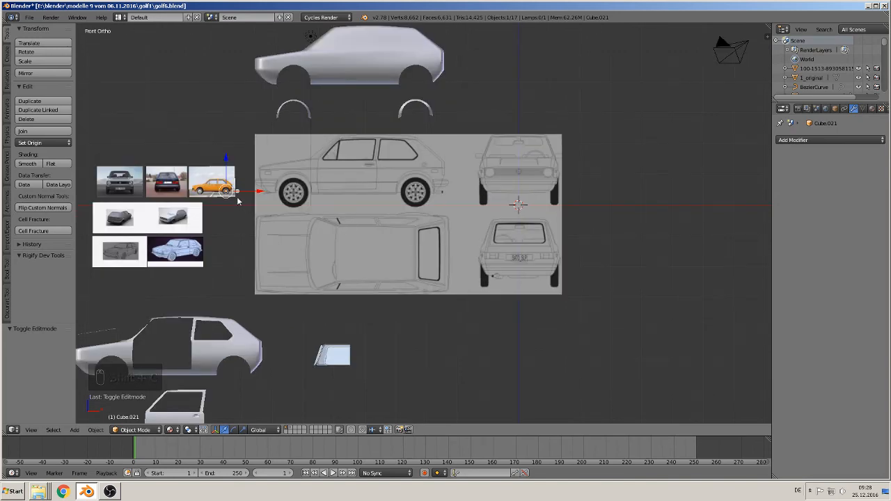
scroll(229, 197, up, 2)
- Clear the slot outline's location in Object Mode to place its origin at the world origin
key(Tab)
shift+middle_drag(176, 192, 312, 207)
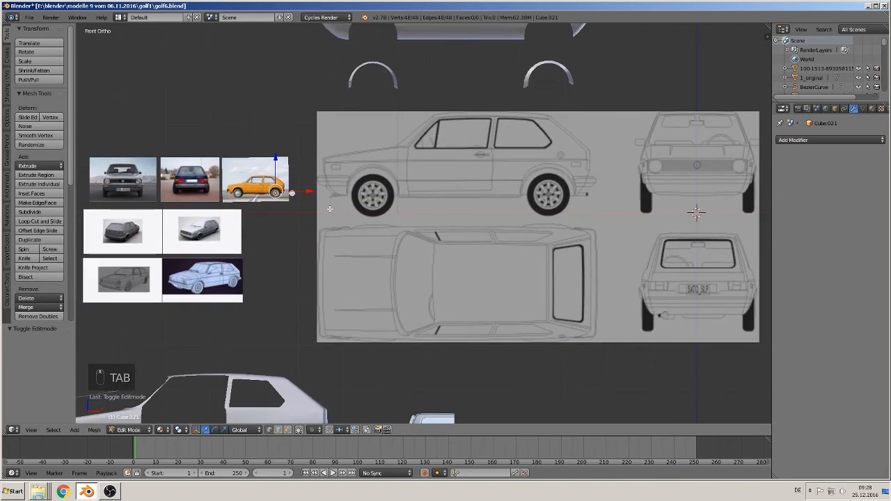
scroll(321, 213, up, 3)
scroll(217, 191, down, 3)
key(alt+g)
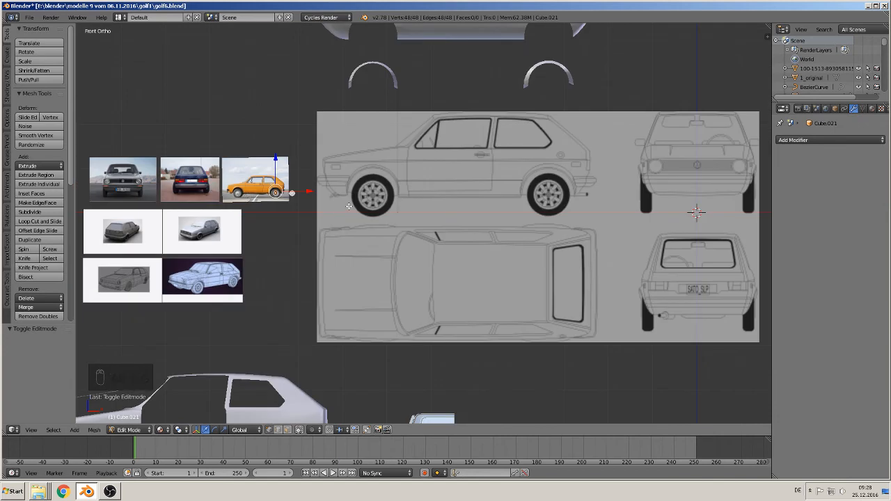
key(alt+g)
key(Tab)
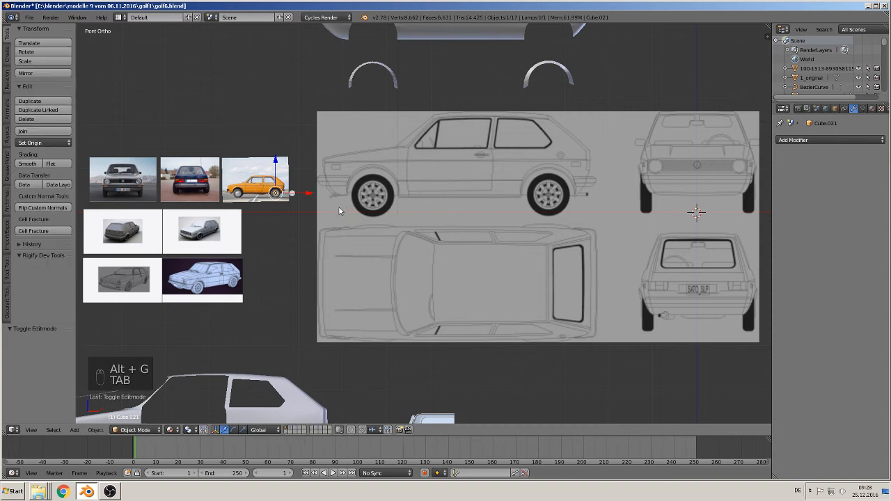
key(alt+g)
- Enter Edit Mode on the slot outline and spin it around the 3D cursor through an angle of 360°
shift+middle_drag(721, 257, 523, 270)
scroll(557, 252, up, 5)
scroll(428, 257, up, 12)
shift+middle_drag(626, 245, 521, 207)
scroll(512, 221, up, 8)
scroll(498, 259, down, 3)
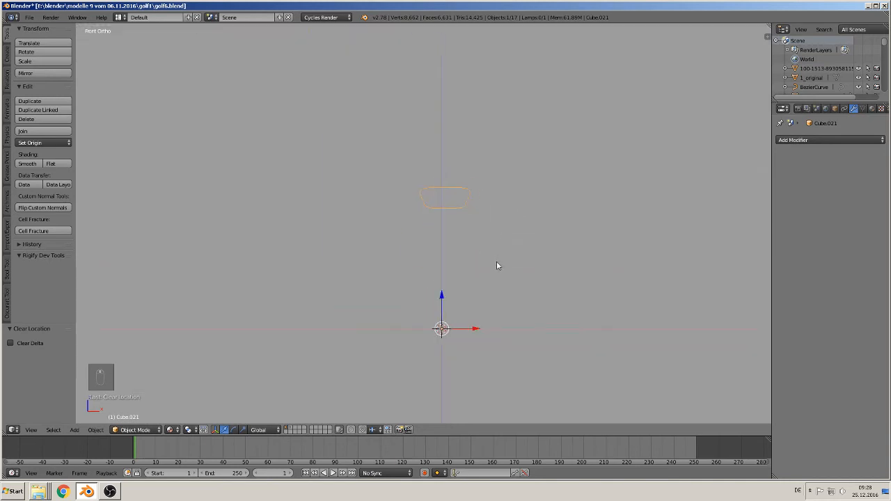
scroll(497, 263, up, 3)
key(Tab)
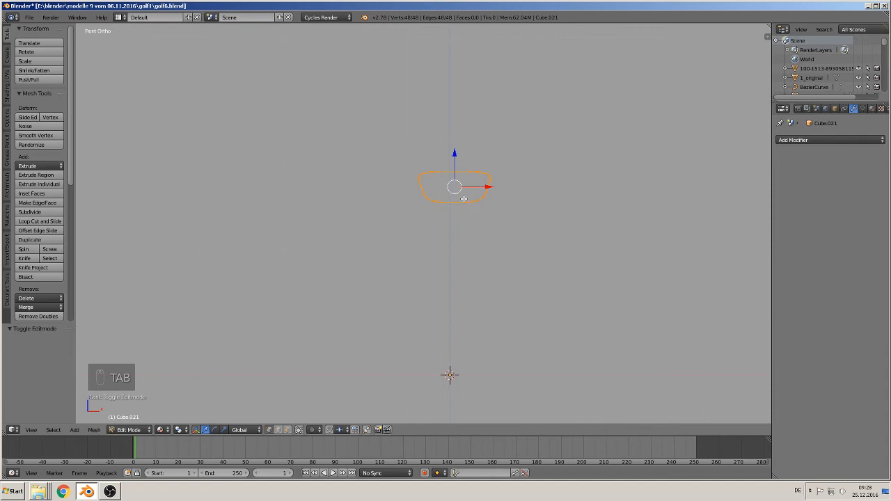
scroll(314, 237, down, 6)
scroll(42, 271, down, 2)
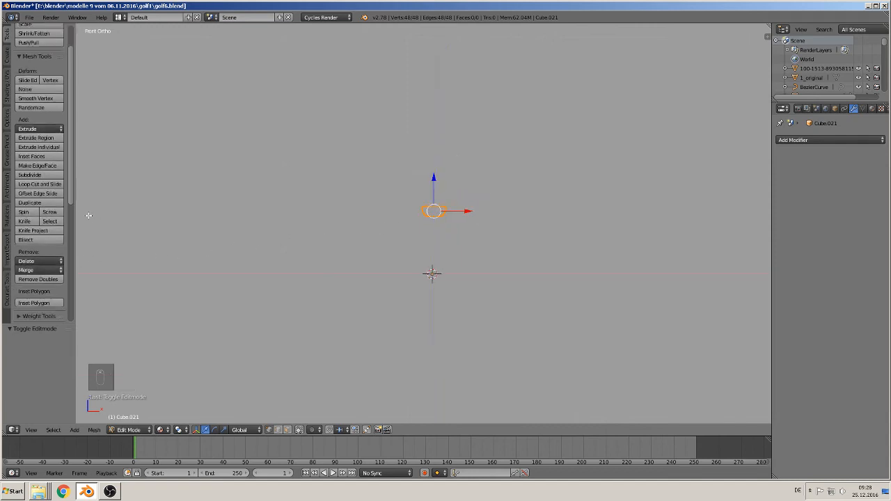
click(24, 212)
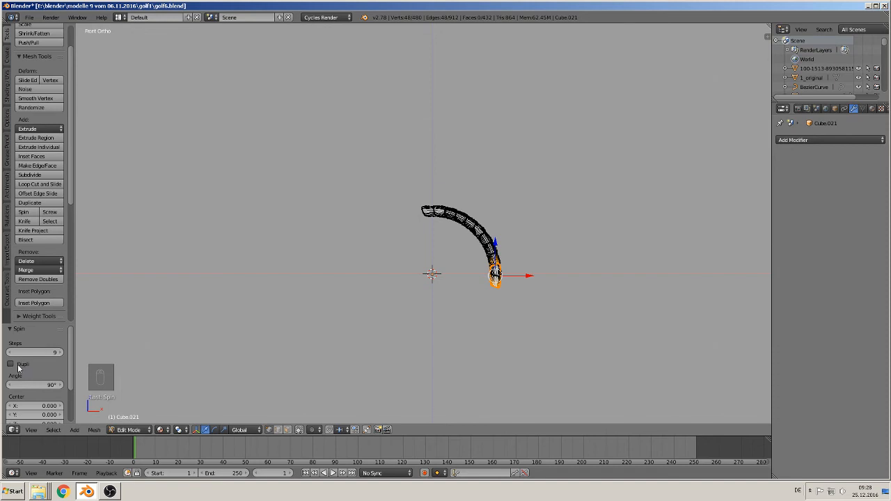
click(43, 384)
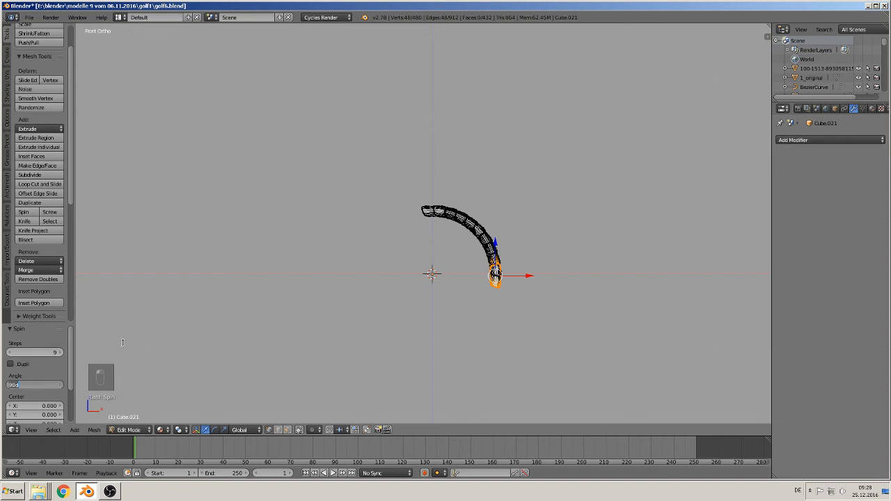
text(360)
key(Return)
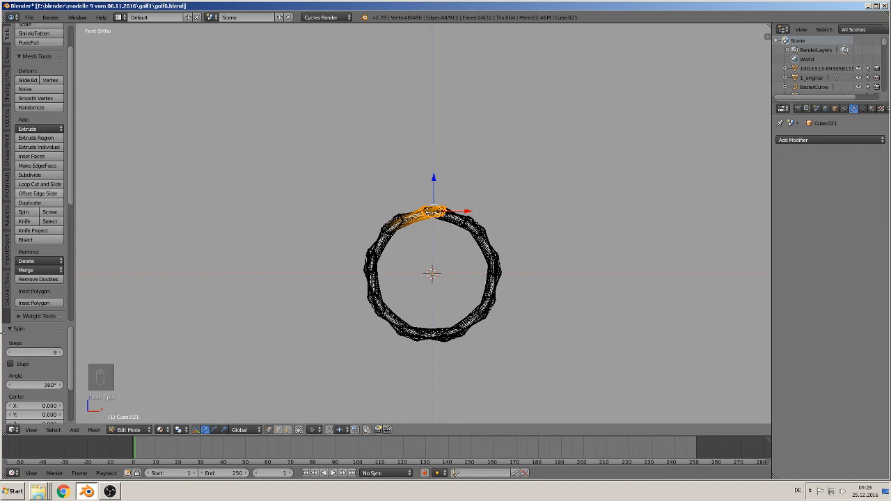
- Turn on duplicates for the spin, set it to 8 steps, and return to Object Mode
click(10, 365)
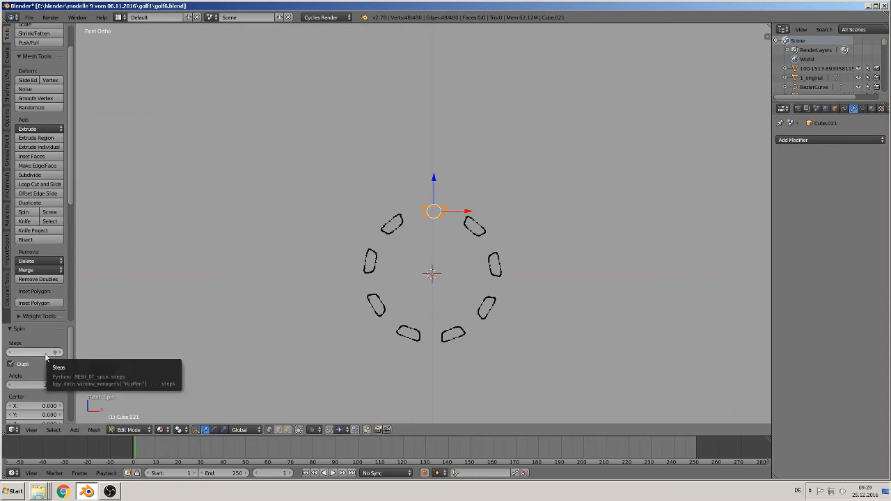
drag(28, 354, 35, 353)
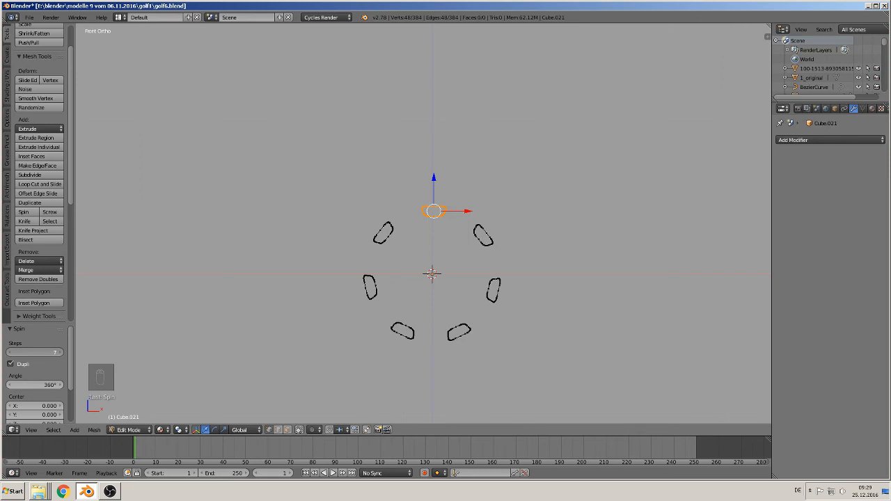
mouse_move(26, 354)
mouse_down()
mouse_move(43, 354)
mouse_move(31, 354)
mouse_up()
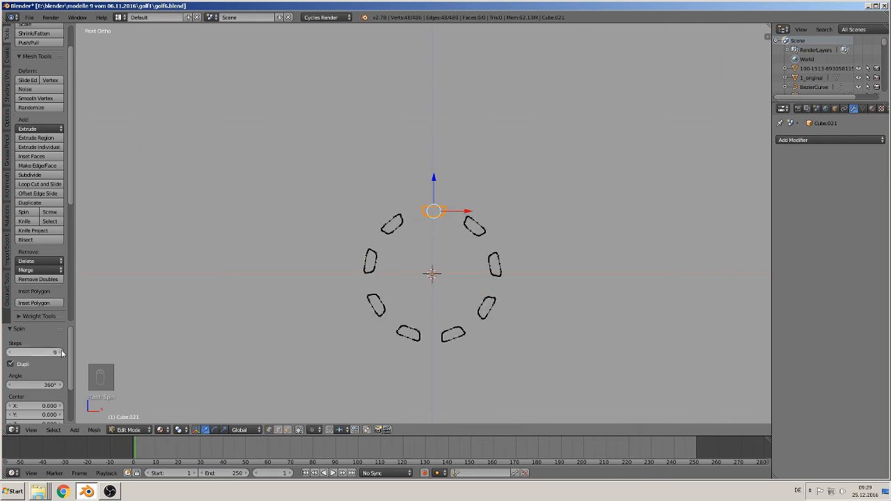
scroll(244, 304, down, 6)
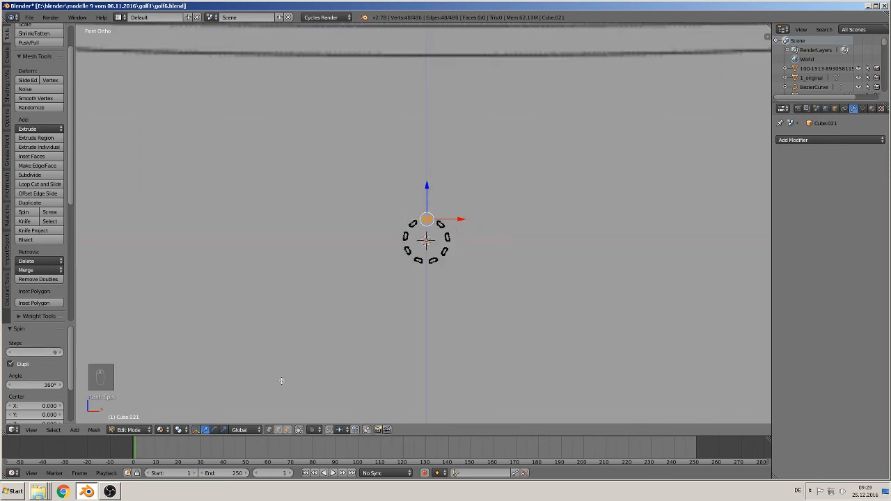
scroll(281, 381, up, 6)
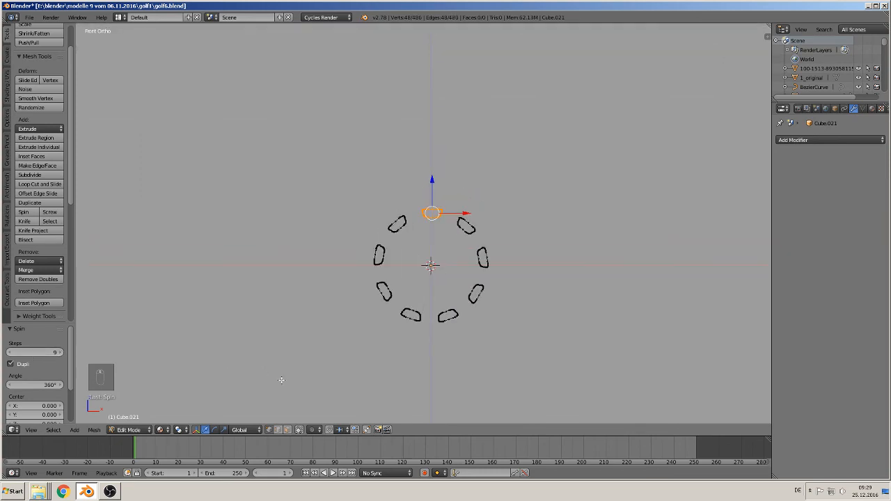
click(10, 352)
scroll(464, 349, down, 3)
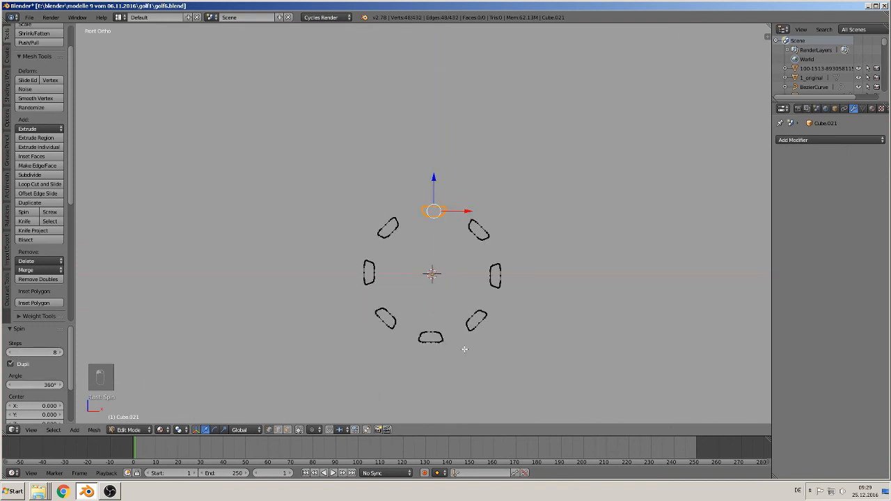
scroll(260, 294, down, 2)
key(Tab)
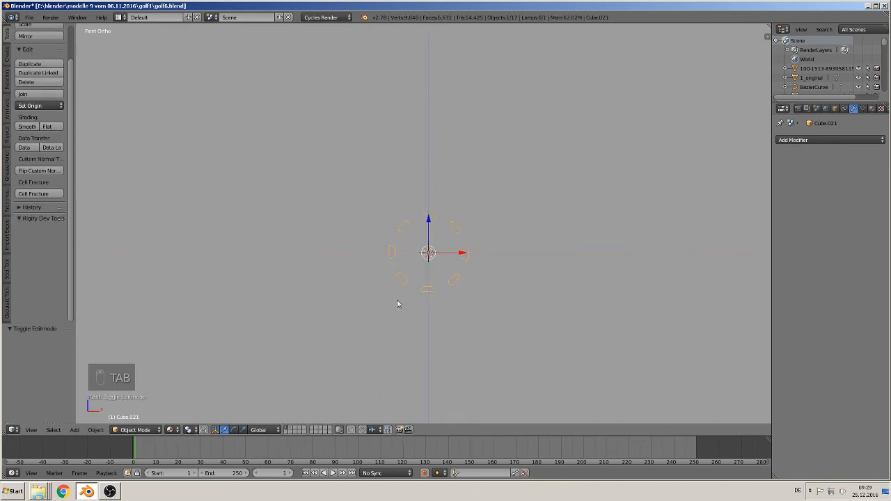
- Scale the ring of slot outlines up by a factor of 9.550 in front view
middle_drag(408, 298, 452, 296)
scroll(376, 316, down, 4)
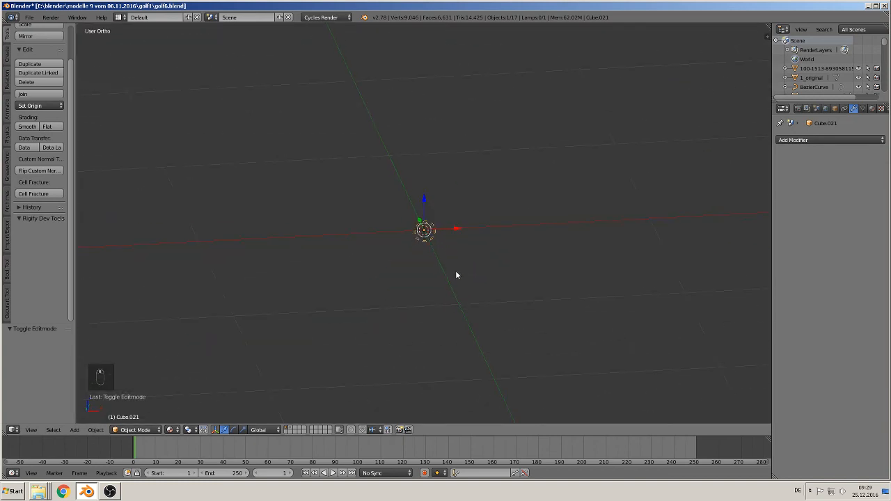
key(KP_1)
scroll(446, 279, down, 5)
key(s)
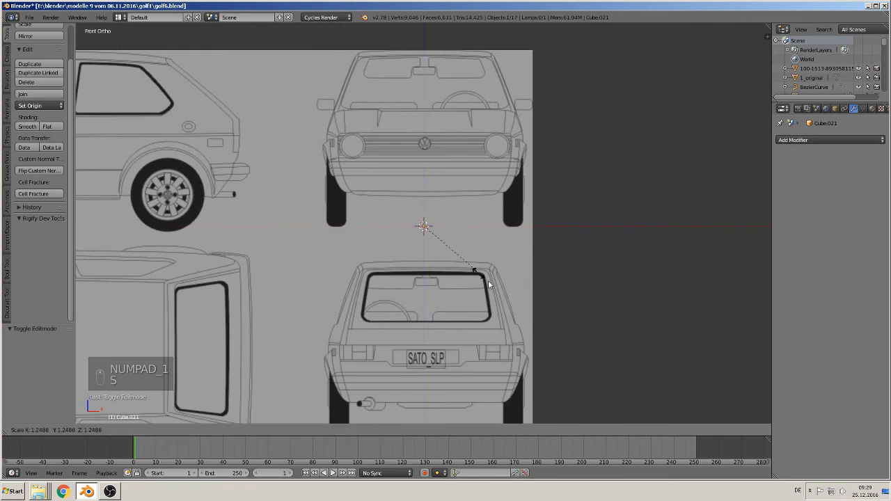
click(158, 144)
click(159, 145)
- Move the ring of slots -10.927 along X towards the reference photos
scroll(403, 273, down, 8)
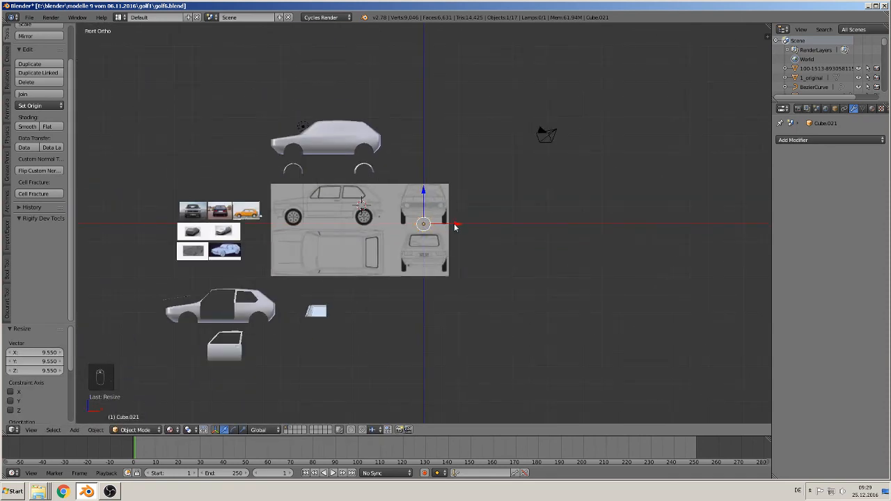
drag(447, 225, 256, 225)
shift+middle_drag(256, 224, 400, 284)
scroll(401, 284, up, 10)
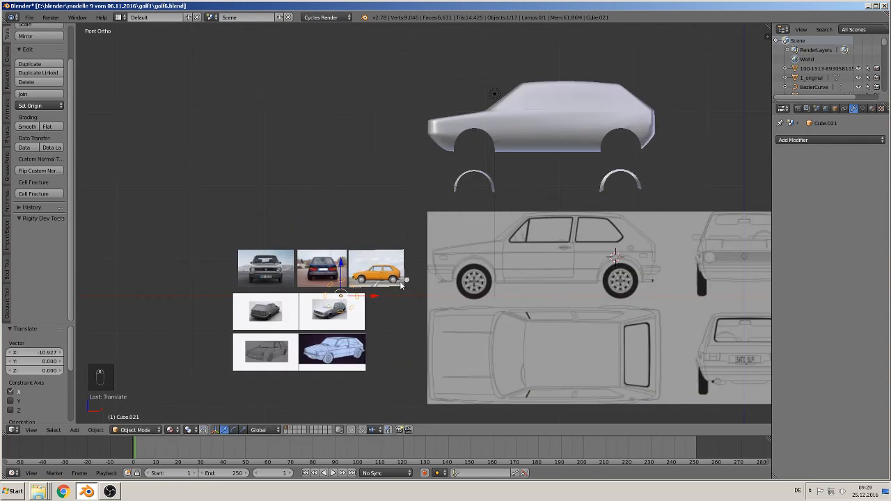
scroll(409, 198, up, 4)
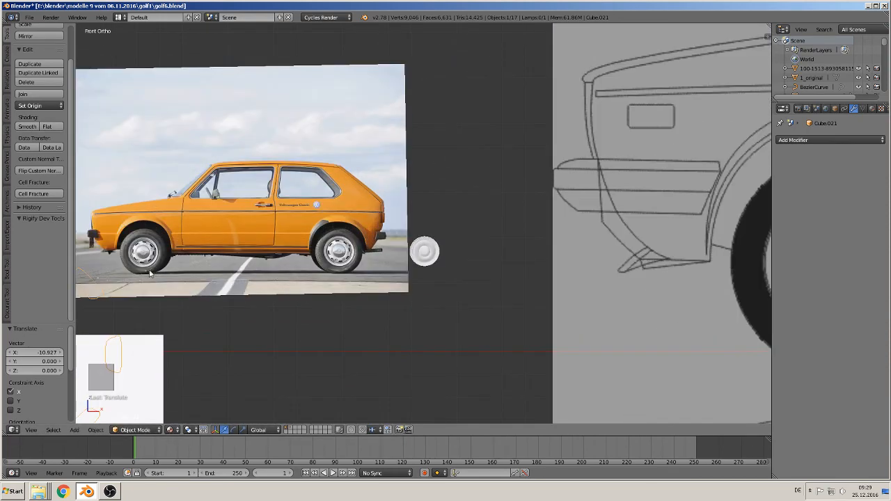
- Scale the slot ring down to fit the rim beside the orange Golf photo and move it onto the rim
scroll(117, 291, down, 3)
drag(220, 300, 451, 243)
key(s)
click(423, 304)
scroll(439, 301, up, 2)
shift+middle_drag(442, 300, 348, 246)
scroll(352, 248, up, 5)
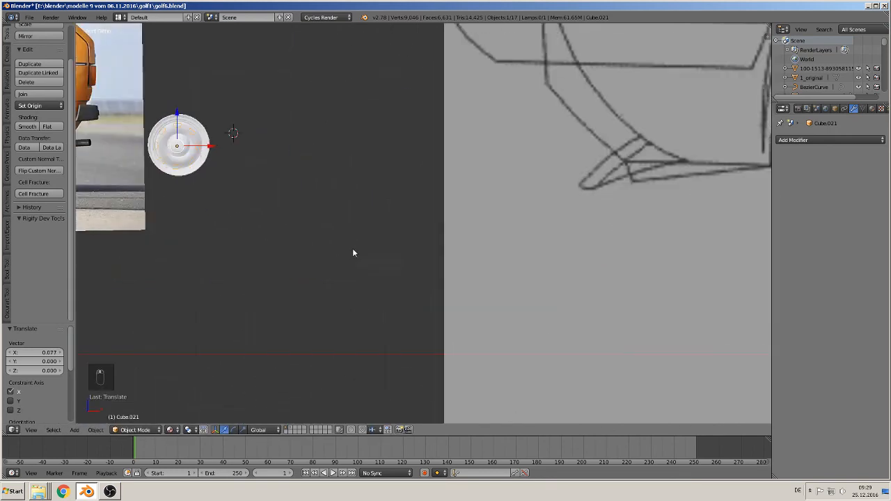
- Shift the slot ring about 0.004 along X and scale it by about 0.88 to fit the rim's dished area
shift+middle_drag(283, 174, 447, 271)
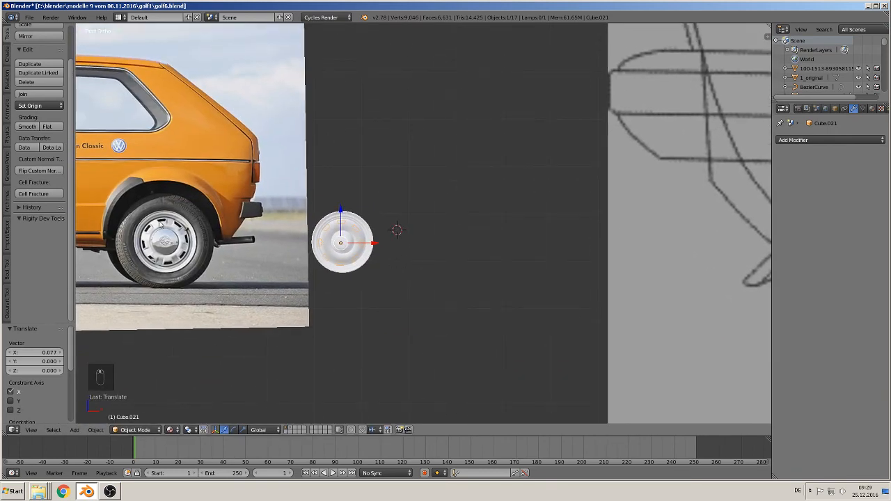
scroll(359, 259, up, 3)
shift+middle_drag(353, 260, 548, 252)
scroll(415, 270, up, 4)
shift+middle_drag(415, 270, 543, 249)
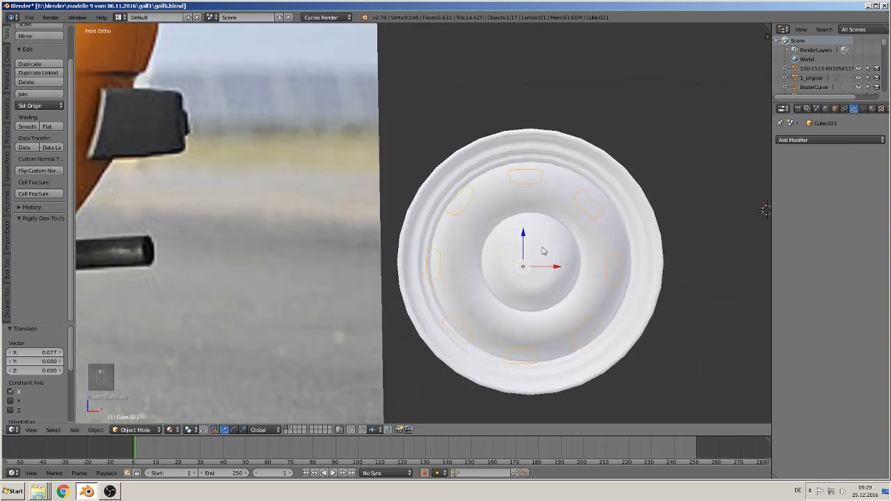
key(KP_1)
scroll(555, 284, up, 3)
shift+middle_drag(546, 284, 418, 220)
drag(511, 234, 522, 236)
key(s)
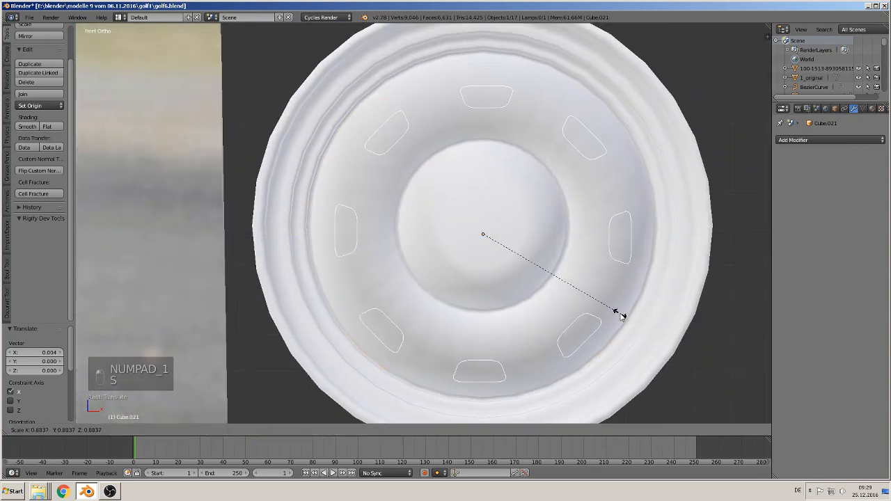
click(622, 318)
- Centre the slot ring on the rim's hub and move it about 0.013 along Y
drag(487, 211, 481, 202)
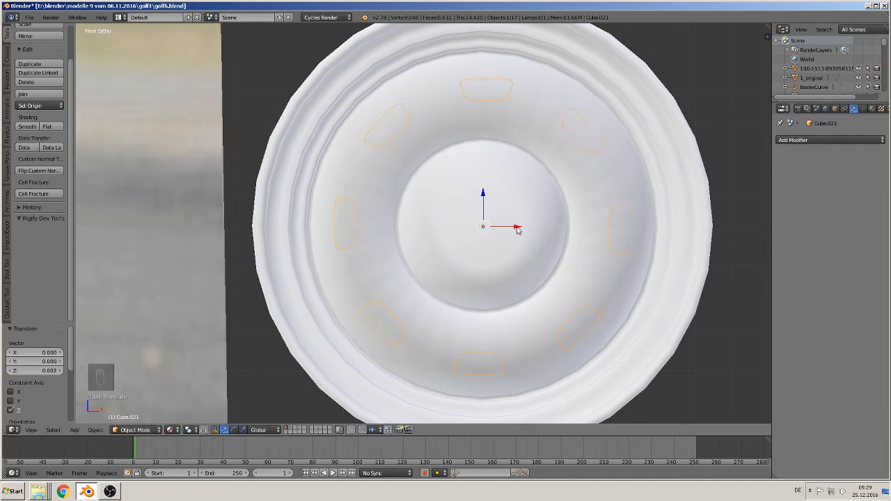
drag(517, 229, 515, 230)
middle_drag(501, 249, 440, 265)
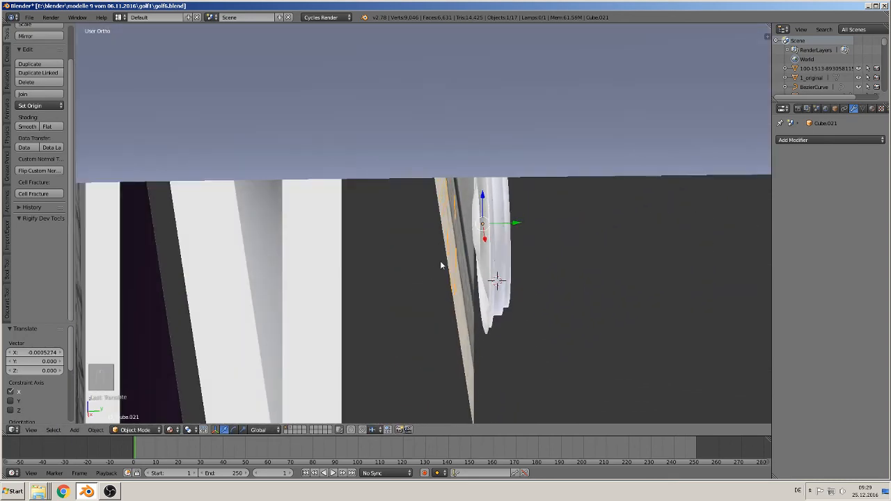
drag(519, 223, 538, 224)
- Cut the slot outlines into the whole rim mesh with Knife Project in front view, returning to Object Mode
key(KP_1)
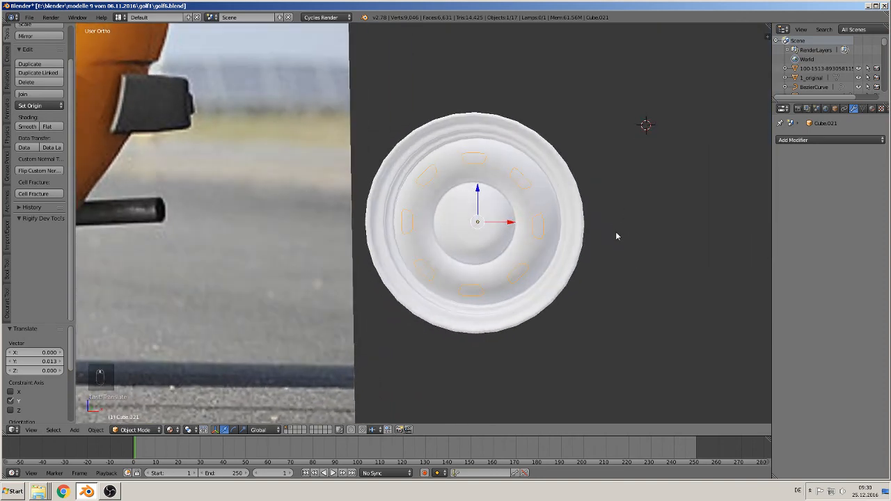
scroll(619, 248, up, 4)
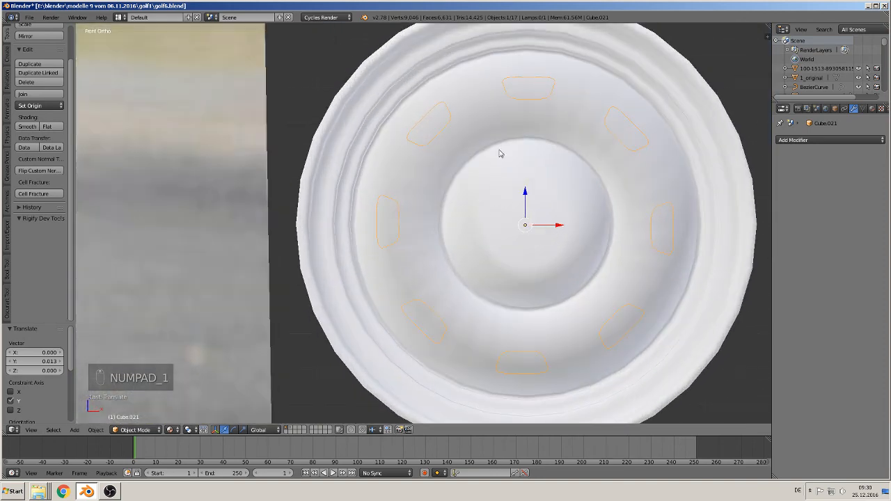
shift+right_click(474, 148)
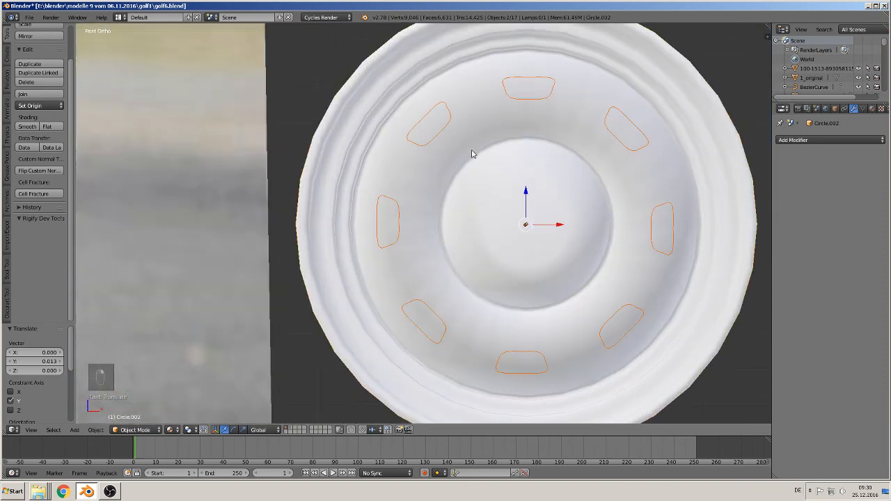
key(Tab)
key(a)
key(a)
key(a)
key(a)
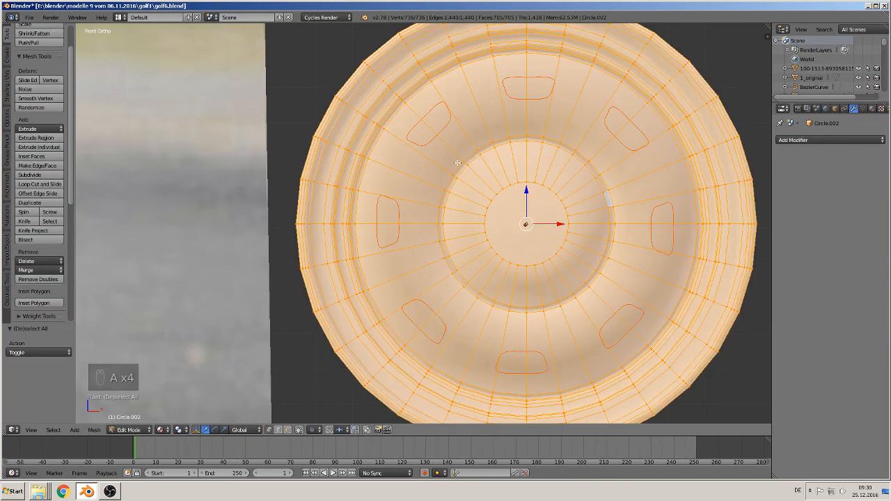
click(39, 232)
key(Tab)
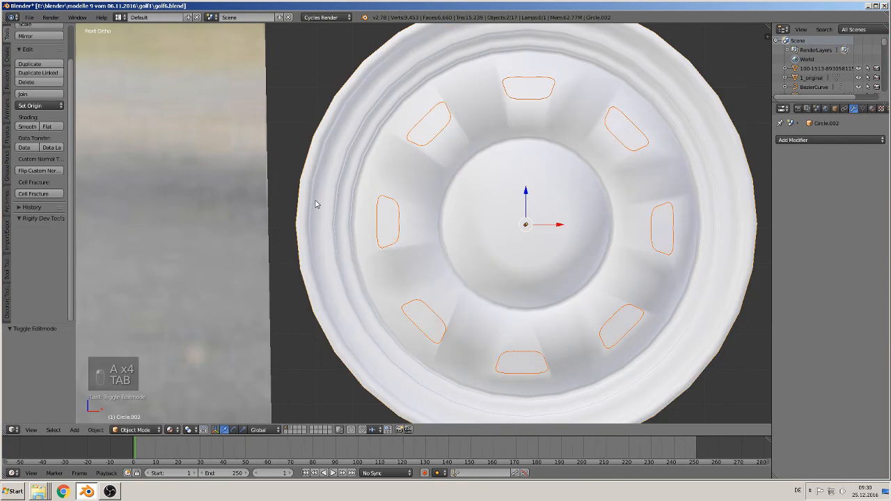
- Select the slot outlines object and move it about 0.183 along X, clear of the rim
scroll(340, 201, down, 3)
middle_drag(384, 208, 523, 216)
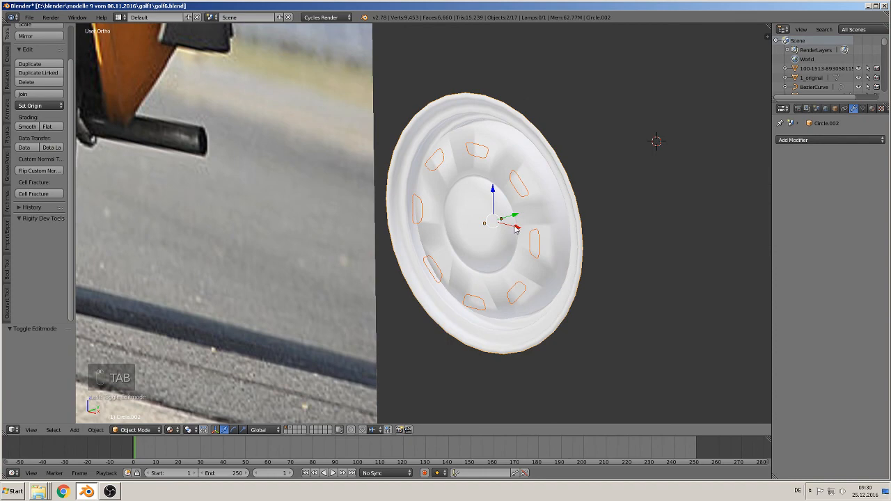
right_click(516, 230)
drag(516, 230, 844, 306)
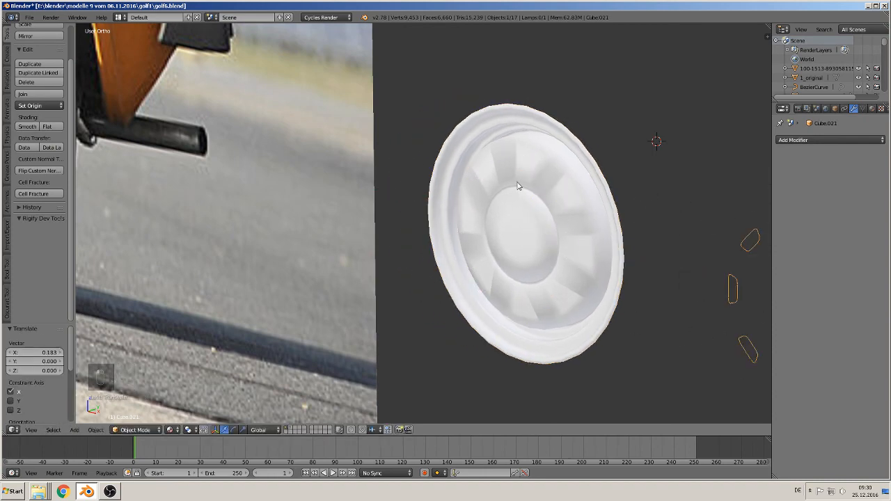
- Enter Edit Mode on the rim and limit the selection to visible geometry
right_click(517, 186)
key(Tab)
scroll(606, 209, up, 2)
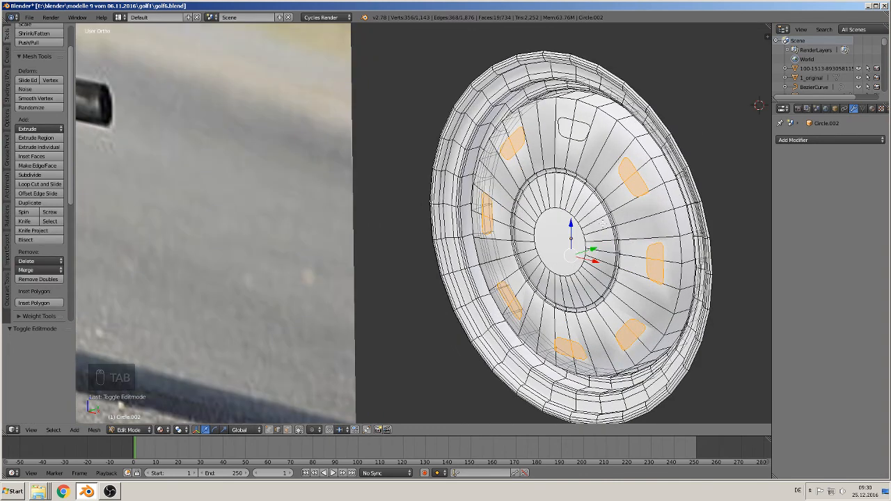
click(299, 430)
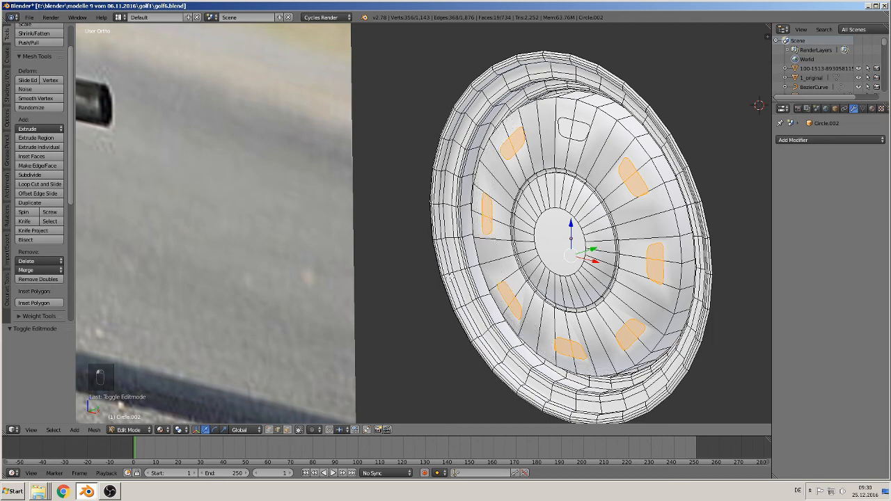
- Select the edges running across the eight slot outlines on the rim and delete them as edges to open the slots
right_click(519, 139)
shift+right_click(485, 218)
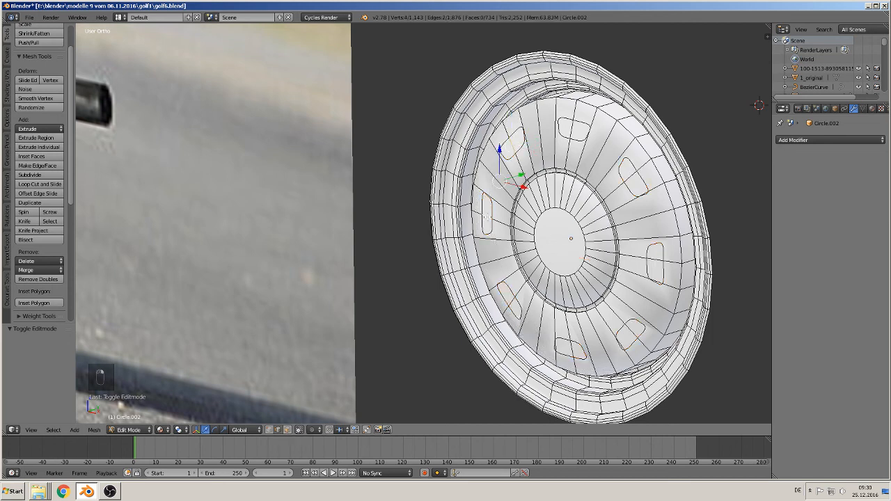
shift+right_click(512, 302)
shift+right_click(572, 347)
shift+right_click(635, 332)
shift+right_click(635, 178)
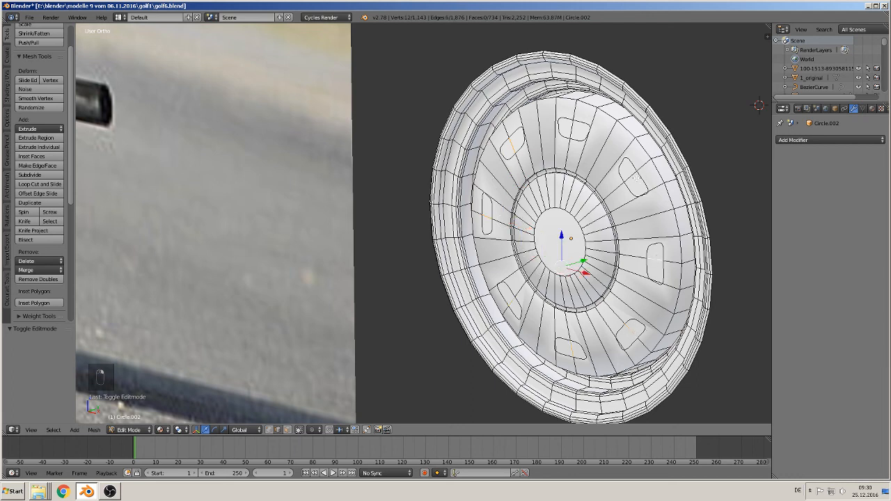
shift+right_click(625, 170)
shift+right_click(575, 130)
key(x)
click(592, 178)
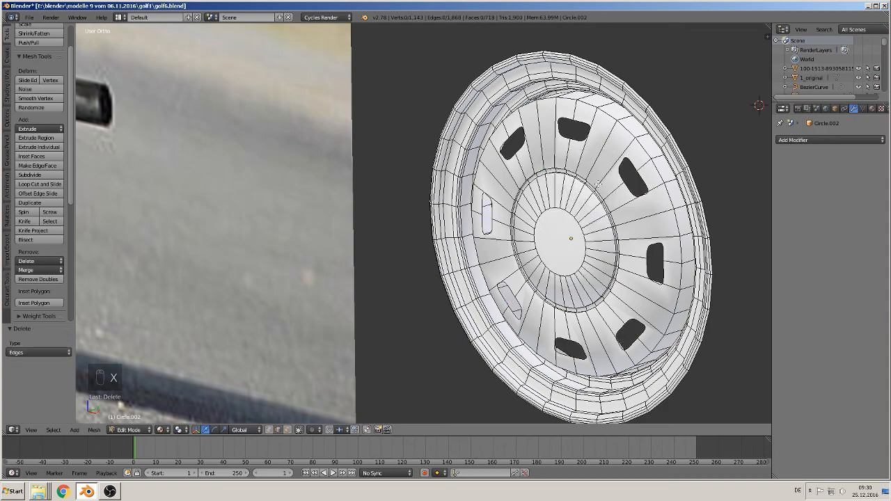
- Select the leftover edges cutting across the ends of the rim slots, delete them and return to Object Mode
scroll(595, 185, up, 2)
scroll(592, 300, up, 4)
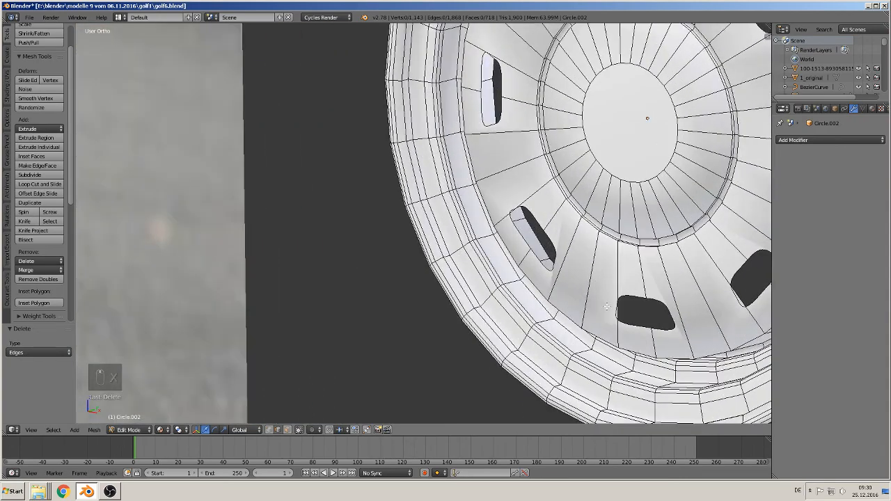
scroll(626, 320, down, 3)
scroll(430, 208, up, 4)
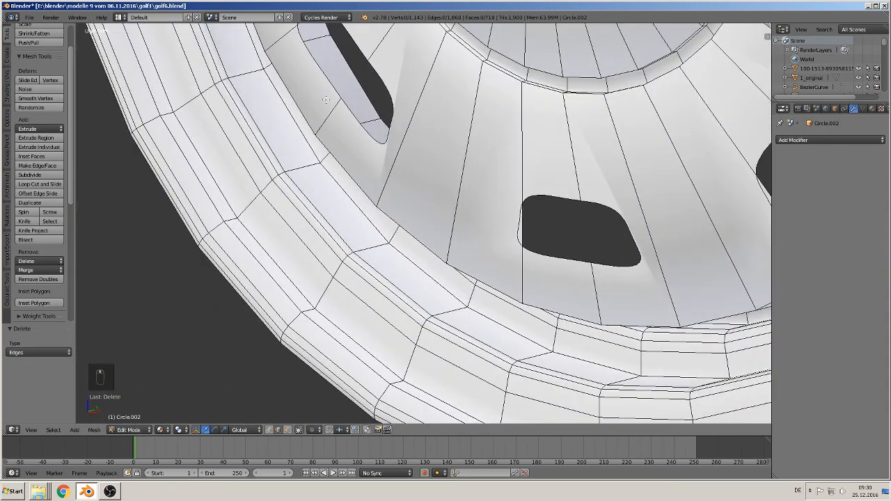
shift+middle_drag(325, 99, 357, 154)
right_click(340, 84)
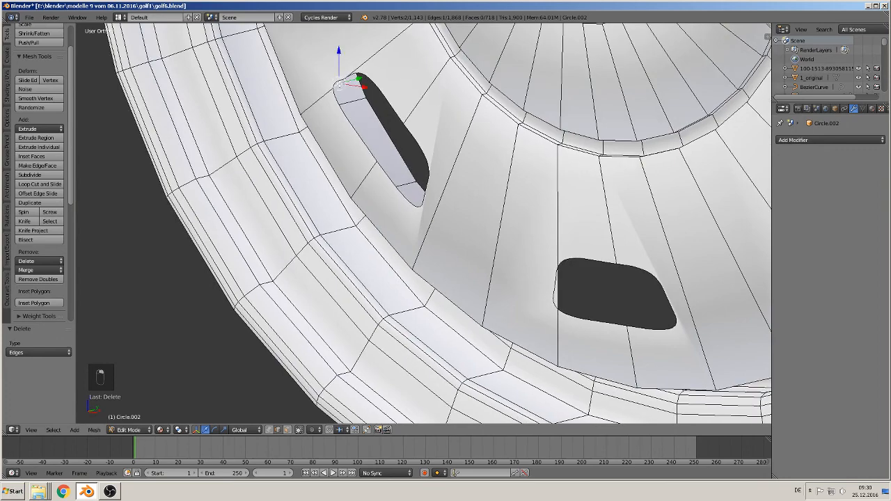
shift+right_click(559, 302)
shift+middle_drag(559, 302, 240, 310)
shift+right_click(493, 285)
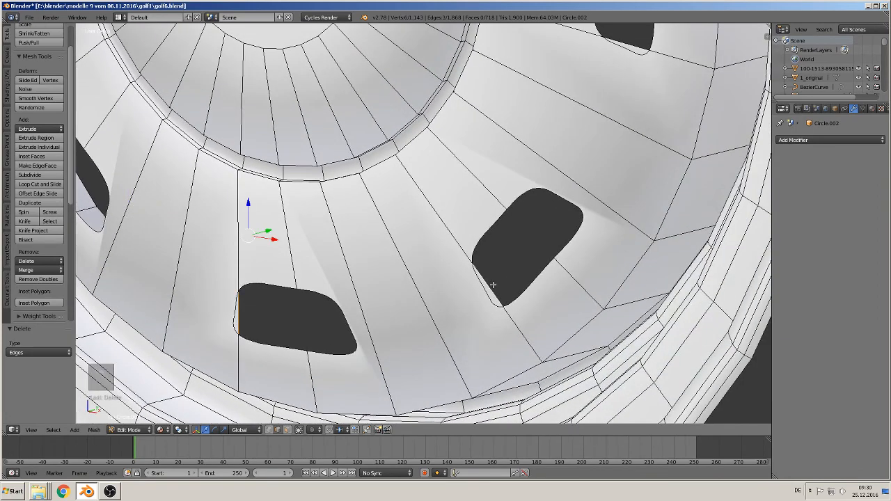
middle_drag(493, 285, 508, 344)
shift+right_click(494, 140)
middle_drag(494, 139, 530, 341)
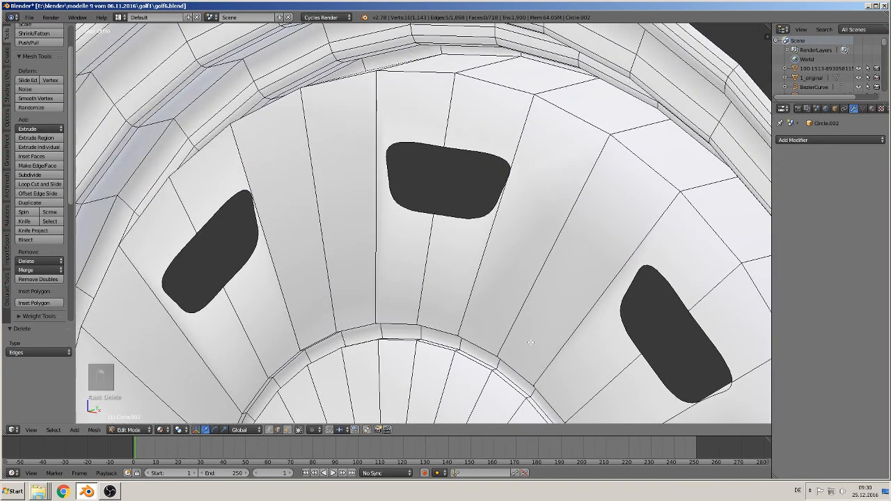
key(x)
click(334, 298)
scroll(428, 394, down, 8)
key(Tab)
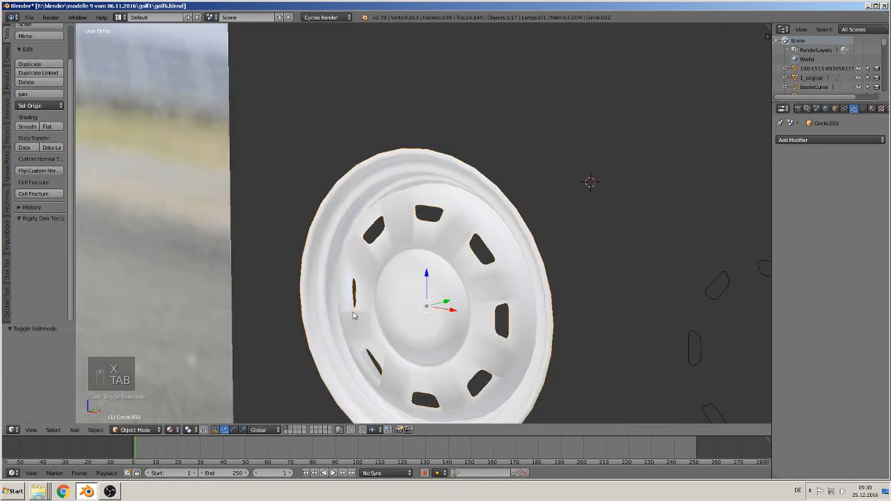
- In front view, enlarge the rim uniformly several times and move it -0.737 along Z, below the orange car photo
middle_drag(356, 314, 392, 308)
scroll(392, 308, down, 7)
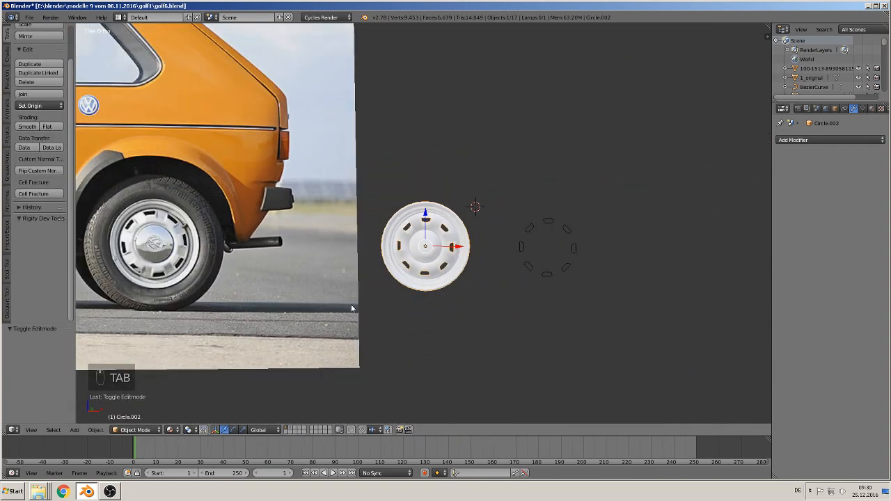
middle_drag(471, 260, 310, 274)
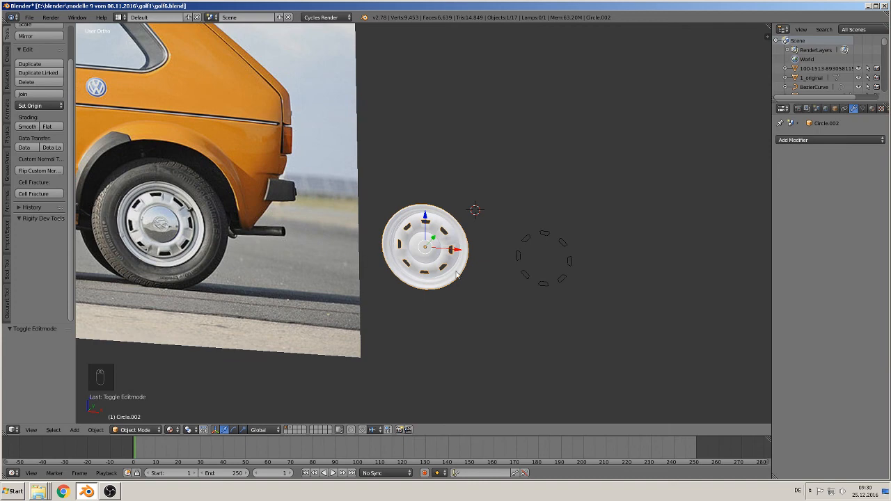
scroll(456, 272, down, 1)
scroll(456, 275, up, 4)
scroll(485, 284, down, 3)
key(KP_1)
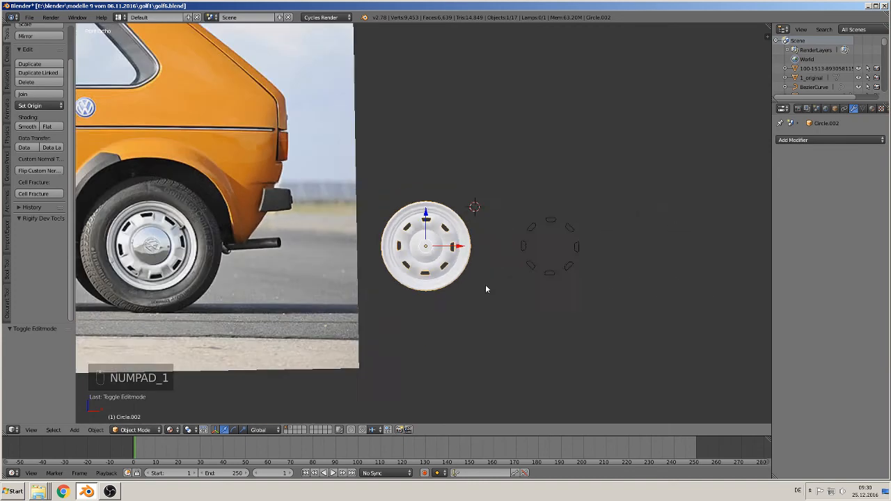
scroll(485, 289, down, 9)
key(s)
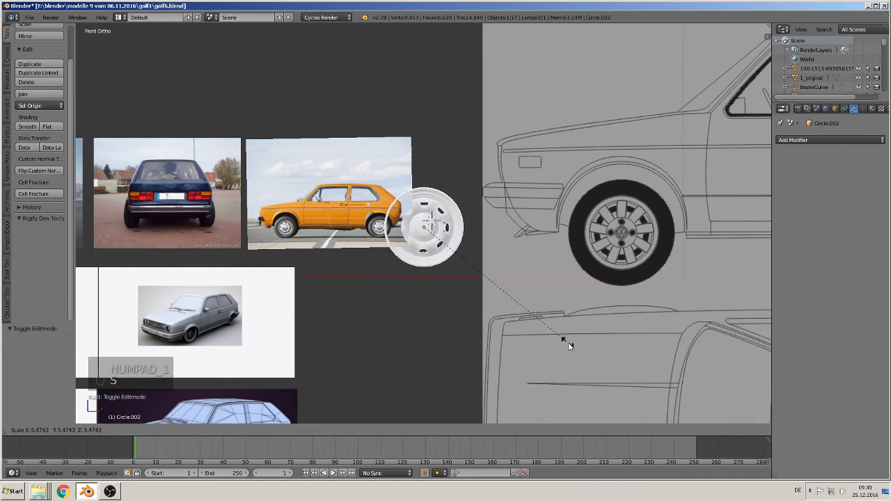
click(540, 324)
drag(424, 201, 426, 281)
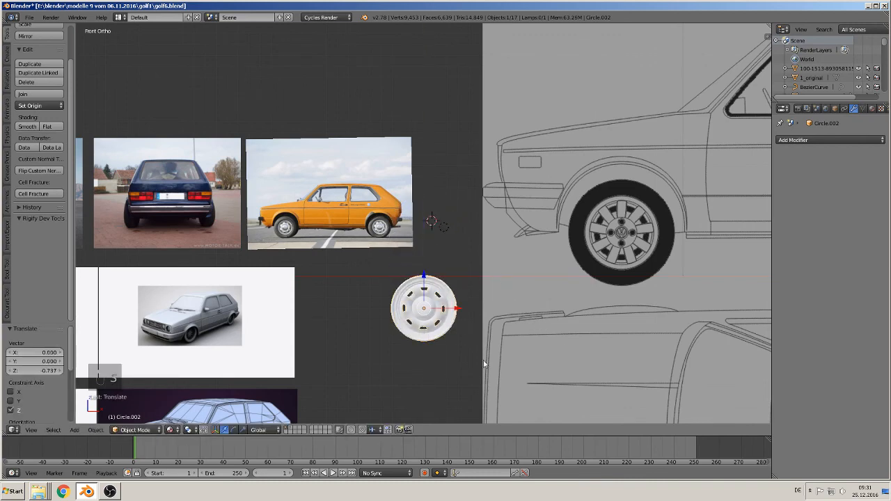
- Move the rim about -4.113 along X and -5.194 along Z into the car body's front wheel arch
scroll(483, 360, down, 5)
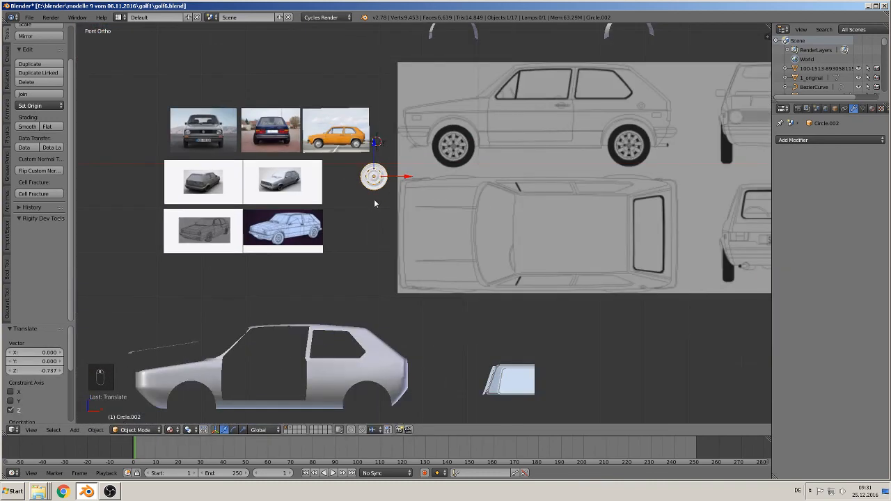
scroll(374, 202, down, 3)
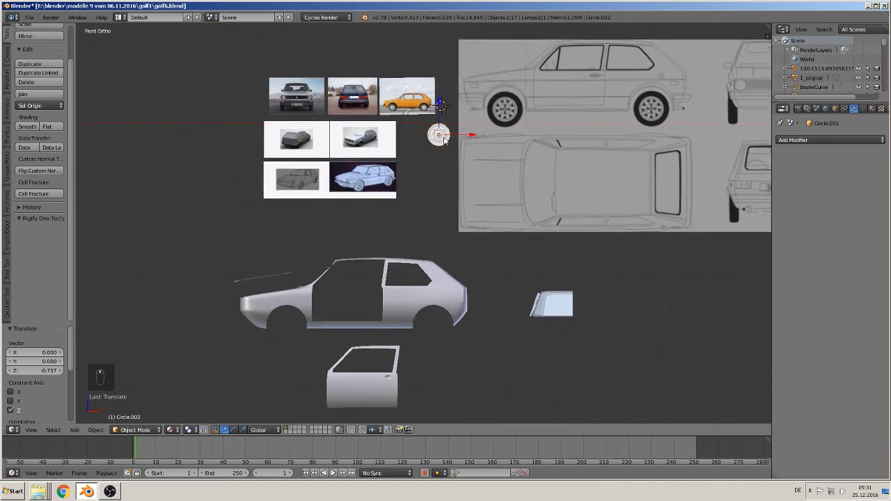
key(g)
click(291, 335)
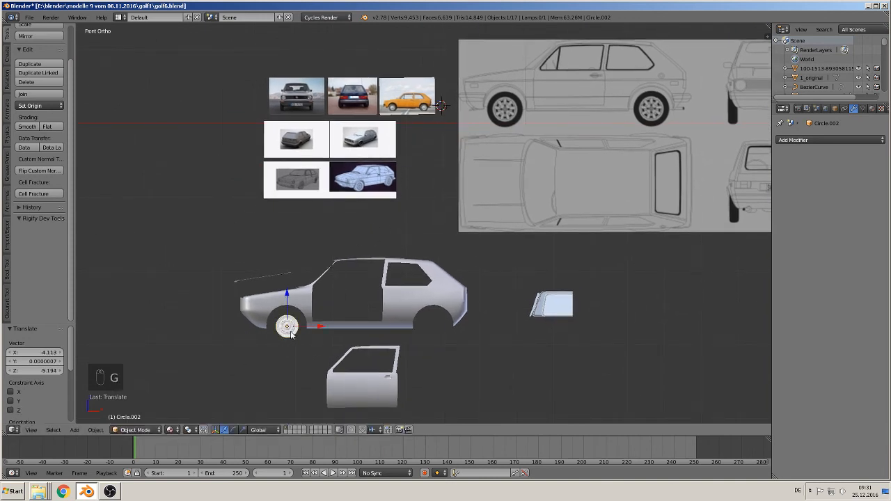
- Scale the rim uniformly by 1.316 to suit the front wheel arch, and deselect everything
key(s)
click(316, 355)
scroll(323, 336, up, 5)
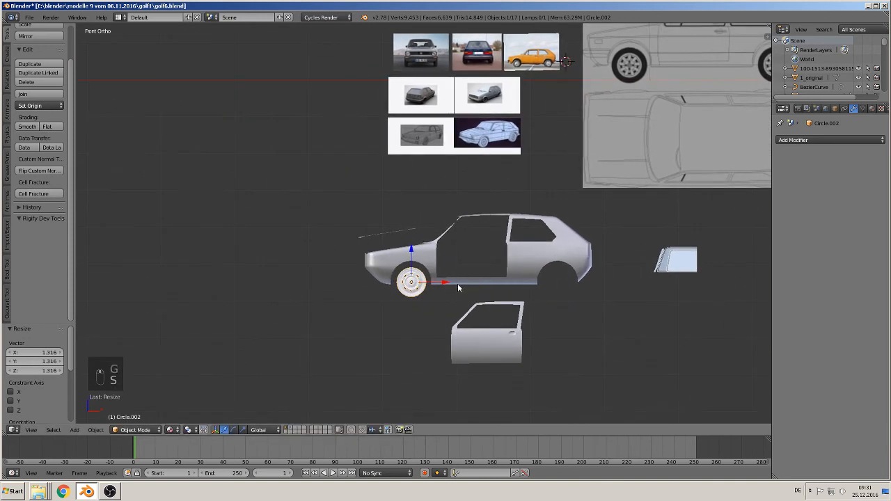
scroll(439, 223, up, 4)
key(a)
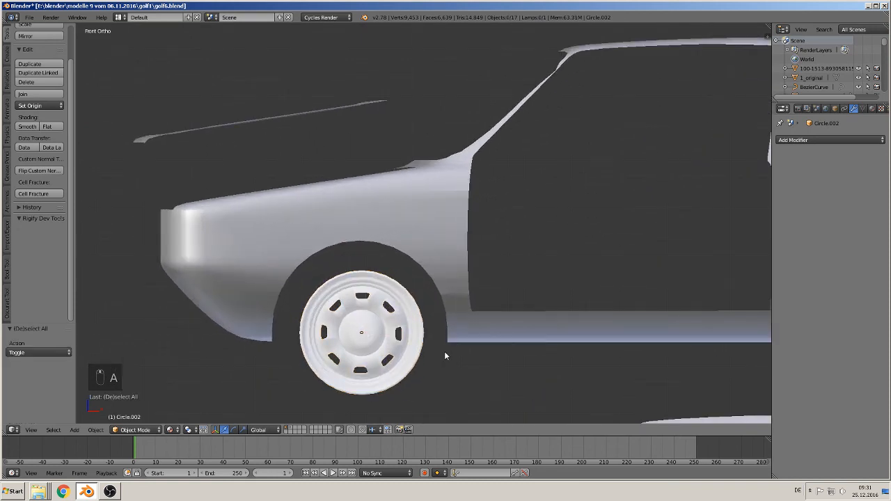